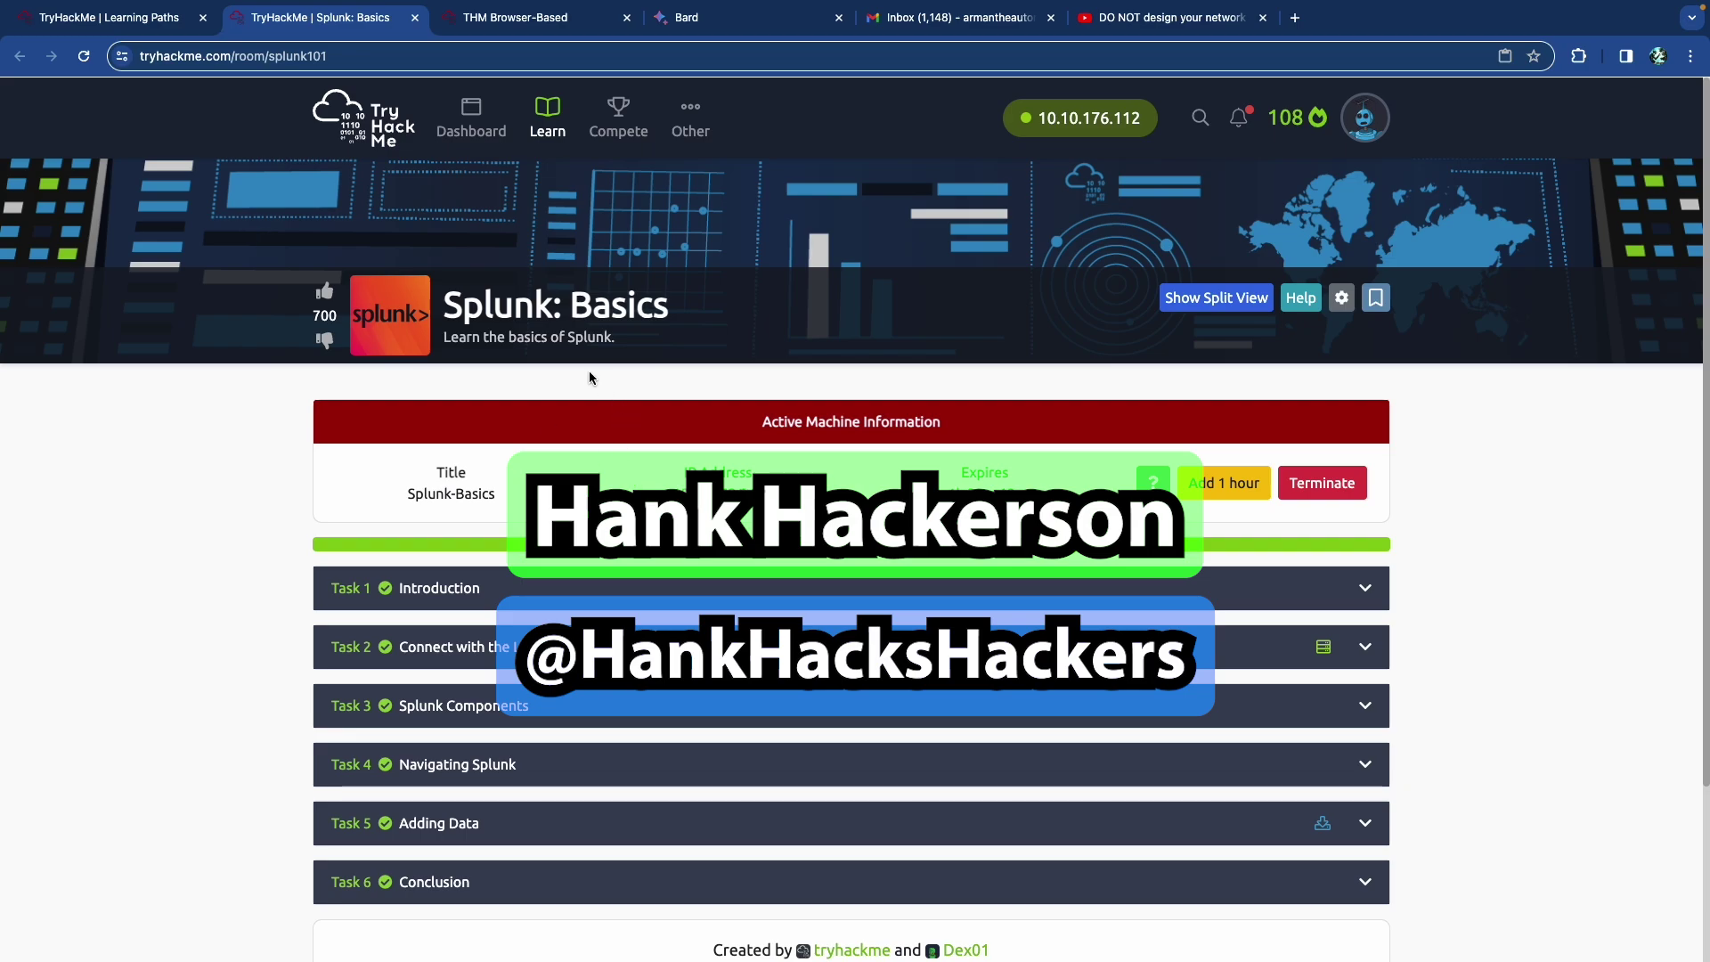
# Step: Review the SOC Level 1 learning path overview and the rooms in its Security Information and Event Management module
pyautogui.hotkey('ctrl', 'shift', 'Tab')
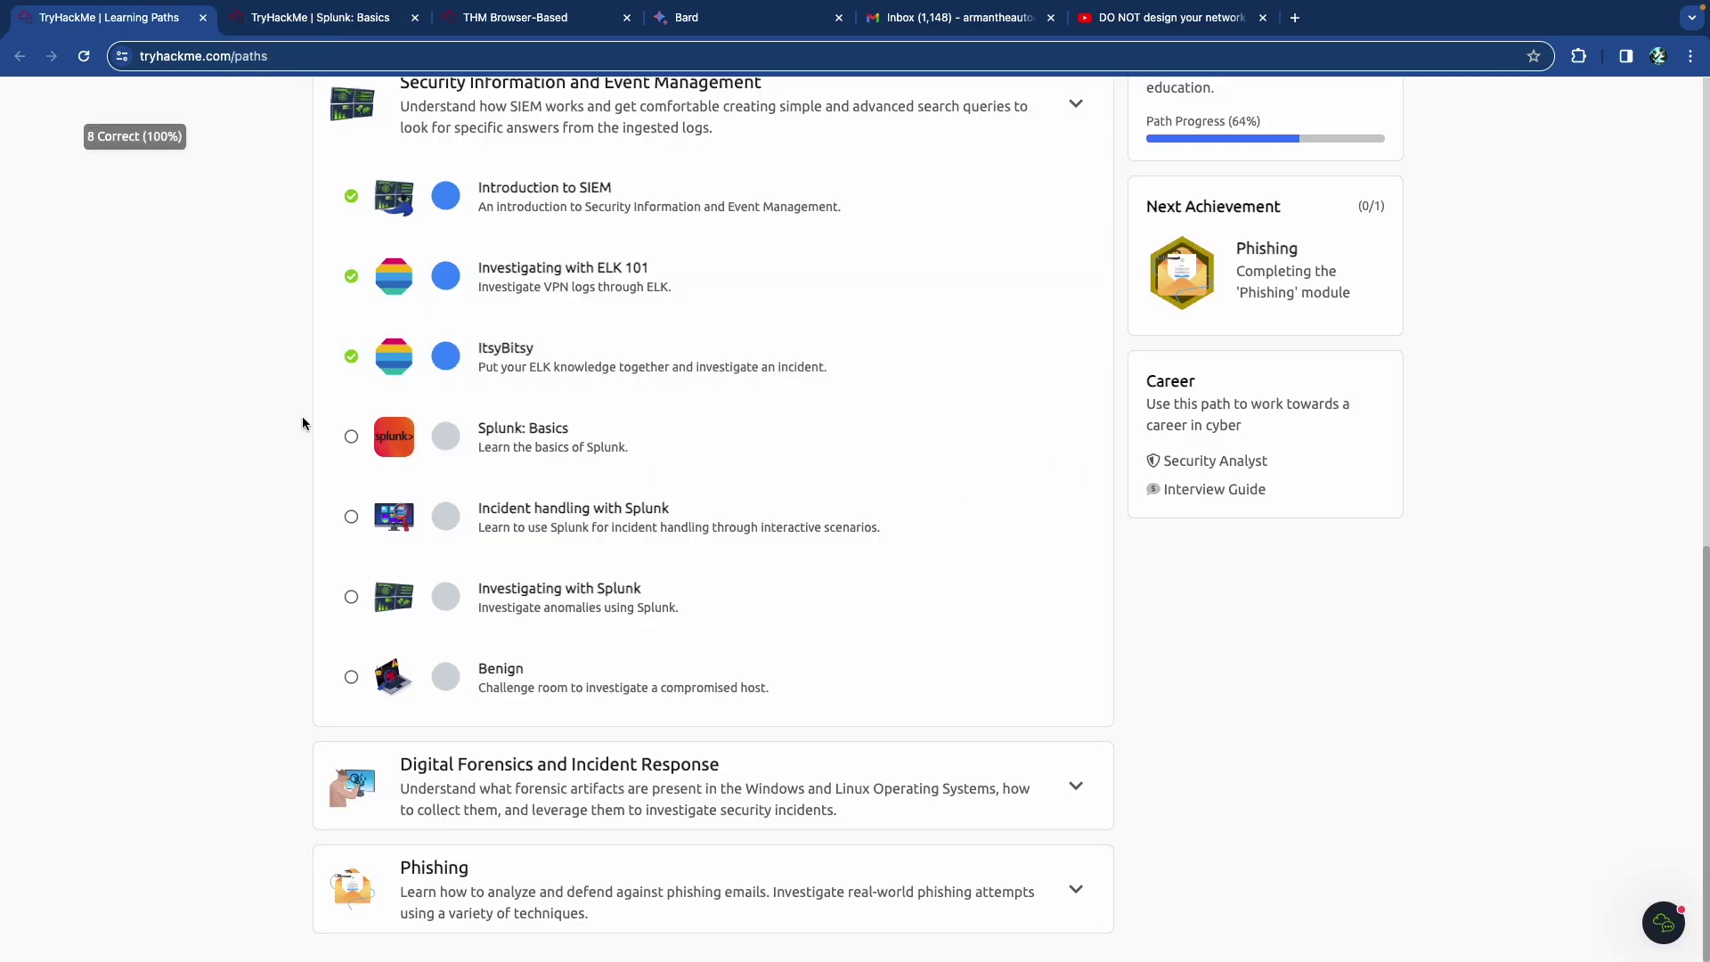
pyautogui.scroll(15, 275, 410)
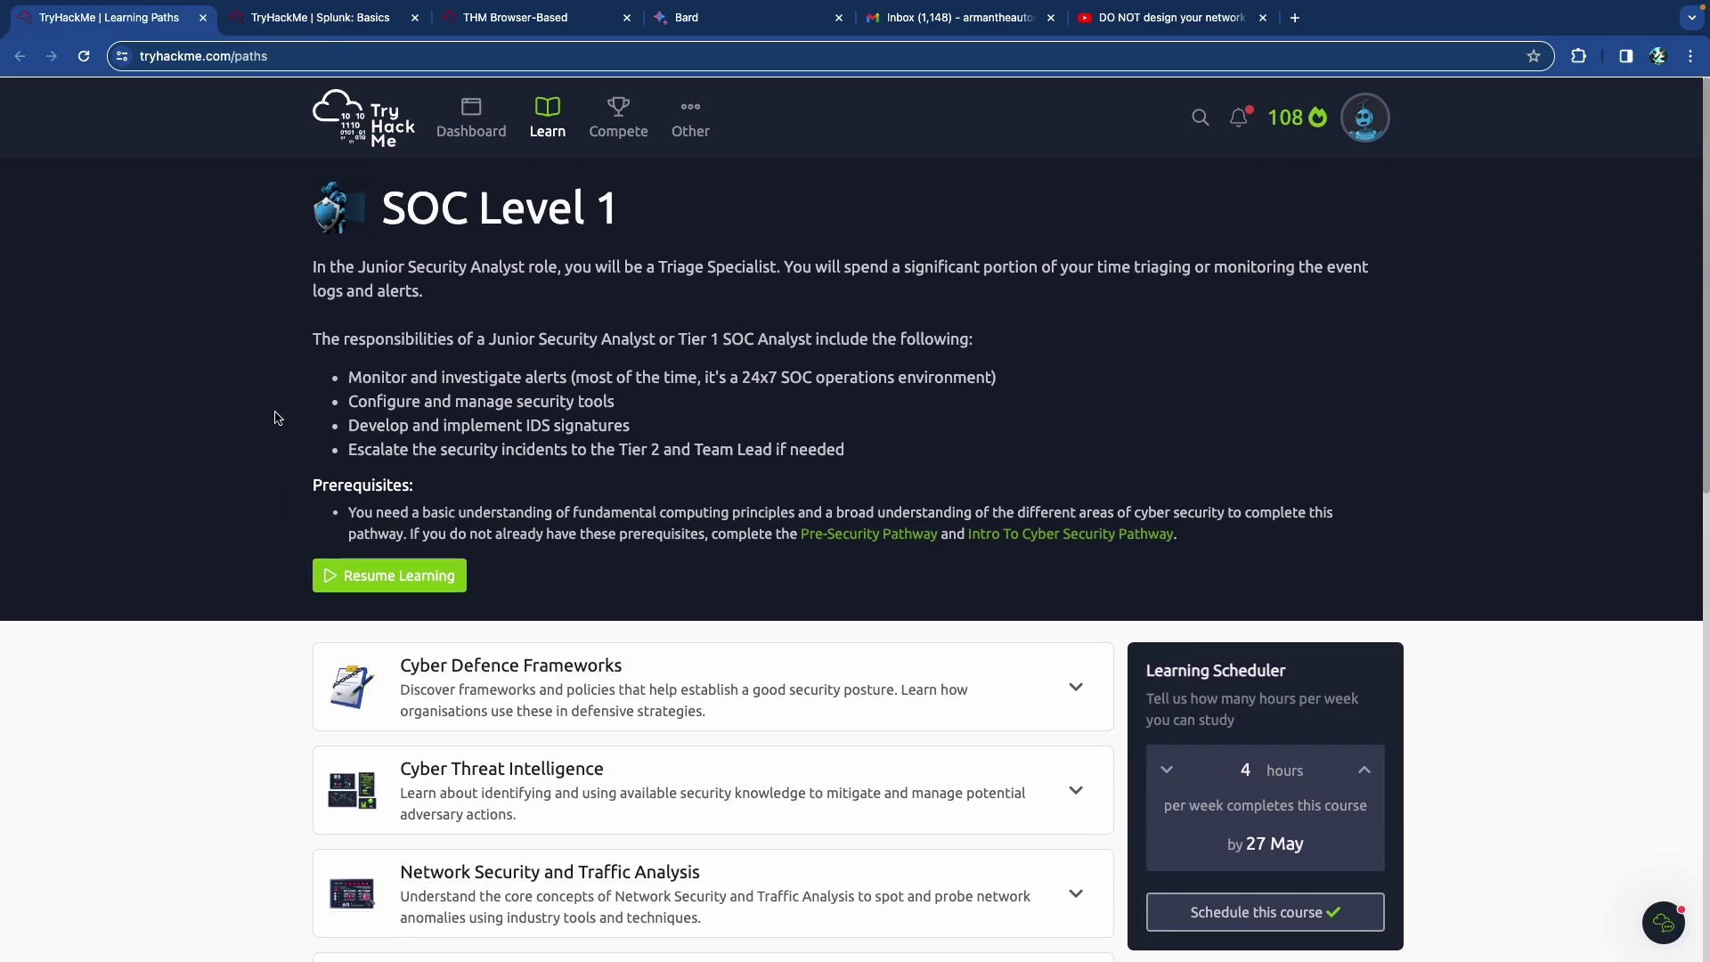
pyautogui.moveTo(404, 207); pyautogui.dragTo(685, 223)
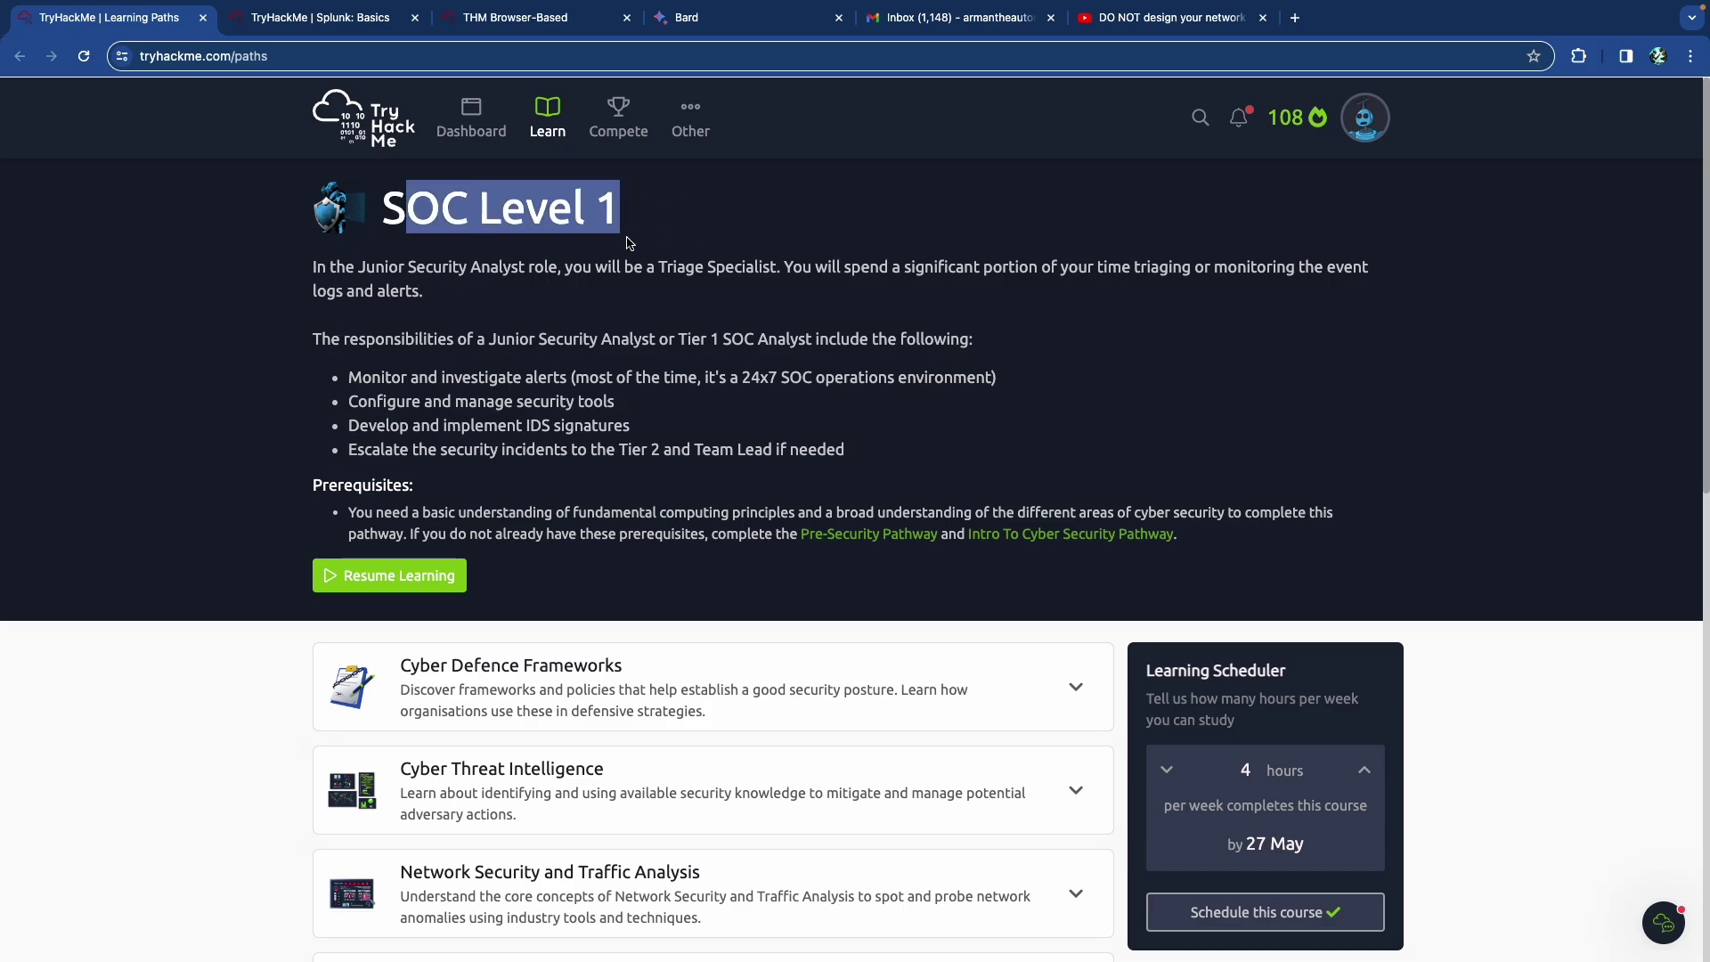
pyautogui.click(594, 296)
pyautogui.scroll(-10, 499, 285)
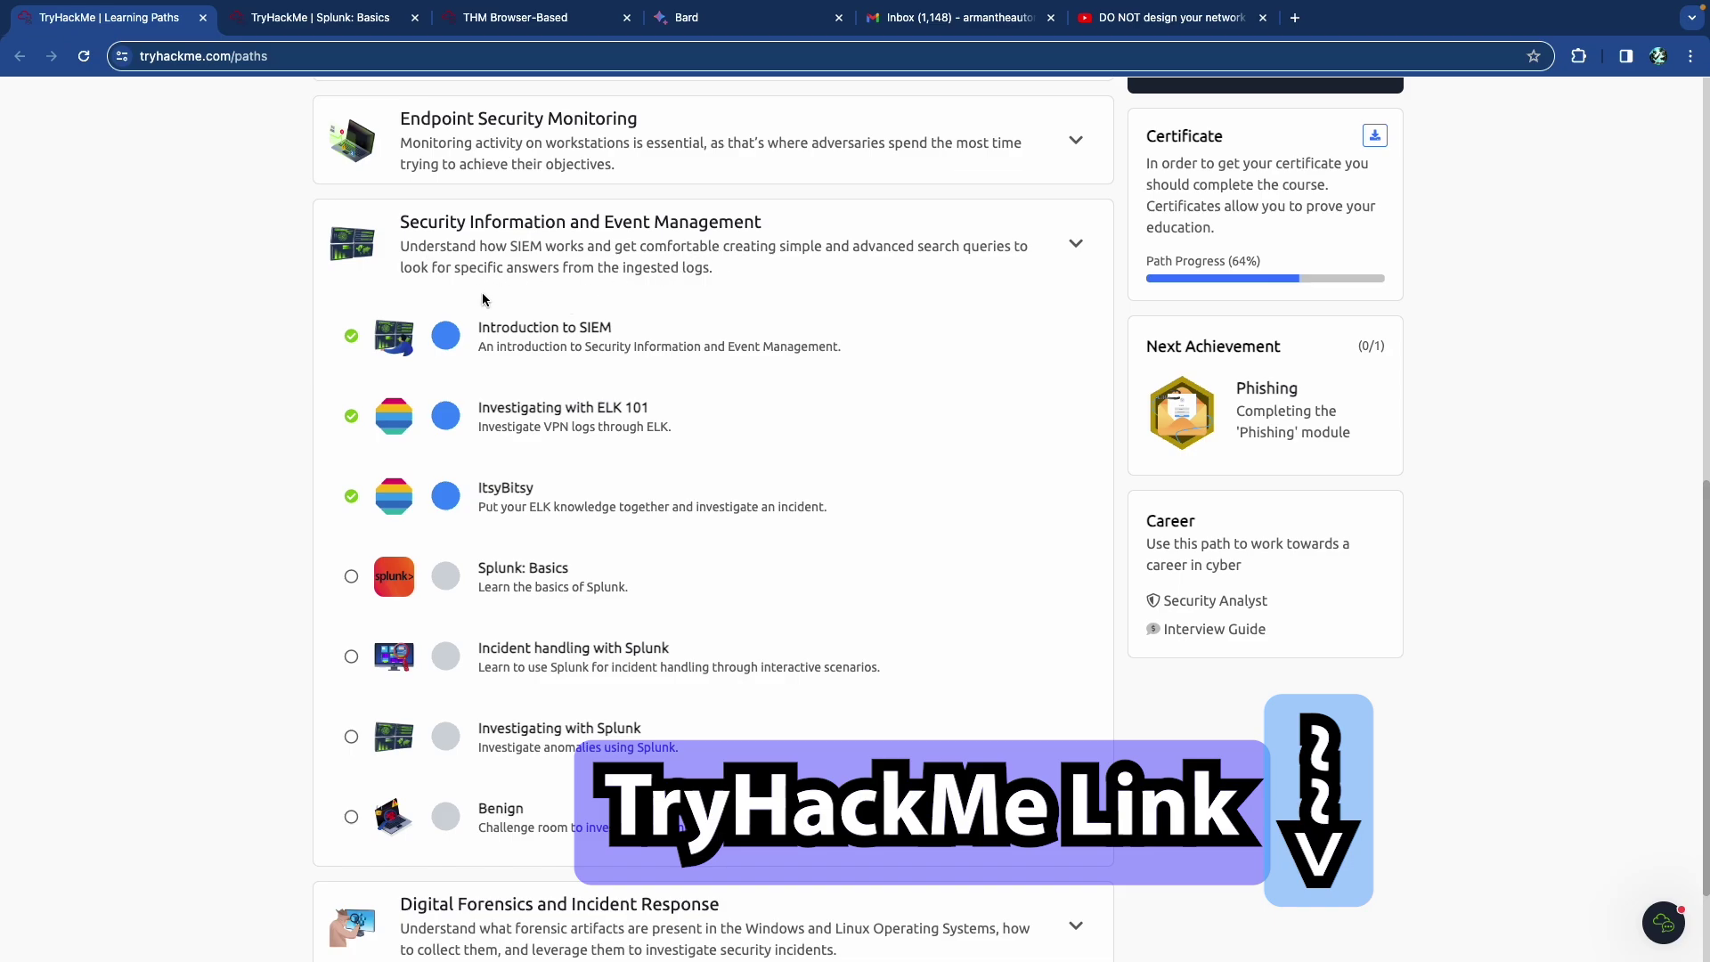
# Step: Return to the Splunk: Basics room and look over its machine information and task list
pyautogui.hotkey('ctrl', 'Tab')
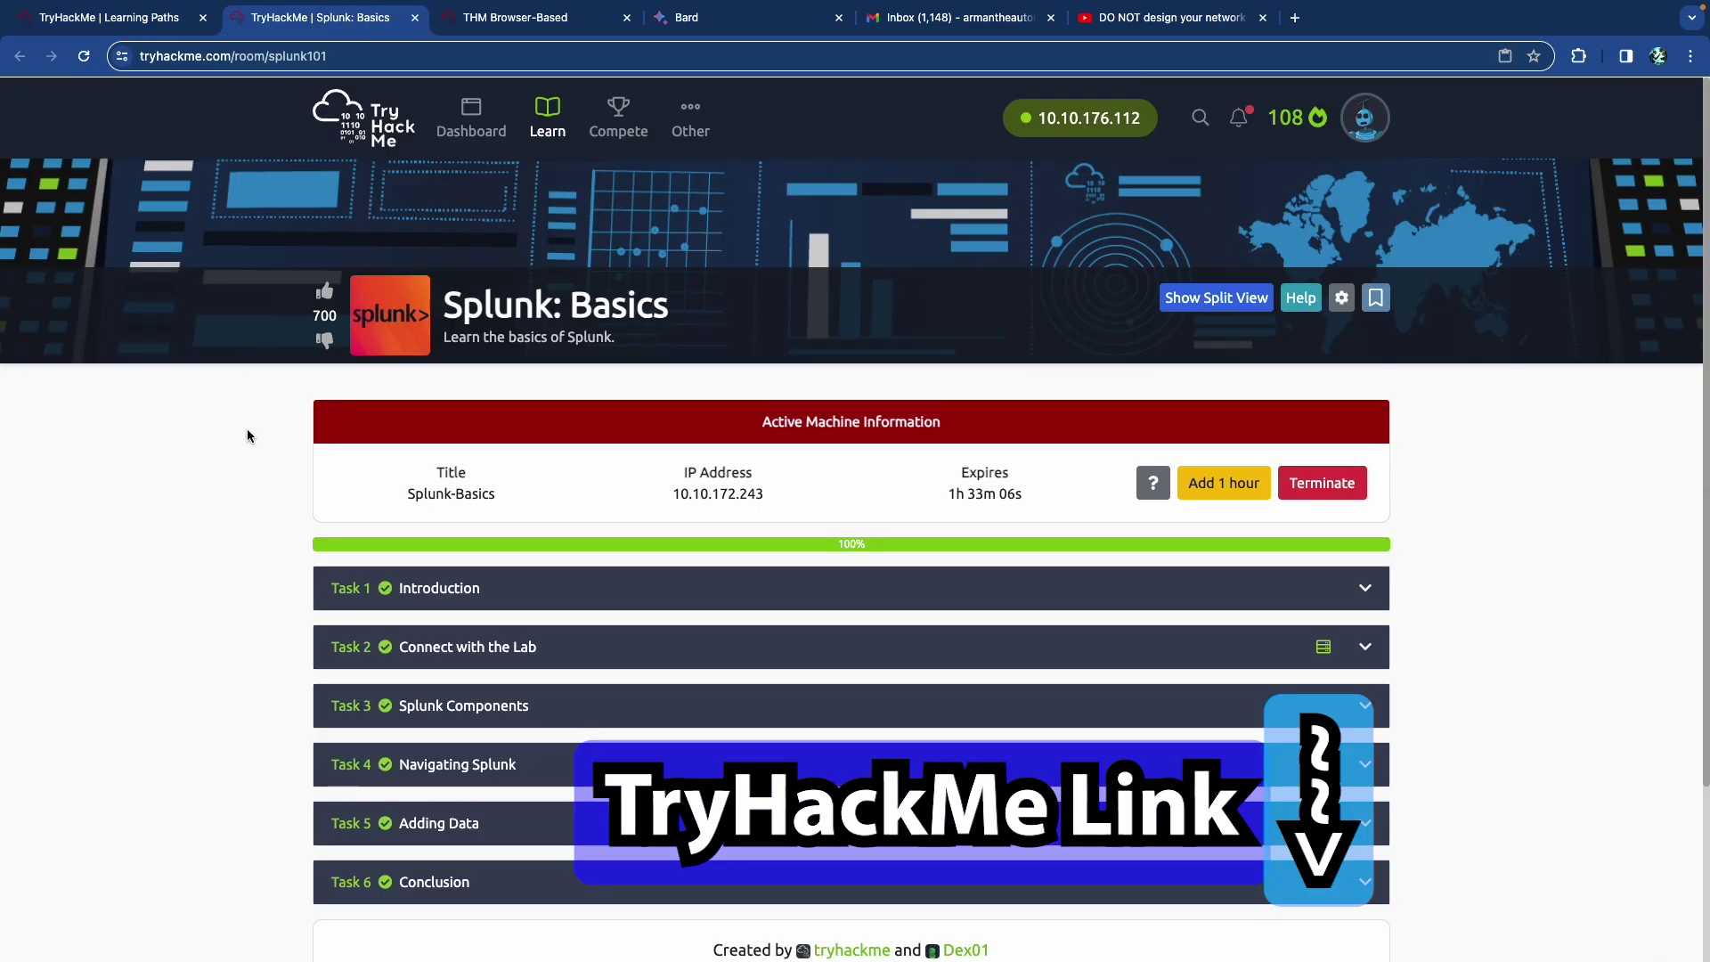
pyautogui.scroll(-1, 247, 429)
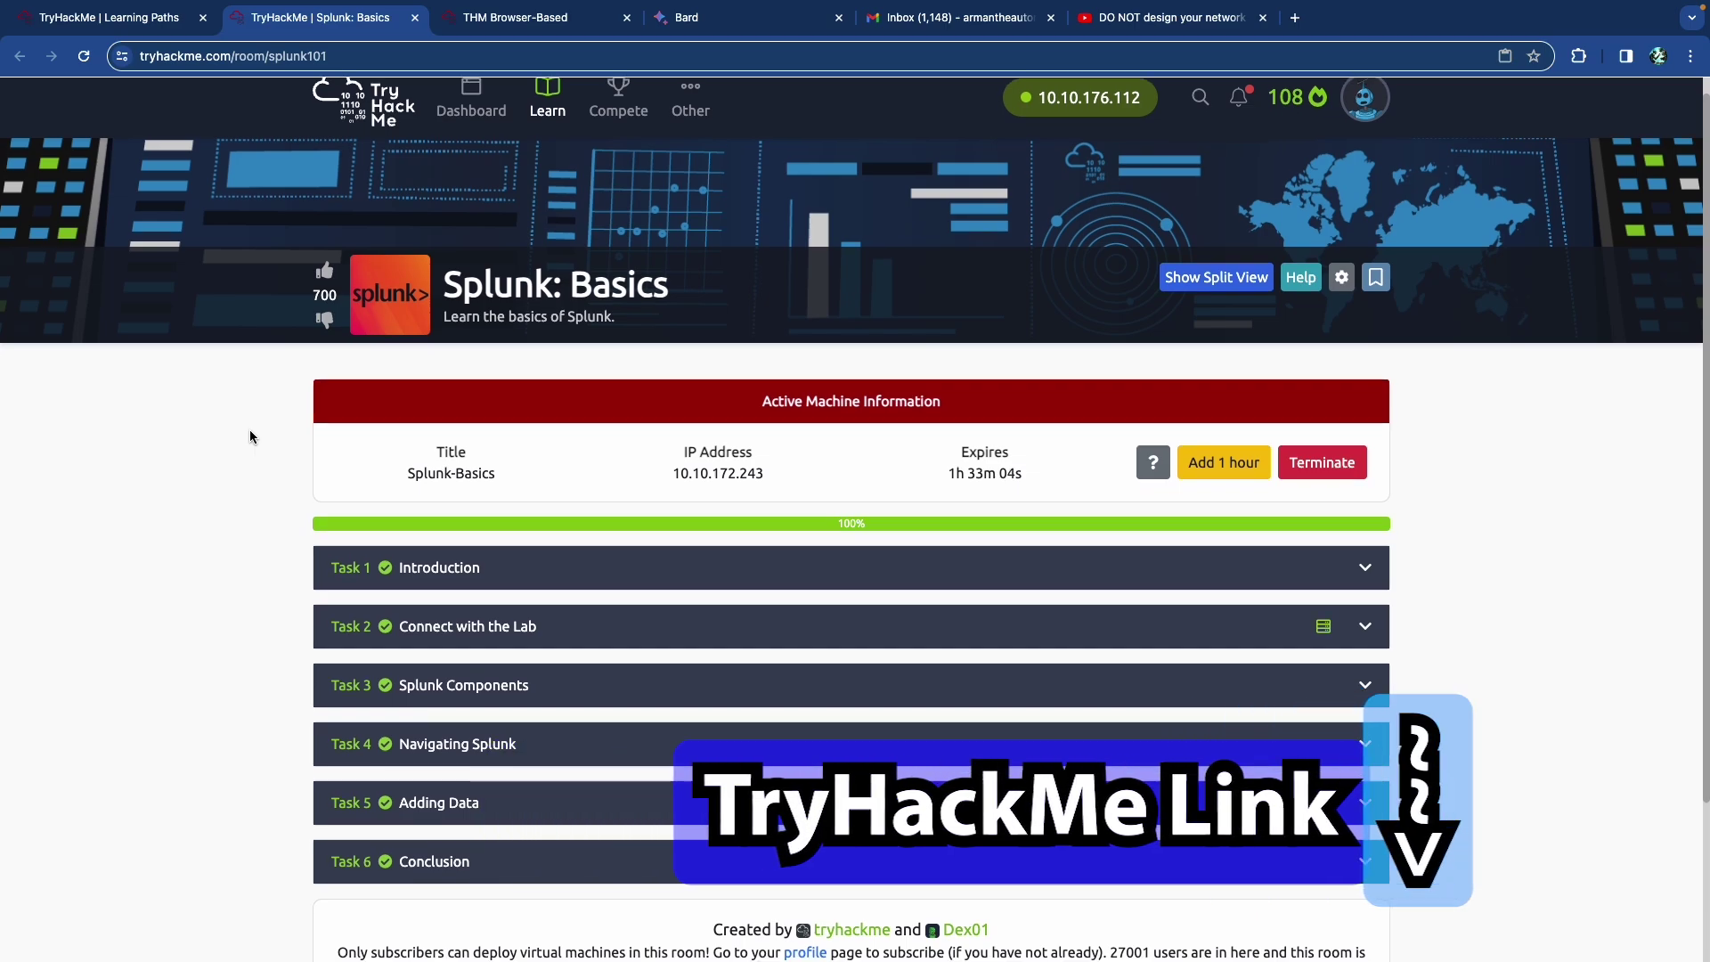
pyautogui.scroll(-3, 247, 437)
pyautogui.scroll(3, 247, 439)
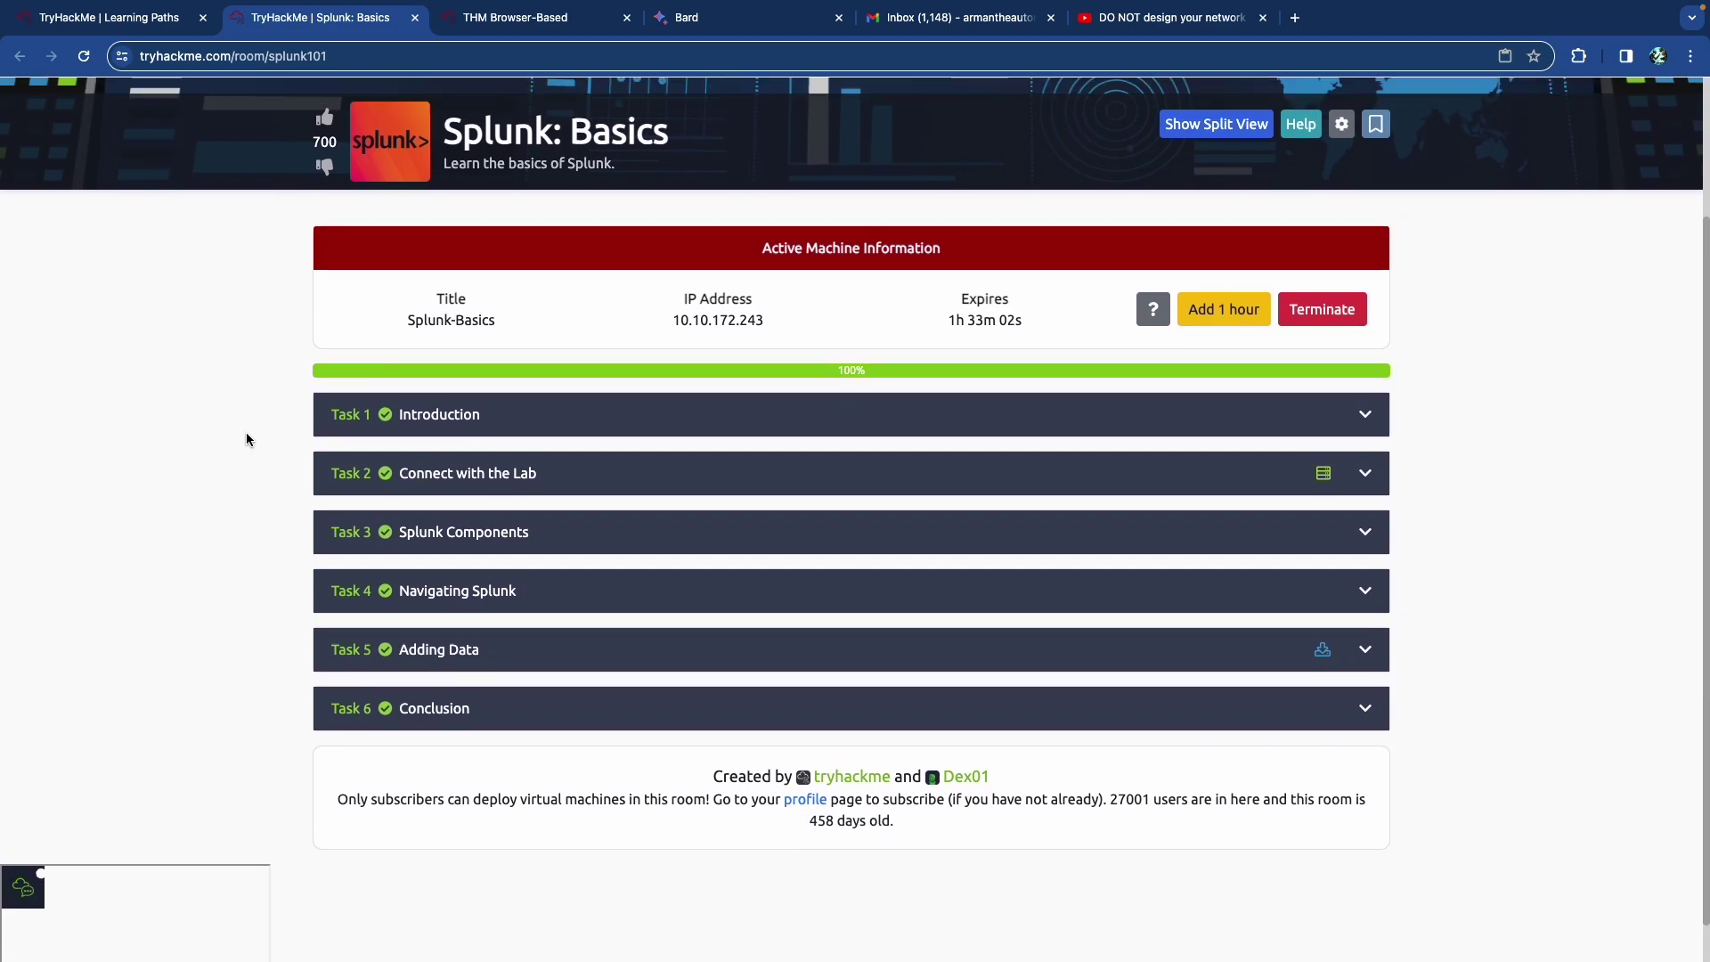
pyautogui.scroll(-3, 247, 438)
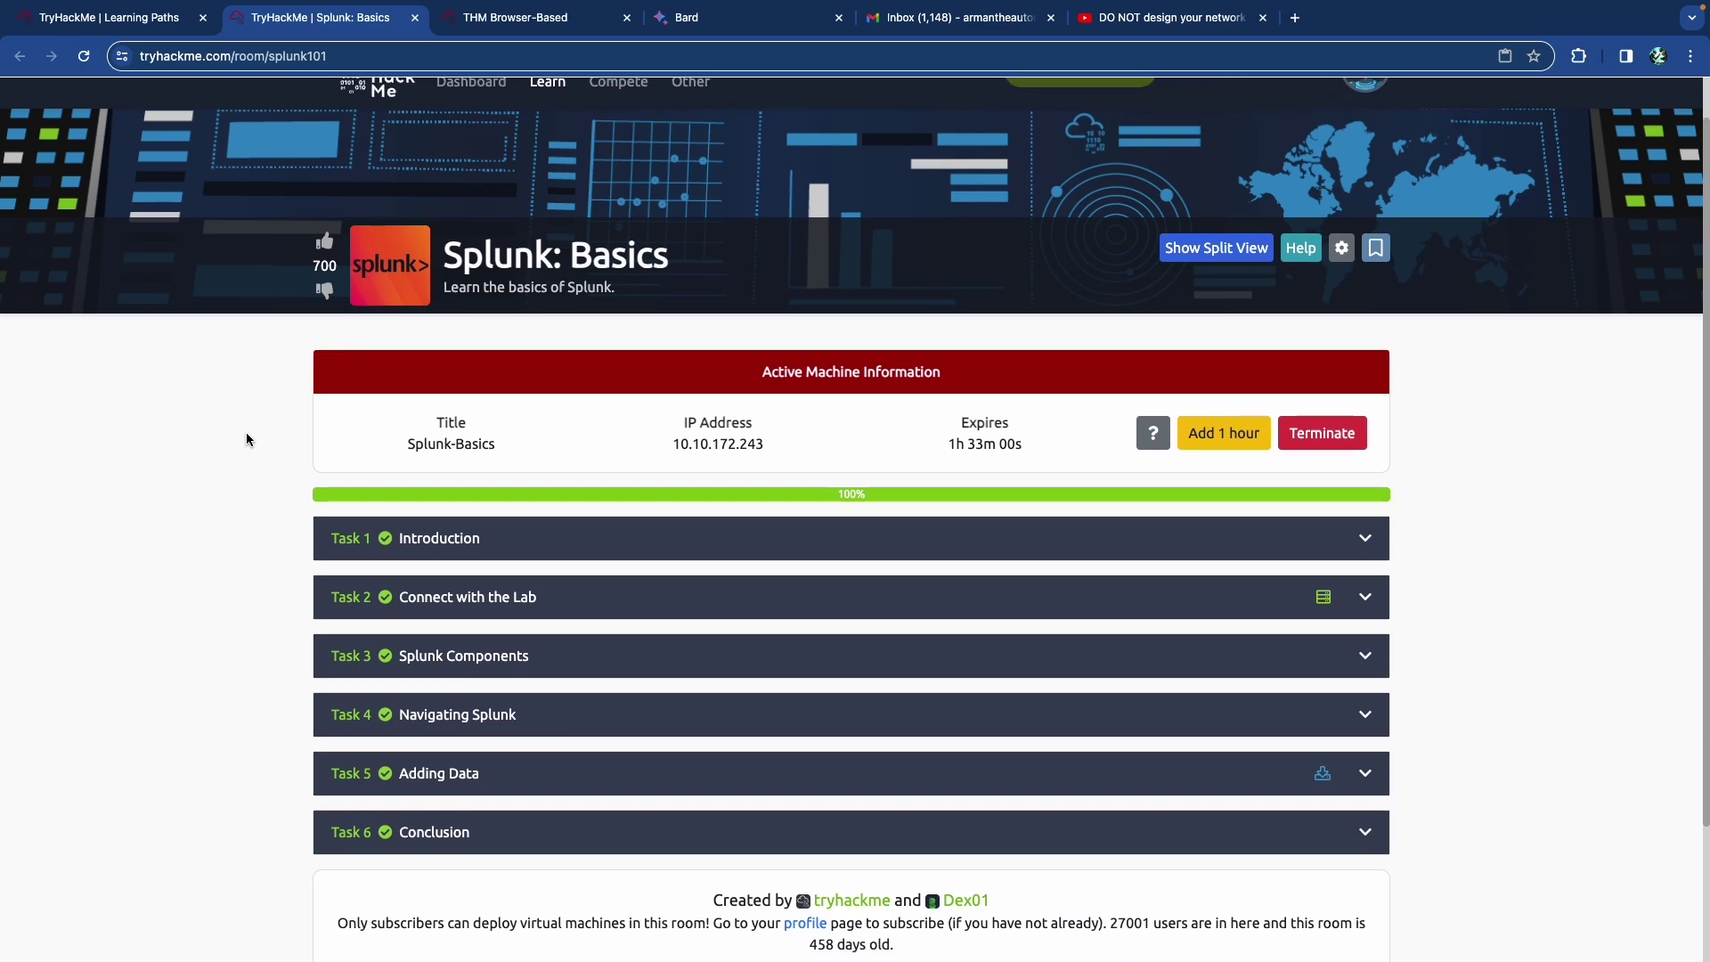
pyautogui.scroll(1, 246, 440)
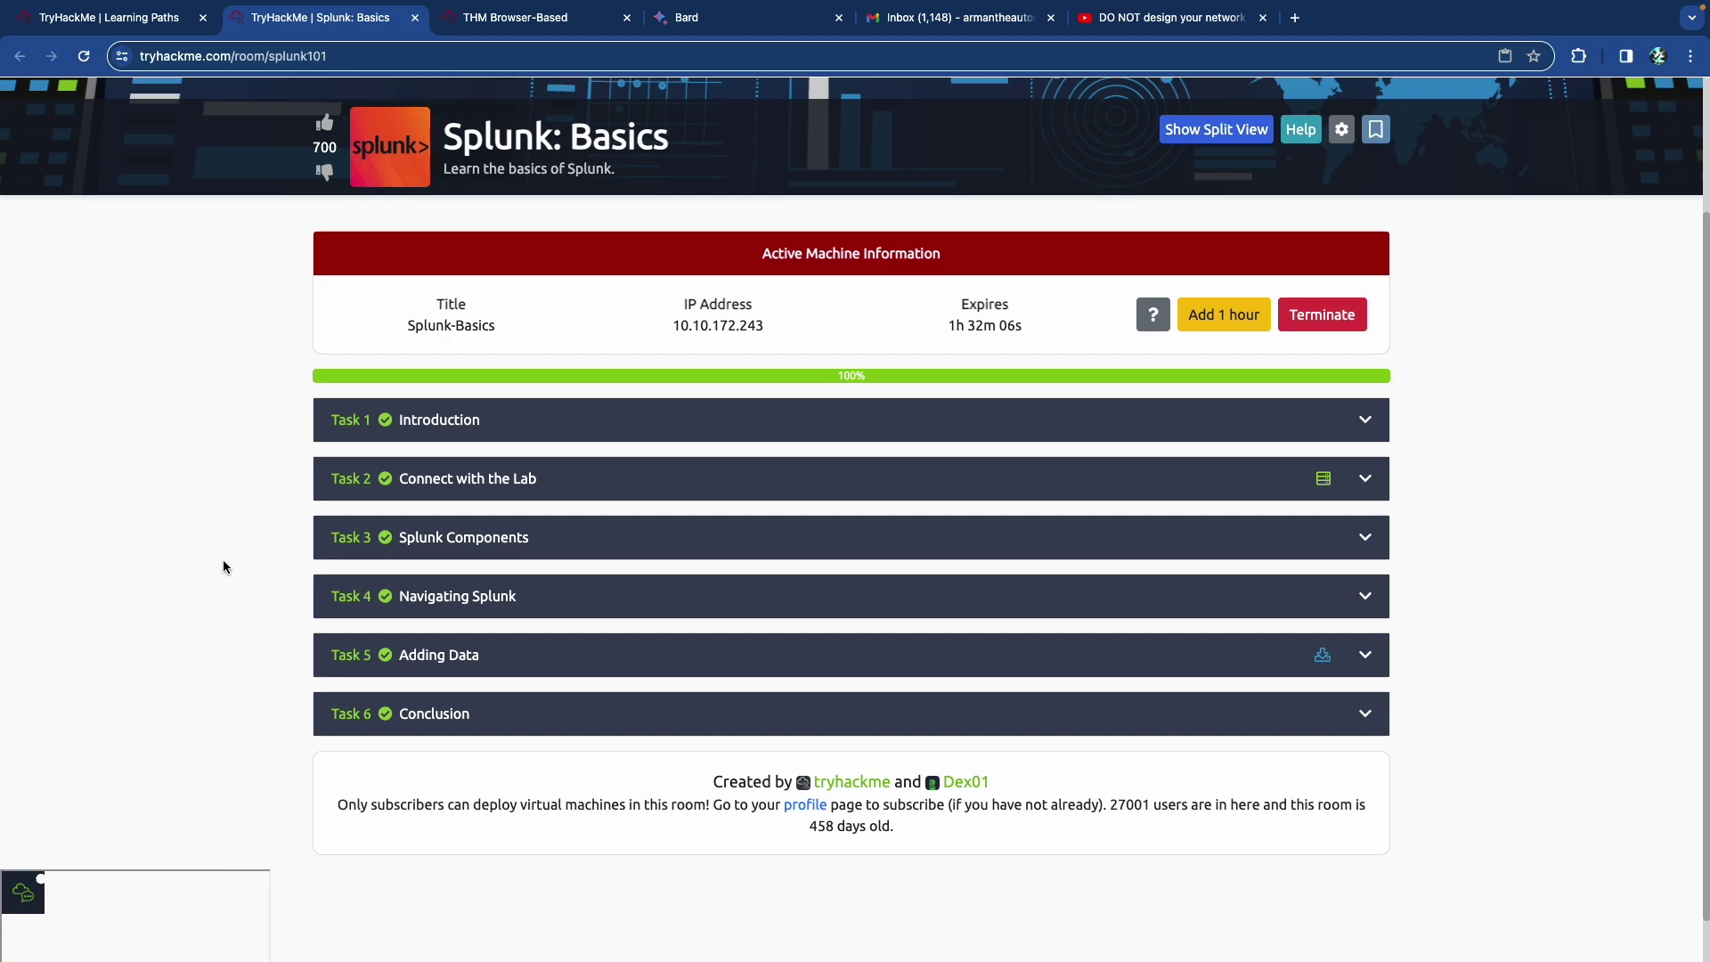
pyautogui.scroll(2, 223, 562)
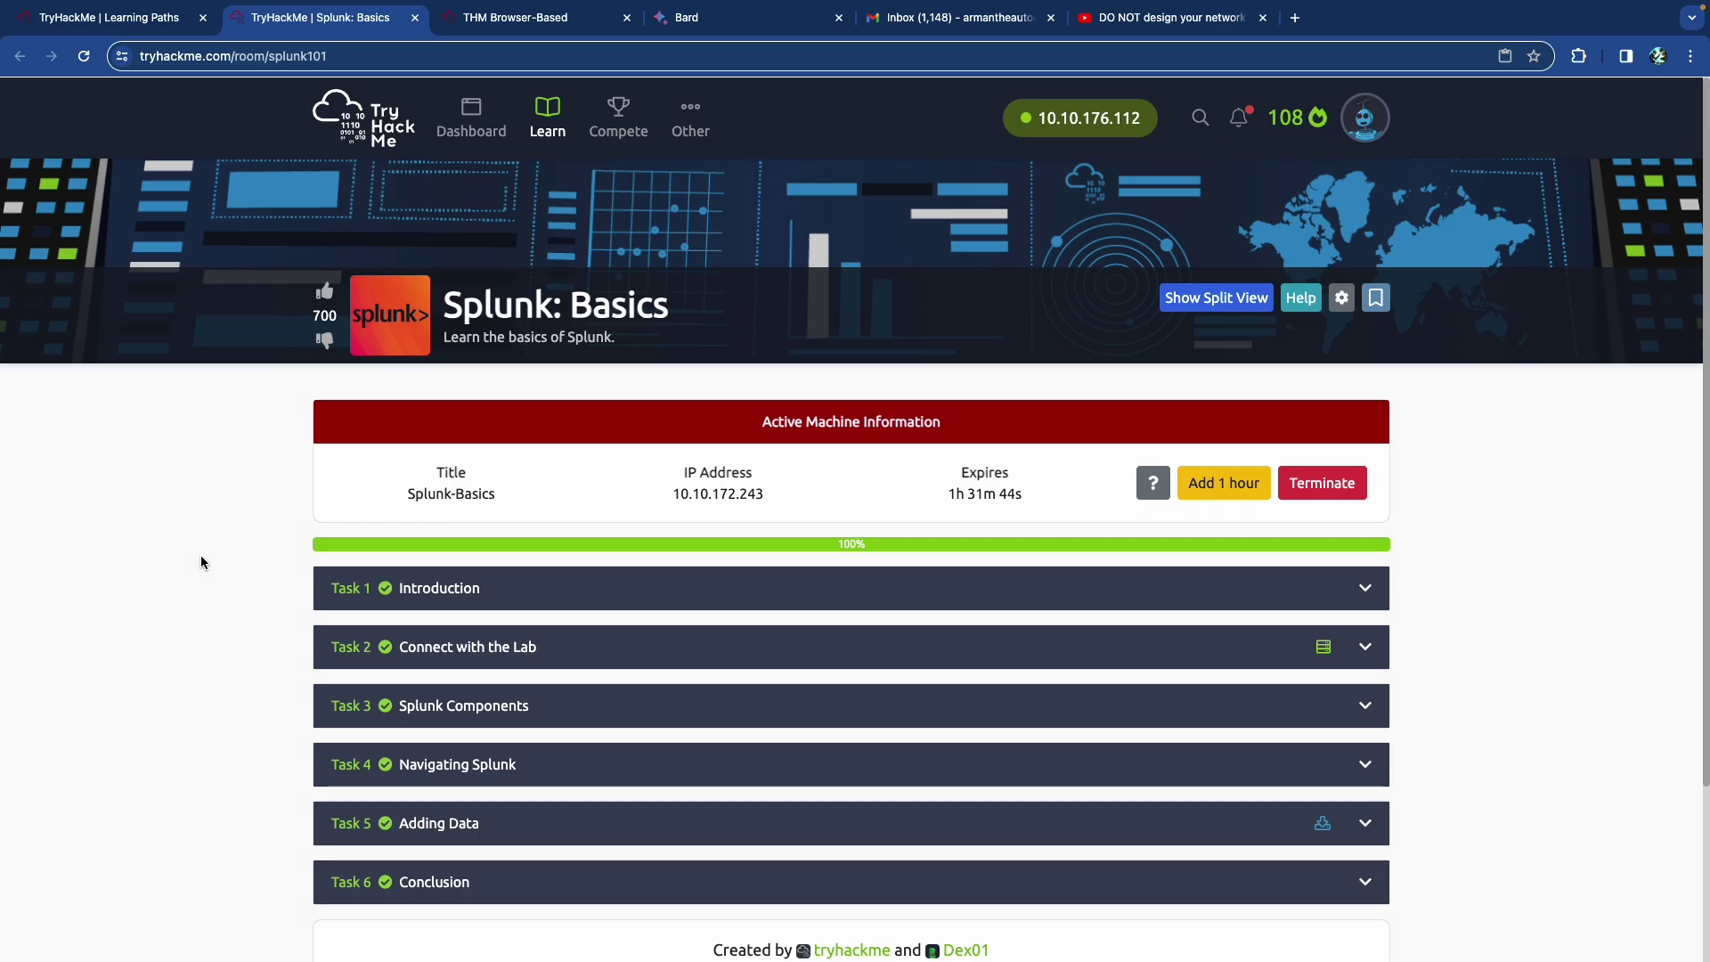
# Step: Expand Task 1 Introduction and magnify the page so the introduction text fits the window width
pyautogui.click(561, 587)
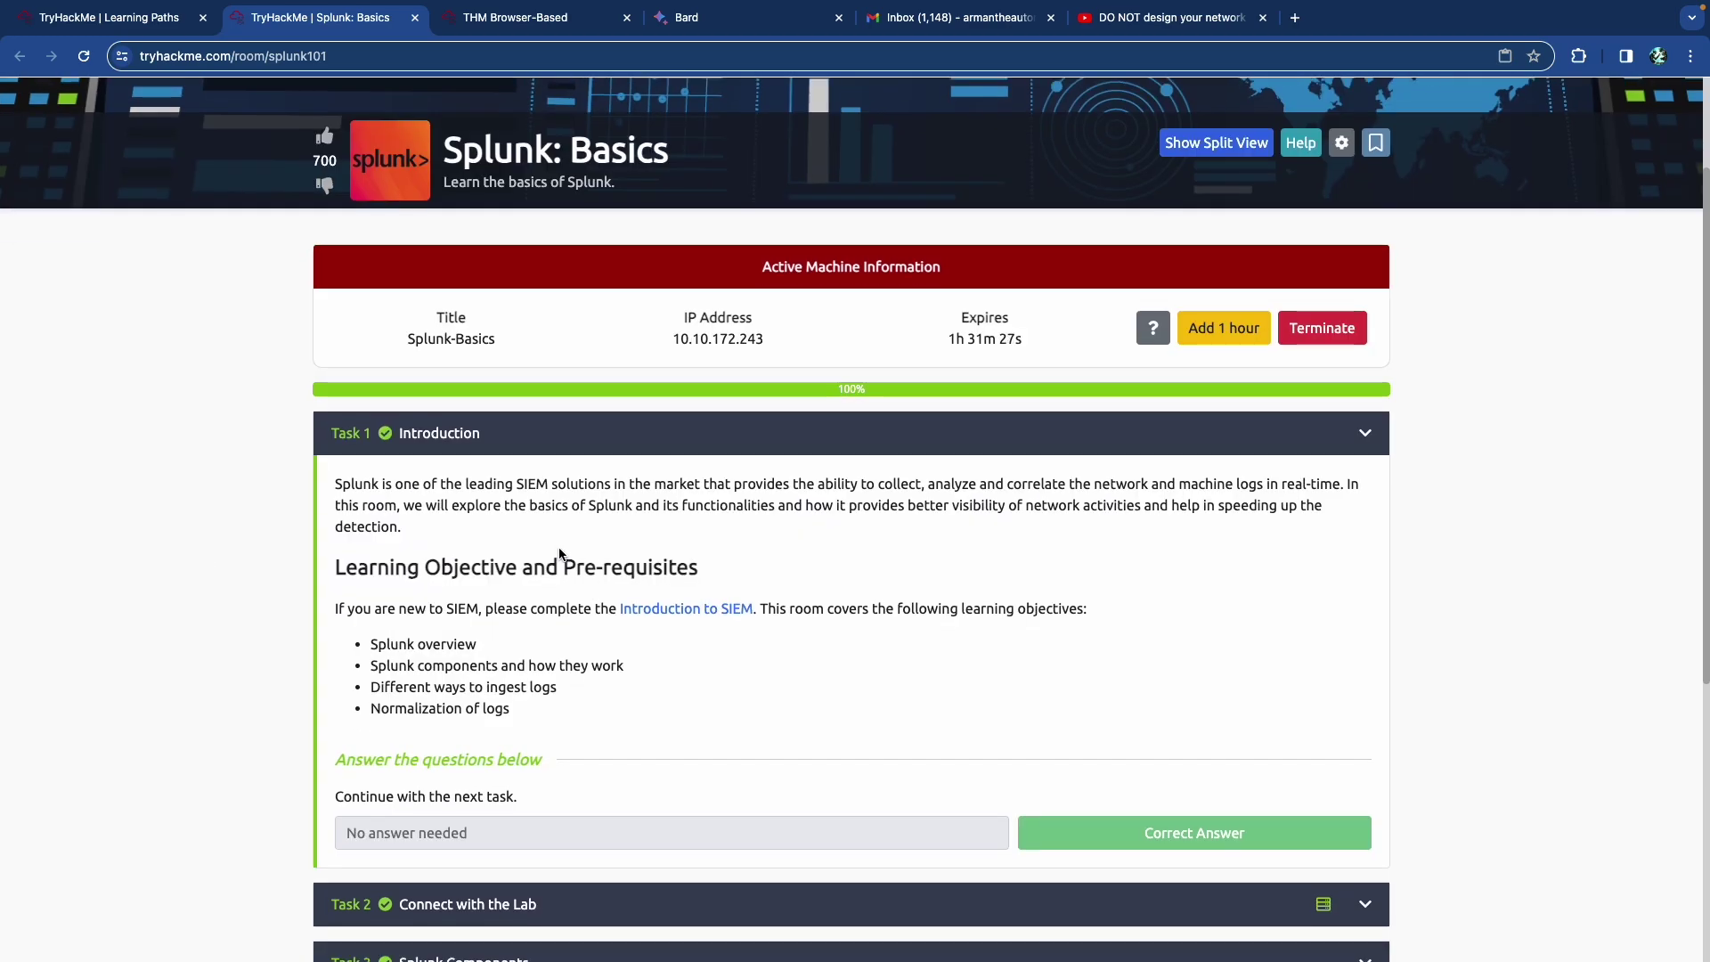
pyautogui.keyDown('ctrl'); pyautogui.scroll(5, 590, 513); pyautogui.keyUp('ctrl')
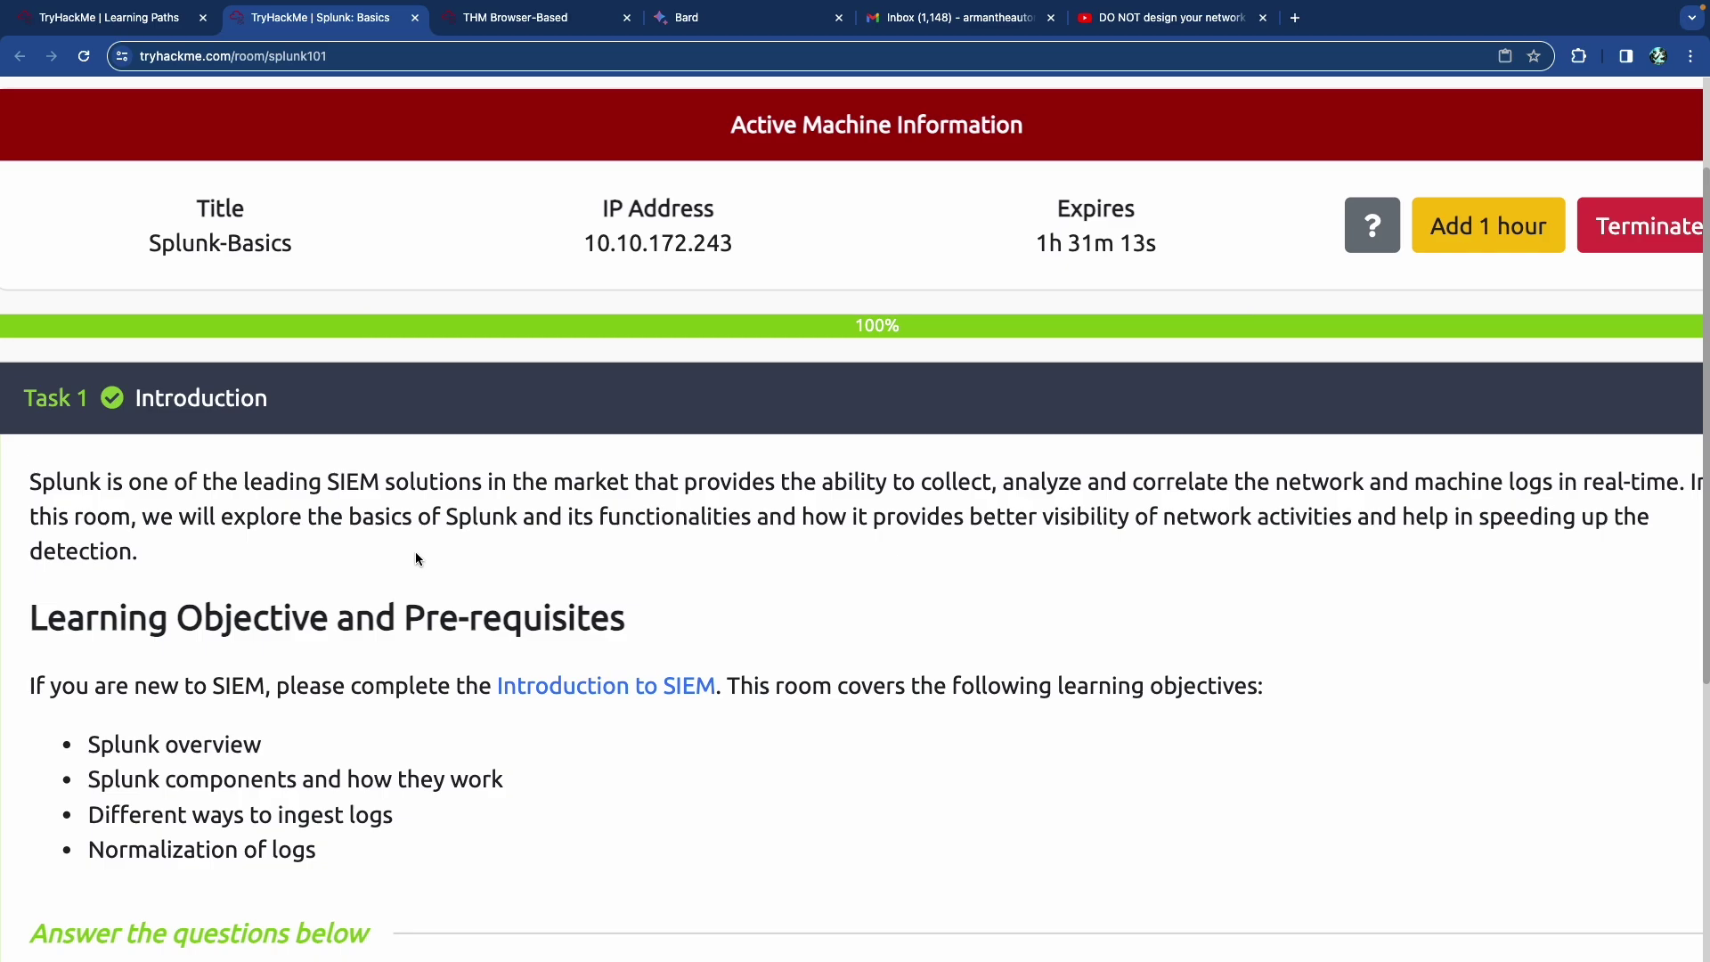
pyautogui.hscroll(1, 424, 559)
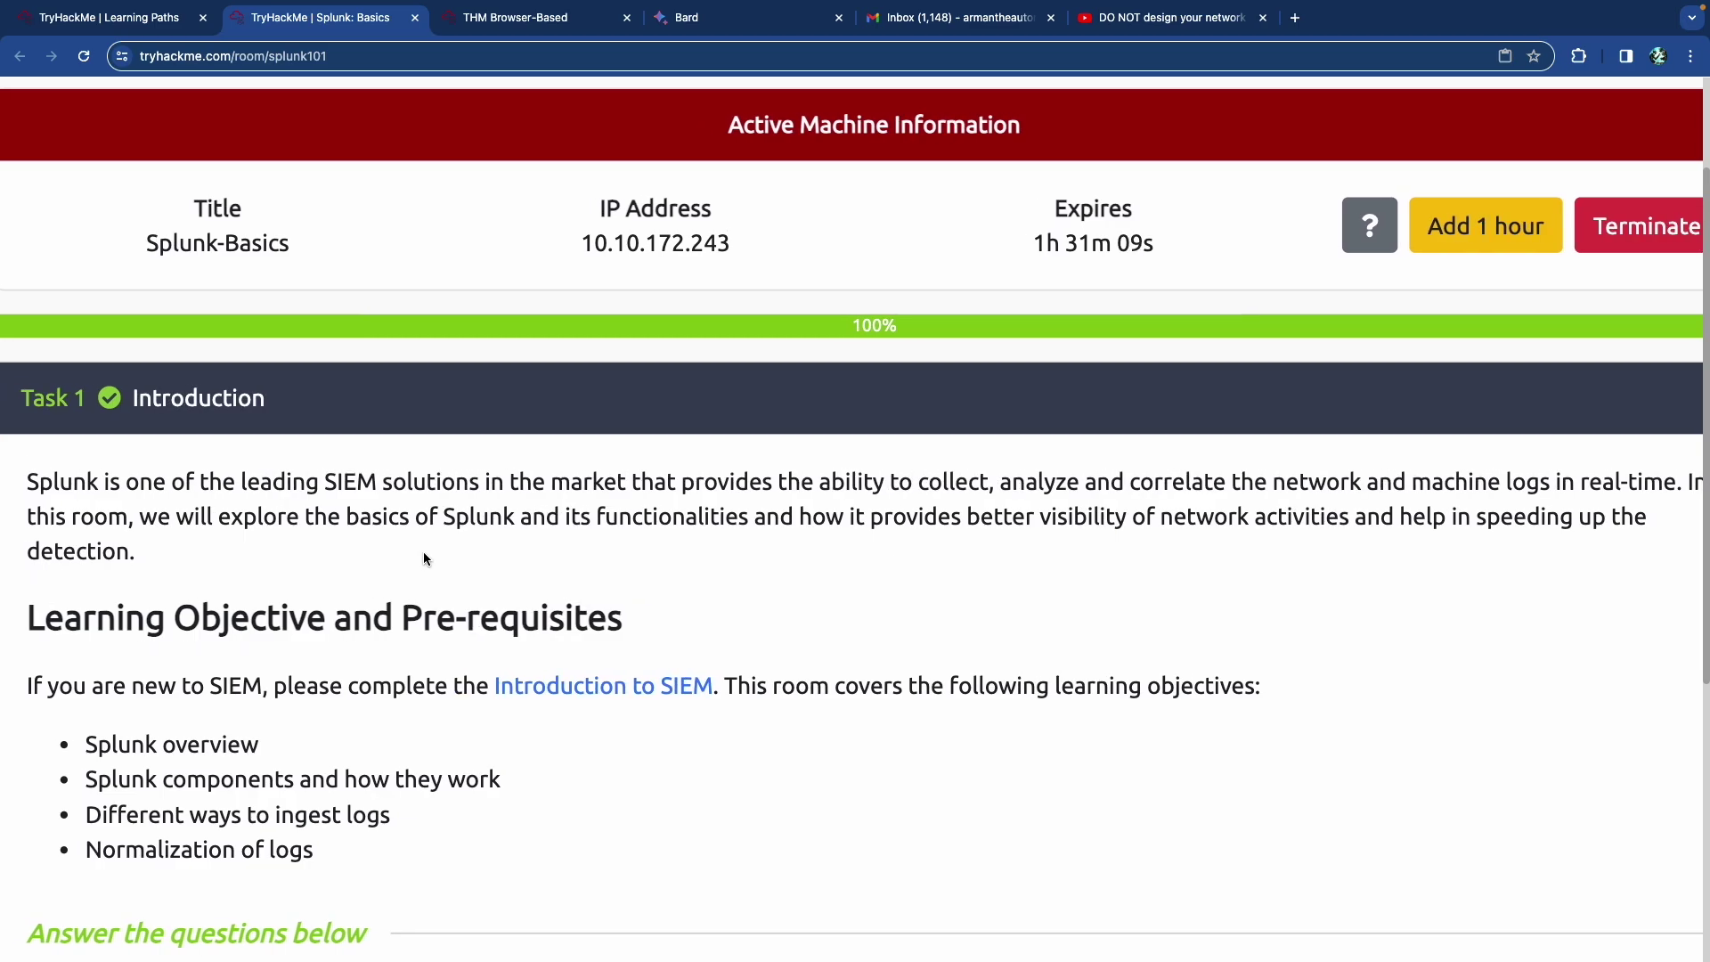
pyautogui.hscroll(1, 424, 558)
pyautogui.hscroll(-1, 424, 558)
pyautogui.hscroll(2, 424, 558)
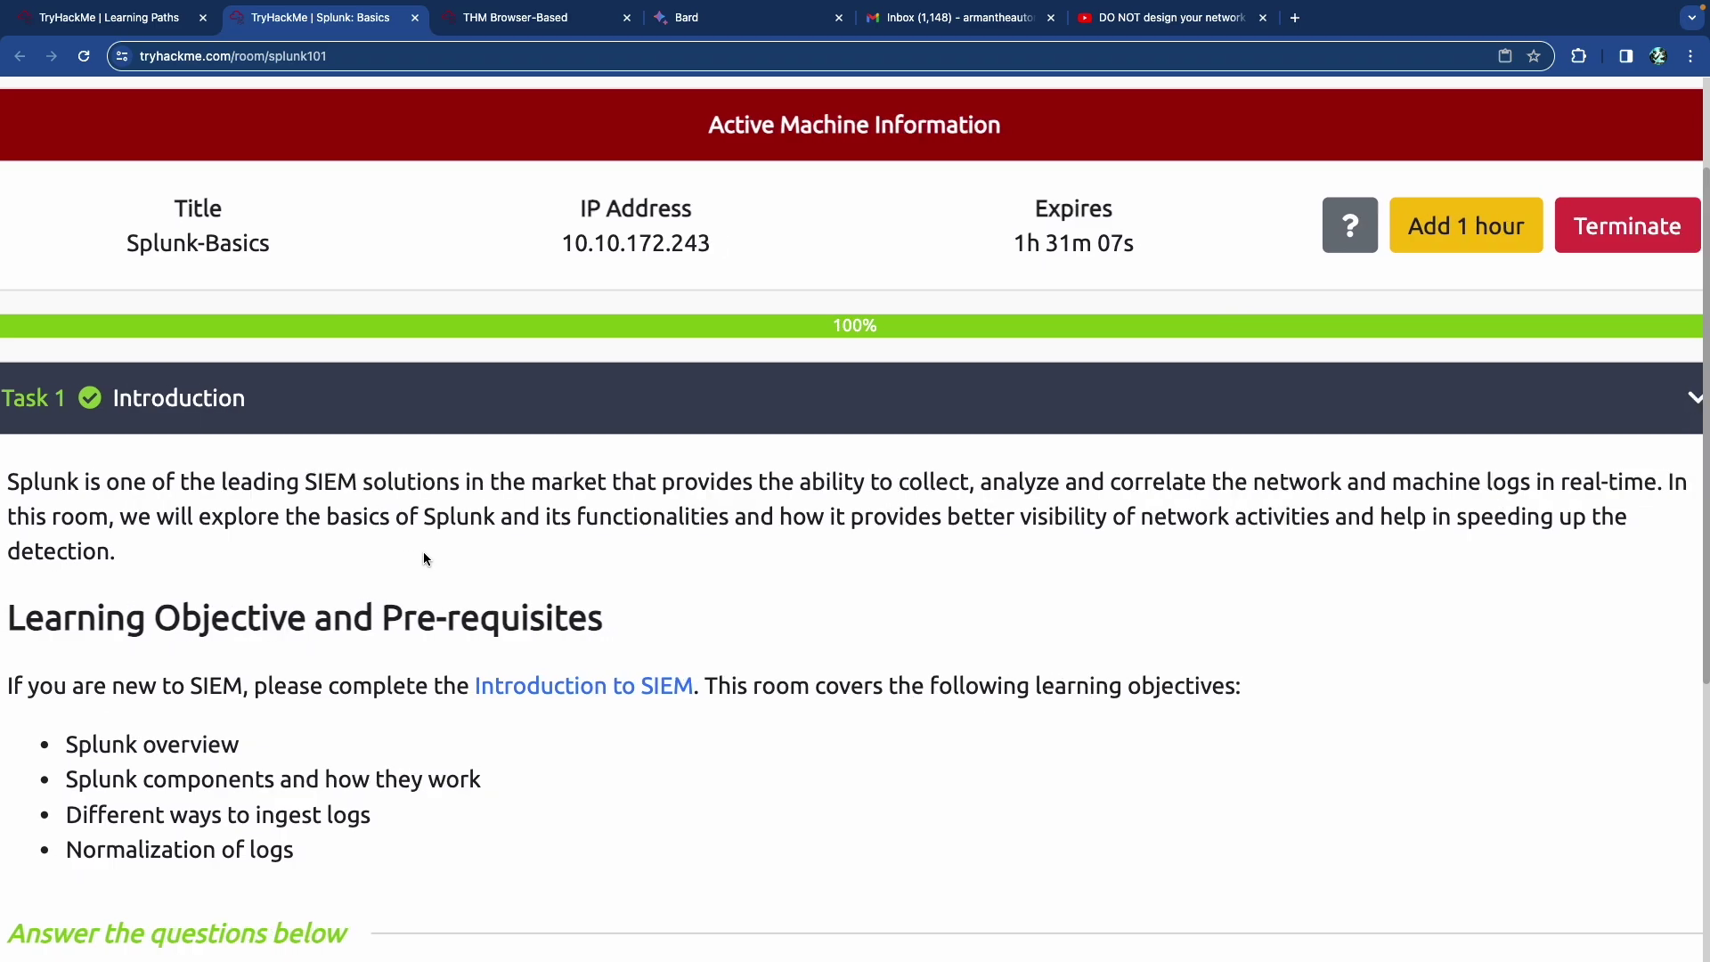
pyautogui.hscroll(-1, 424, 559)
pyautogui.hscroll(-1, 424, 559)
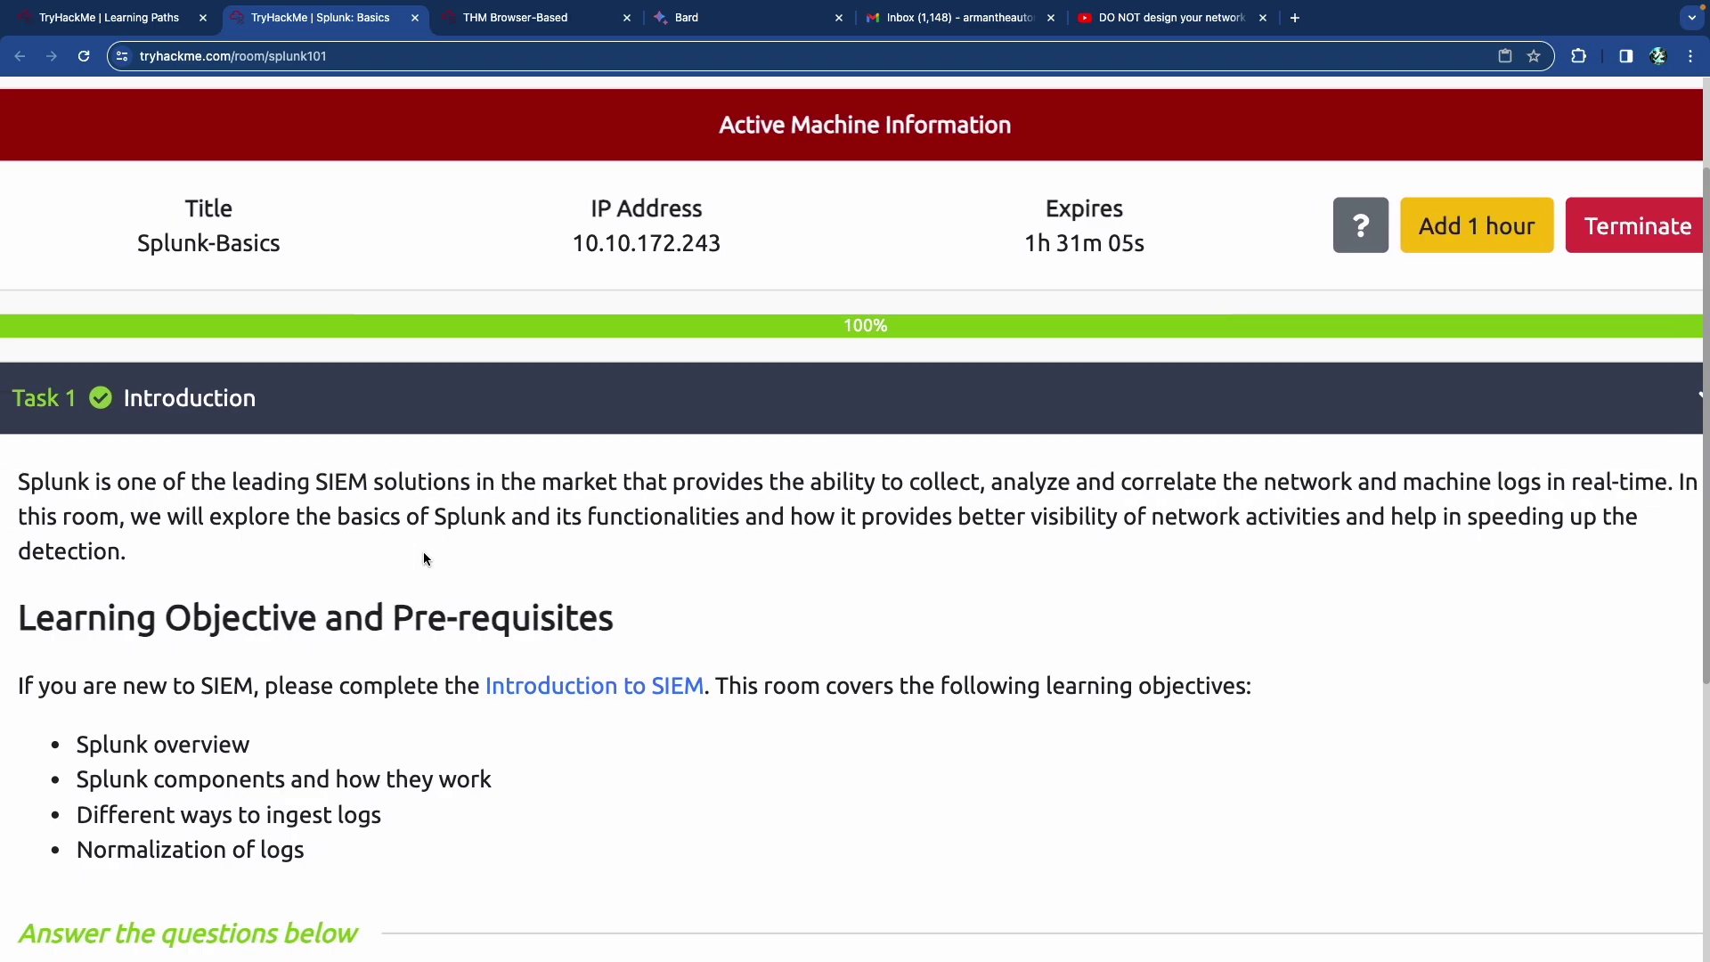
# Step: Read through the Task 1 learning objectives, highlighting the bullets on Splunk components, ways to ingest logs and normalization of logs
pyautogui.scroll(-1, 404, 558)
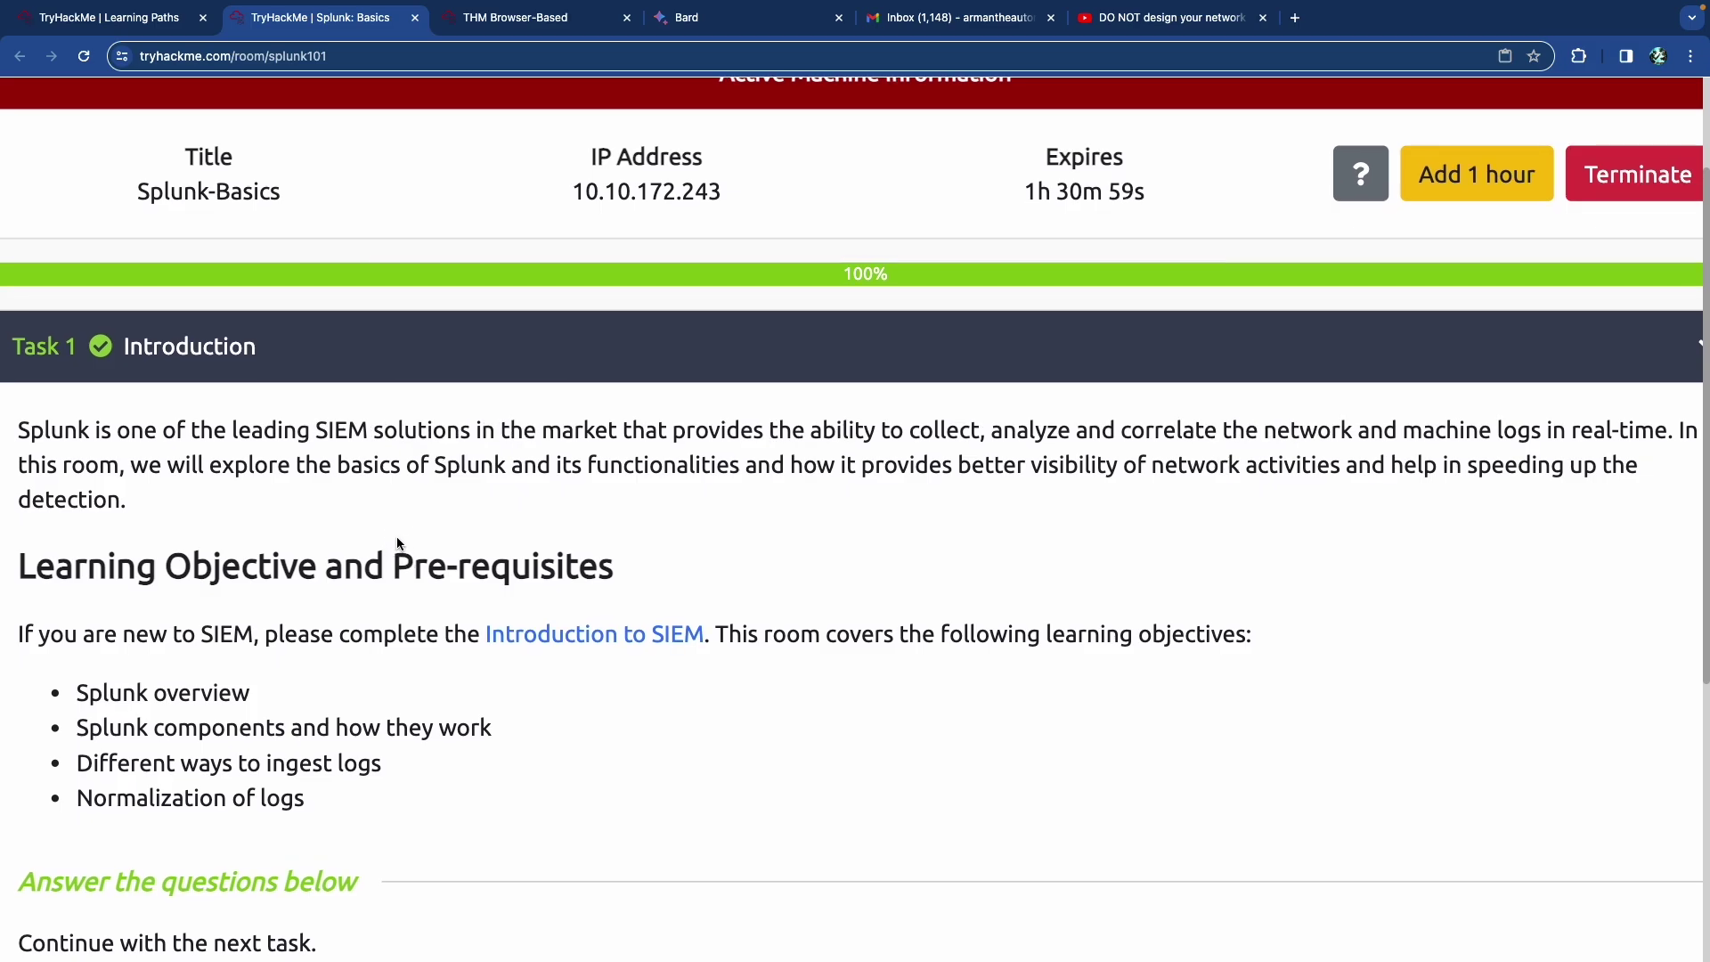
pyautogui.scroll(-1, 396, 530)
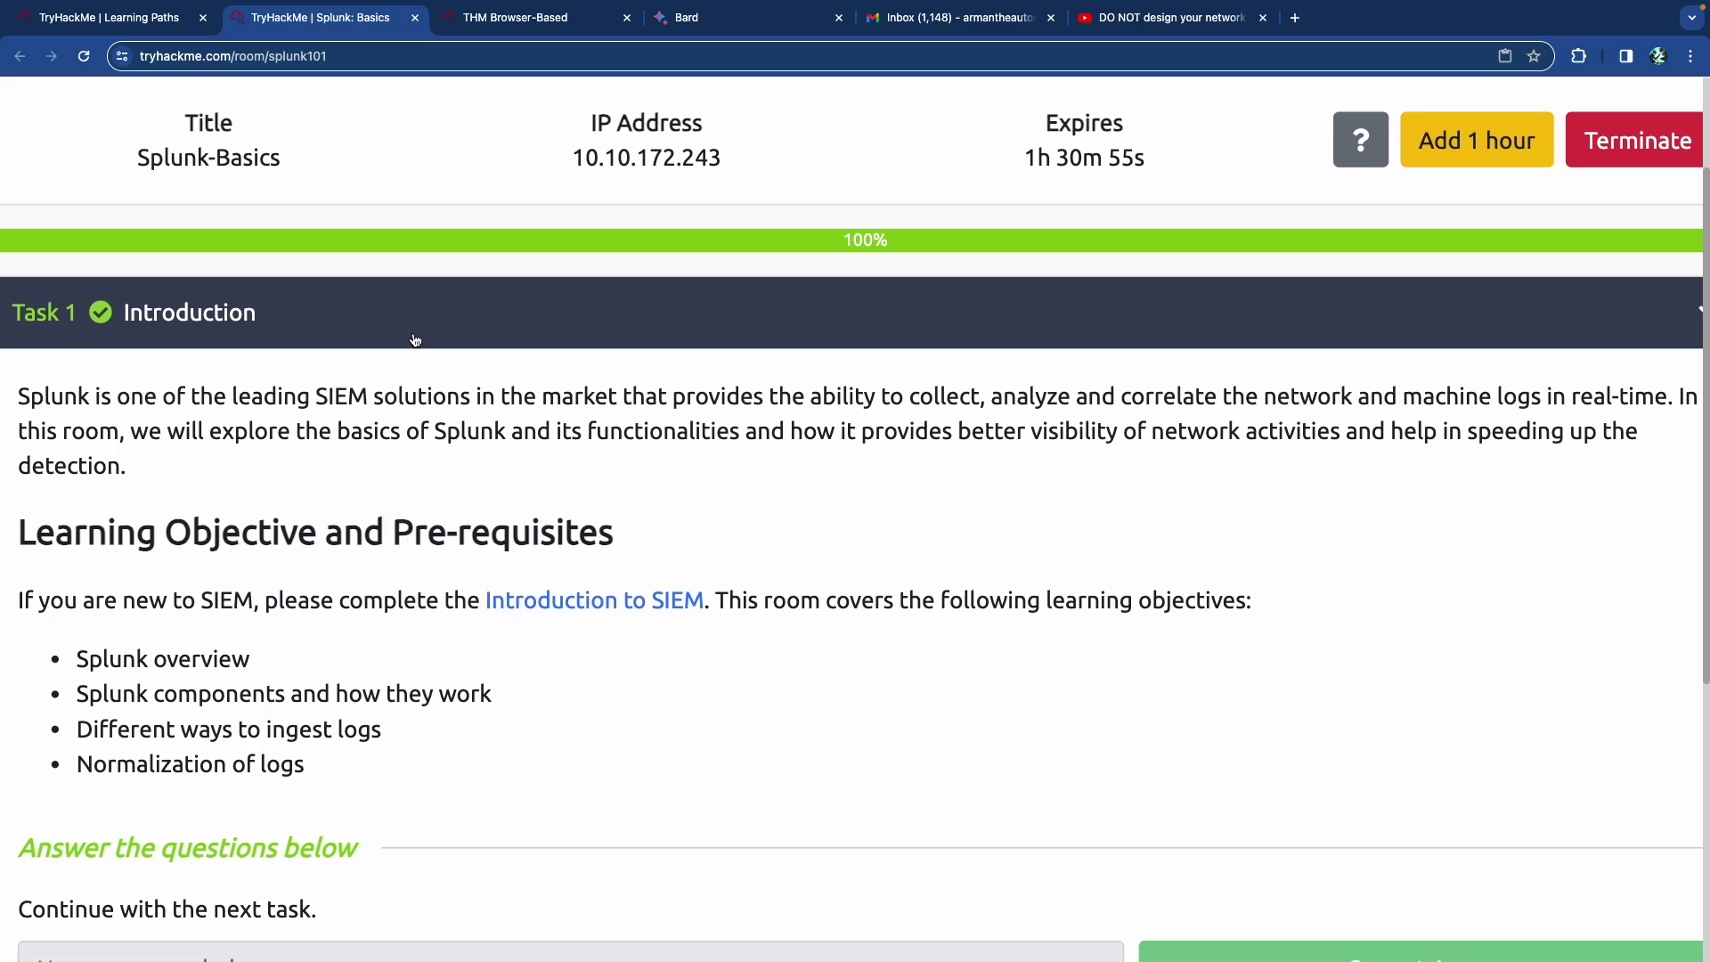
pyautogui.scroll(-2, 267, 578)
pyautogui.moveTo(109, 603); pyautogui.dragTo(401, 638)
pyautogui.click(401, 638)
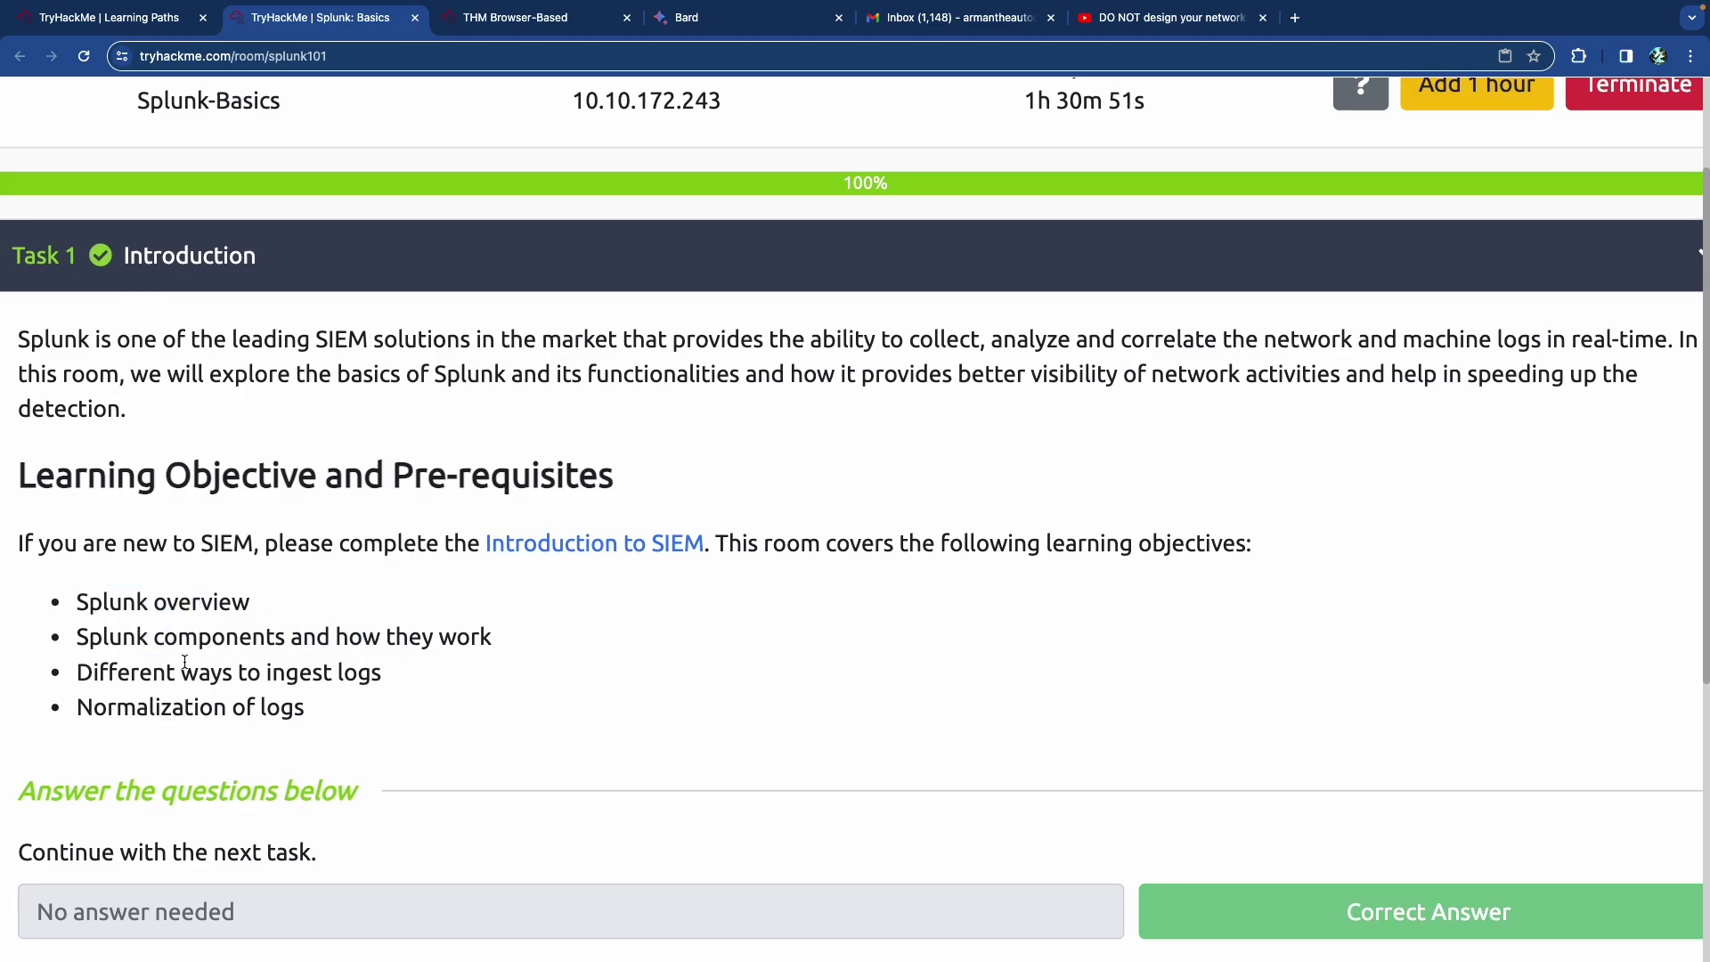
pyautogui.moveTo(125, 674); pyautogui.dragTo(328, 675)
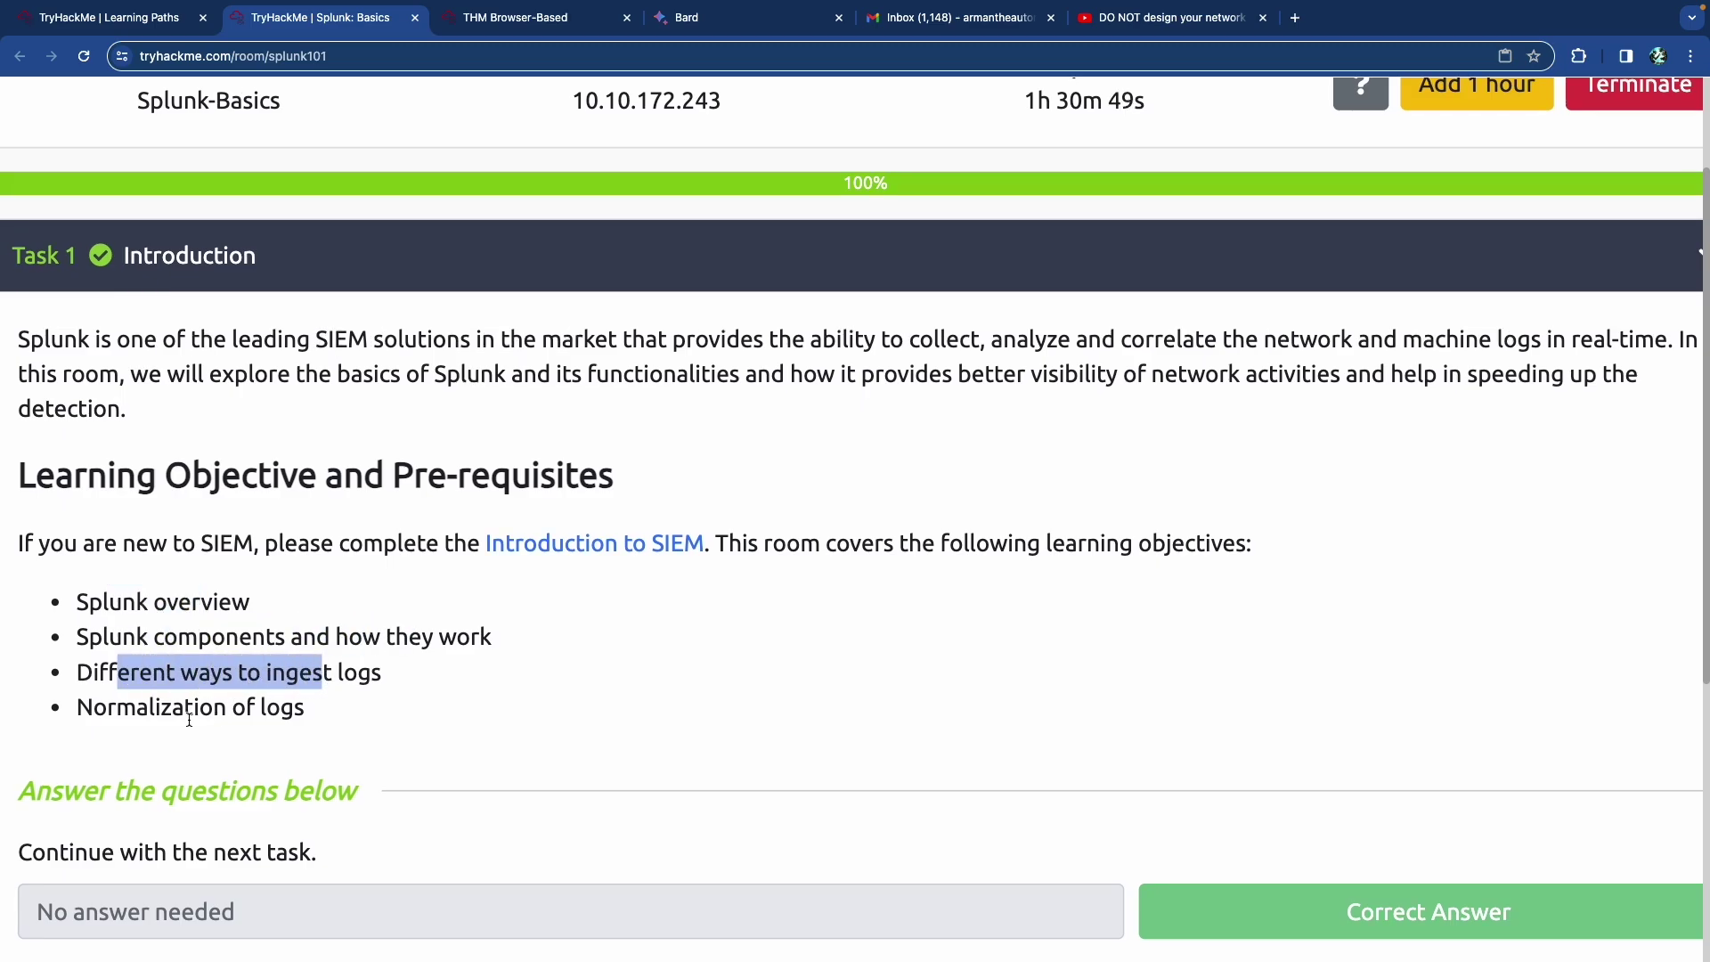
pyautogui.moveTo(148, 707); pyautogui.dragTo(307, 723)
pyautogui.click(399, 704)
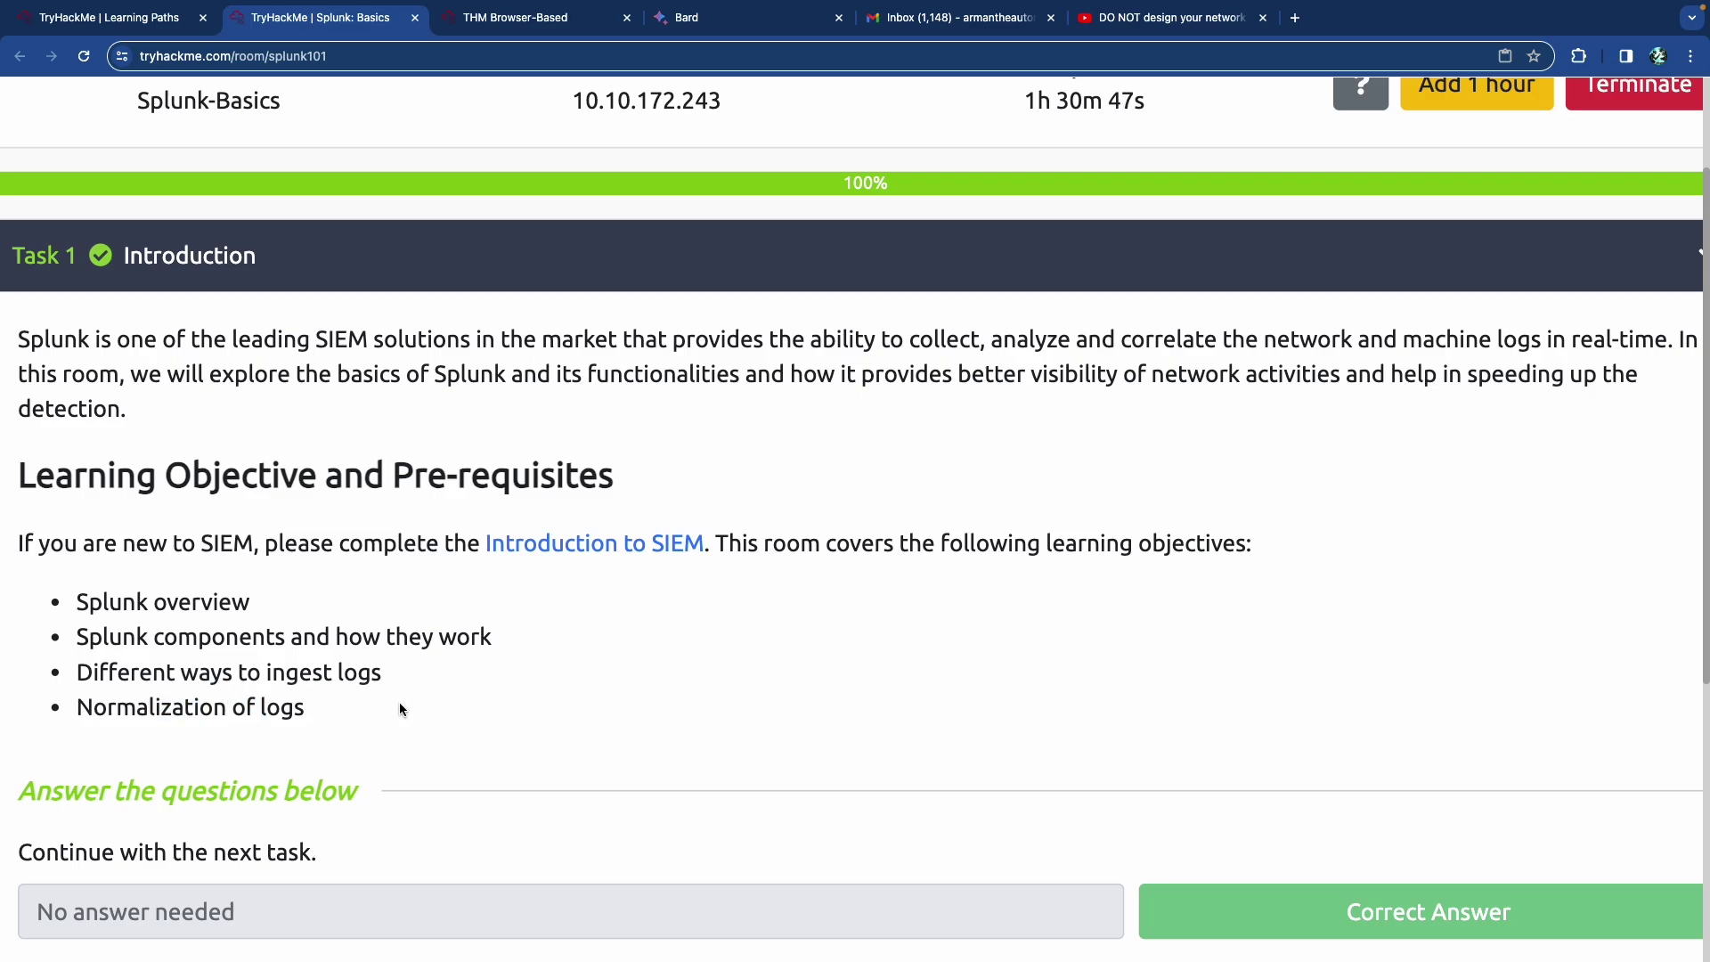
pyautogui.scroll(-1, 504, 670)
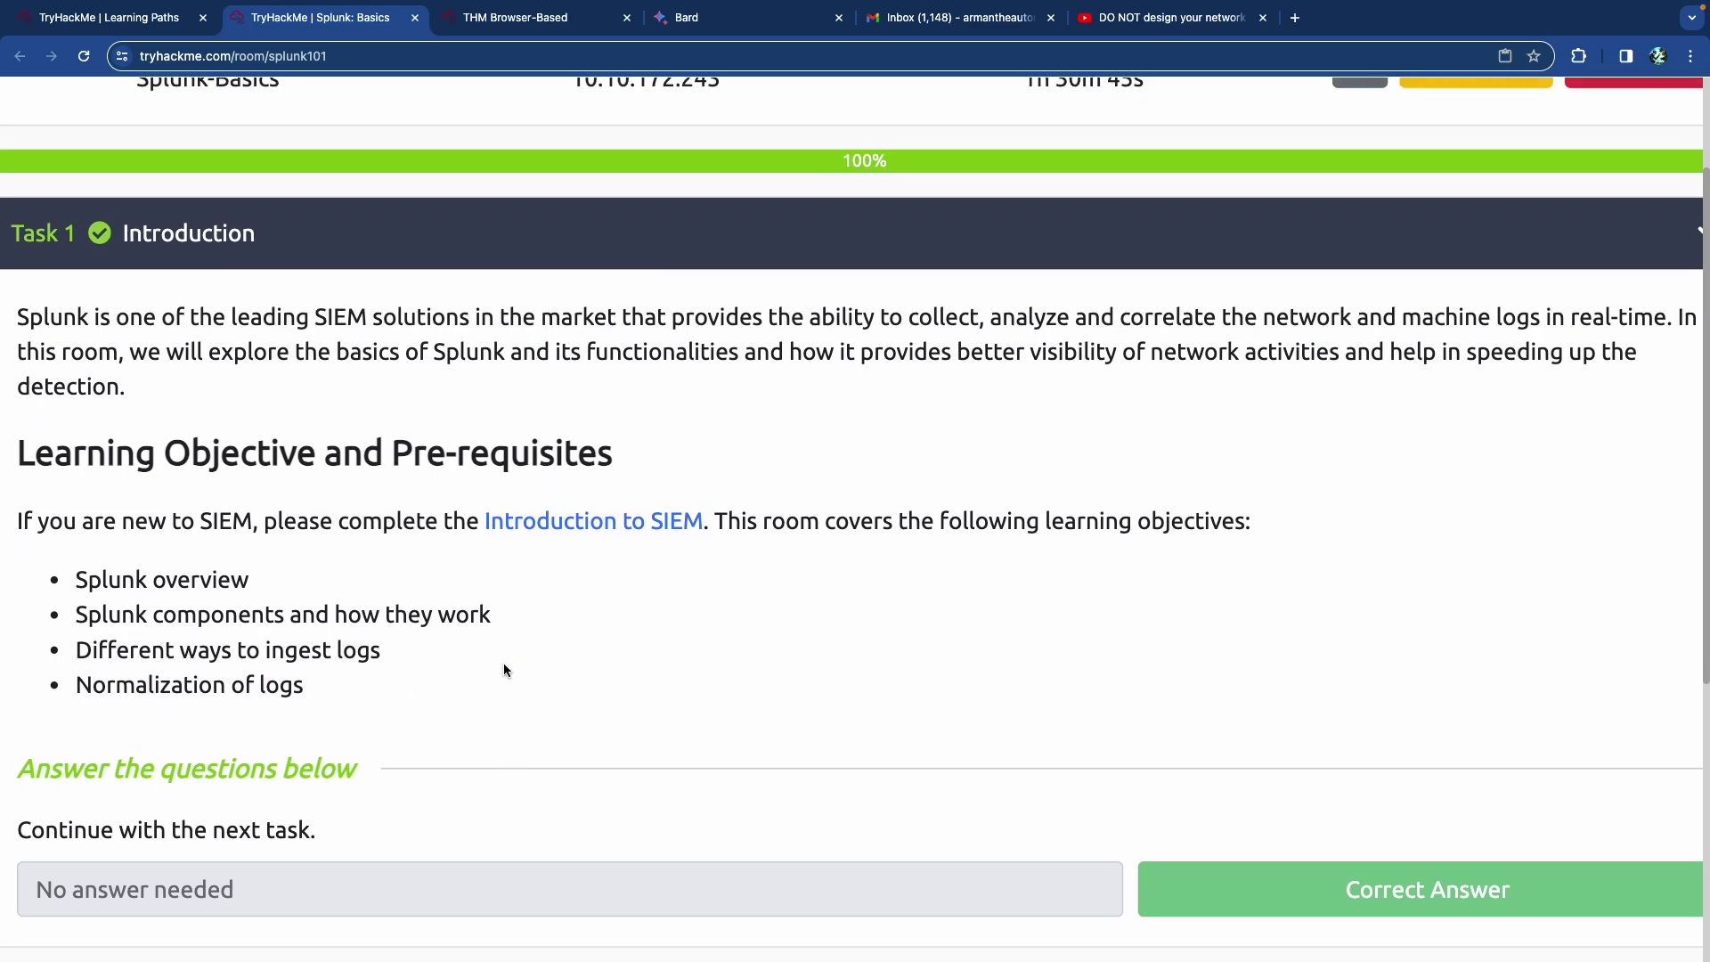
# Step: Highlight the Learning Objective and Pre-requisites heading and check the Splunk rooms listed in the learning path
pyautogui.scroll(1, 504, 666)
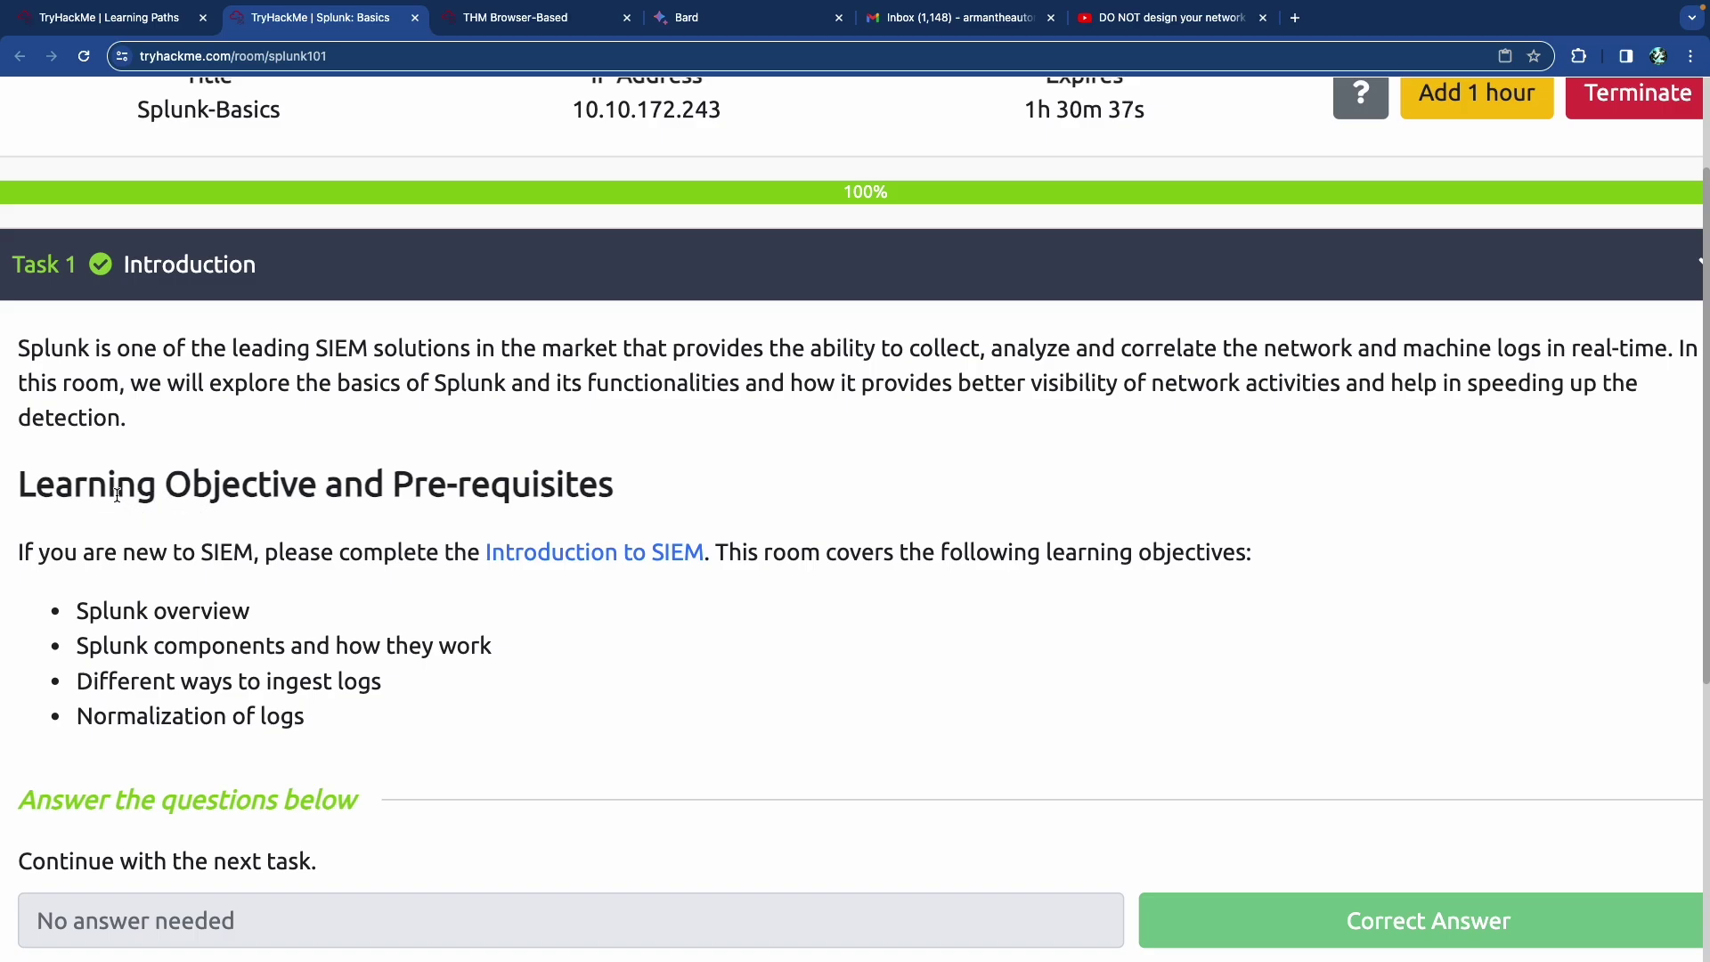
pyautogui.moveTo(107, 485); pyautogui.dragTo(540, 501)
pyautogui.click(539, 502)
pyautogui.hotkey('ctrl', 'shift', 'Tab')
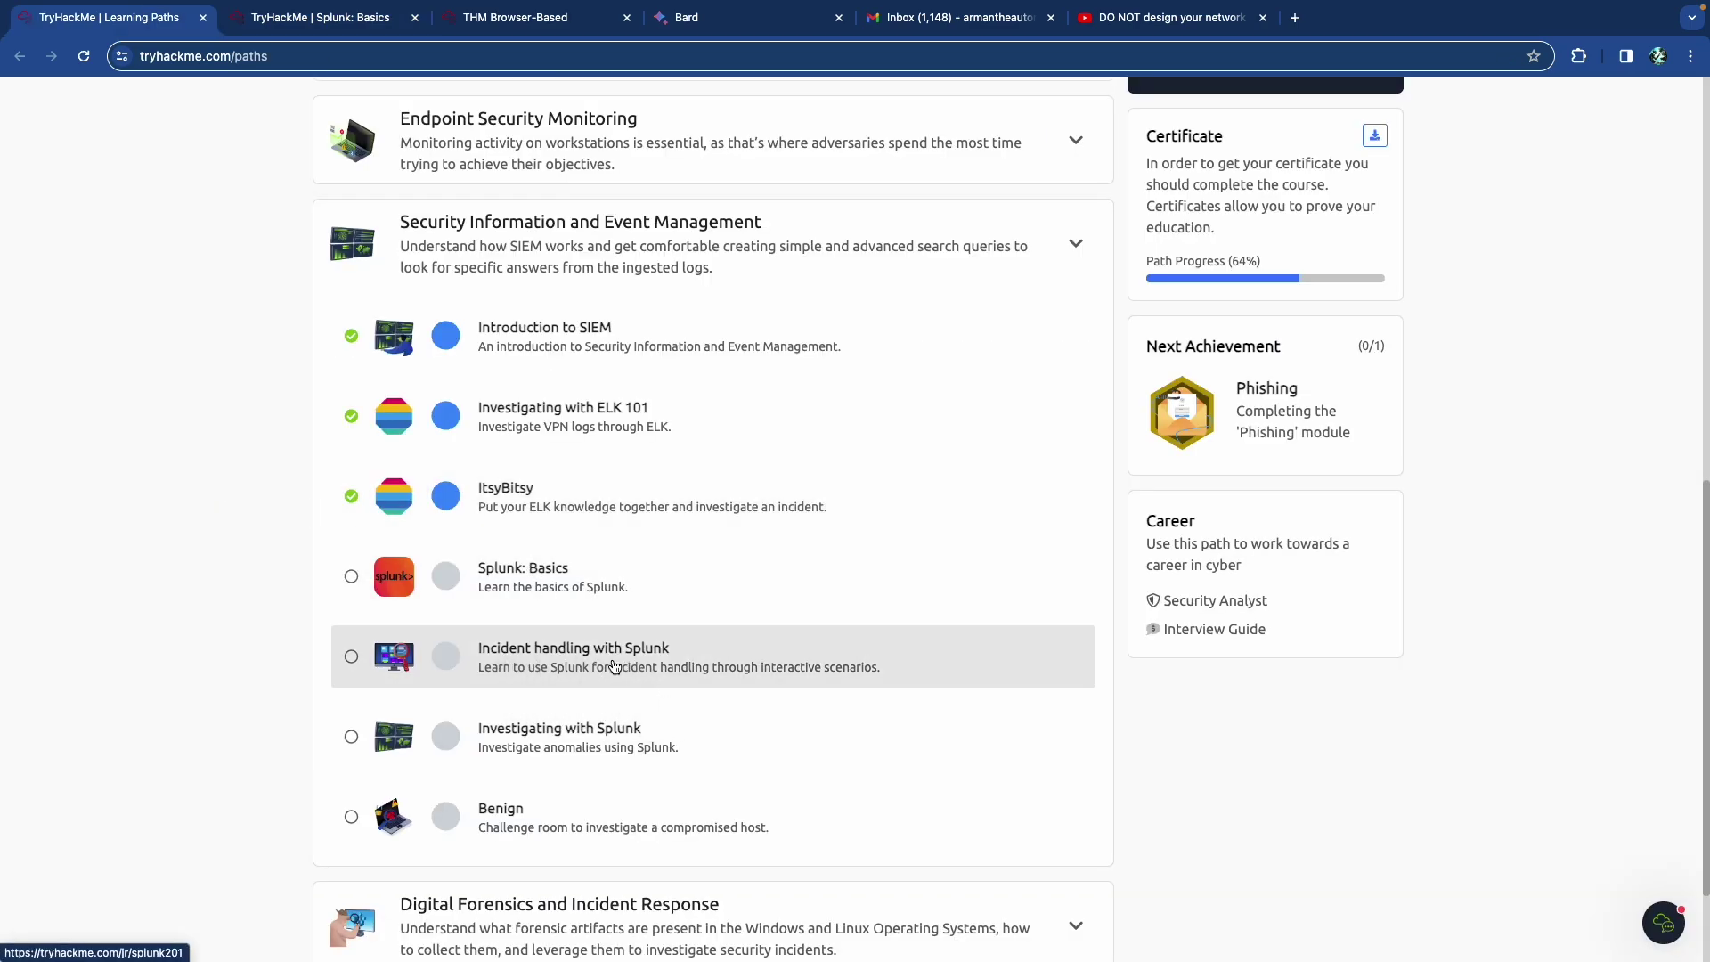
pyautogui.hotkey('ctrl', 'Tab')
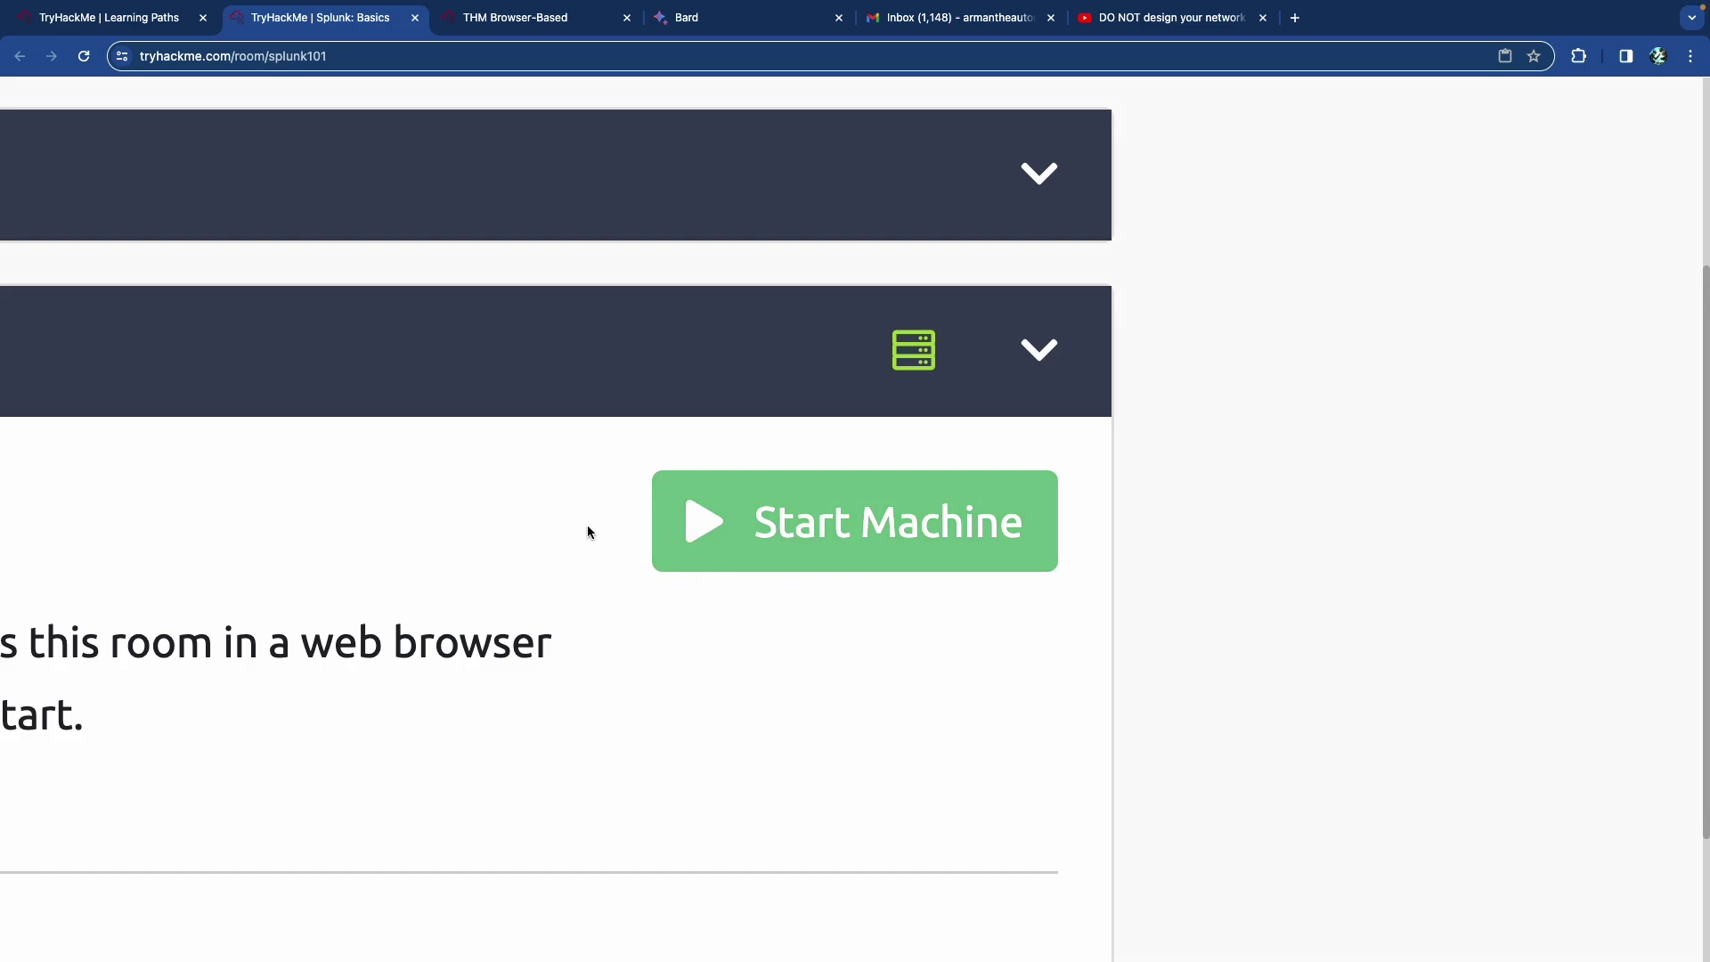
# Step: Read and collapse Task 2 Connect with the Lab, and check the Splunk home page open in the AttackBox
pyautogui.scroll(-5, 499, 502)
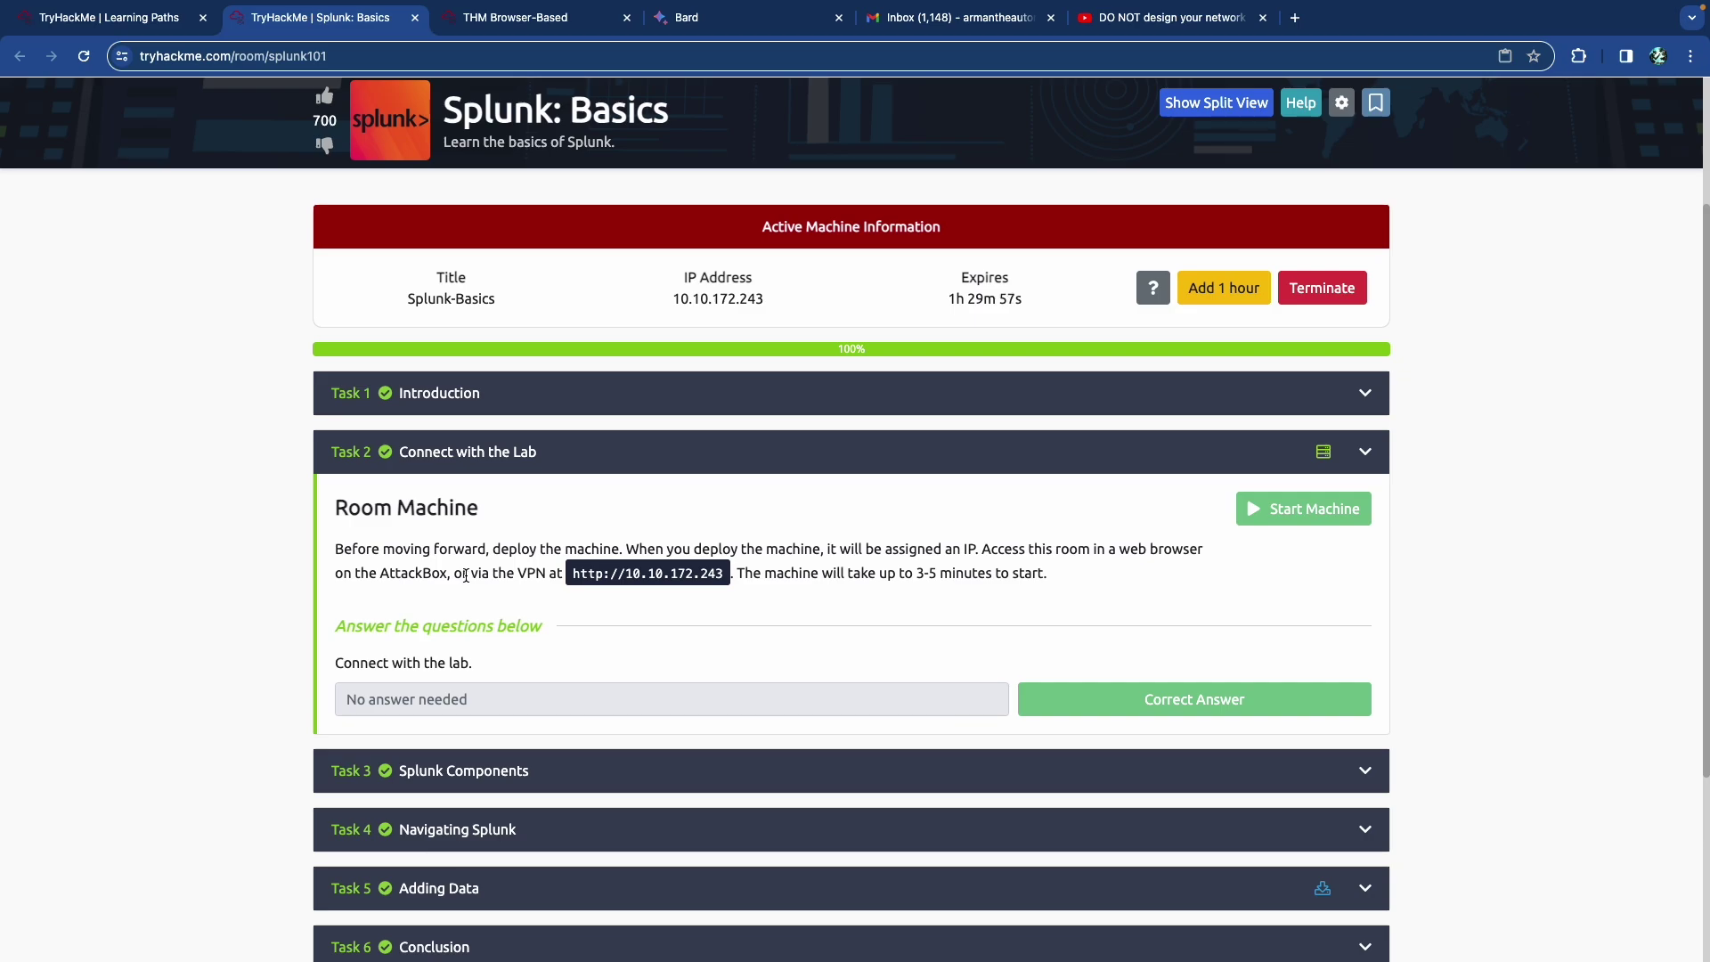
pyautogui.scroll(5, 918, 575)
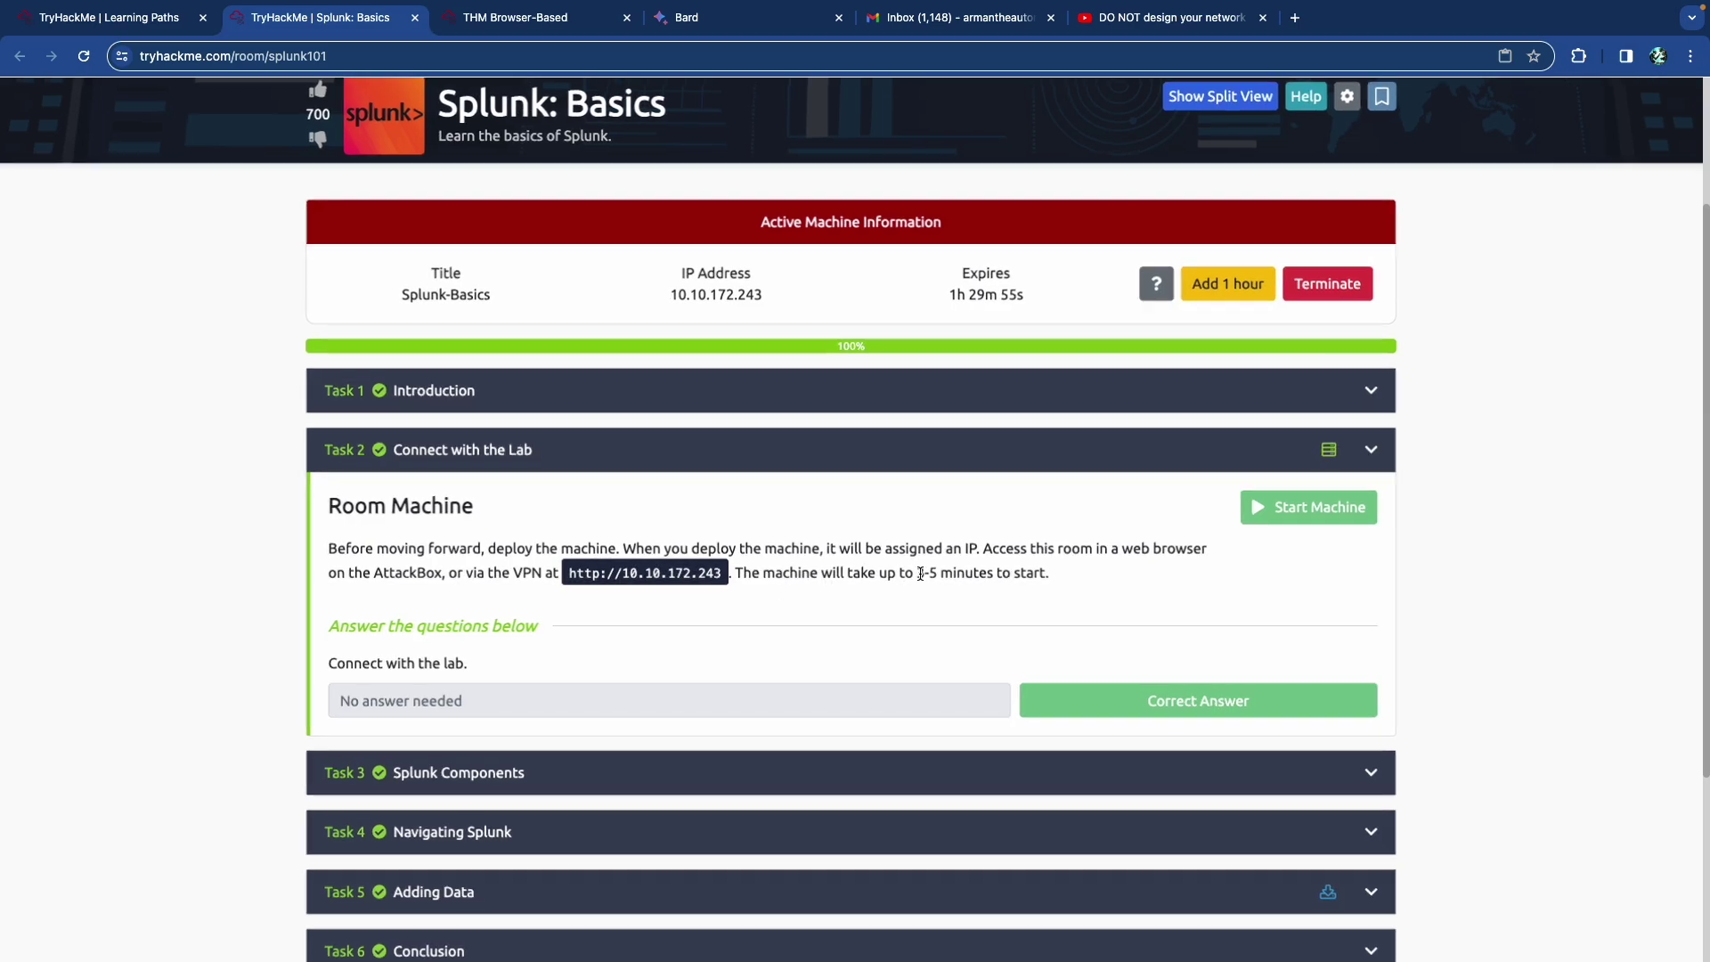
pyautogui.scroll(-5, 906, 563)
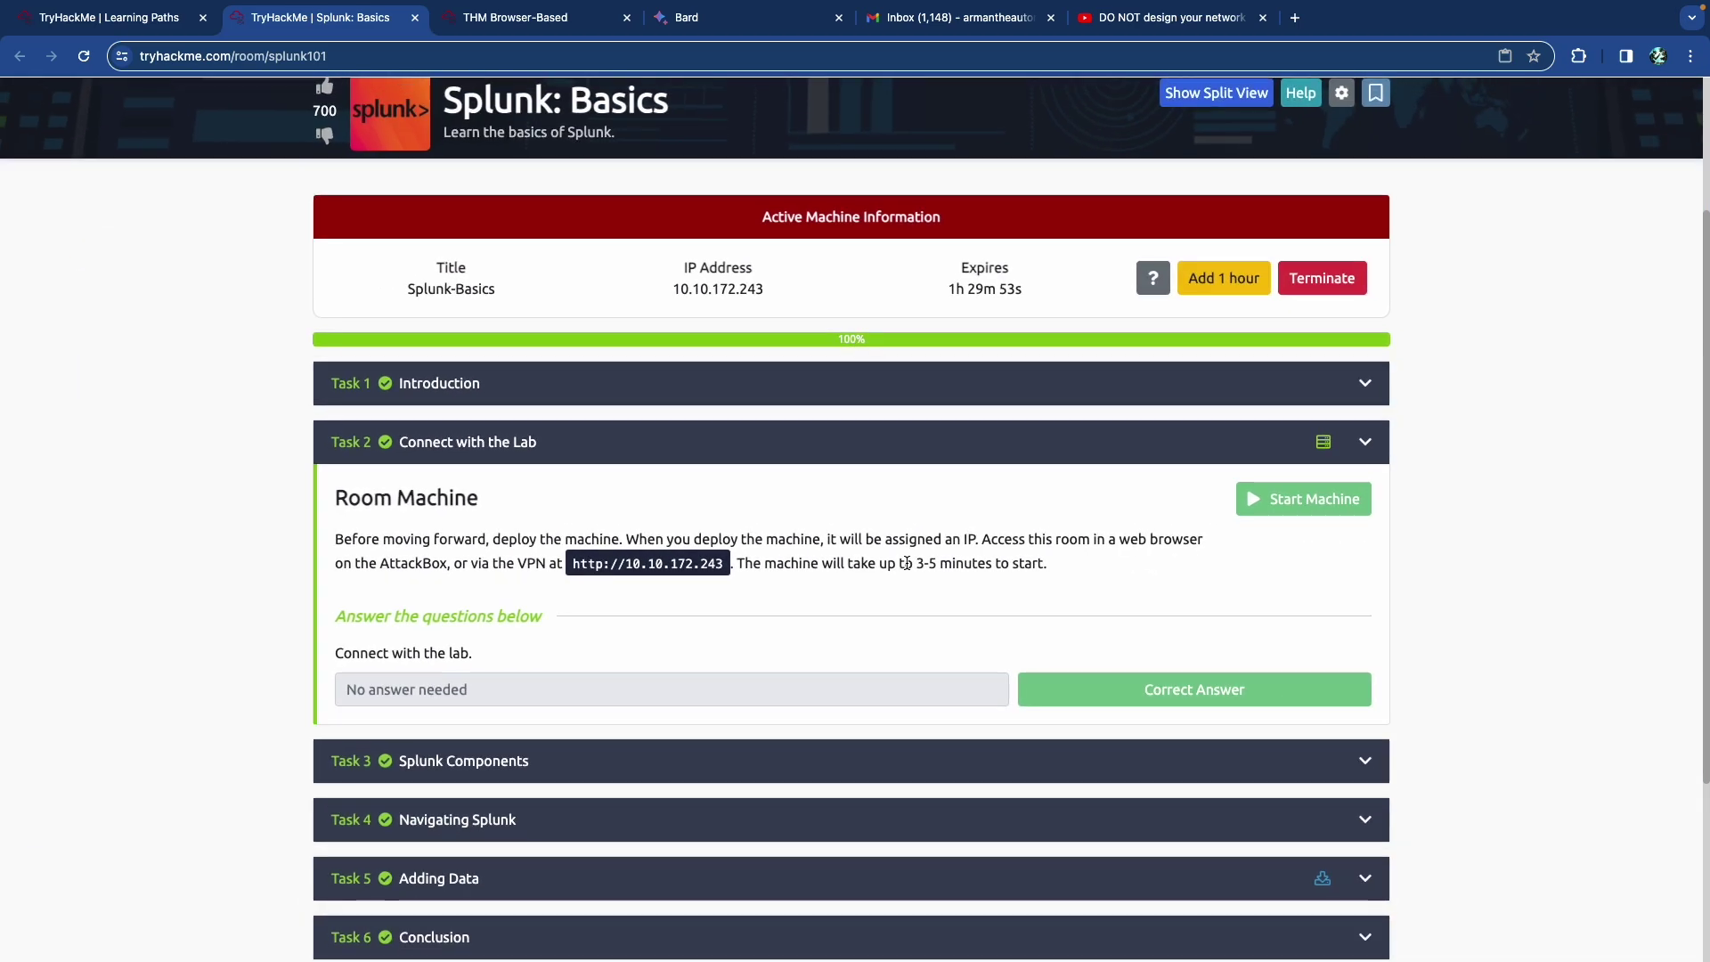
pyautogui.scroll(1, 891, 535)
pyautogui.scroll(1, 891, 532)
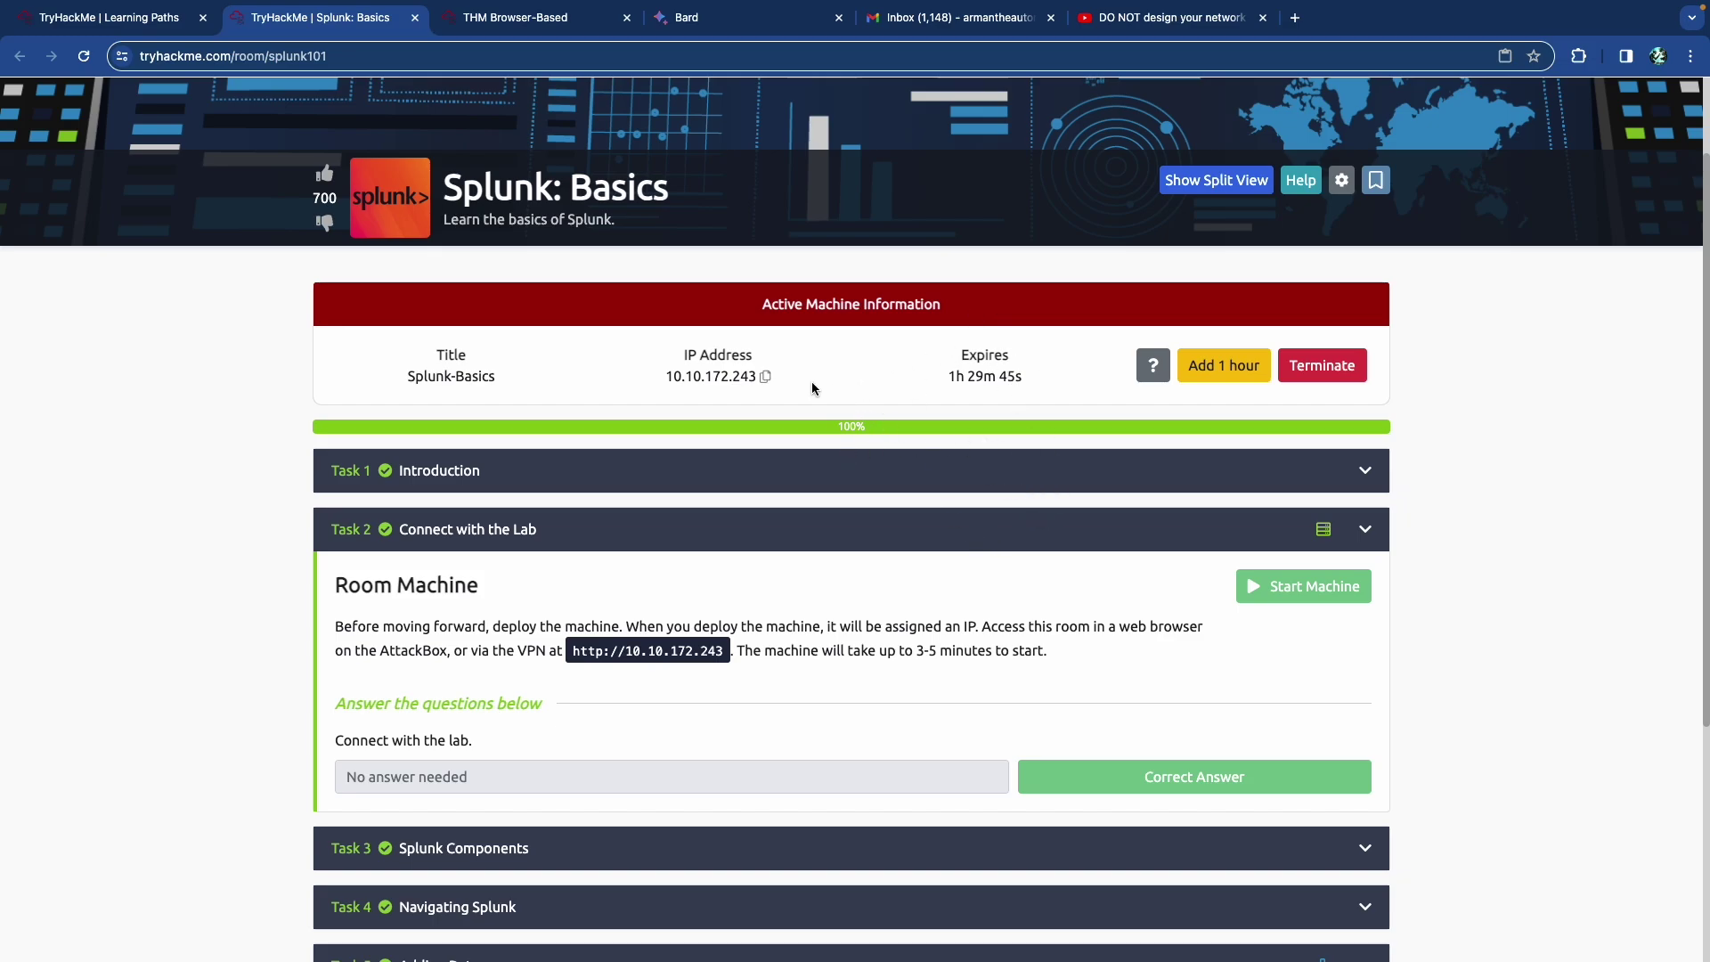
pyautogui.click(695, 531)
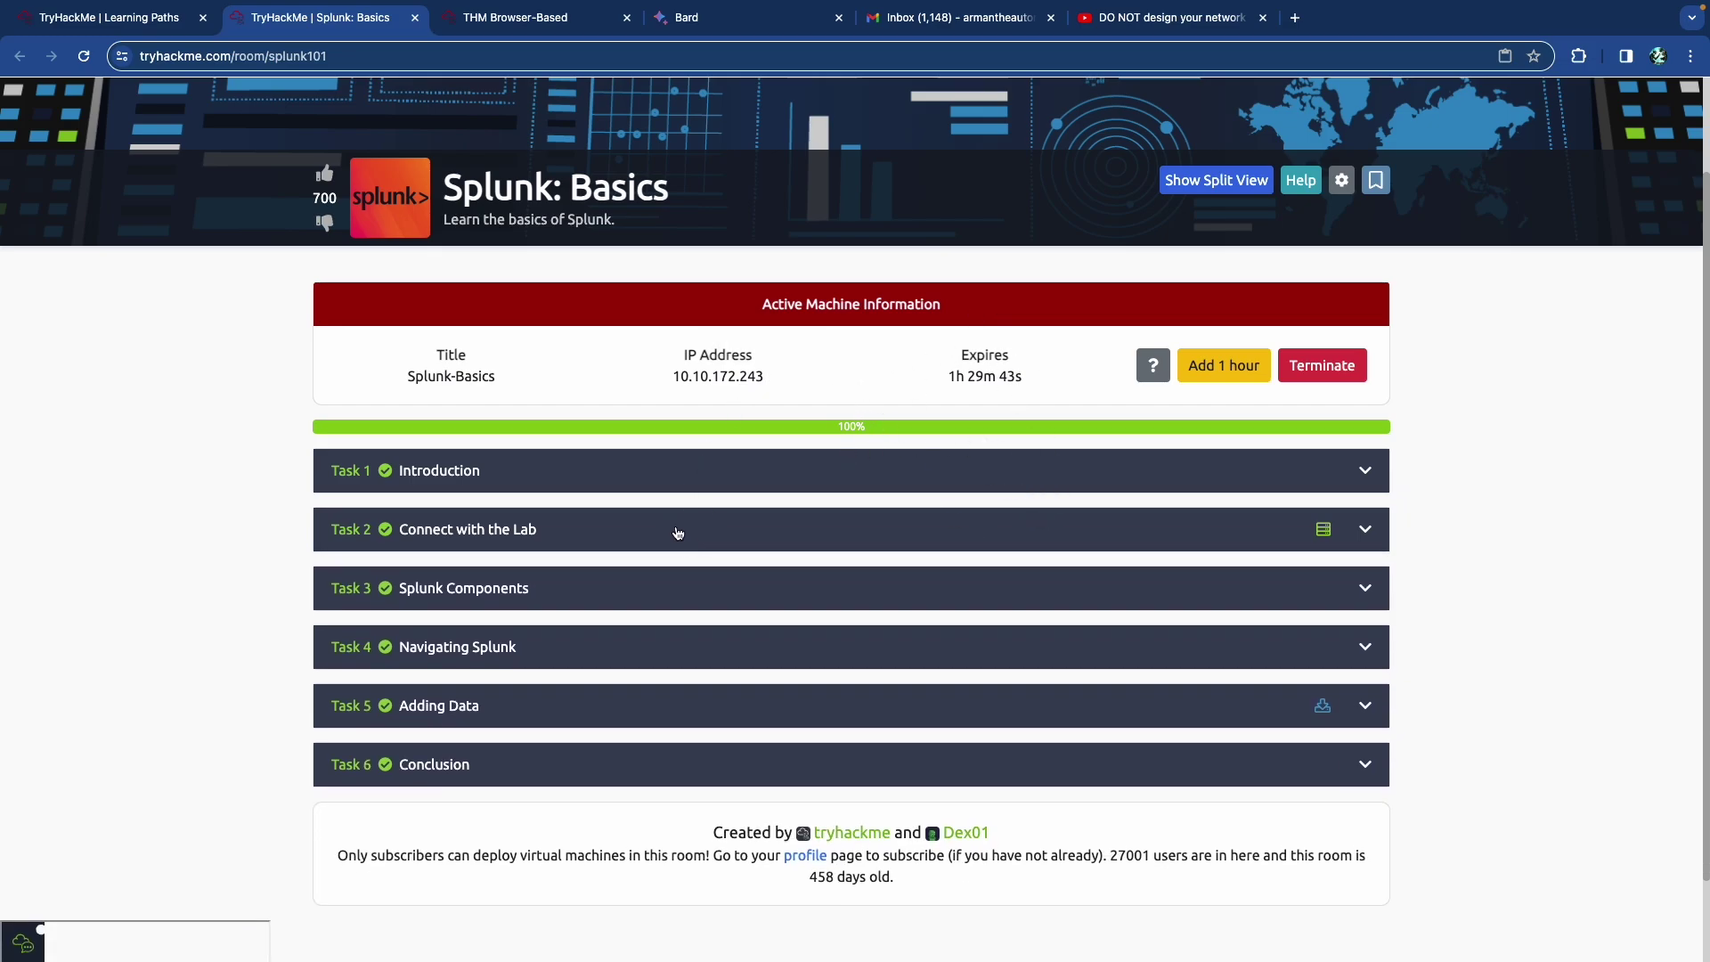
pyautogui.hotkey('ctrl', 'Tab')
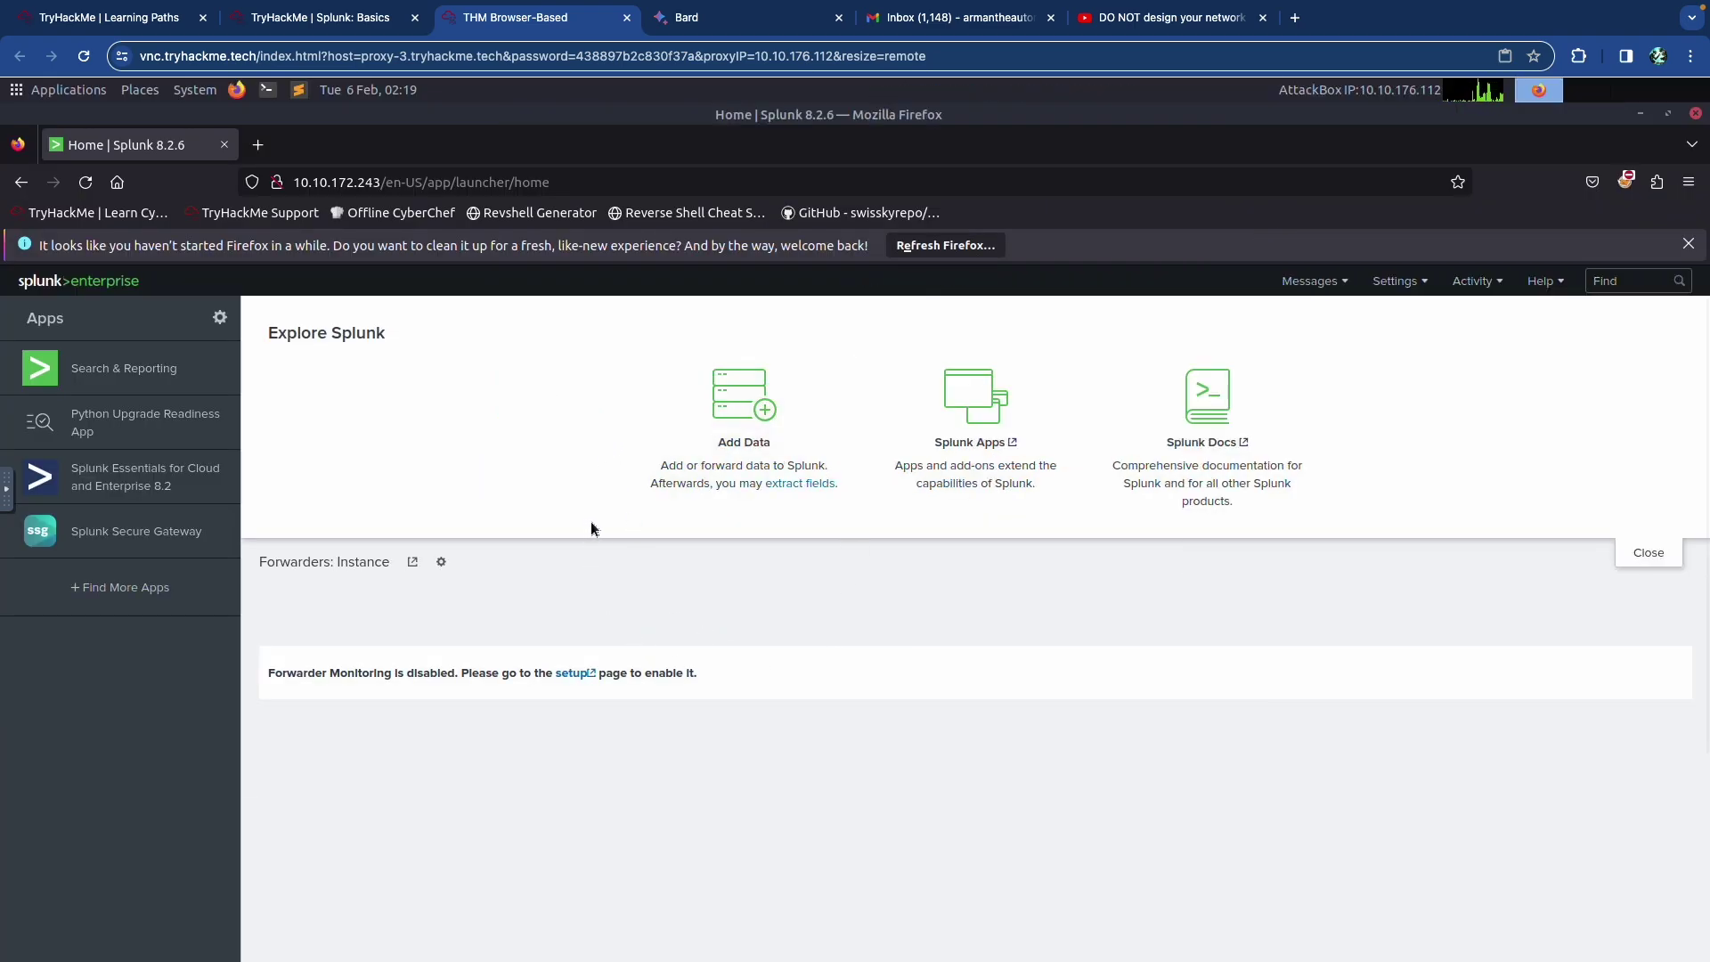
pyautogui.hotkey('ctrl', 'shift', 'Tab')
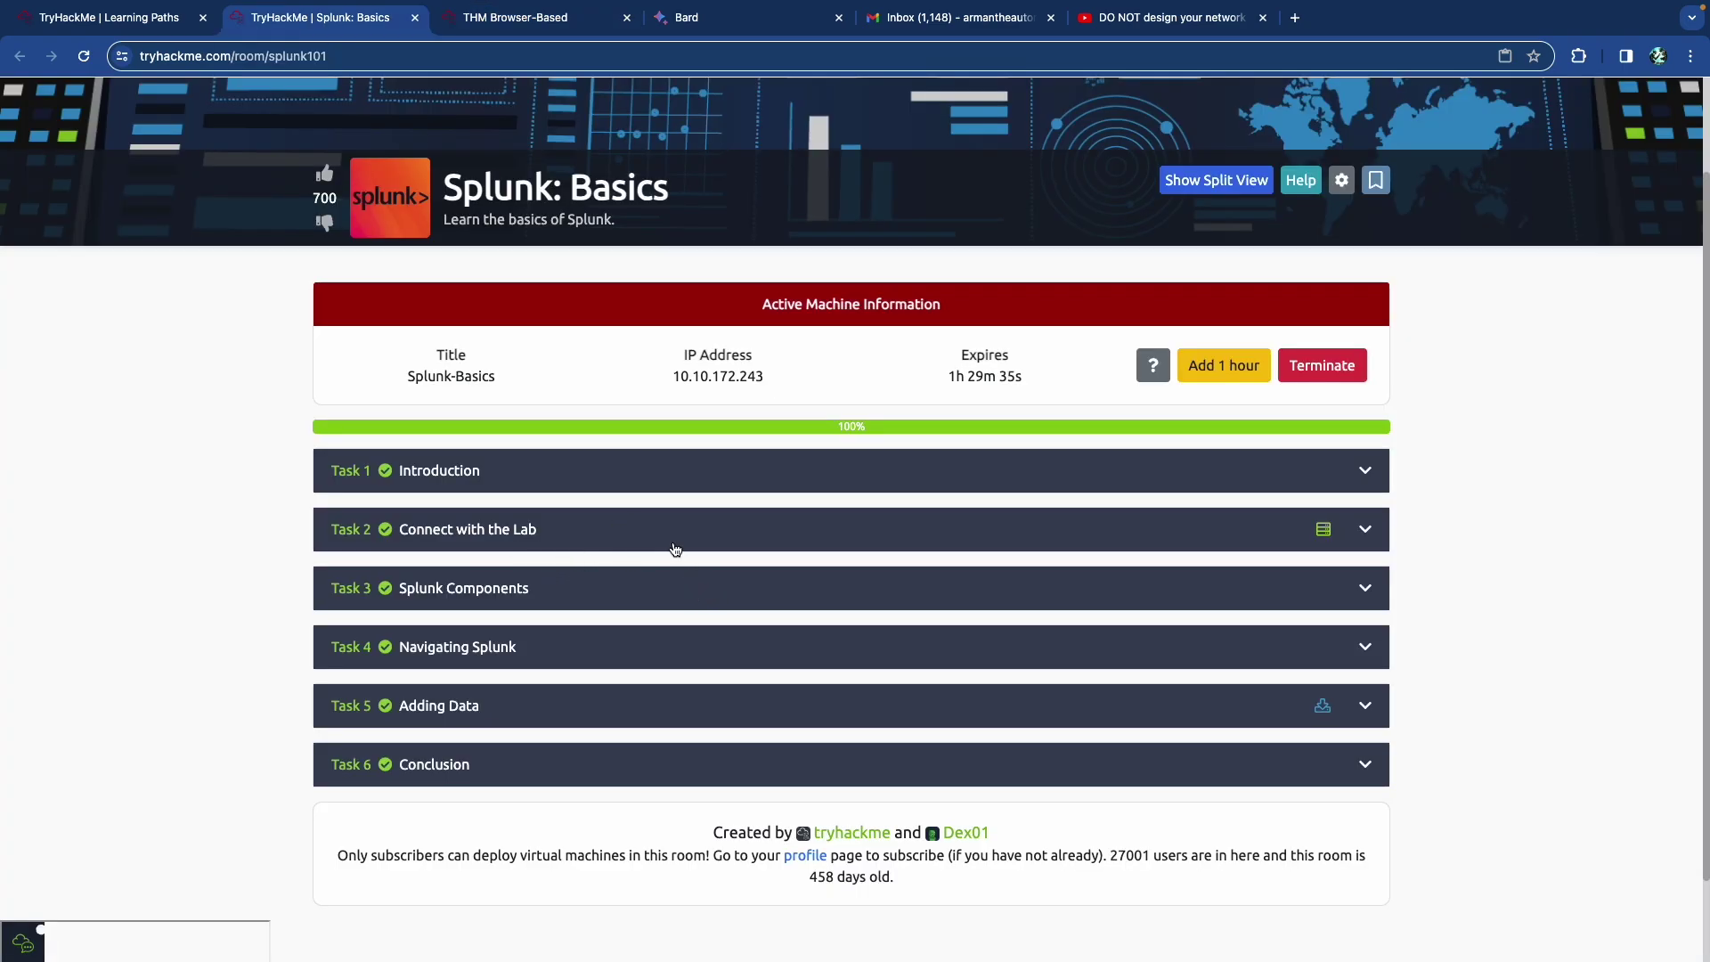
# Step: Expand Task 3 Splunk Components and review the Splunk Forwarder, Splunk Indexer and Search Head sections, highlighting each heading
pyautogui.click(741, 597)
pyautogui.scroll(-5, 690, 579)
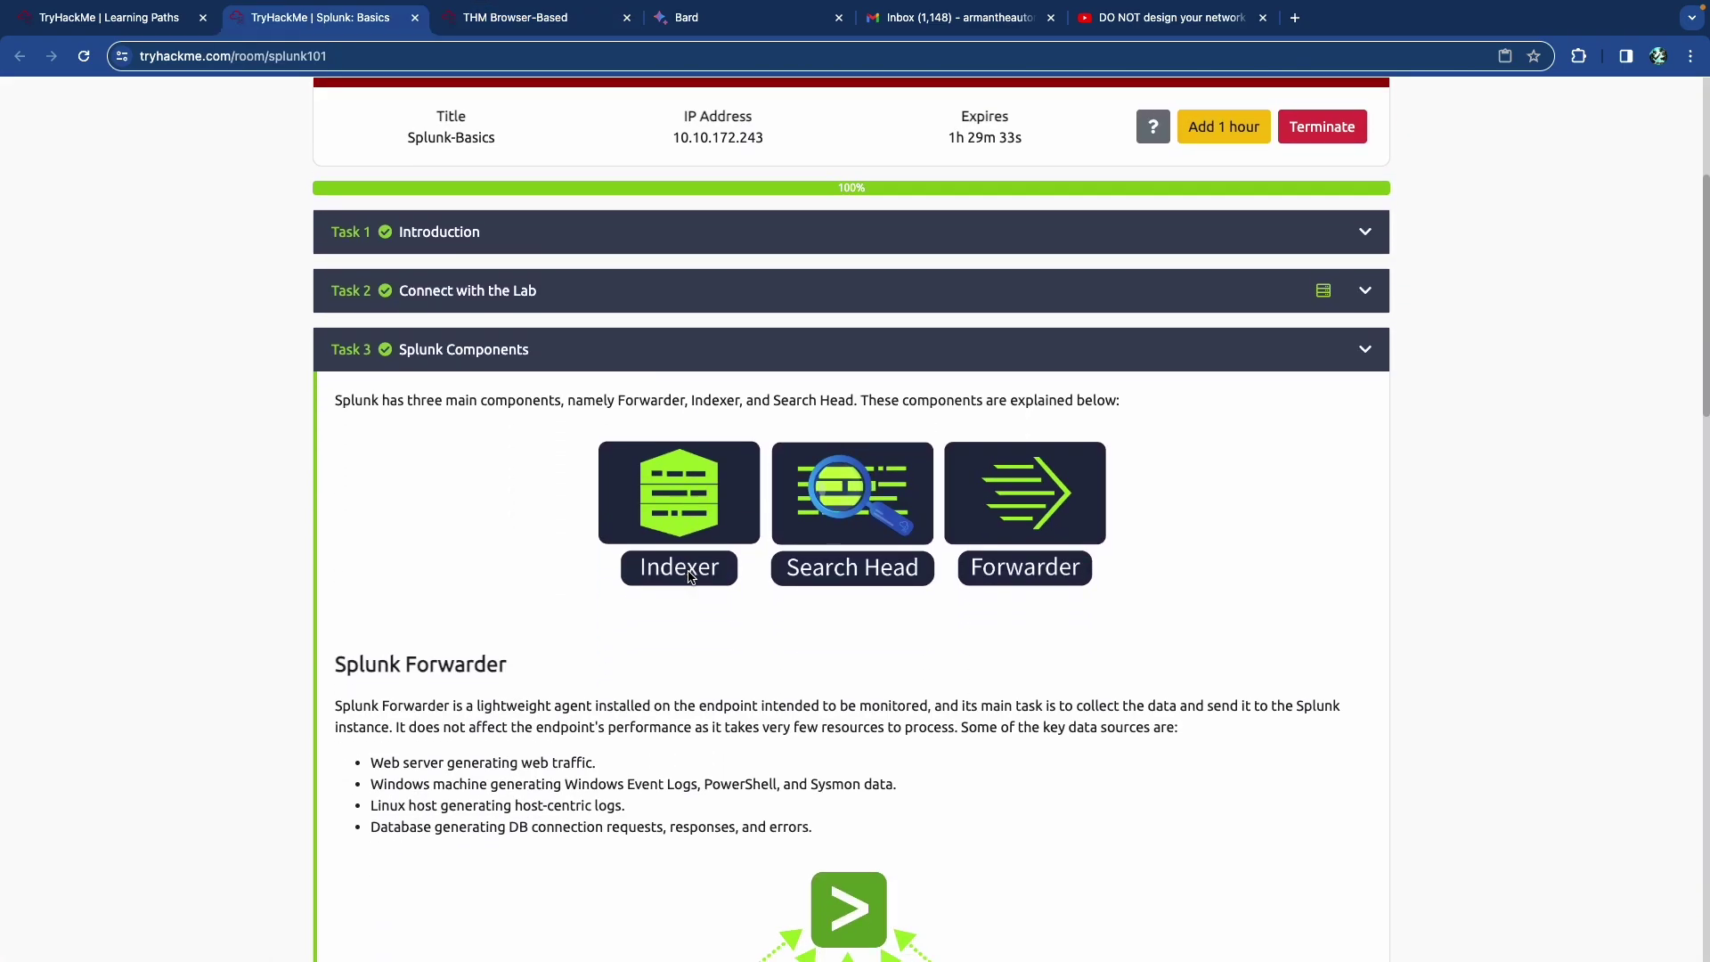
pyautogui.scroll(-2, 549, 529)
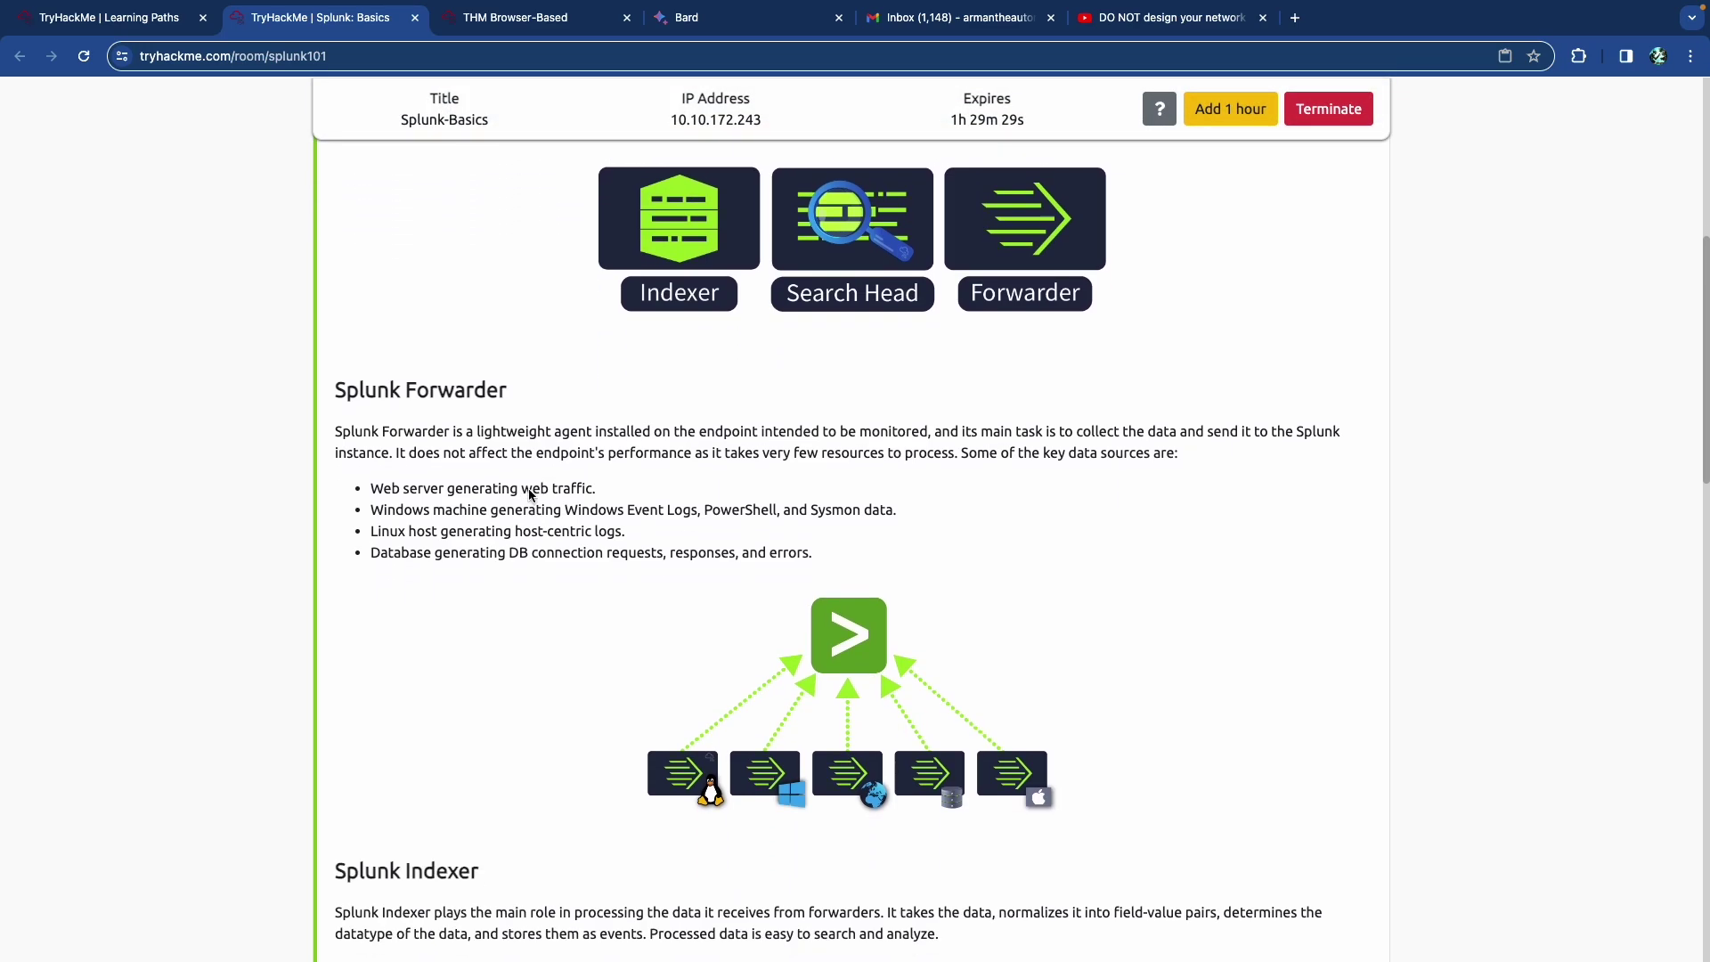
pyautogui.moveTo(358, 393); pyautogui.dragTo(502, 395)
pyautogui.click(502, 395)
pyautogui.scroll(-5, 458, 397)
pyautogui.moveTo(359, 468); pyautogui.dragTo(446, 466)
pyautogui.click(492, 474)
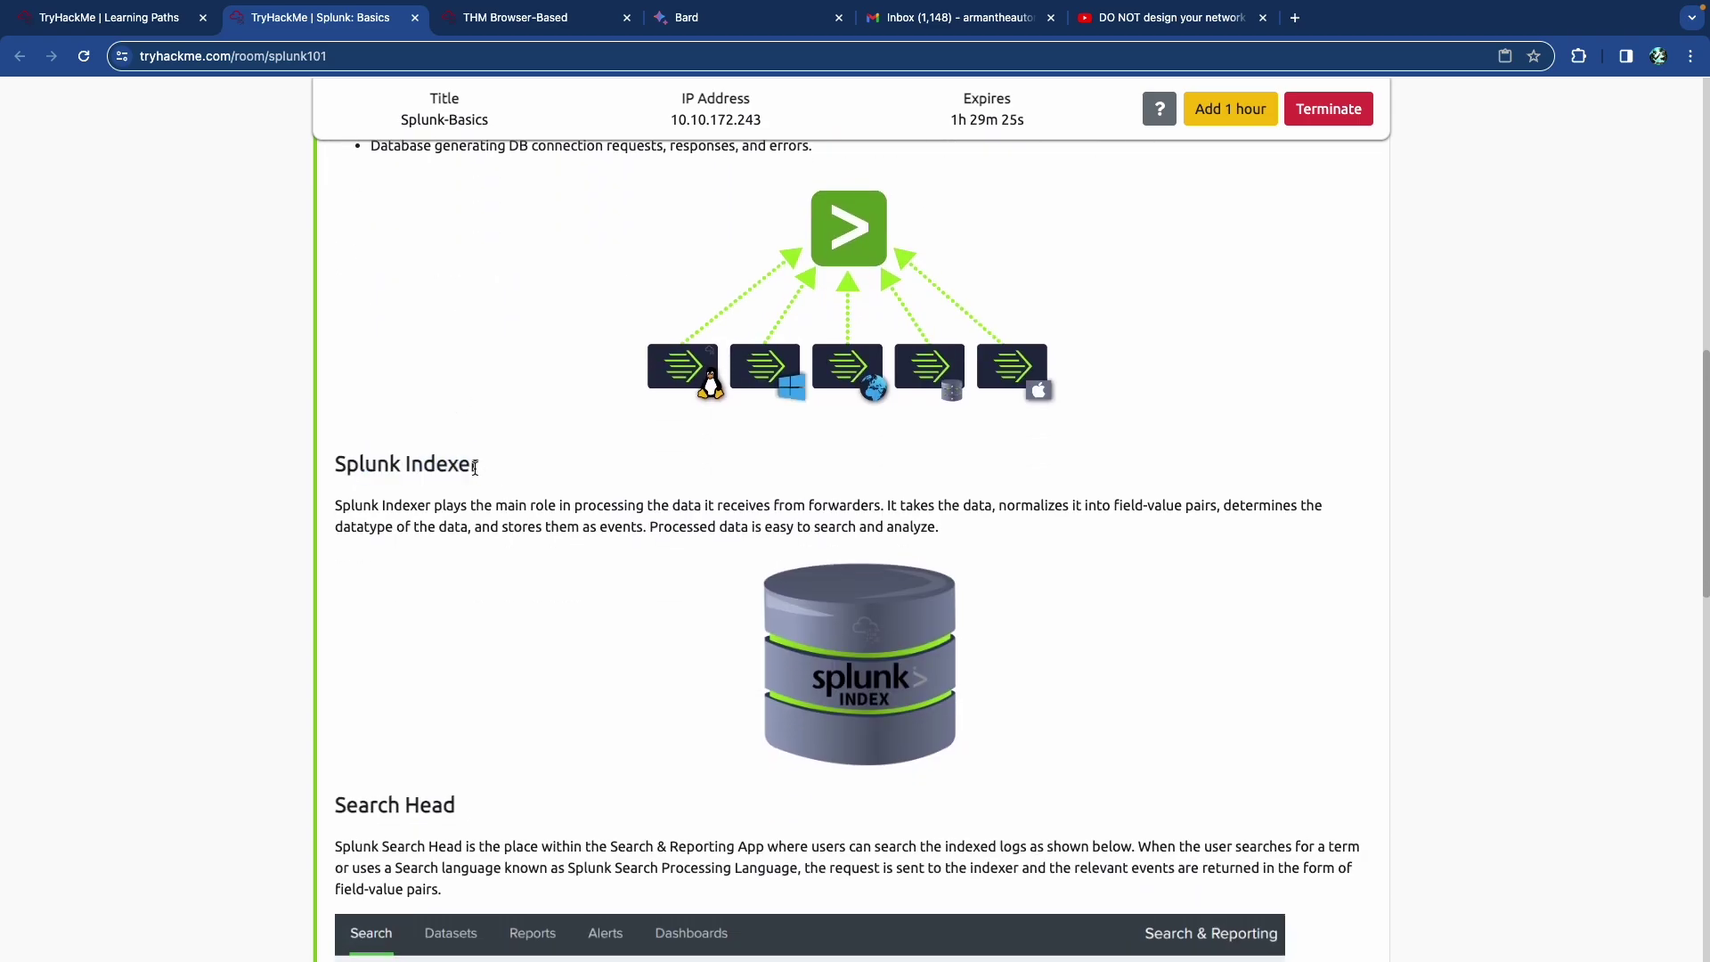
pyautogui.scroll(-5, 473, 445)
pyautogui.moveTo(379, 413); pyautogui.dragTo(494, 417)
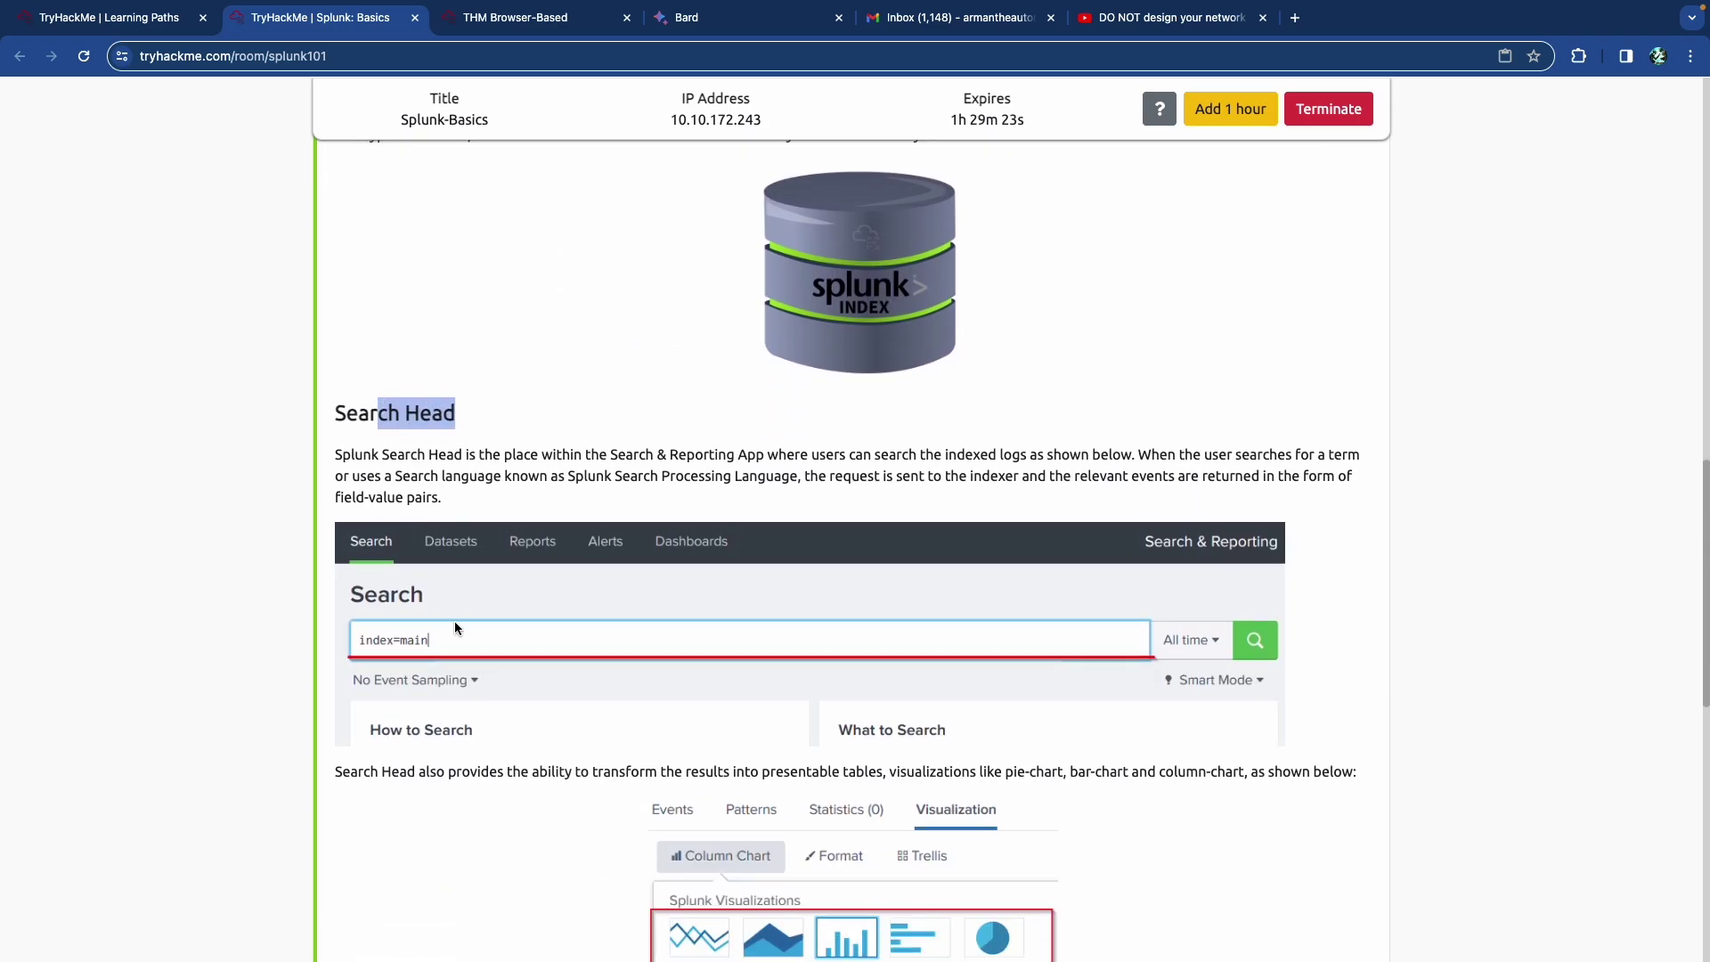
# Step: Review the Search Head visualization examples in Task 3 and return to the overview of the three Splunk components
pyautogui.scroll(-5, 524, 627)
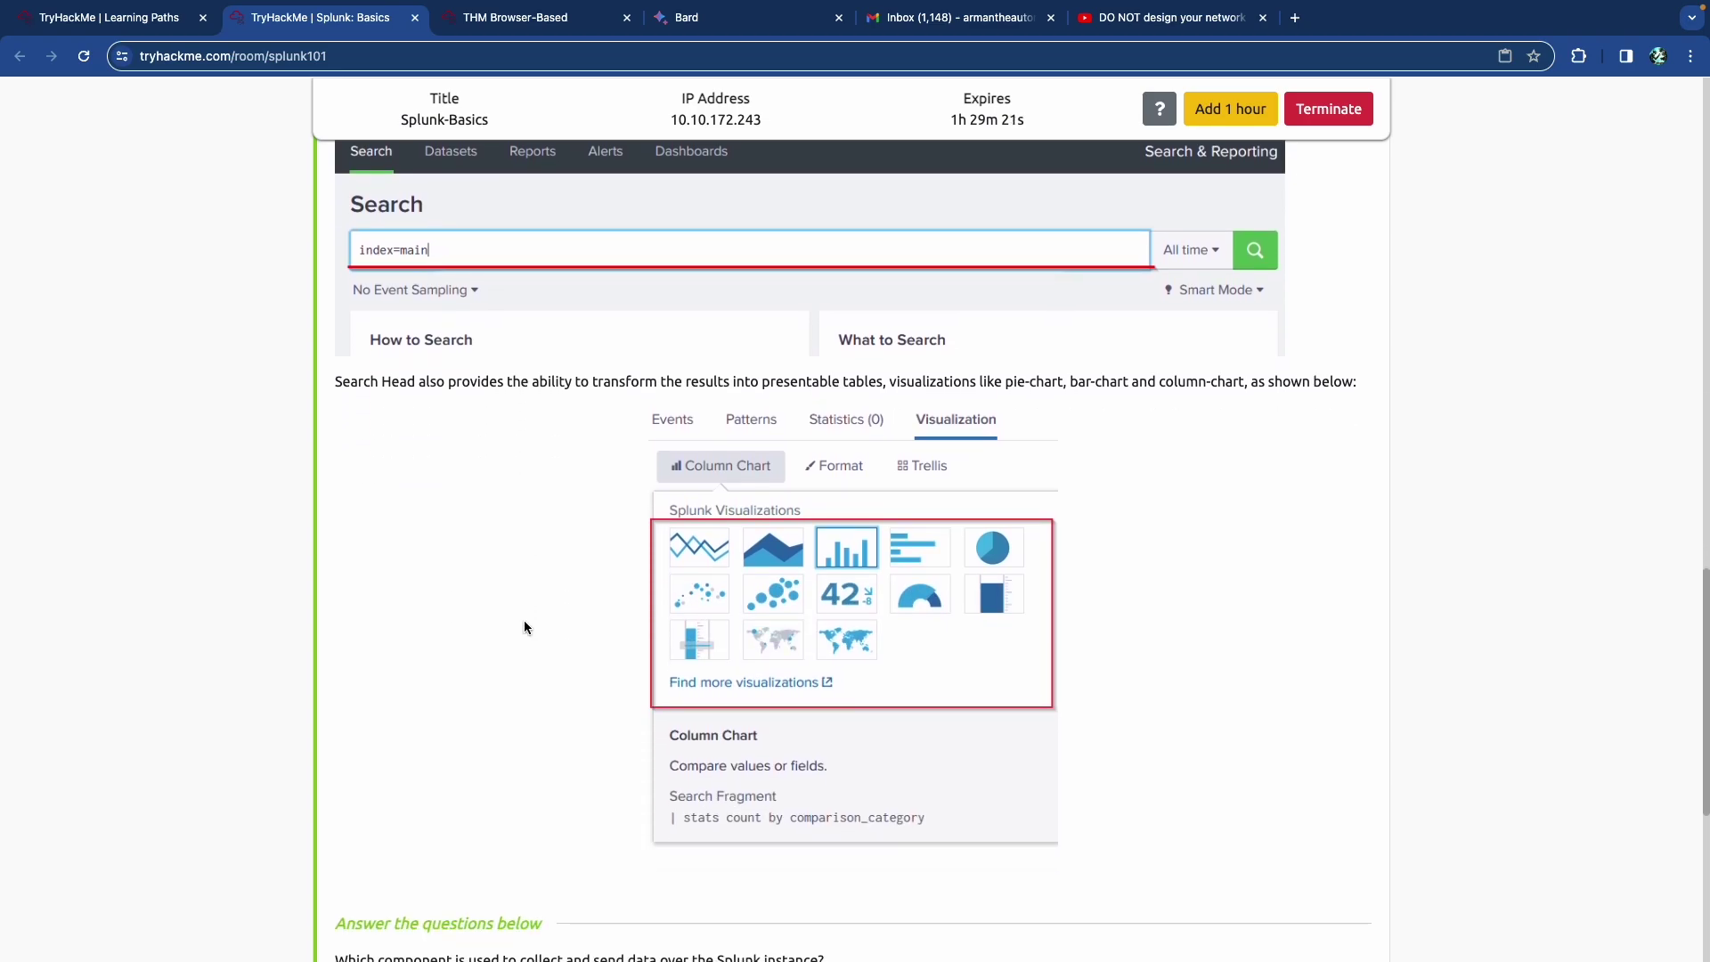
pyautogui.scroll(-5, 524, 621)
pyautogui.scroll(11, 524, 621)
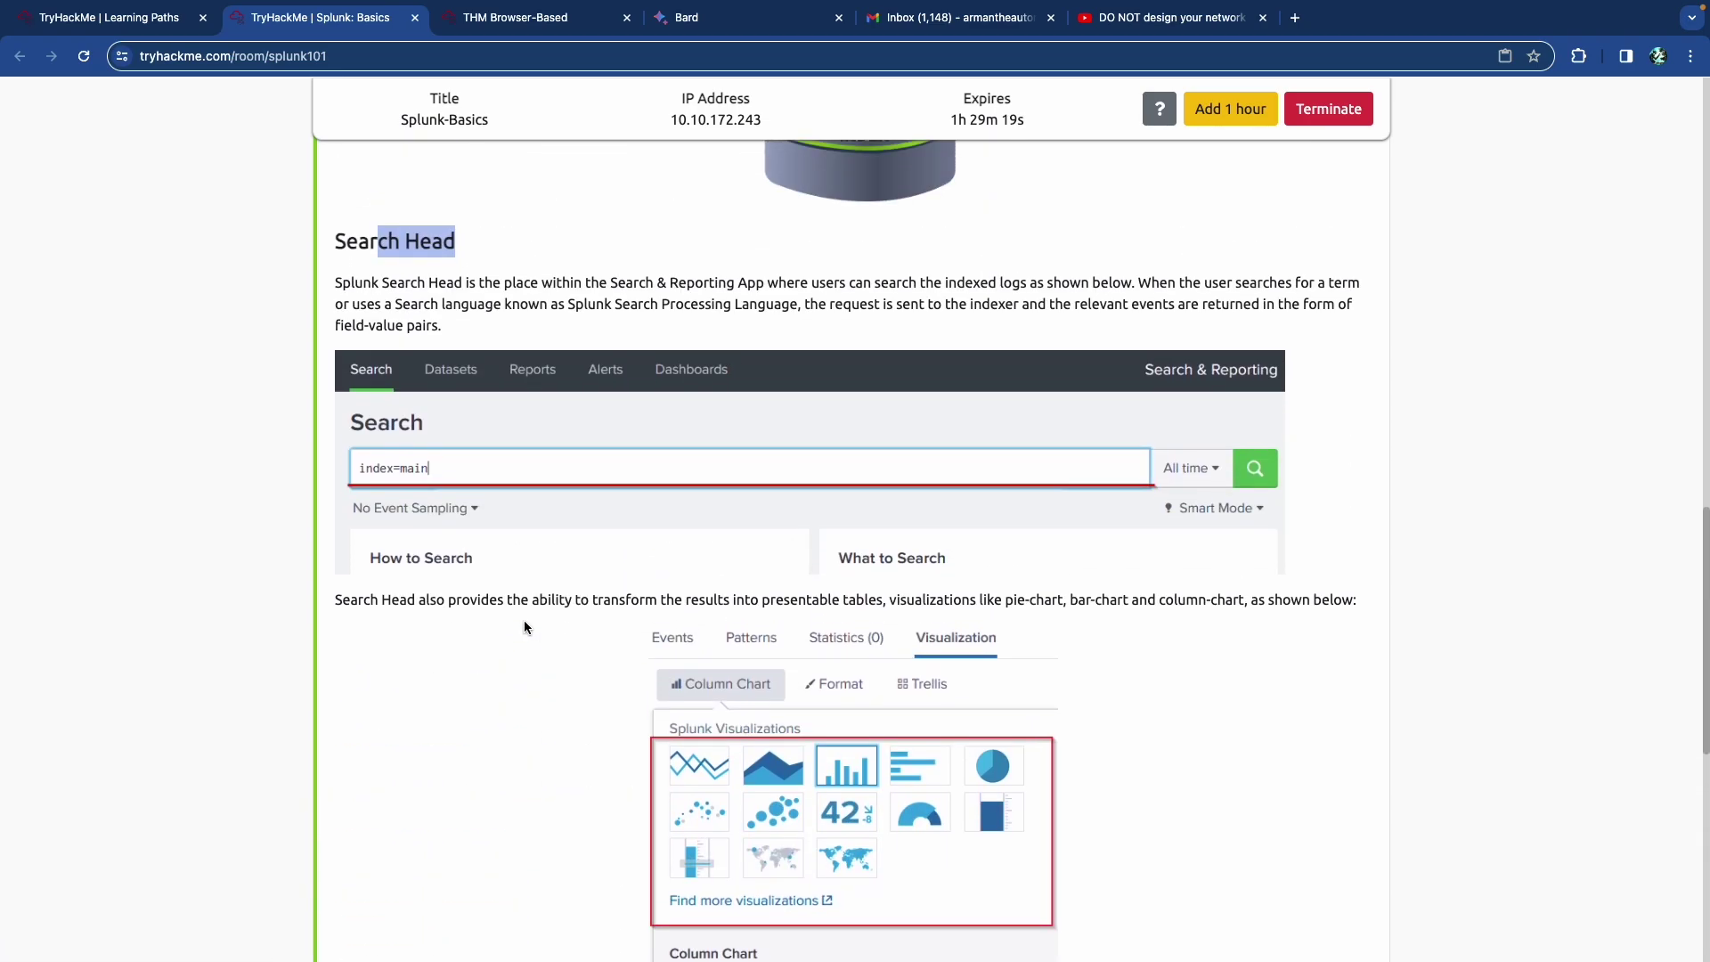
pyautogui.scroll(7, 523, 621)
pyautogui.scroll(5, 524, 627)
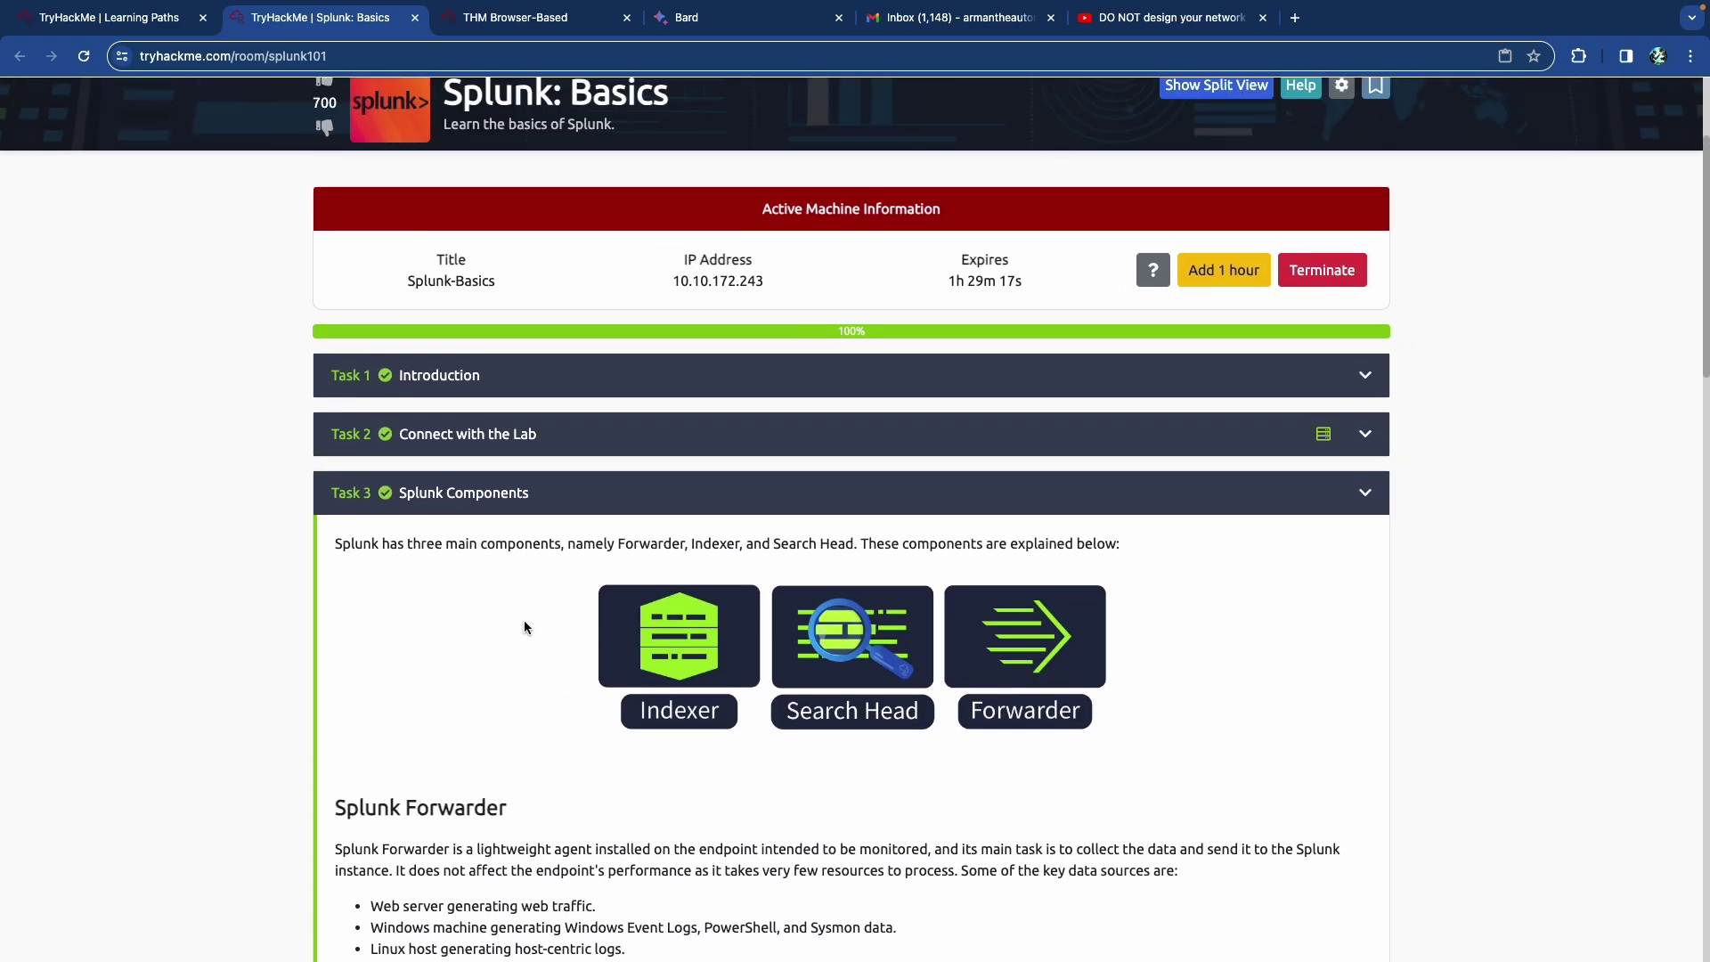
pyautogui.scroll(-2, 524, 627)
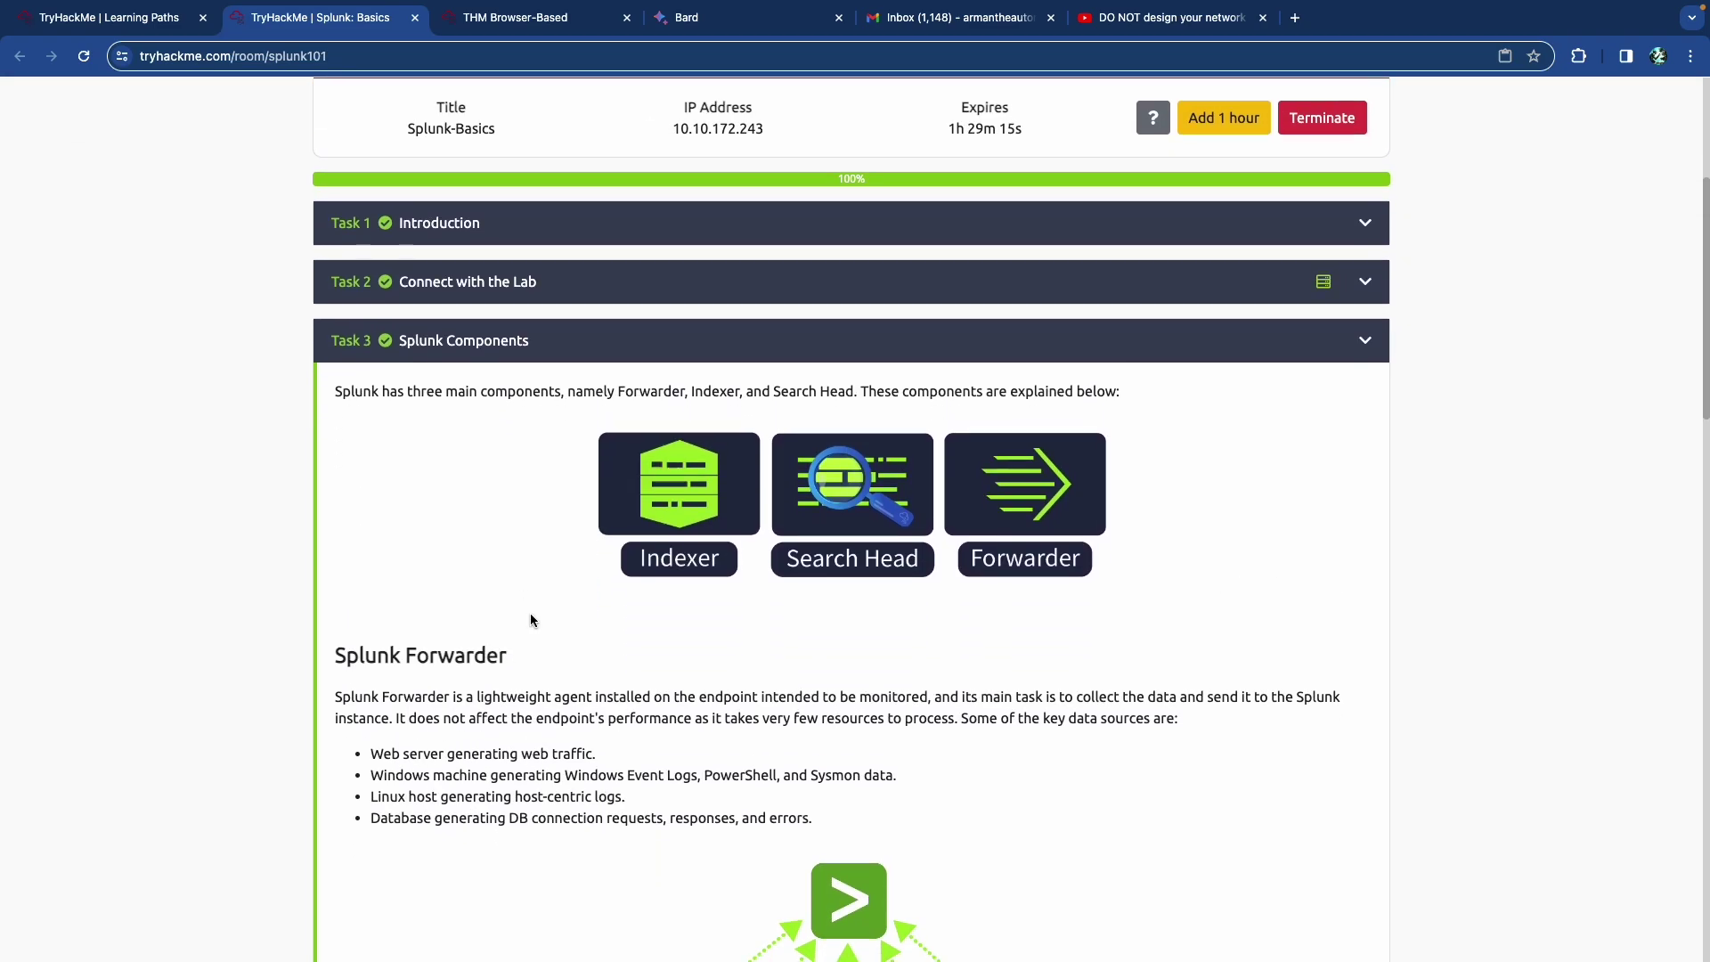
# Step: Read the Task 3 question on which component collects and sends data, highlighting part of its wording
pyautogui.scroll(-20, 519, 409)
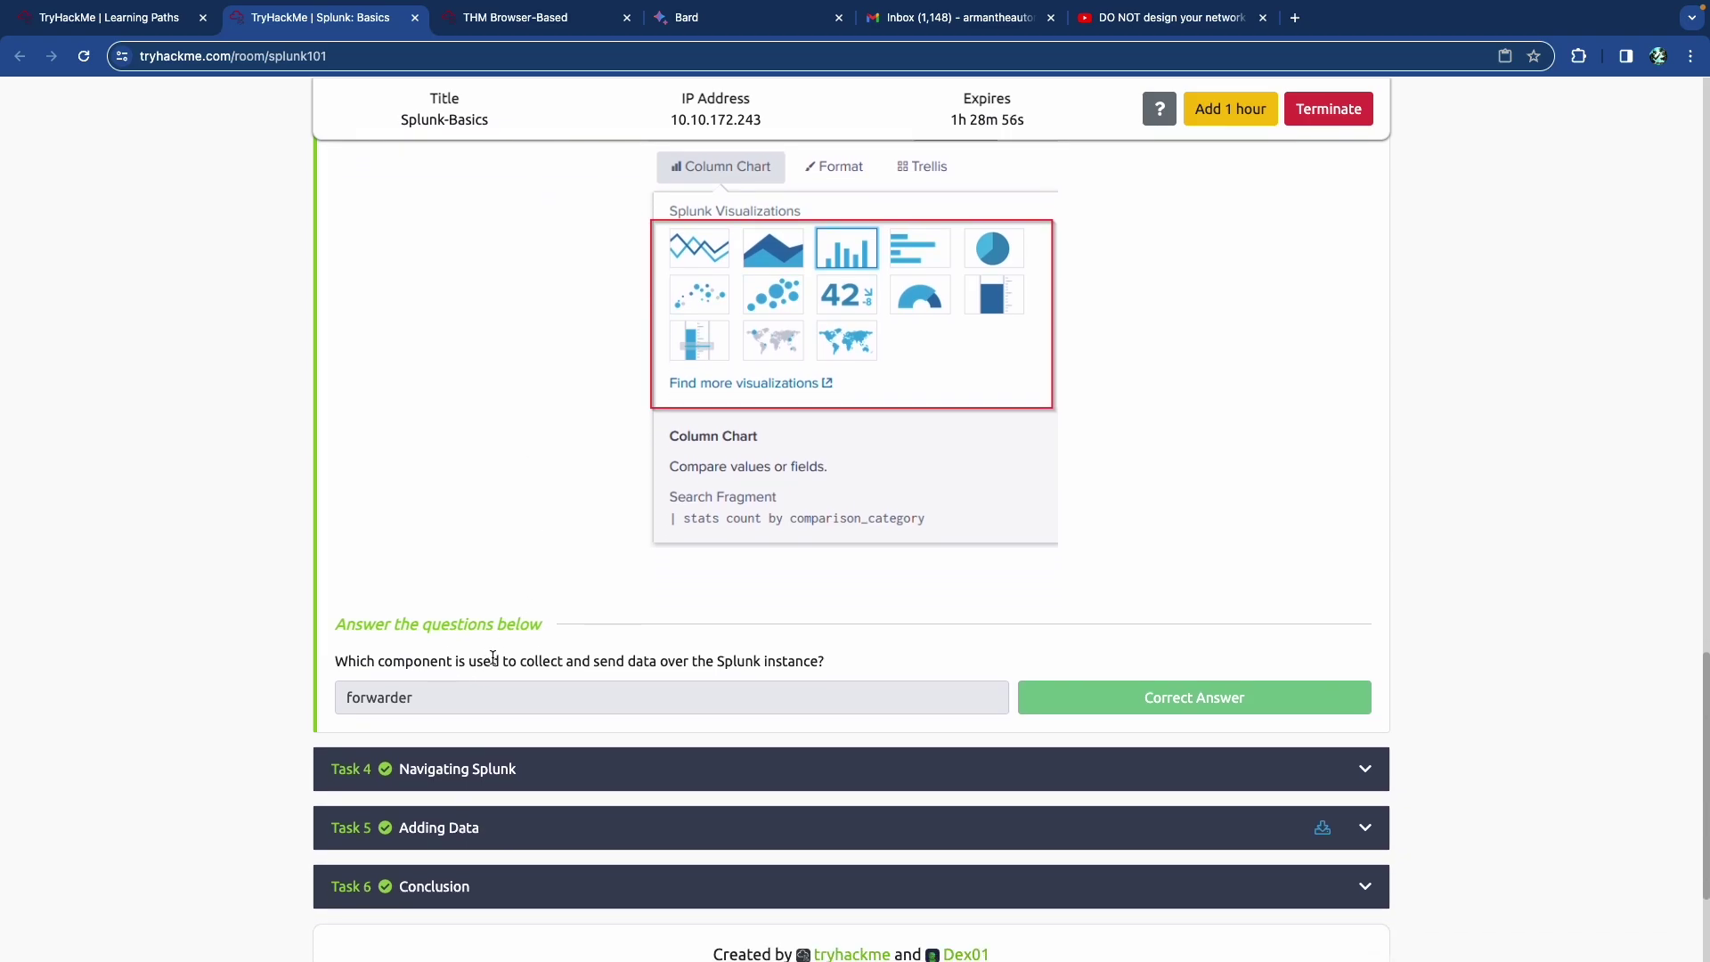
pyautogui.scroll(5, 493, 657)
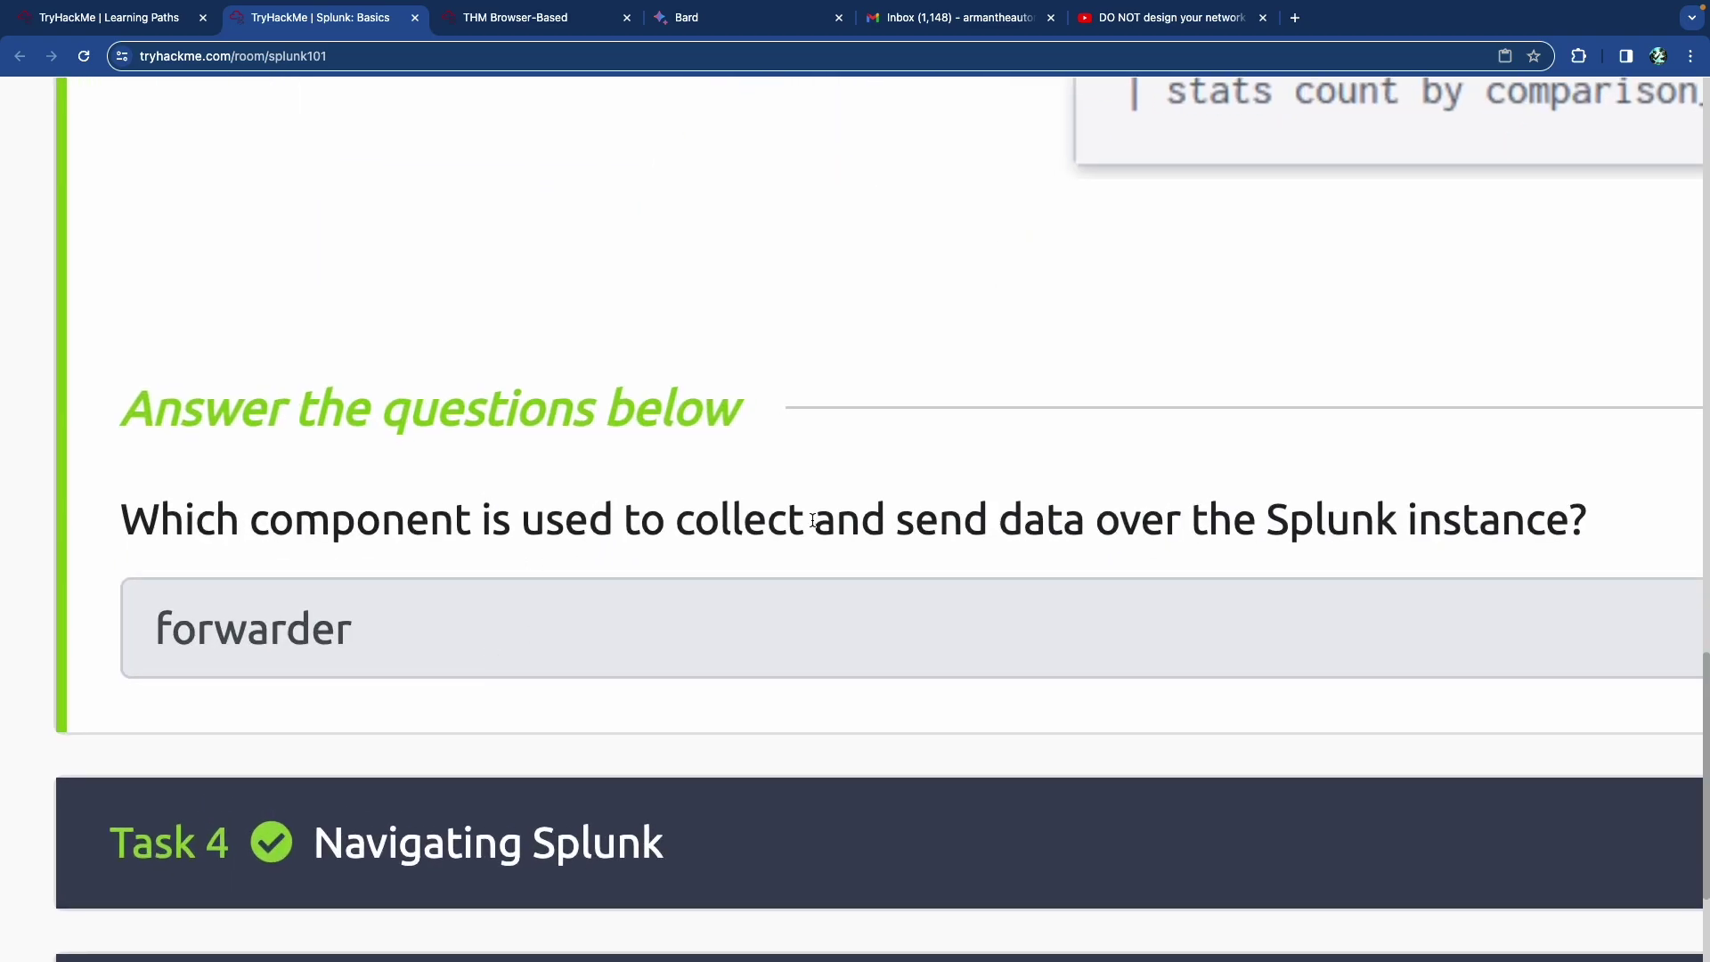
pyautogui.moveTo(812, 521); pyautogui.dragTo(1381, 515)
pyautogui.click(1203, 525)
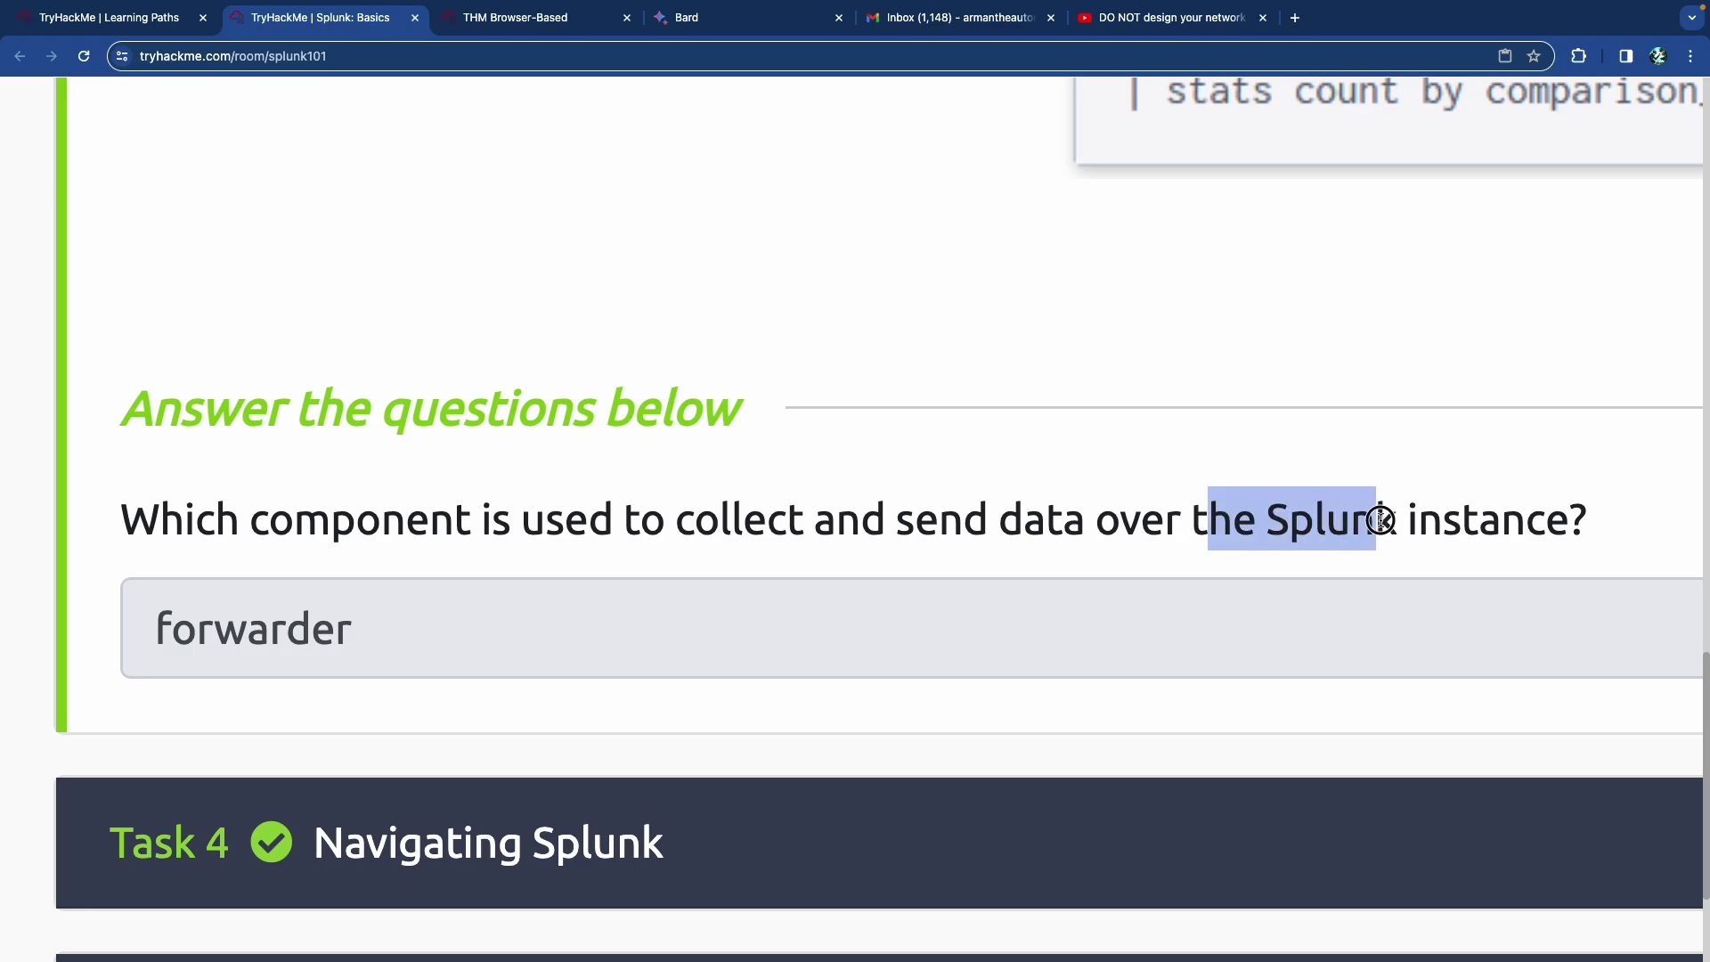
pyautogui.click(846, 522)
pyautogui.scroll(-5, 703, 524)
# Step: Revisit the Splunk Forwarder diagram and the Splunk Indexer description in Task 3, highlighting the Splunk Indexer heading
pyautogui.scroll(15, 702, 524)
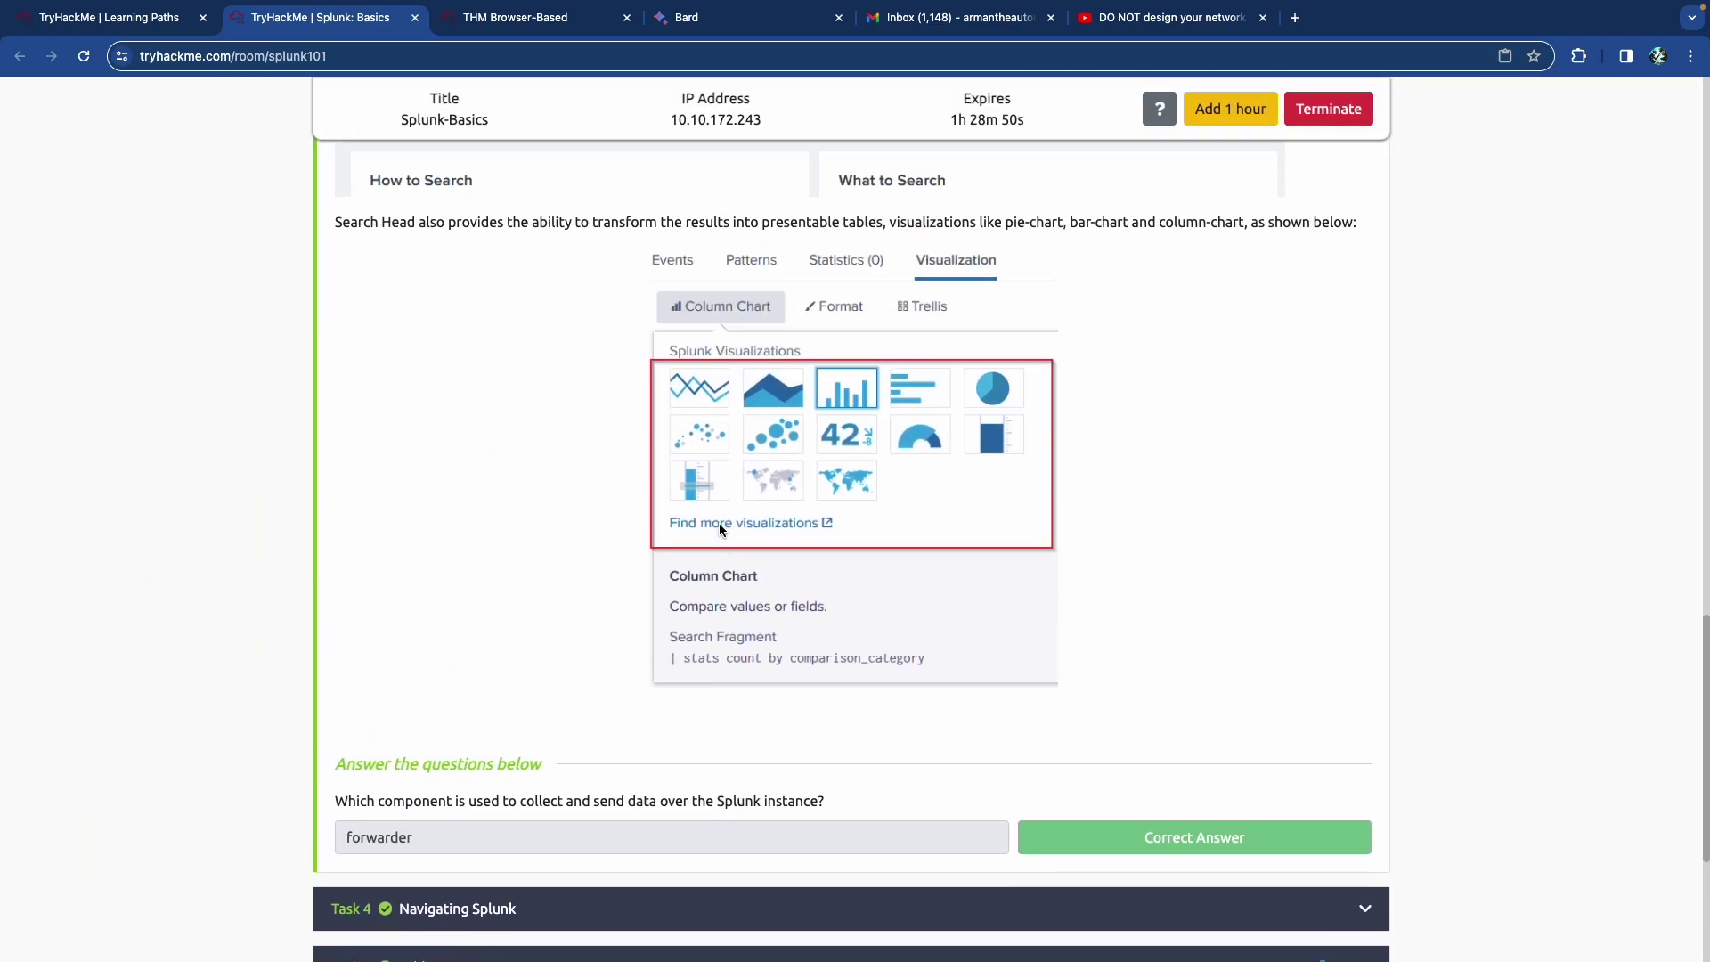
pyautogui.scroll(3, 691, 528)
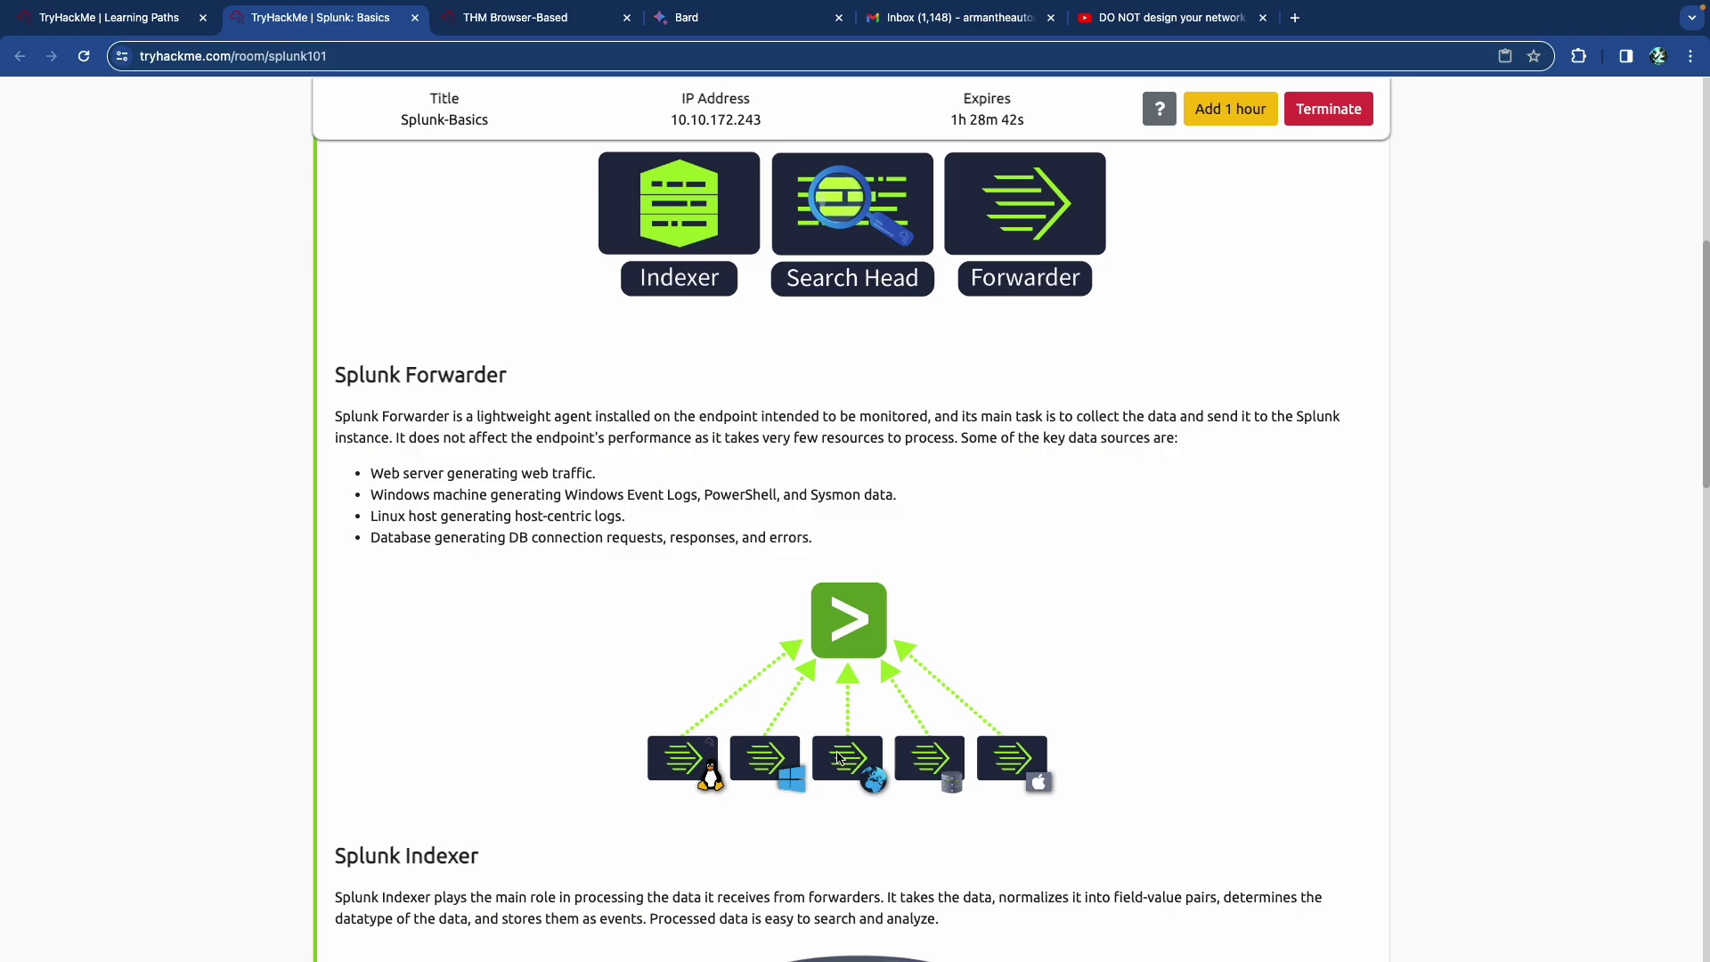
pyautogui.scroll(3, 838, 758)
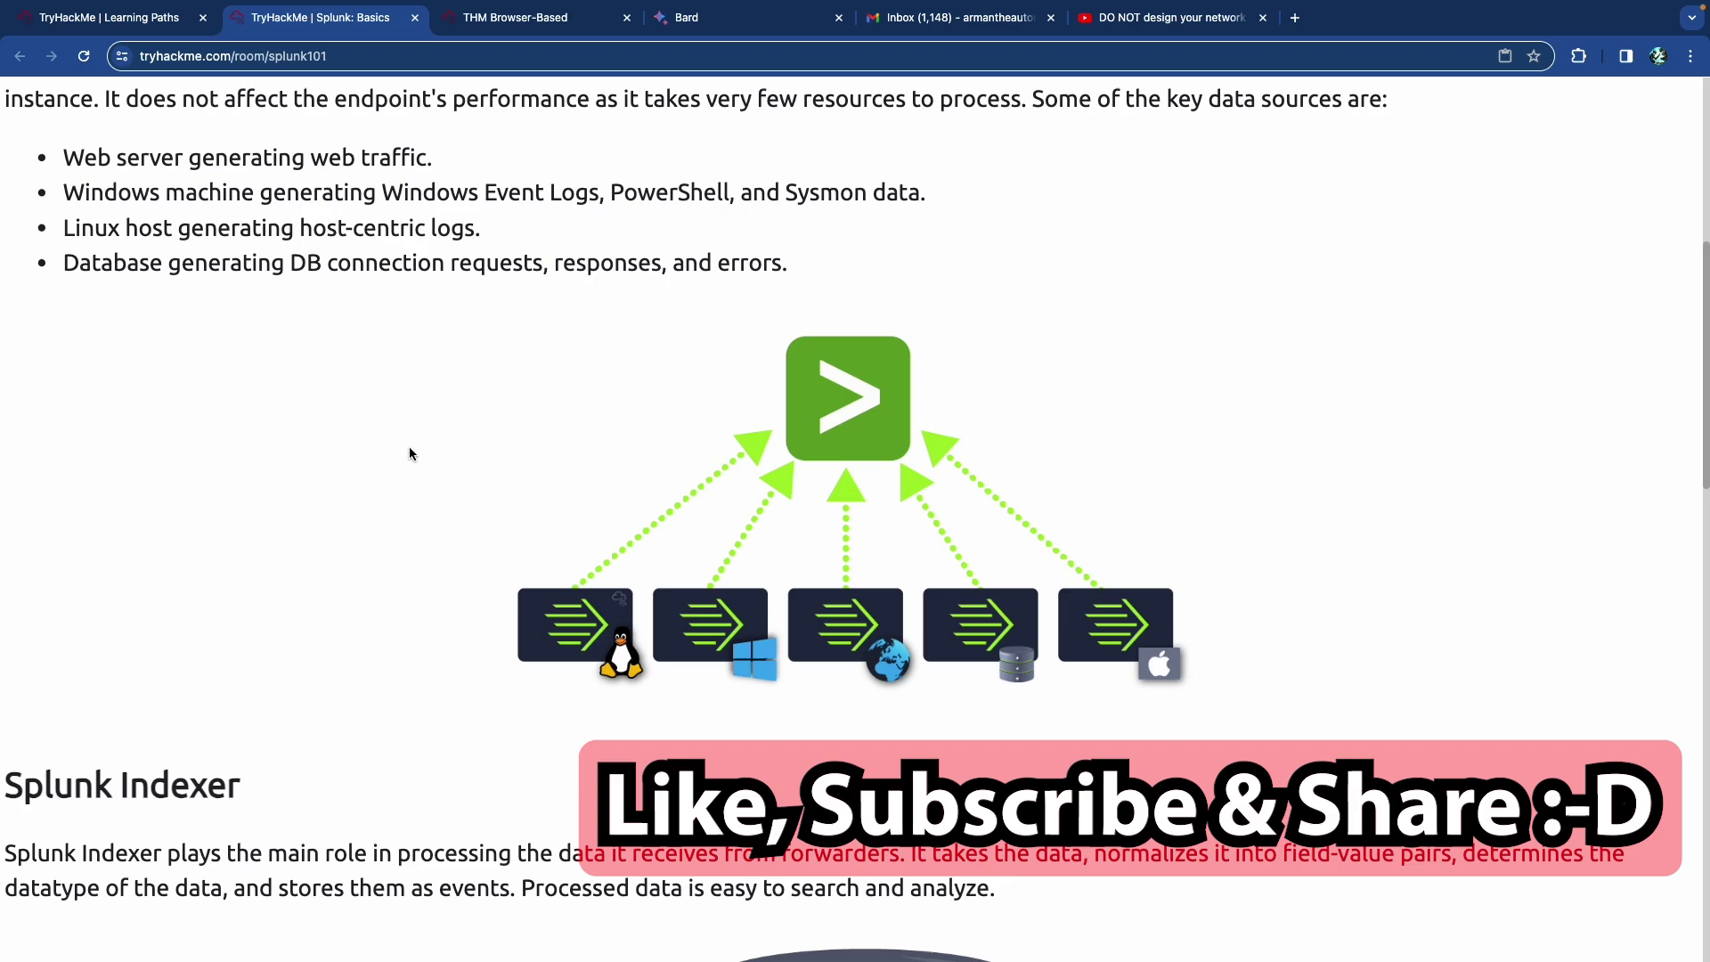
pyautogui.scroll(-5, 411, 446)
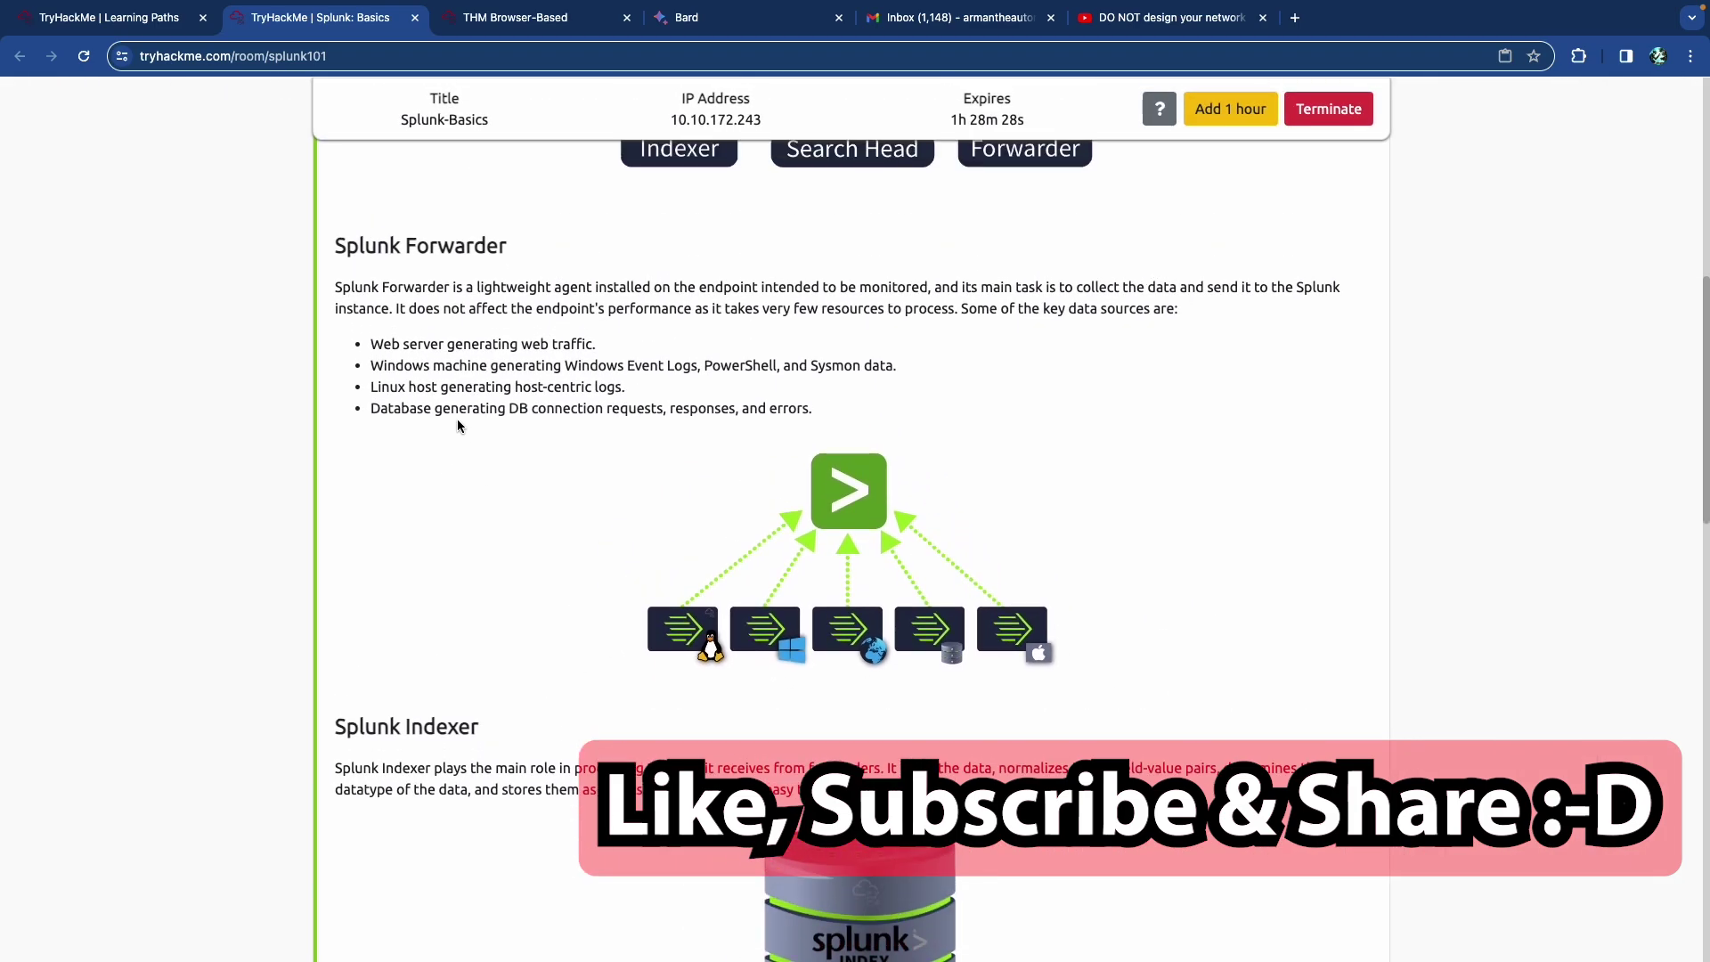
pyautogui.scroll(-3, 464, 400)
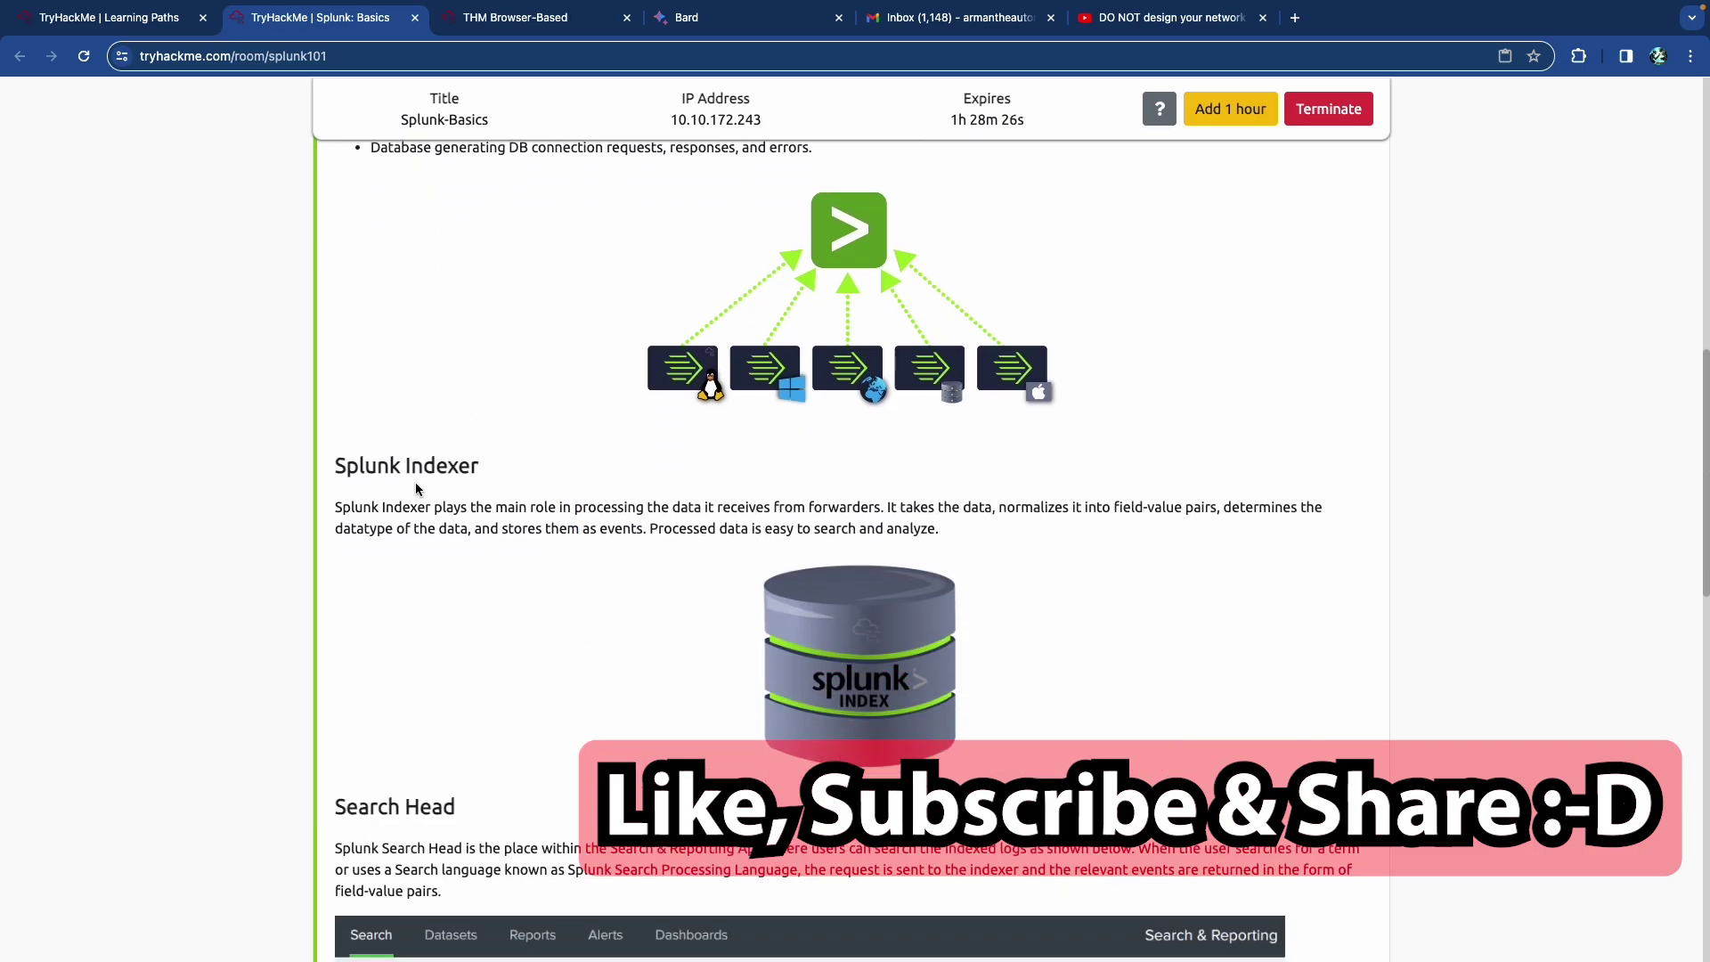
pyautogui.moveTo(355, 466); pyautogui.dragTo(479, 468)
pyautogui.click(463, 524)
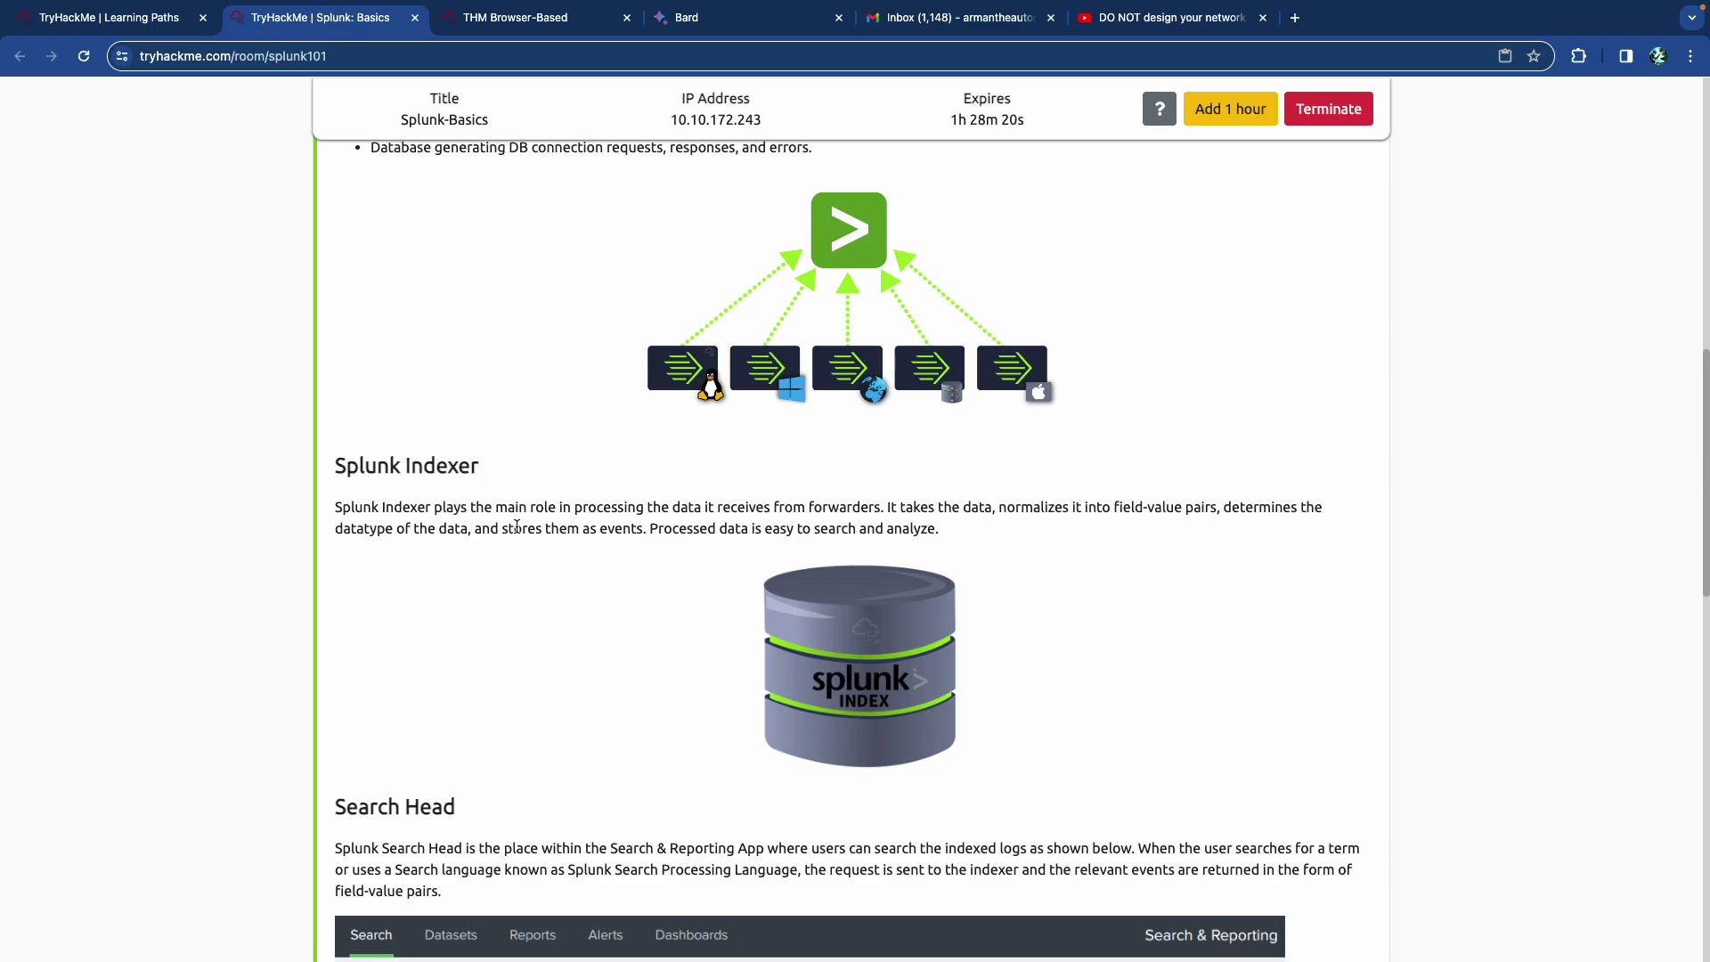
# Step: Review the Search Head search bar and visualization examples again, and go back over the preceding Task 3 sections
pyautogui.scroll(-5, 516, 526)
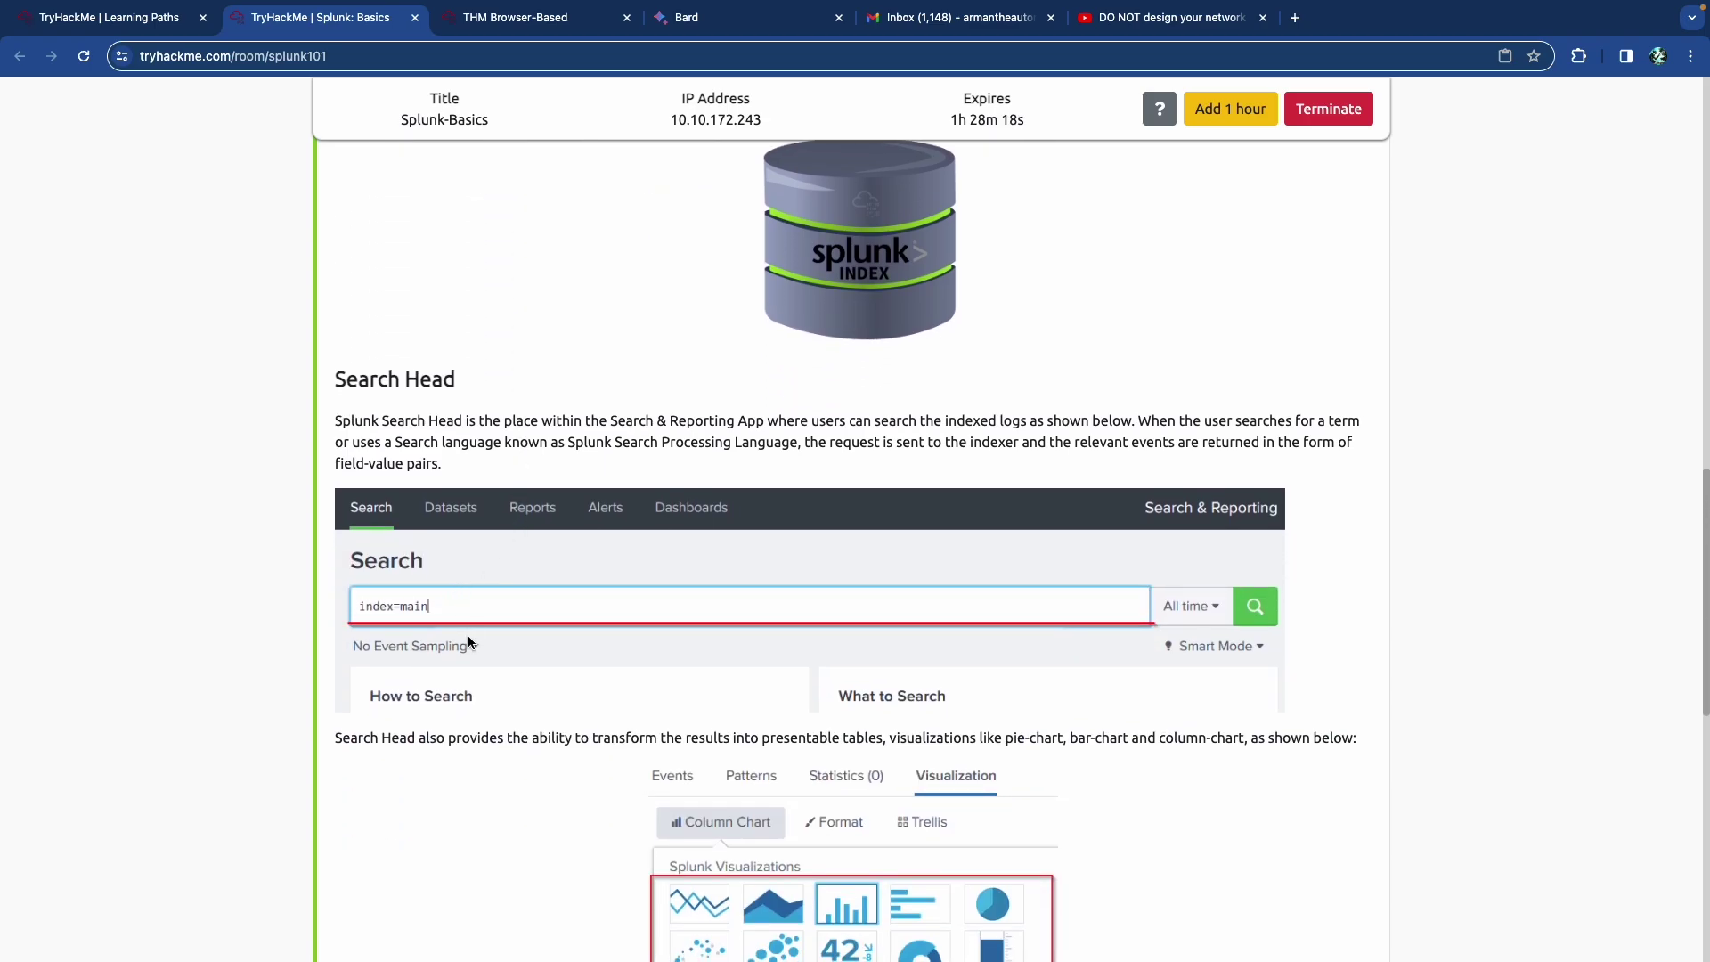
pyautogui.scroll(-4, 463, 659)
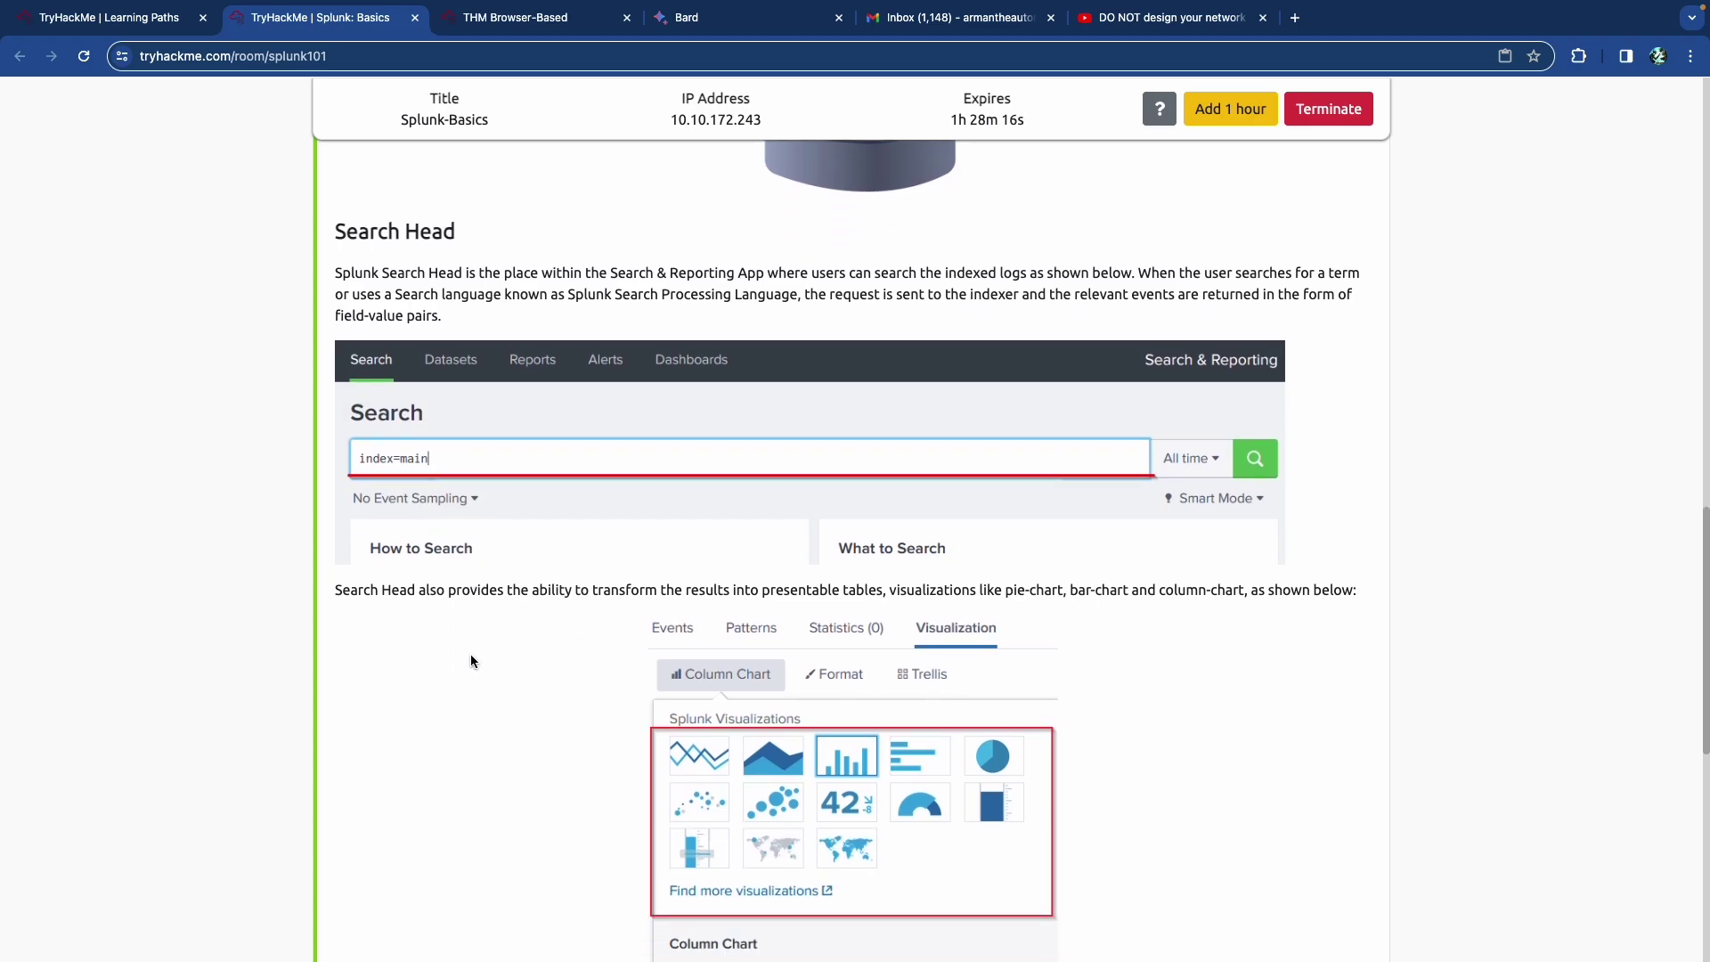
pyautogui.scroll(-2, 488, 662)
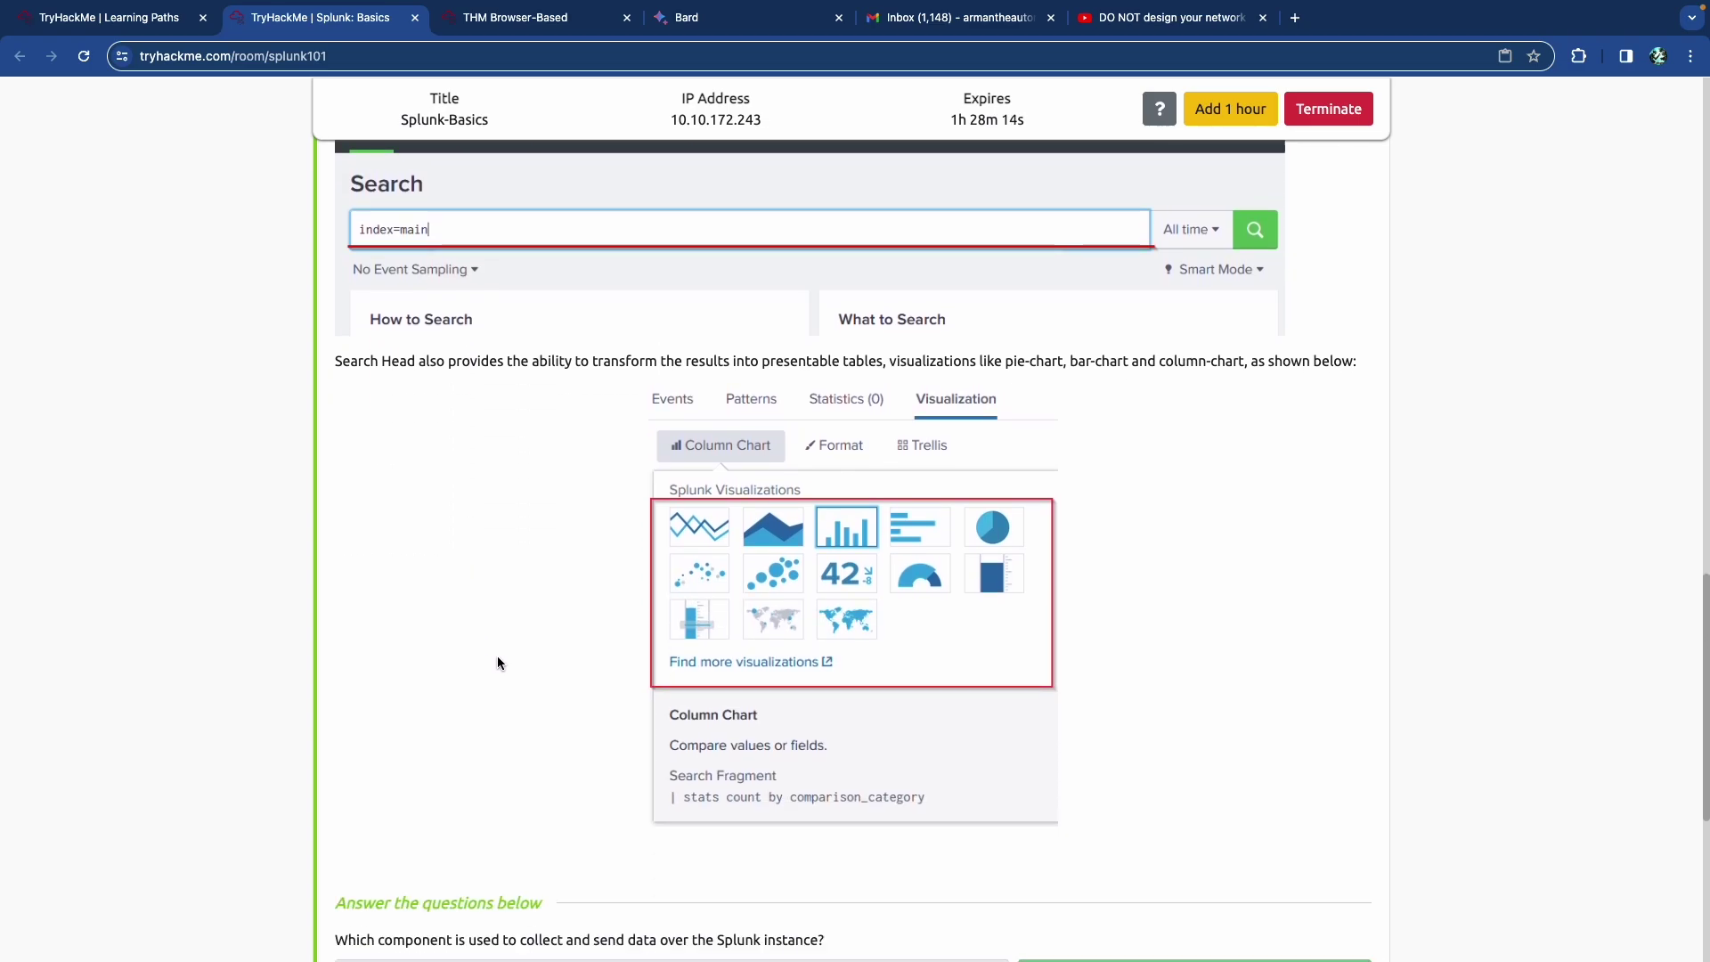
pyautogui.scroll(7, 504, 662)
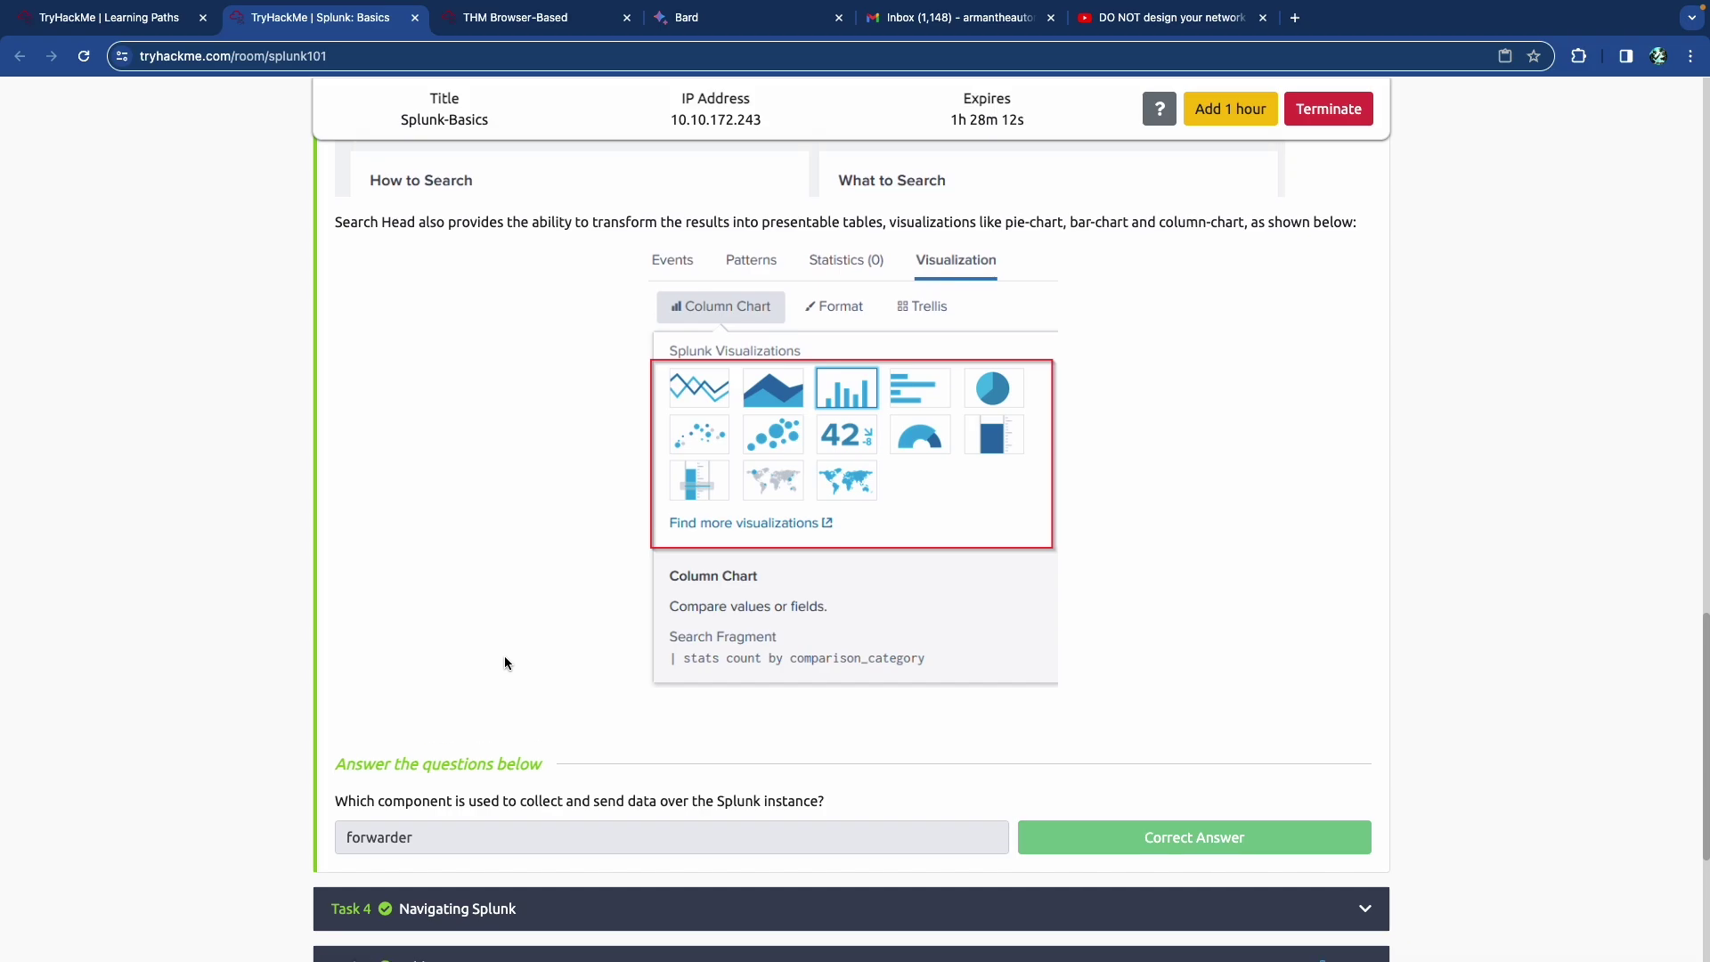
pyautogui.scroll(11, 501, 661)
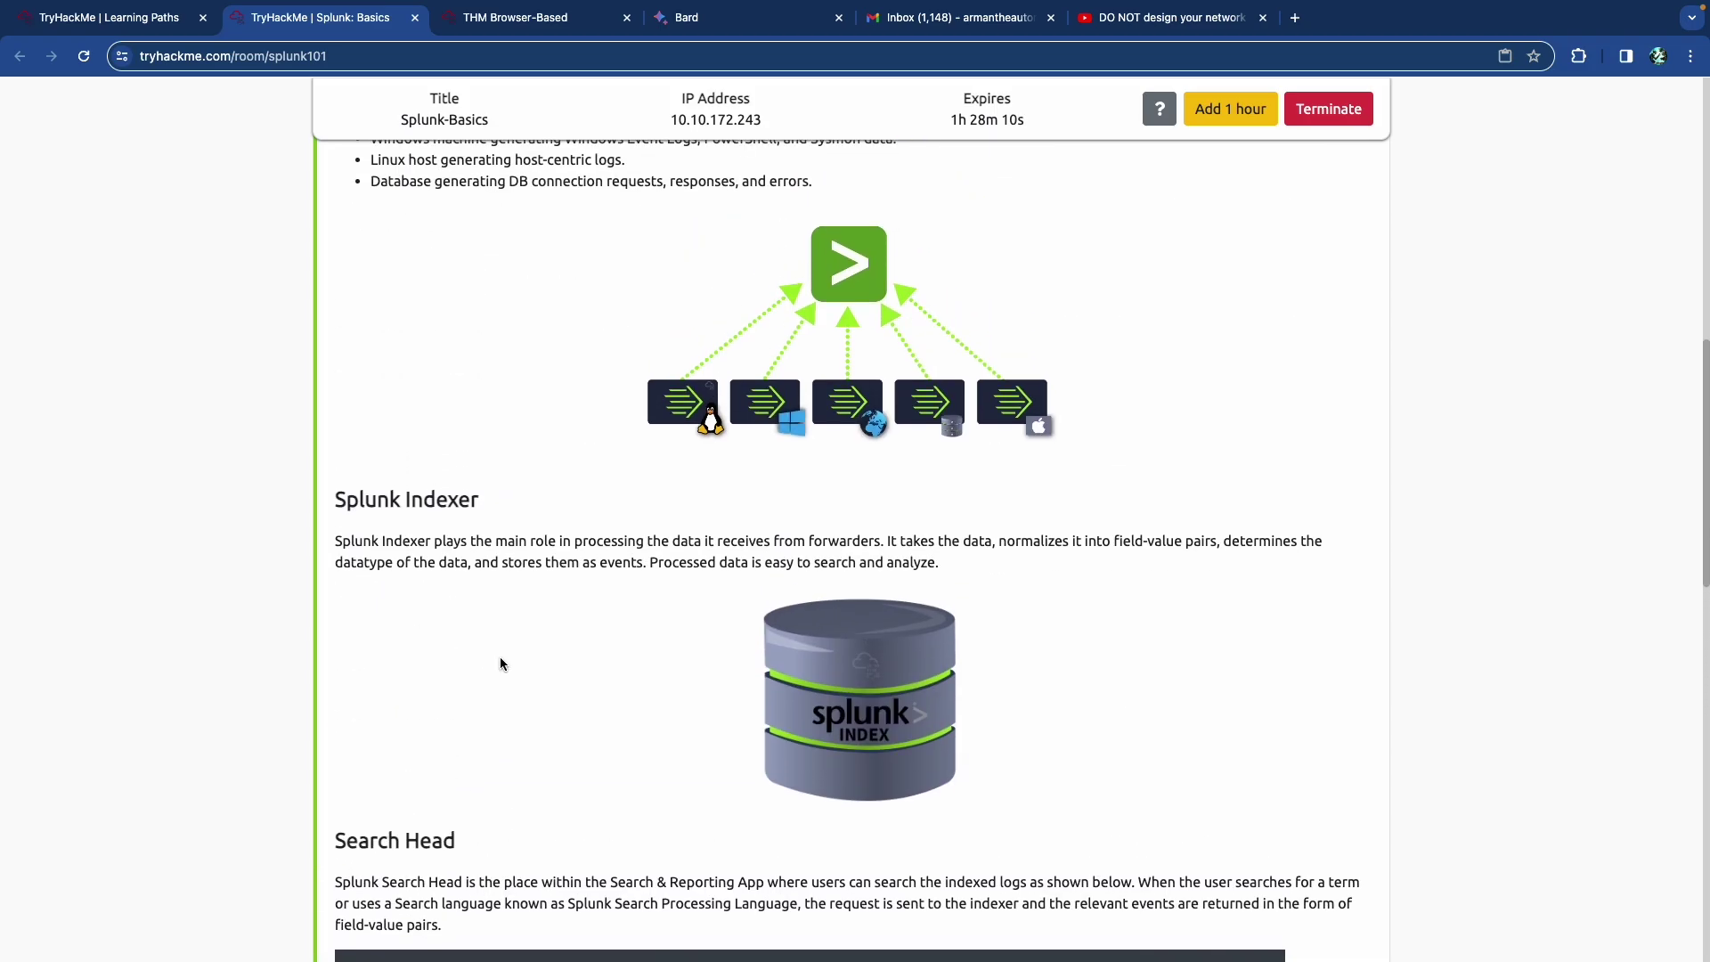
pyautogui.scroll(-1, 500, 664)
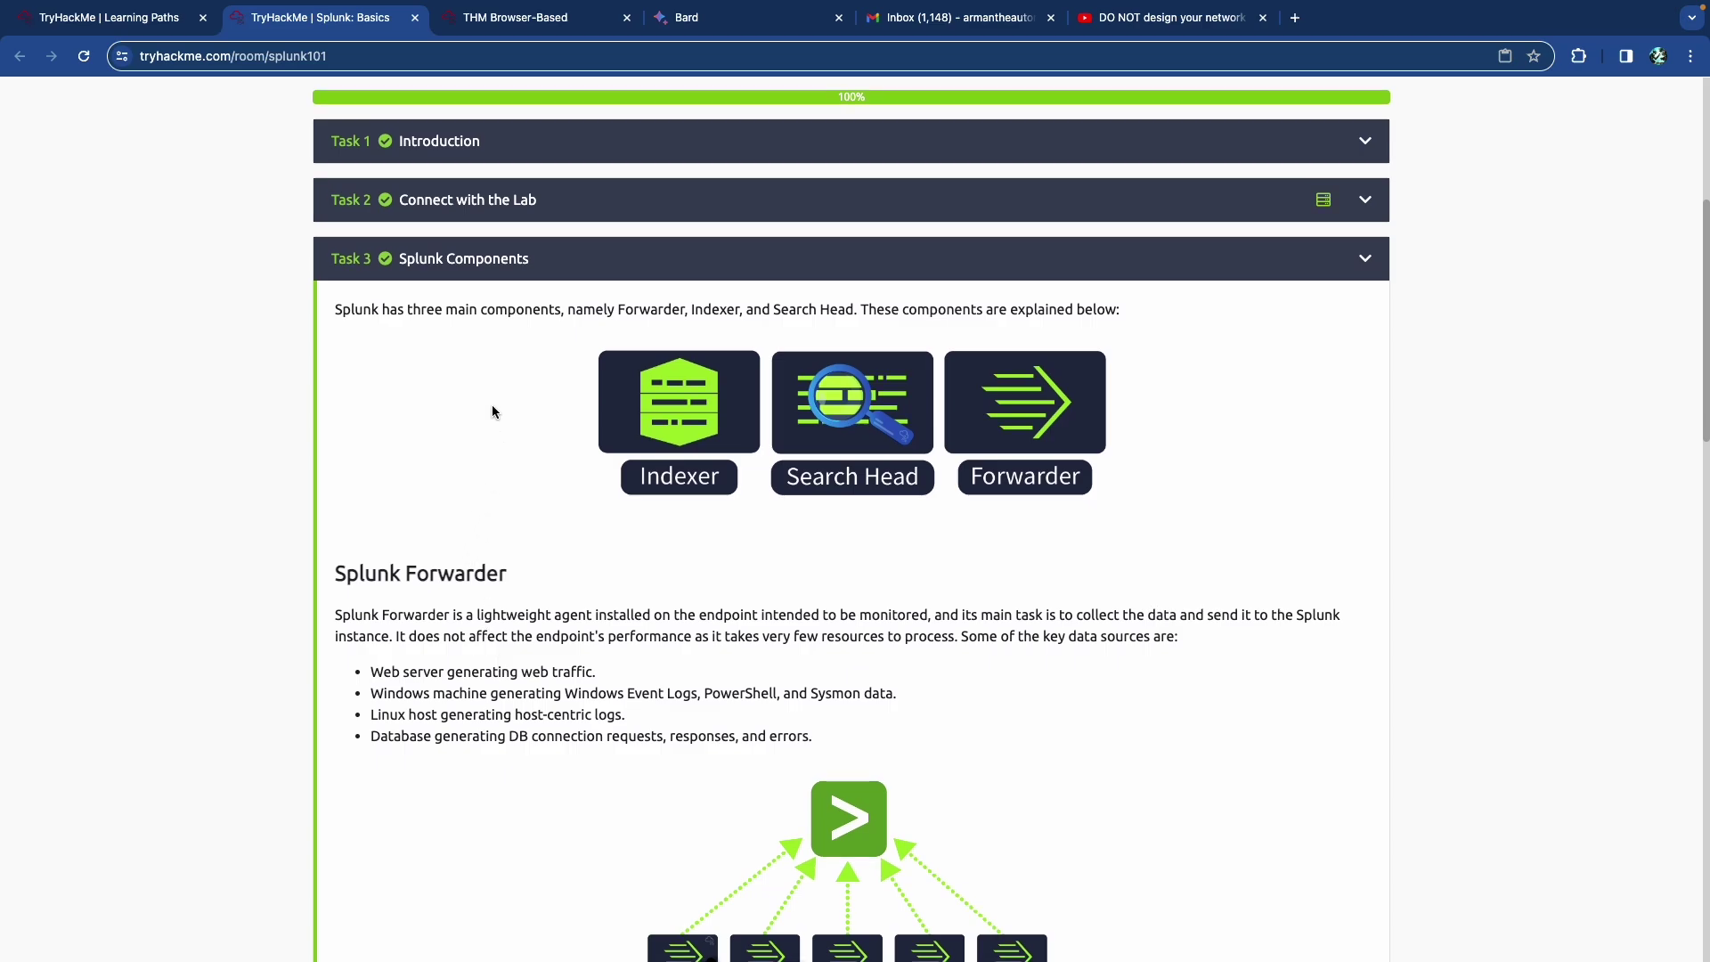
# Step: Check the Splunk home page in the AttackBox and compare it with the default home screen shown in Task 4 Navigating Splunk
pyautogui.hotkey('ctrl', 'Tab')
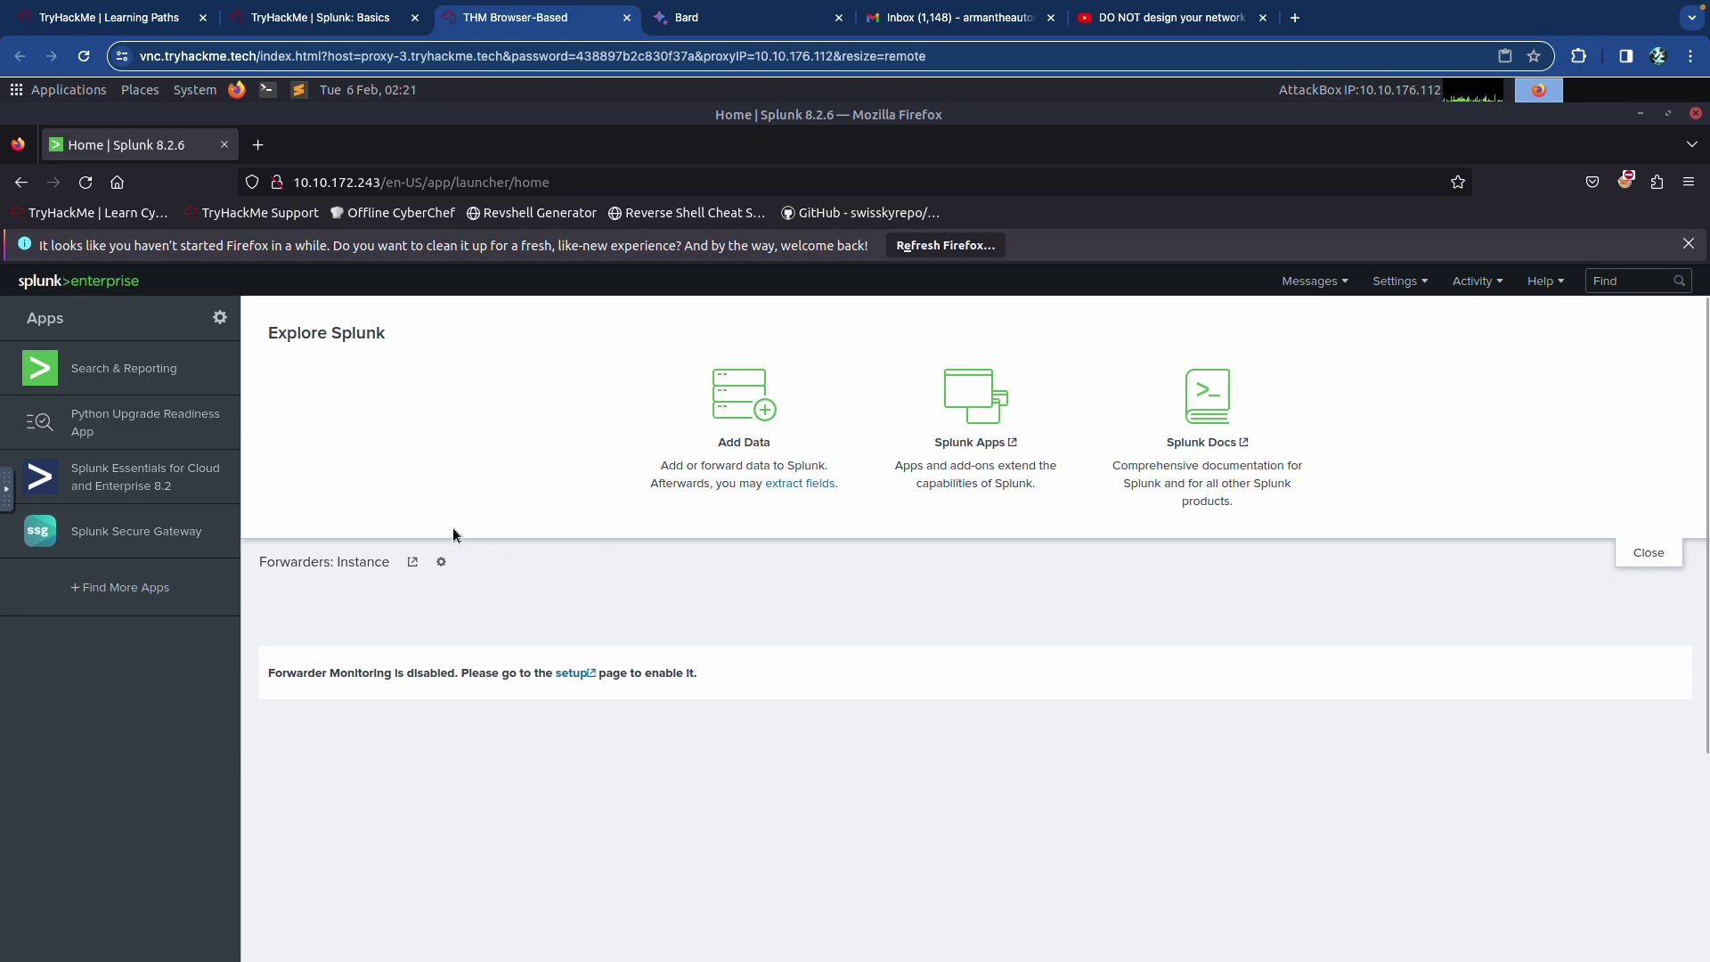
pyautogui.hotkey('ctrl', 'shift', 'Tab')
pyautogui.scroll(3, 574, 281)
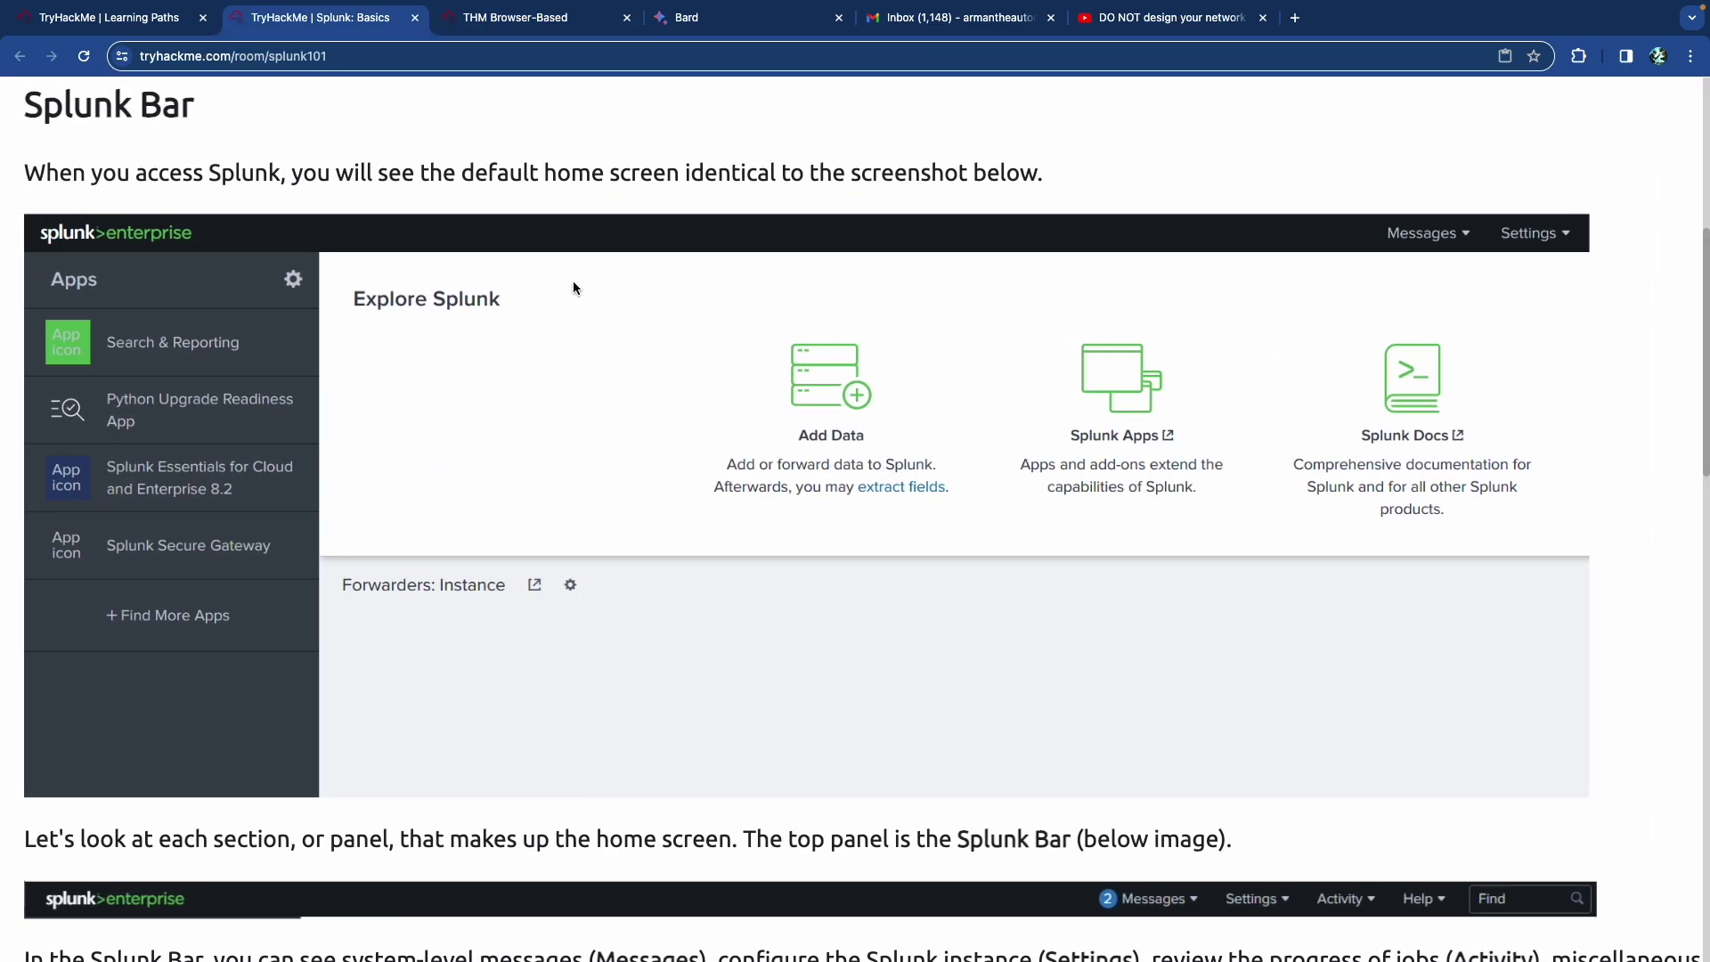
pyautogui.scroll(1, 573, 280)
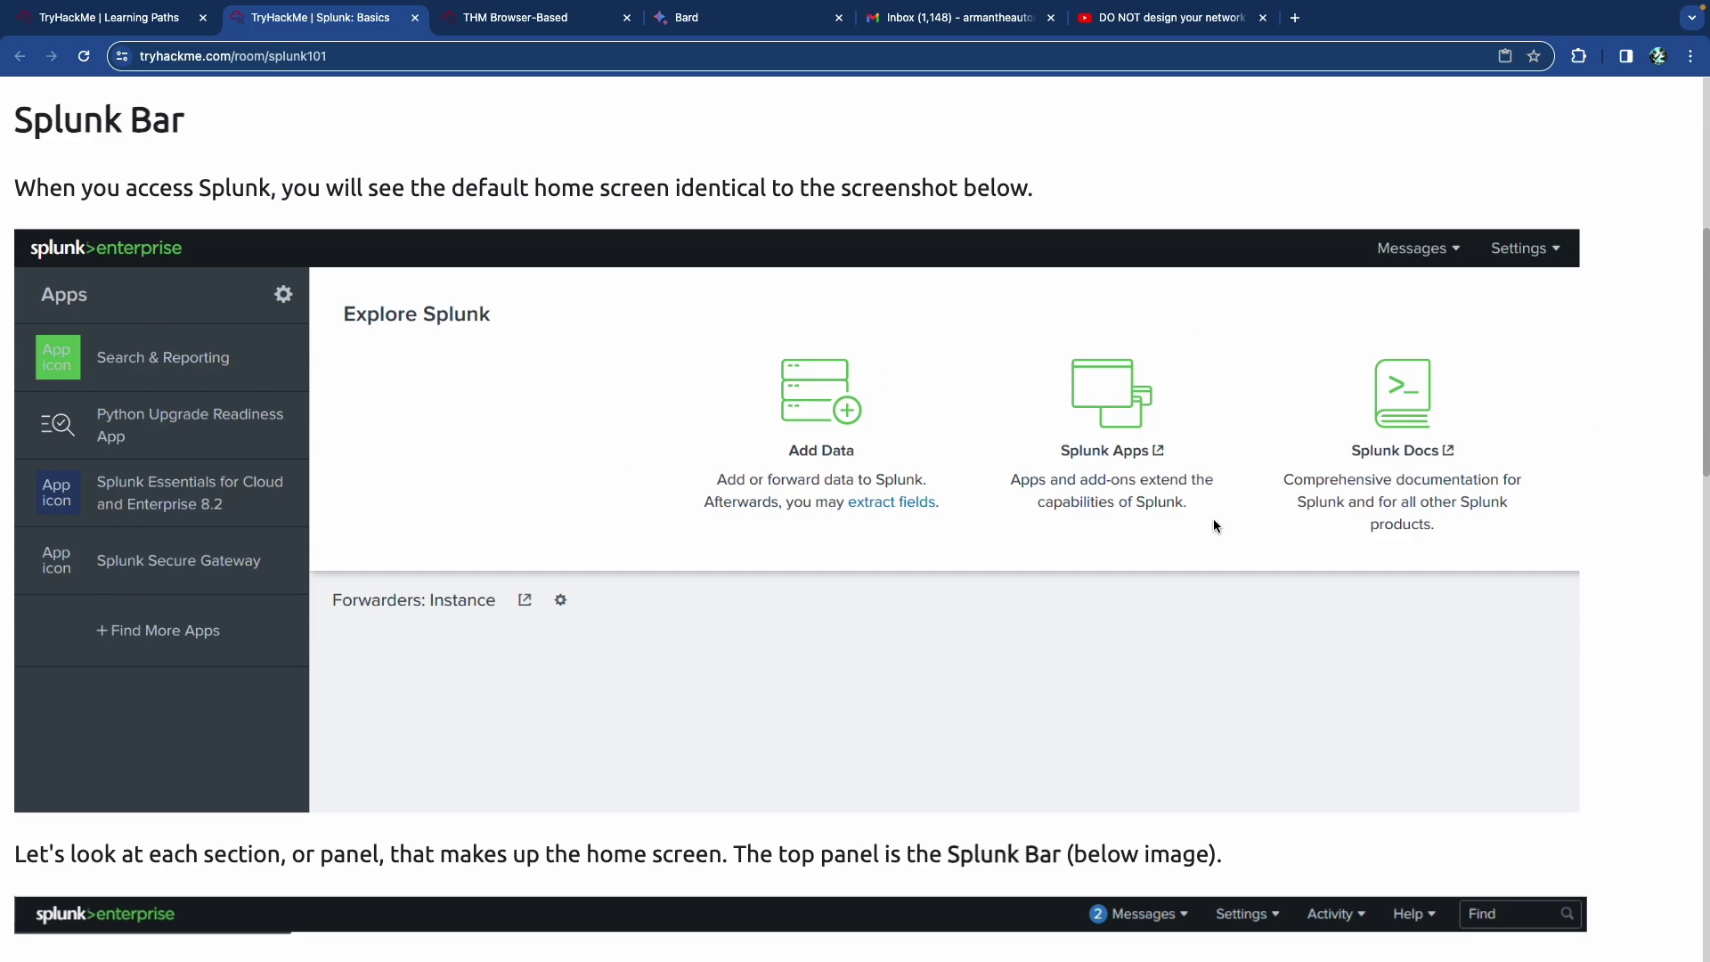
# Step: Examine the Splunk Bar section of Task 4, including its menu descriptions and the way to switch between installed apps
pyautogui.scroll(-6, 750, 377)
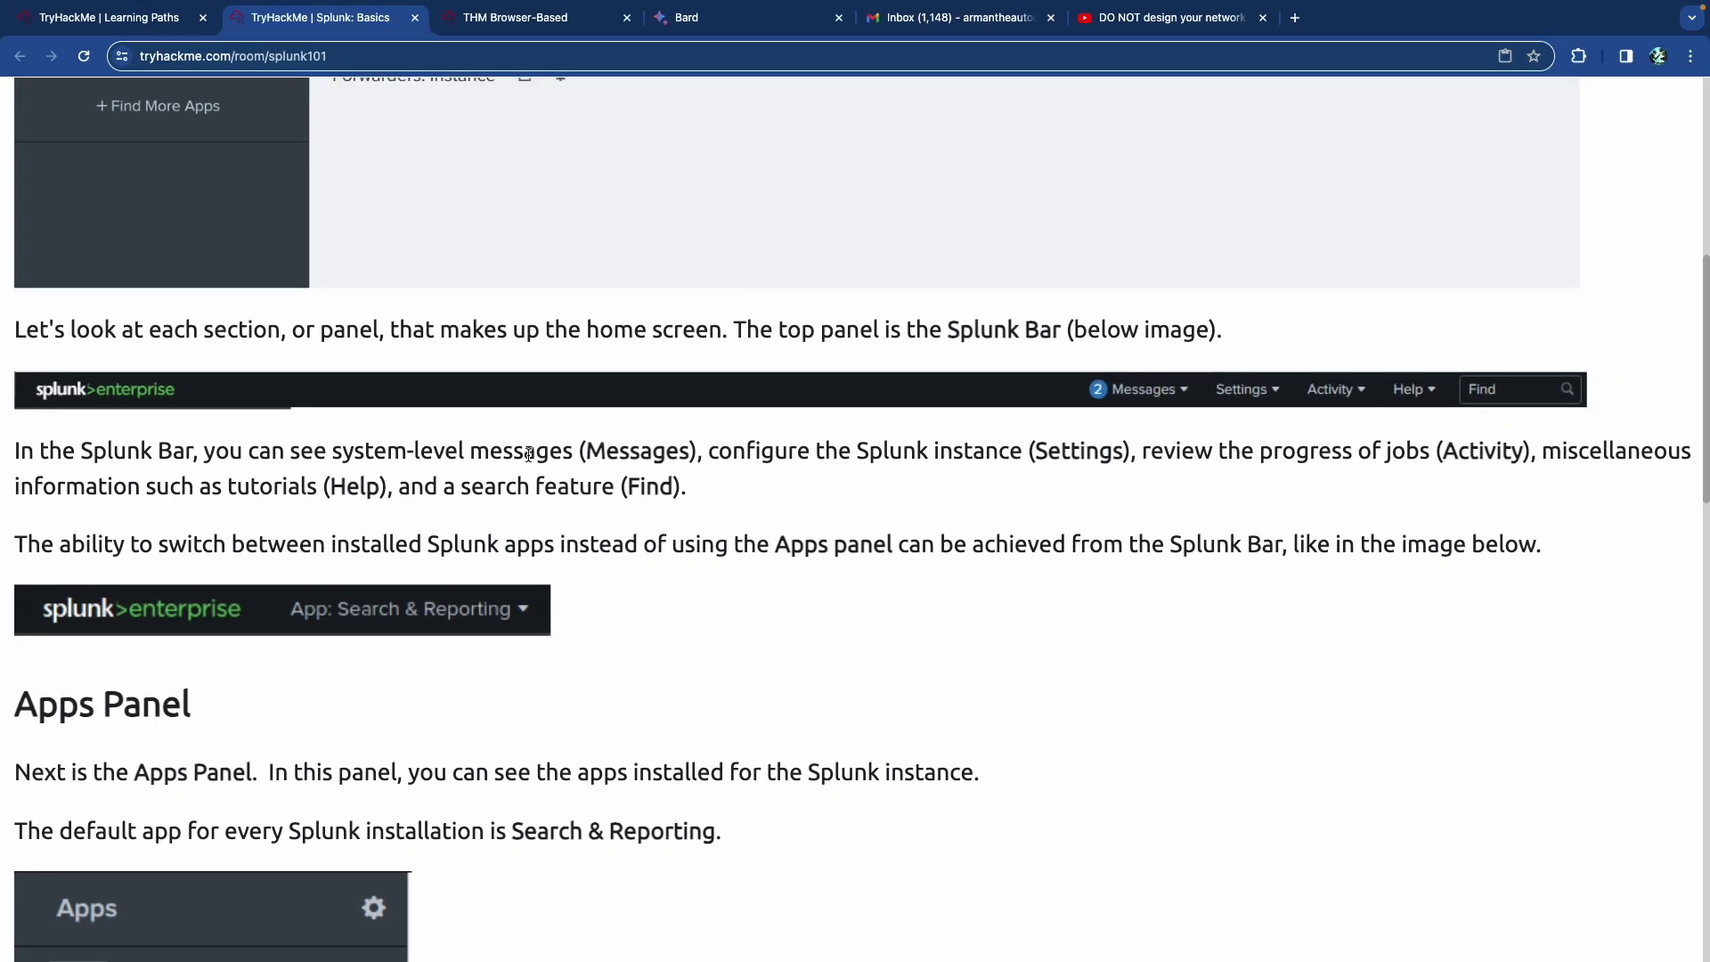
pyautogui.scroll(-2, 316, 456)
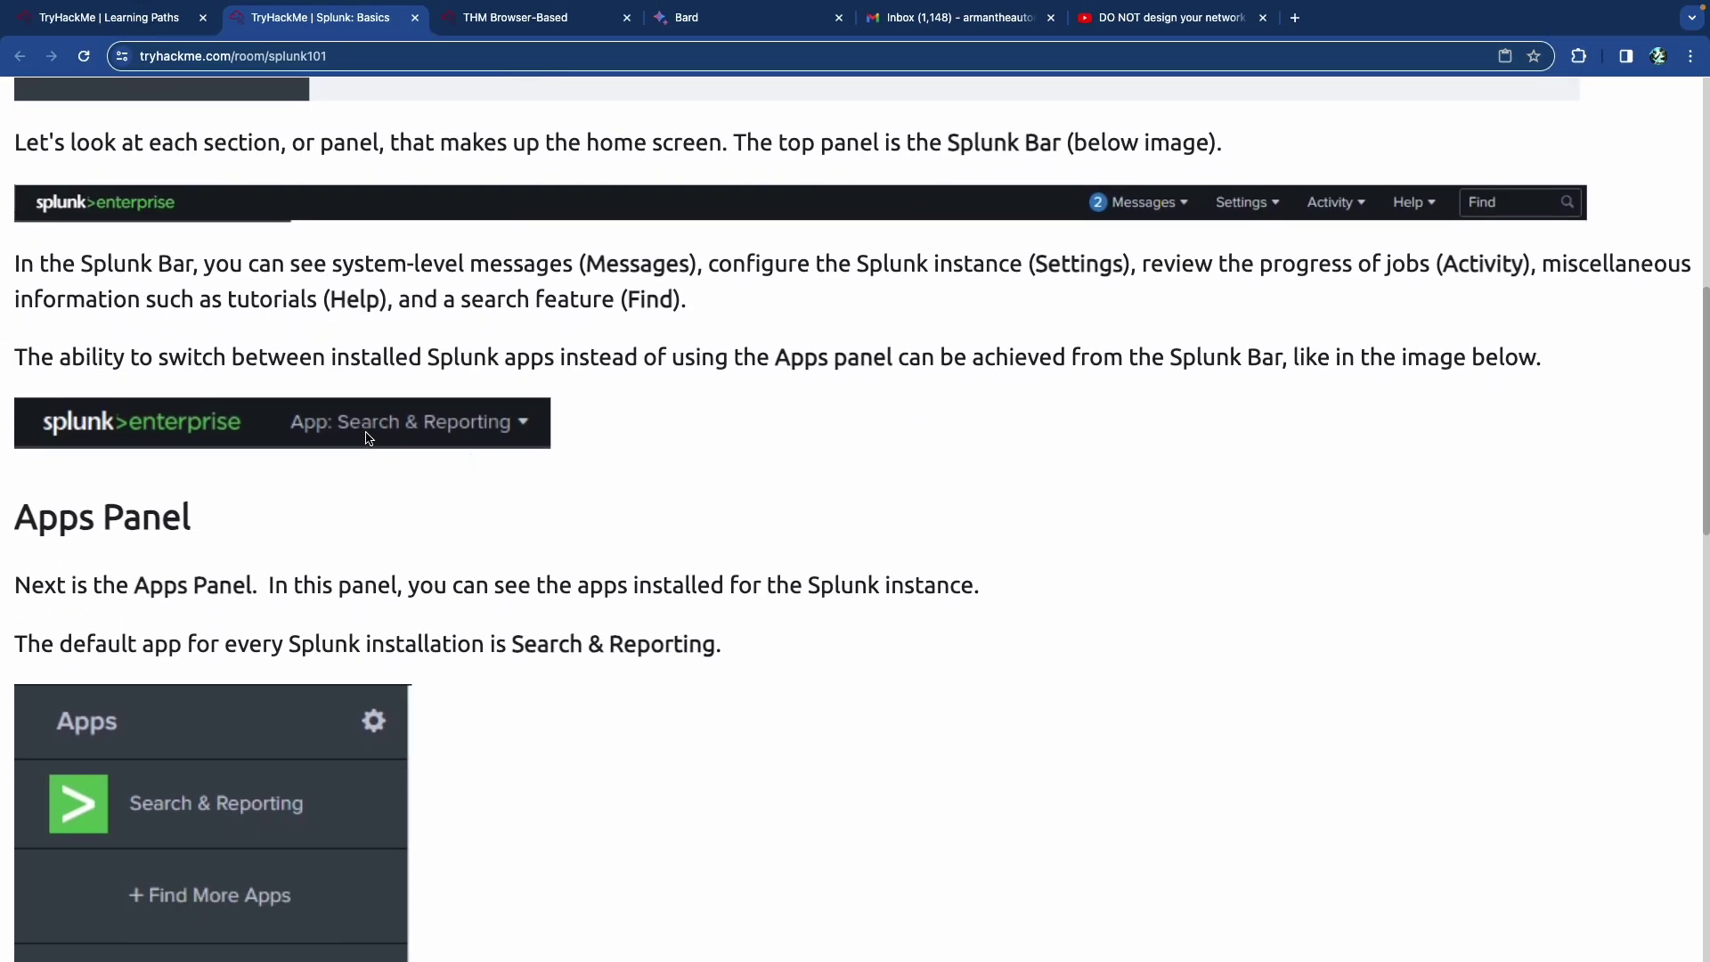
pyautogui.scroll(9, 270, 437)
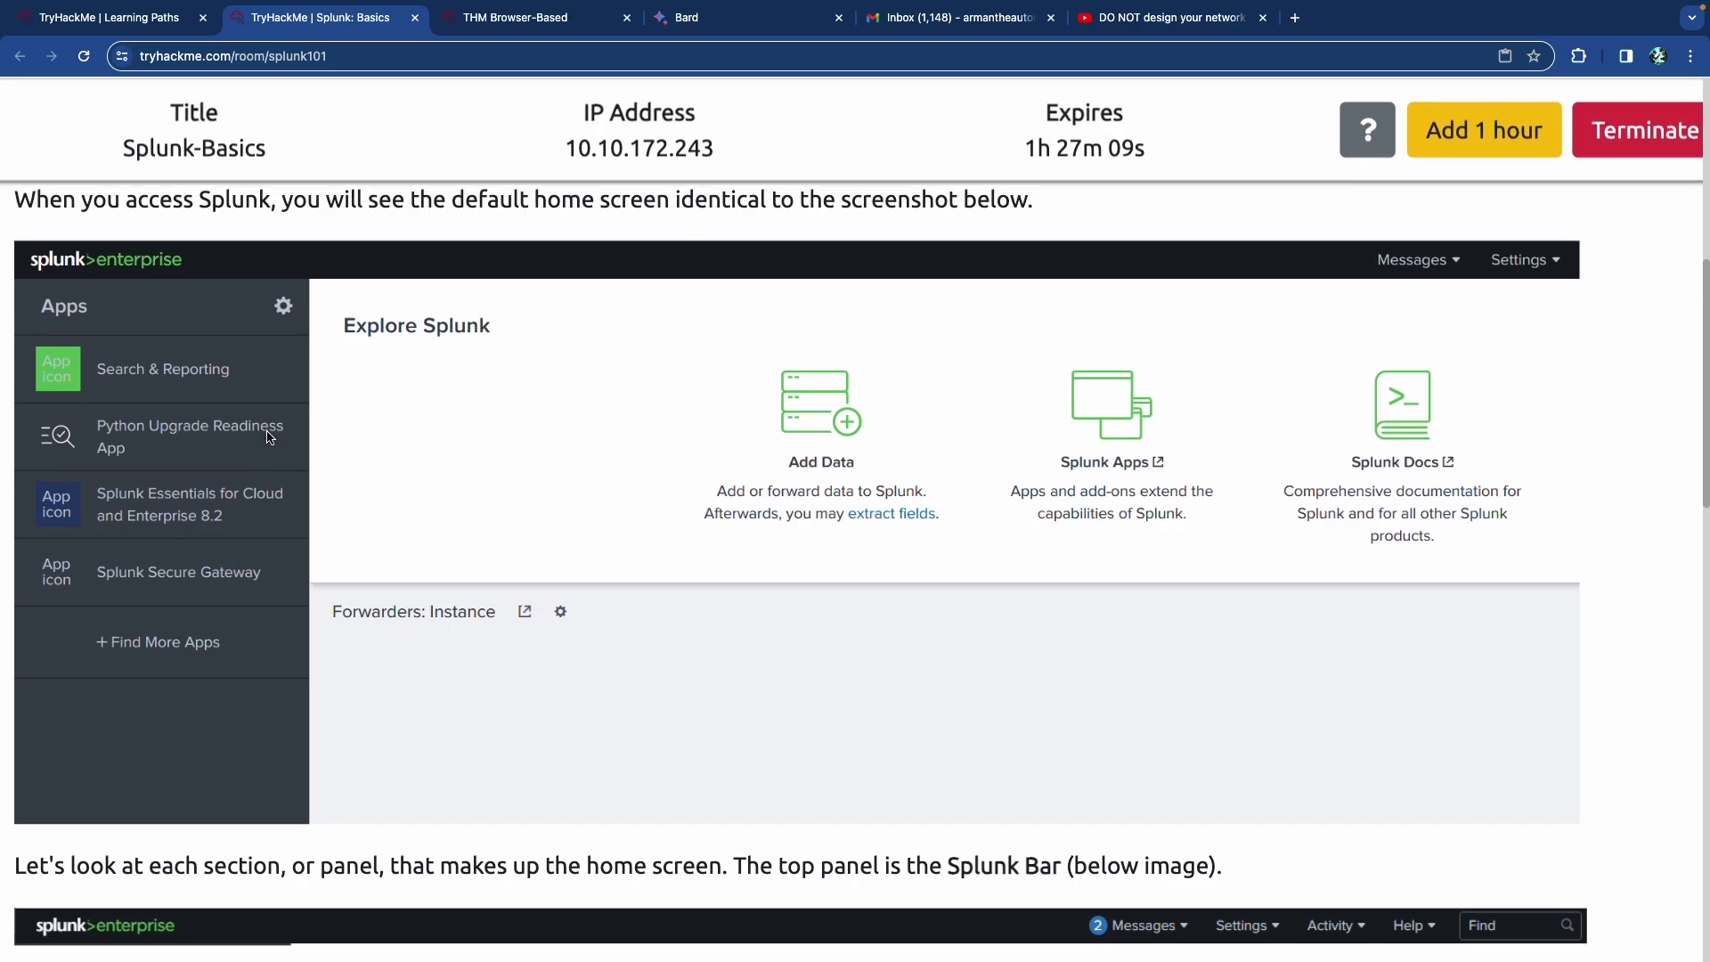
pyautogui.scroll(-4, 270, 436)
pyautogui.scroll(-4, 267, 434)
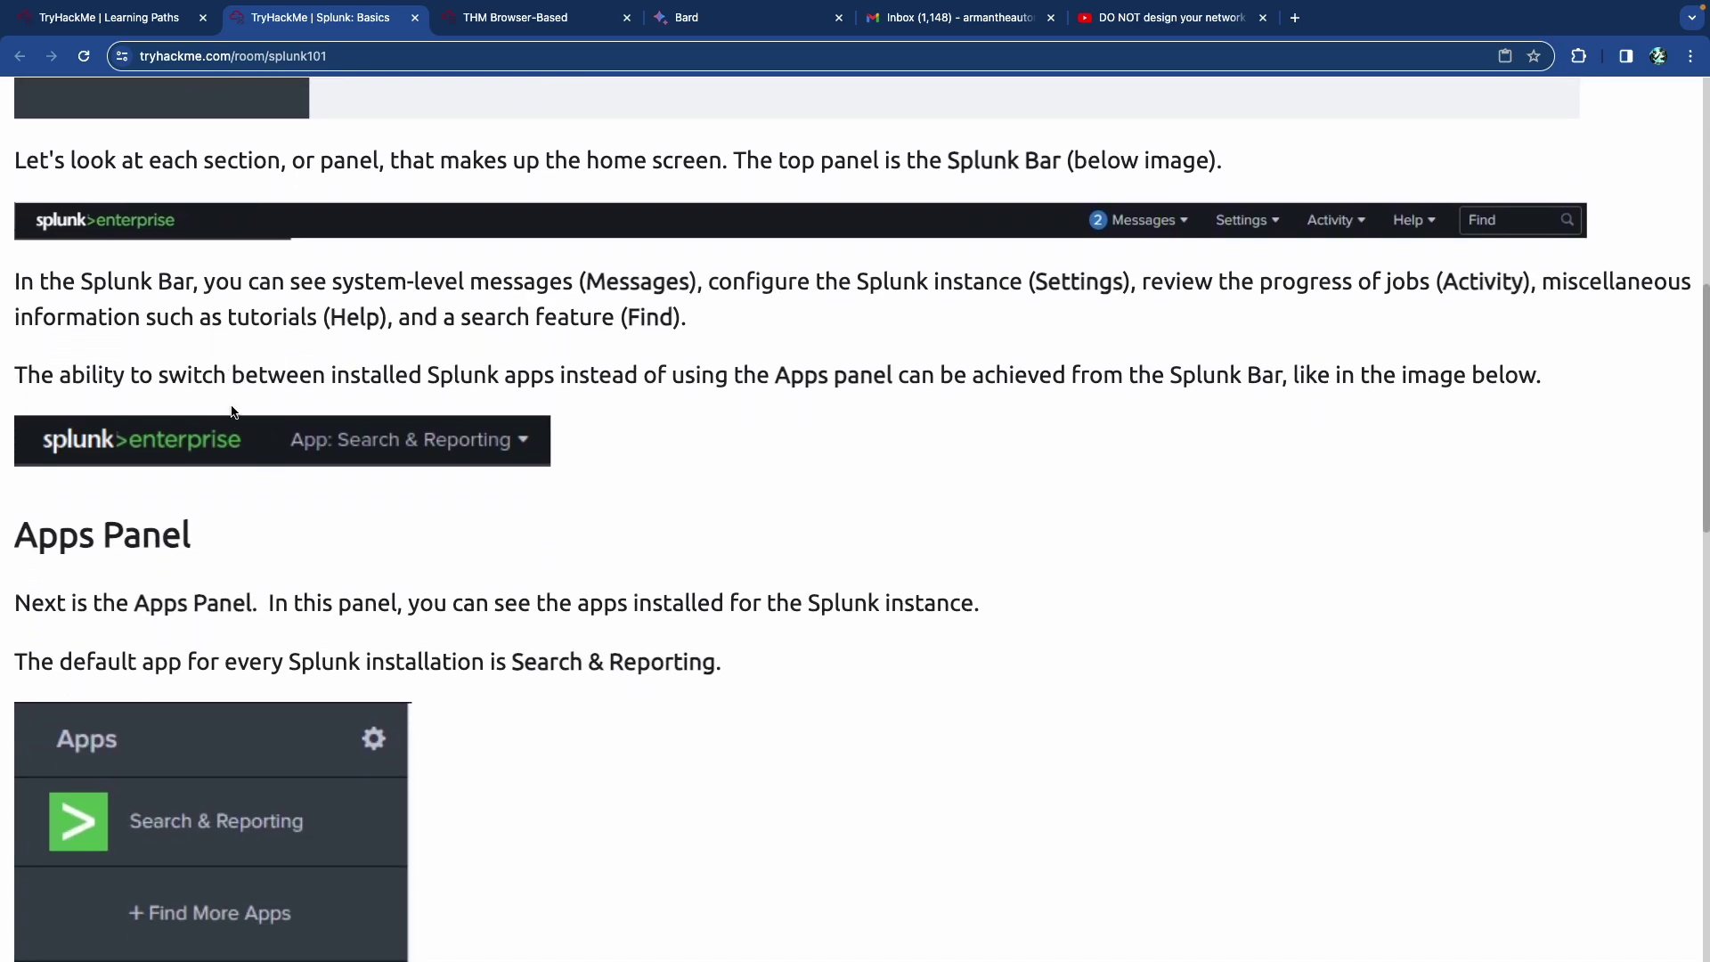
pyautogui.scroll(2, 258, 428)
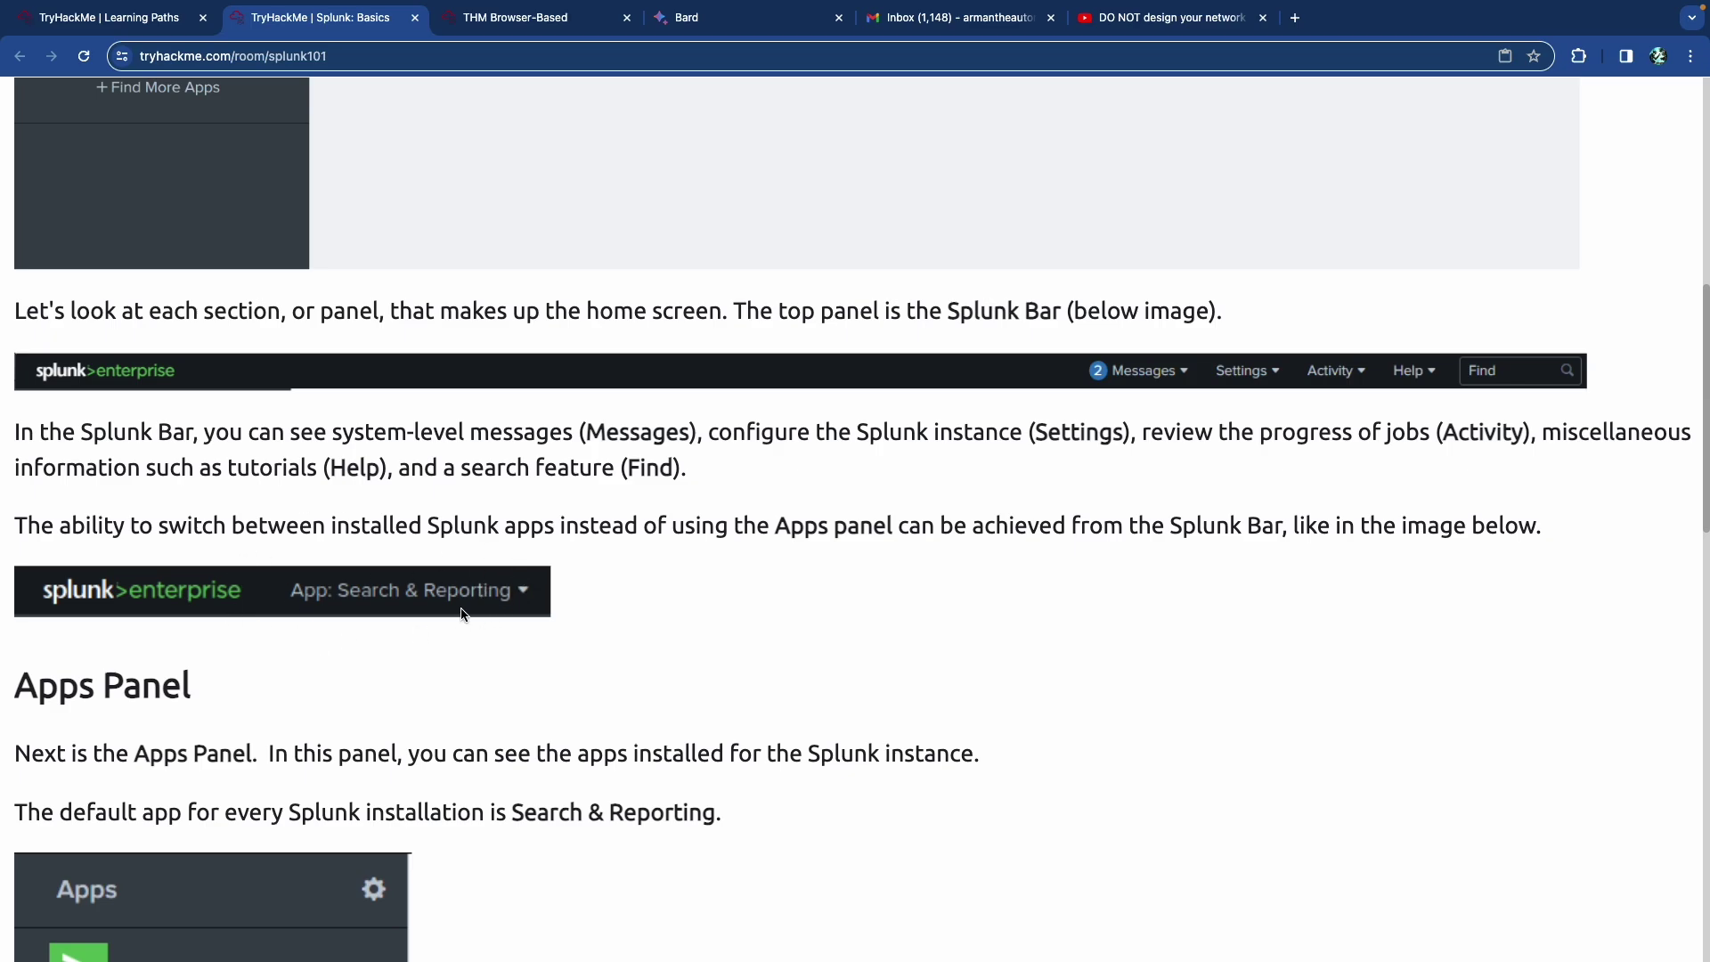
pyautogui.scroll(-1, 359, 590)
pyautogui.scroll(4, 359, 590)
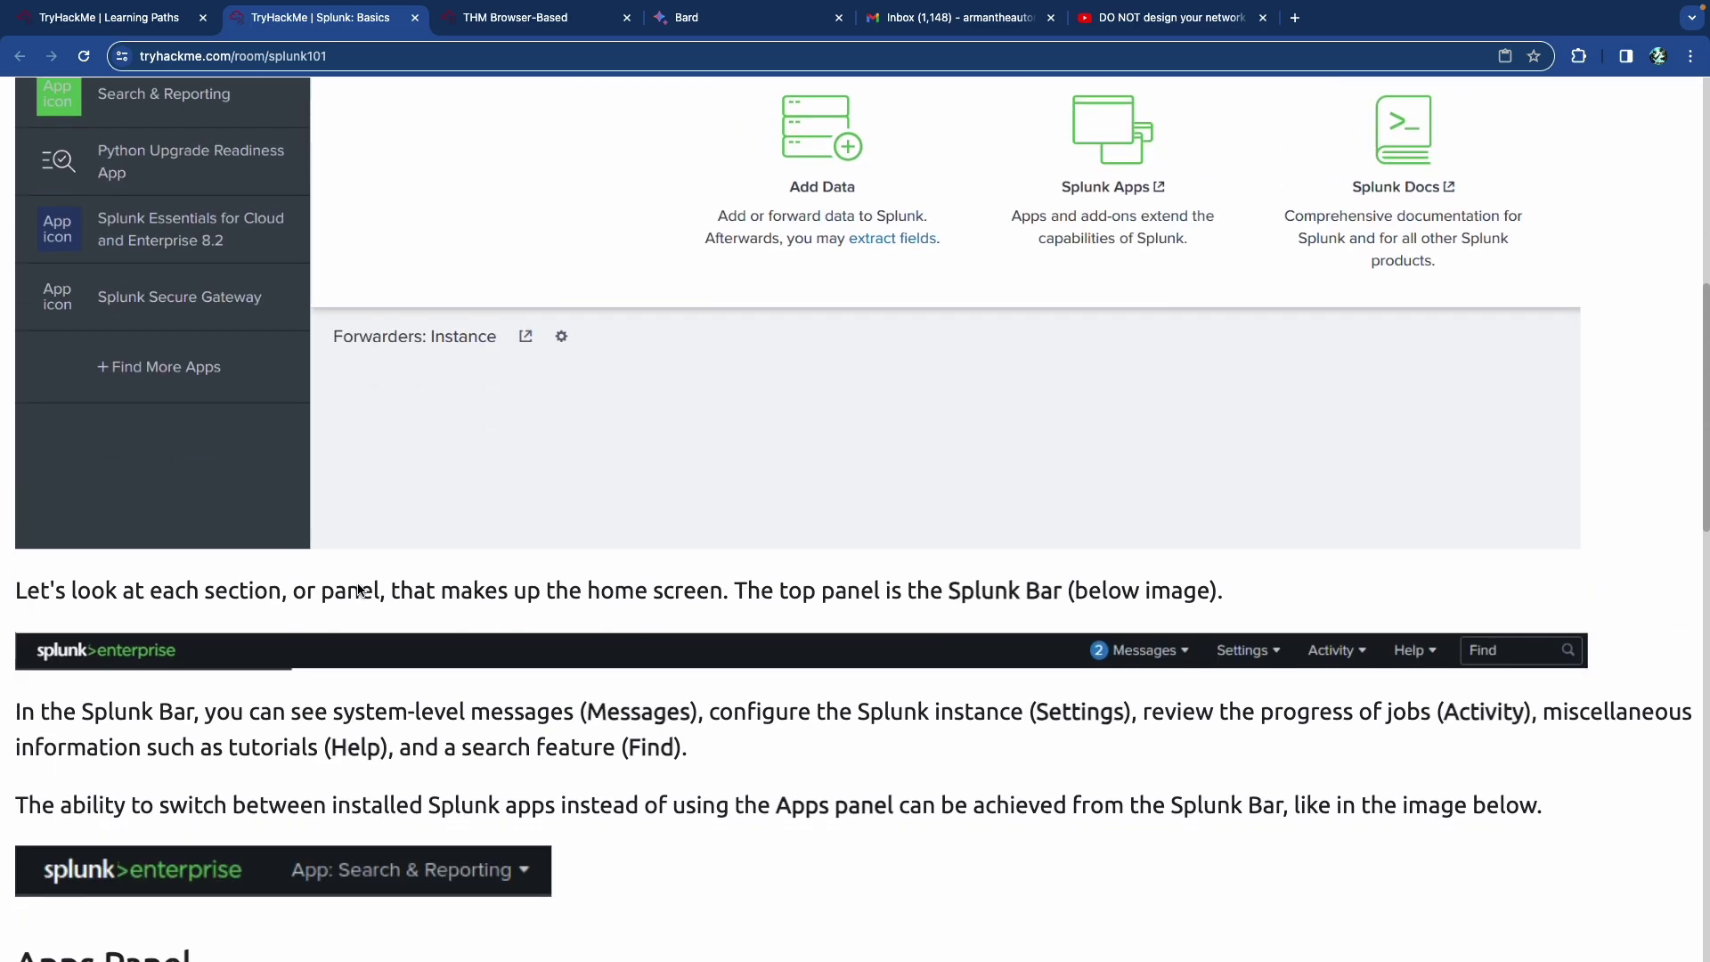
# Step: Read the Apps Panel, Explore Splunk and Splunk Dashboard sections of Task 4
pyautogui.scroll(-8, 359, 590)
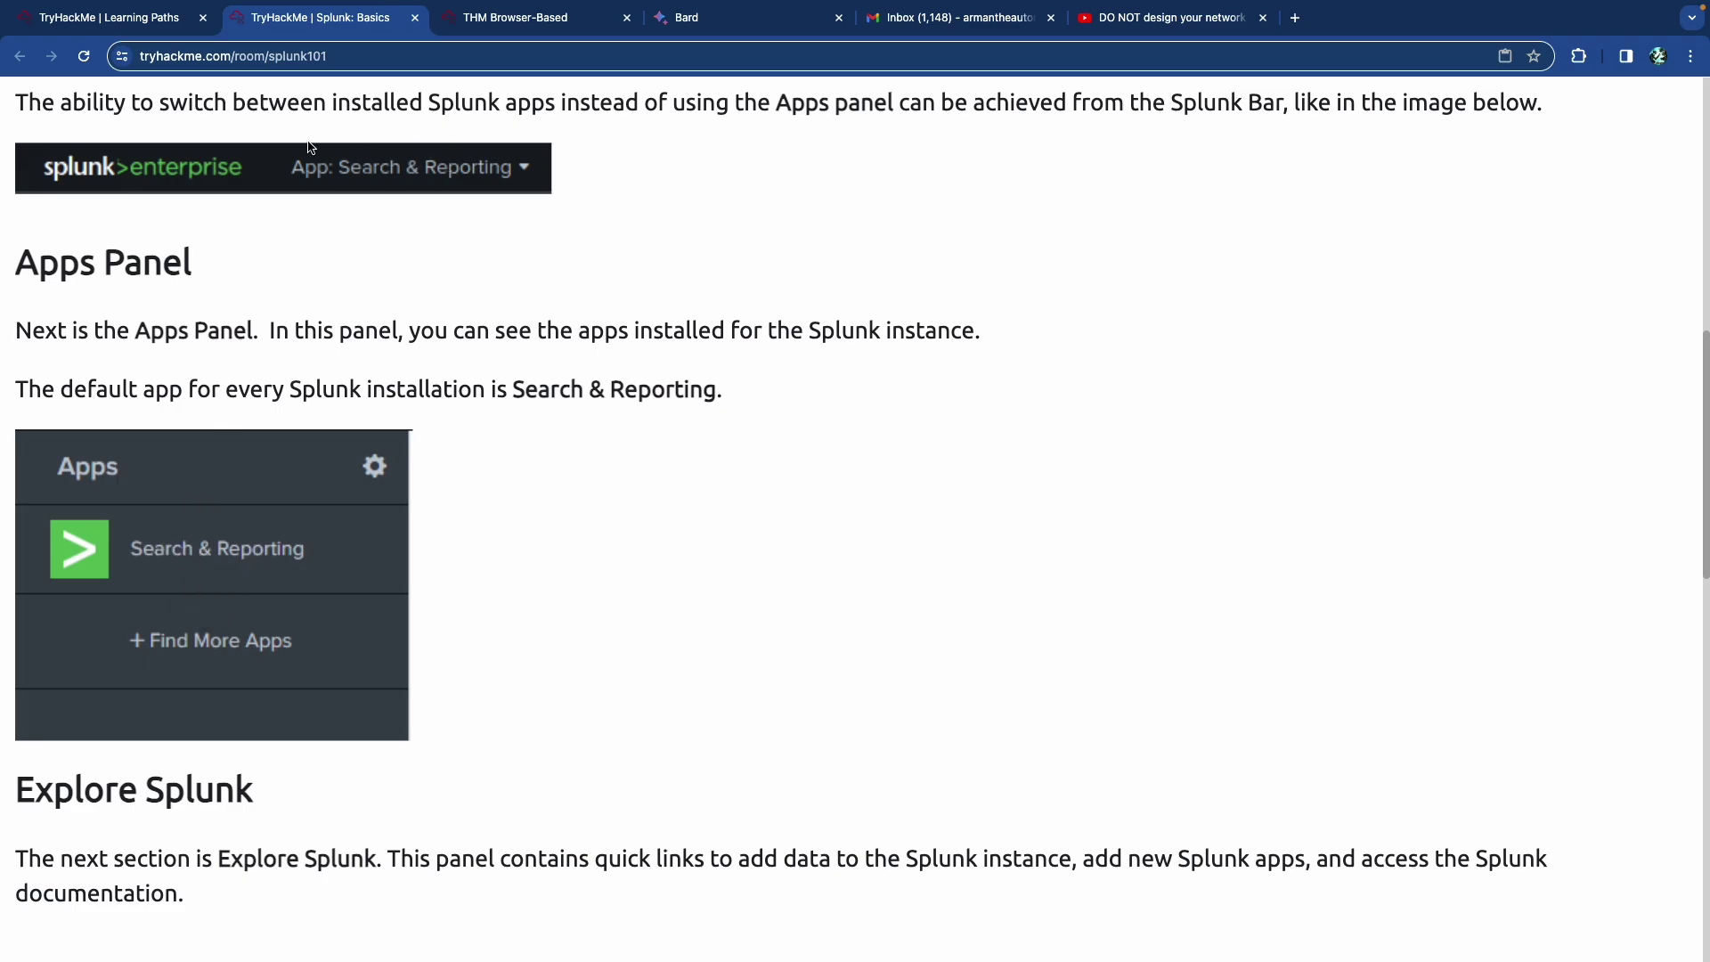
pyautogui.scroll(-7, 352, 222)
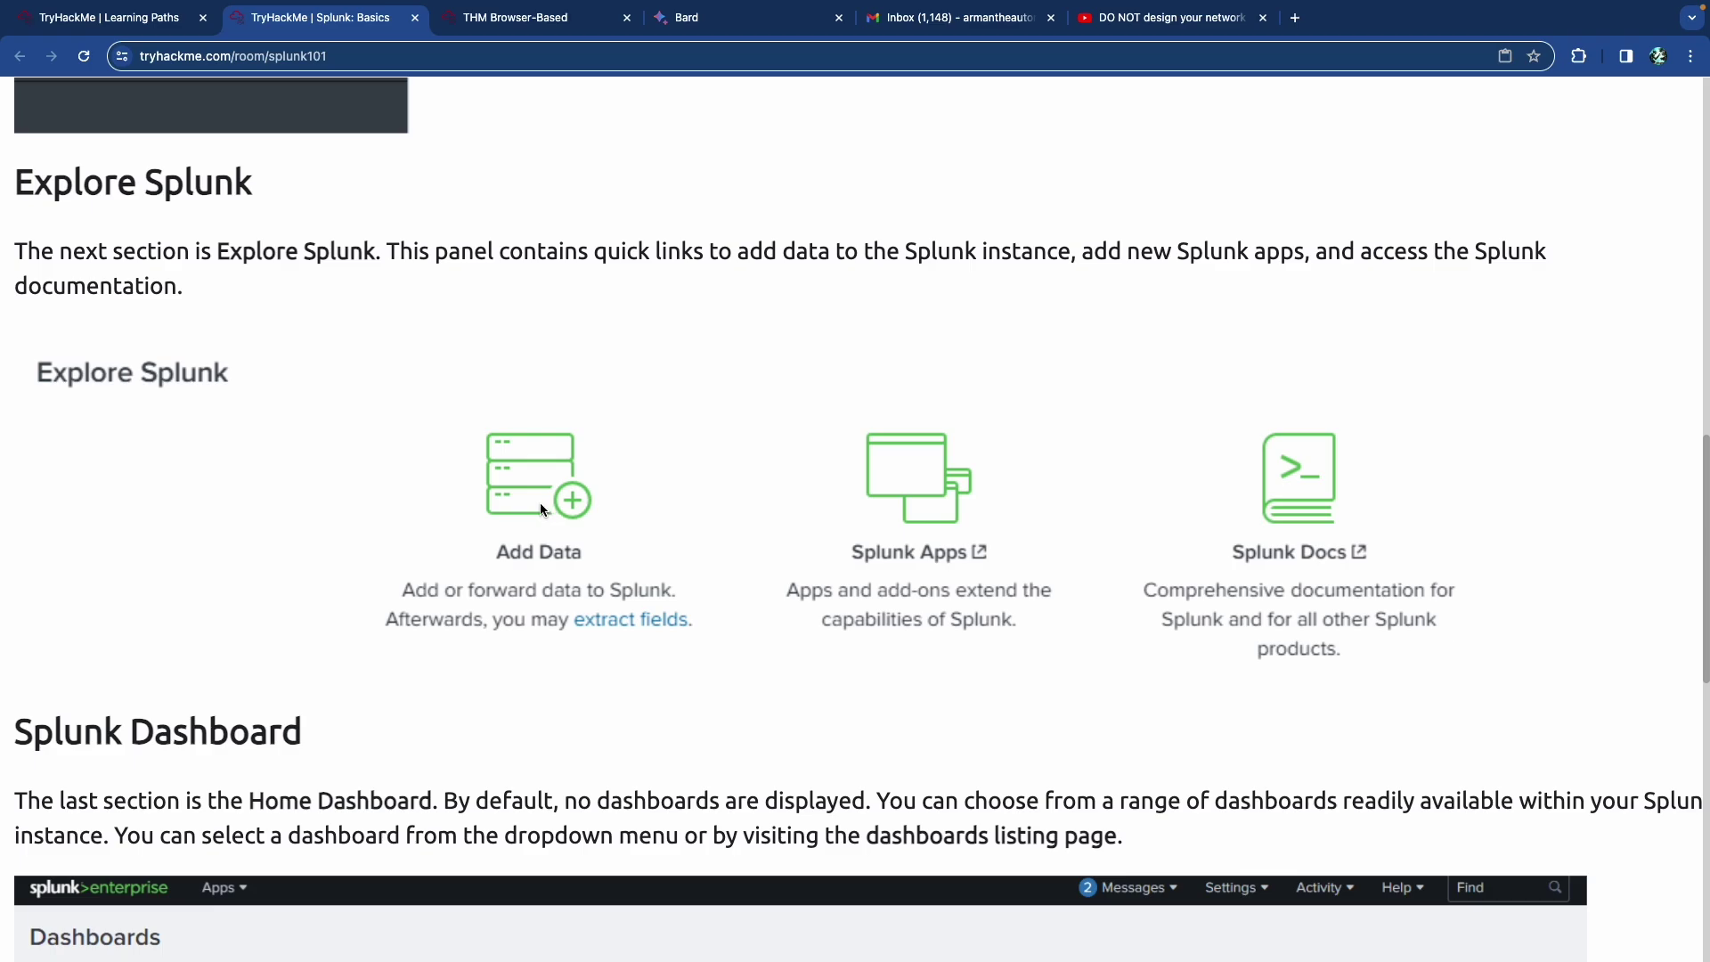
pyautogui.scroll(-1, 883, 482)
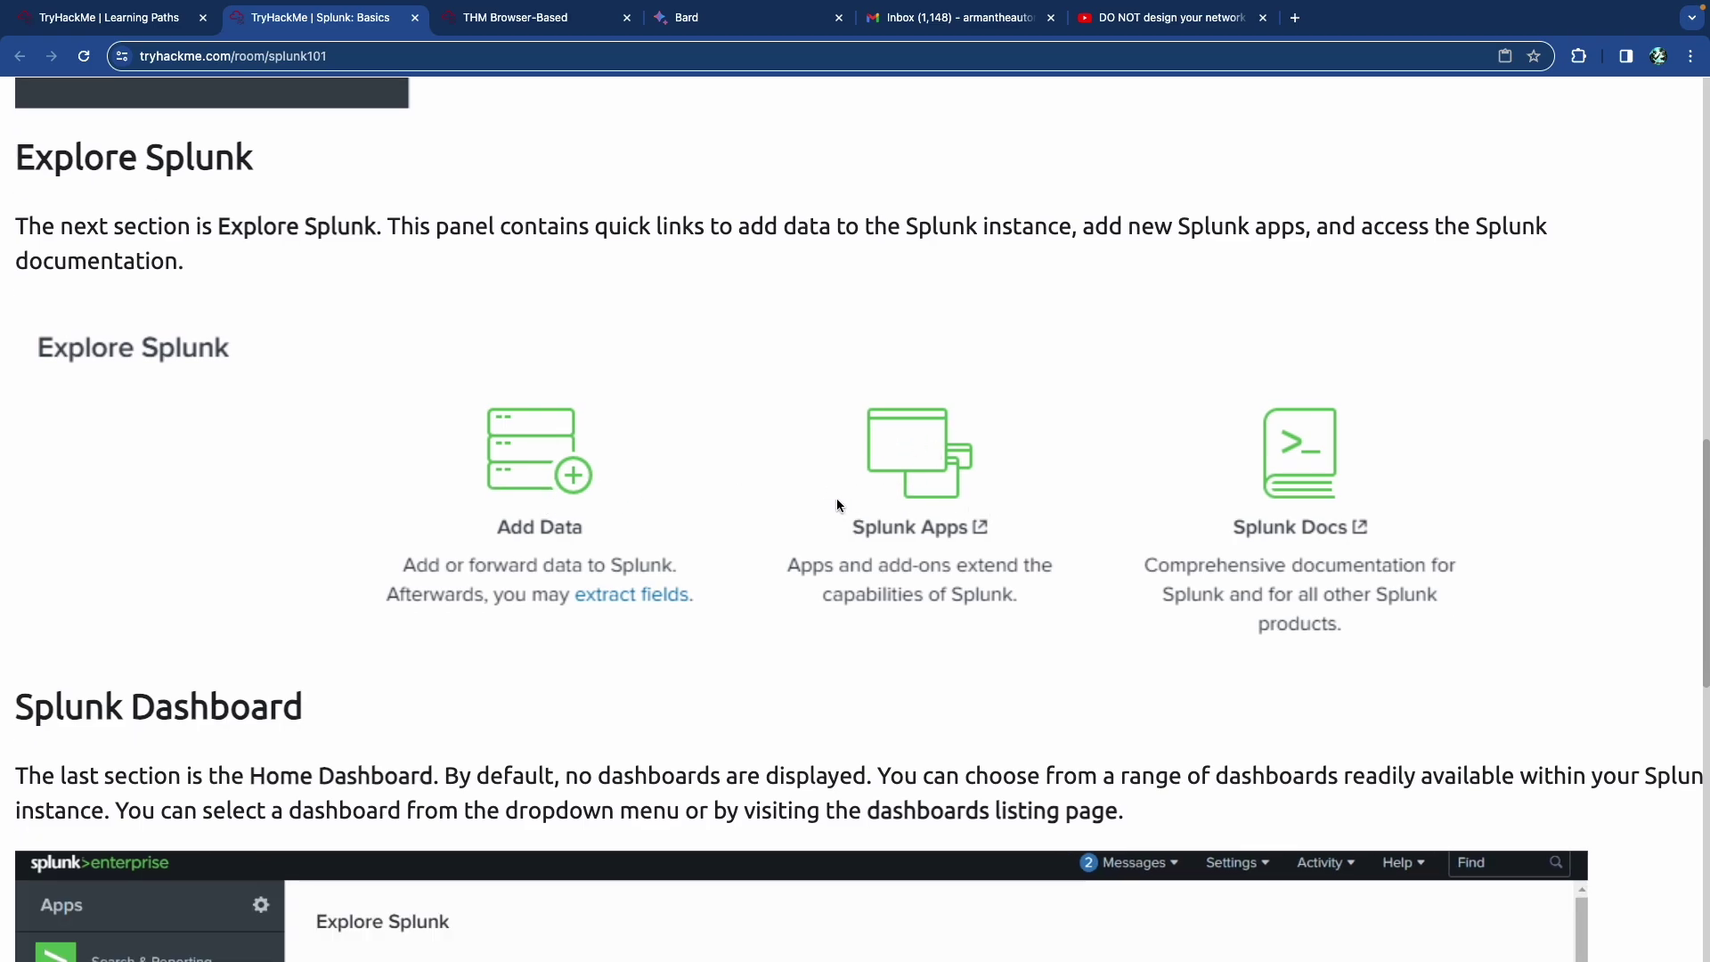
pyautogui.scroll(-1, 842, 509)
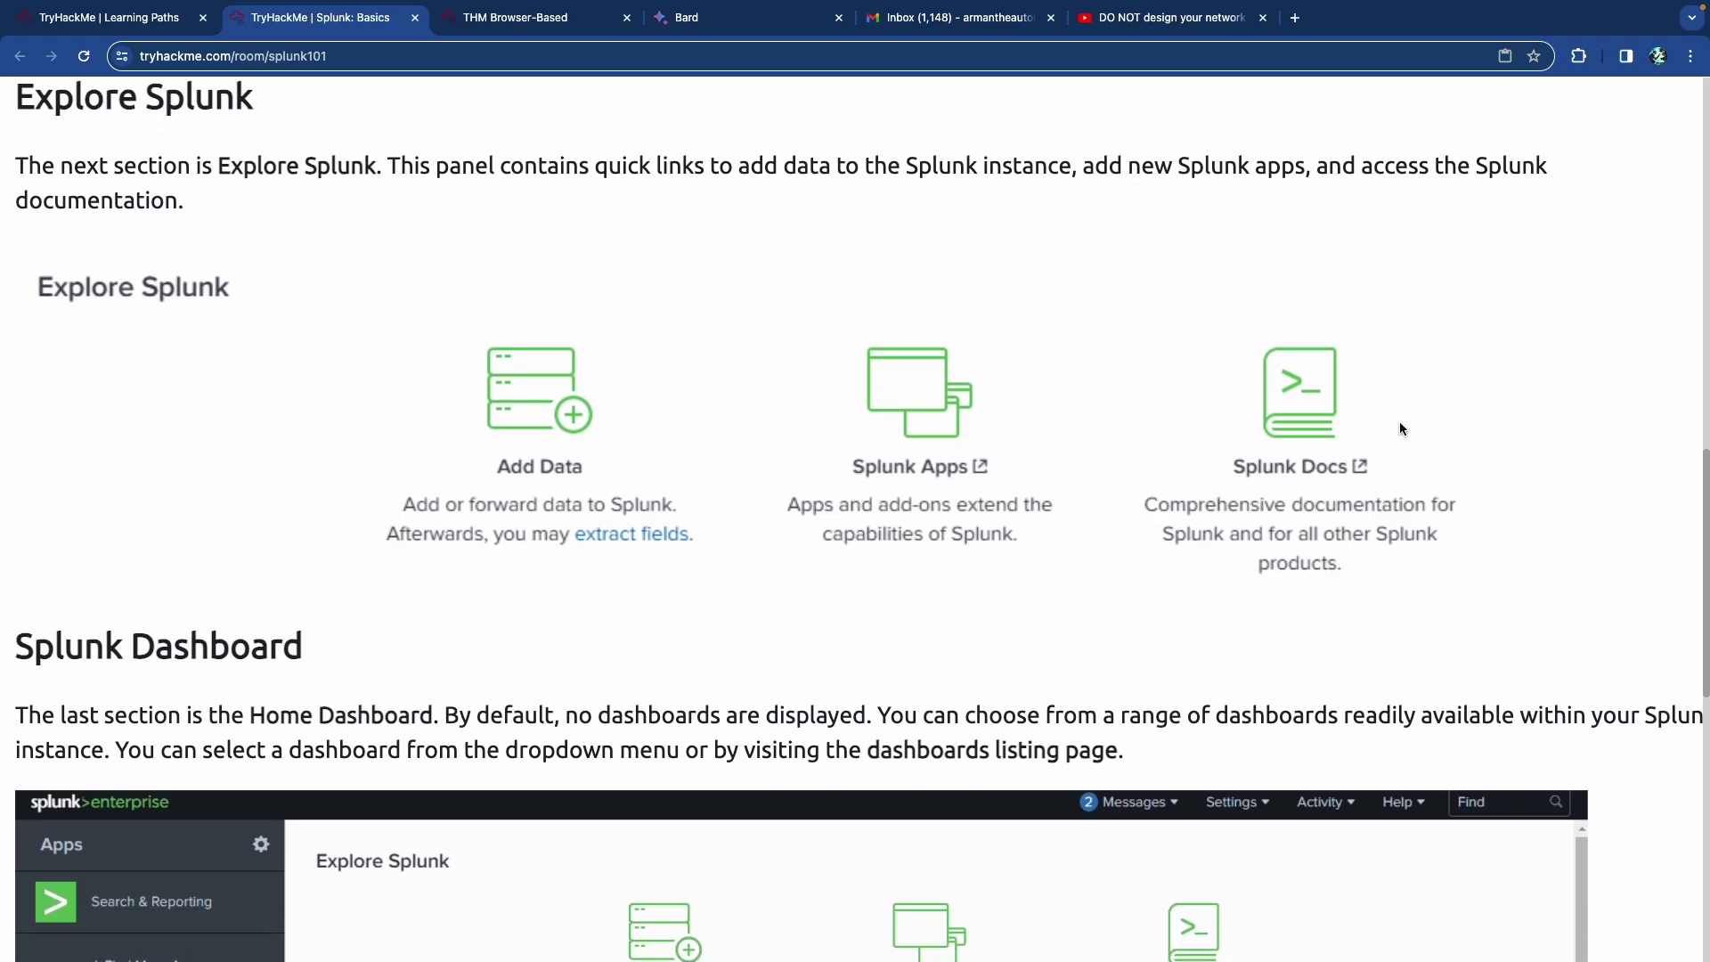
pyautogui.scroll(-3, 1325, 415)
pyautogui.scroll(-3, 1327, 419)
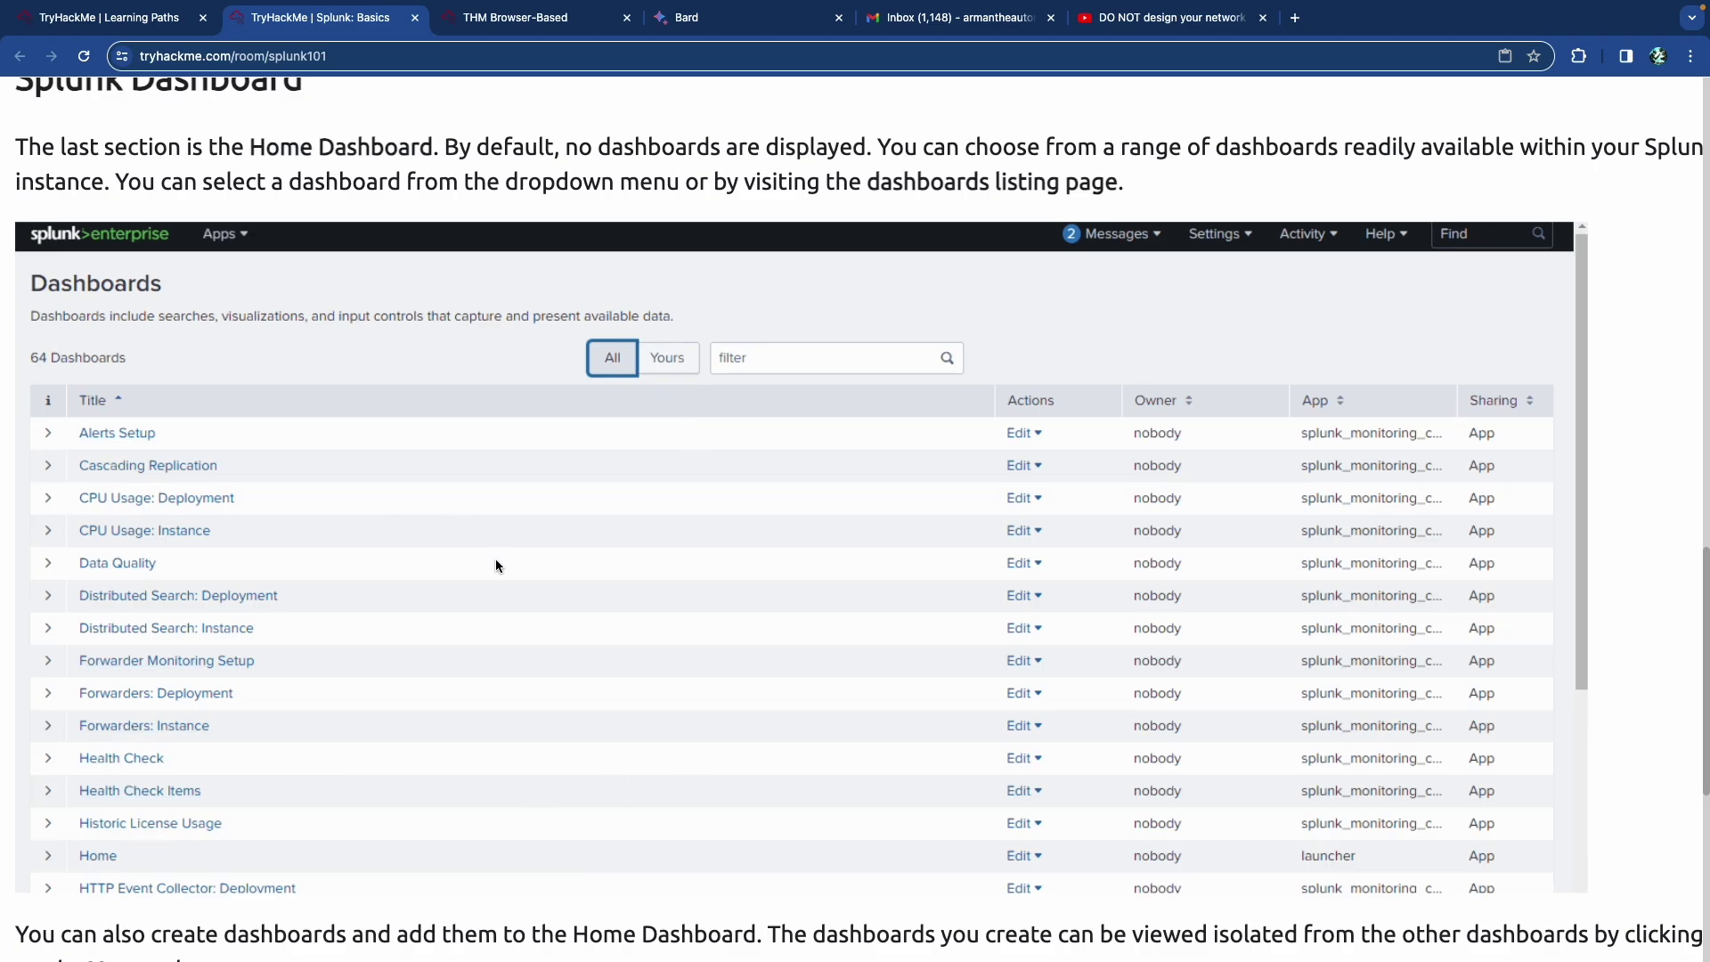
# Step: Read the Task 4 question on collecting data from files and ports, highlighting its mention of the Add Data tab
pyautogui.scroll(-1, 496, 565)
pyautogui.scroll(-5, 513, 564)
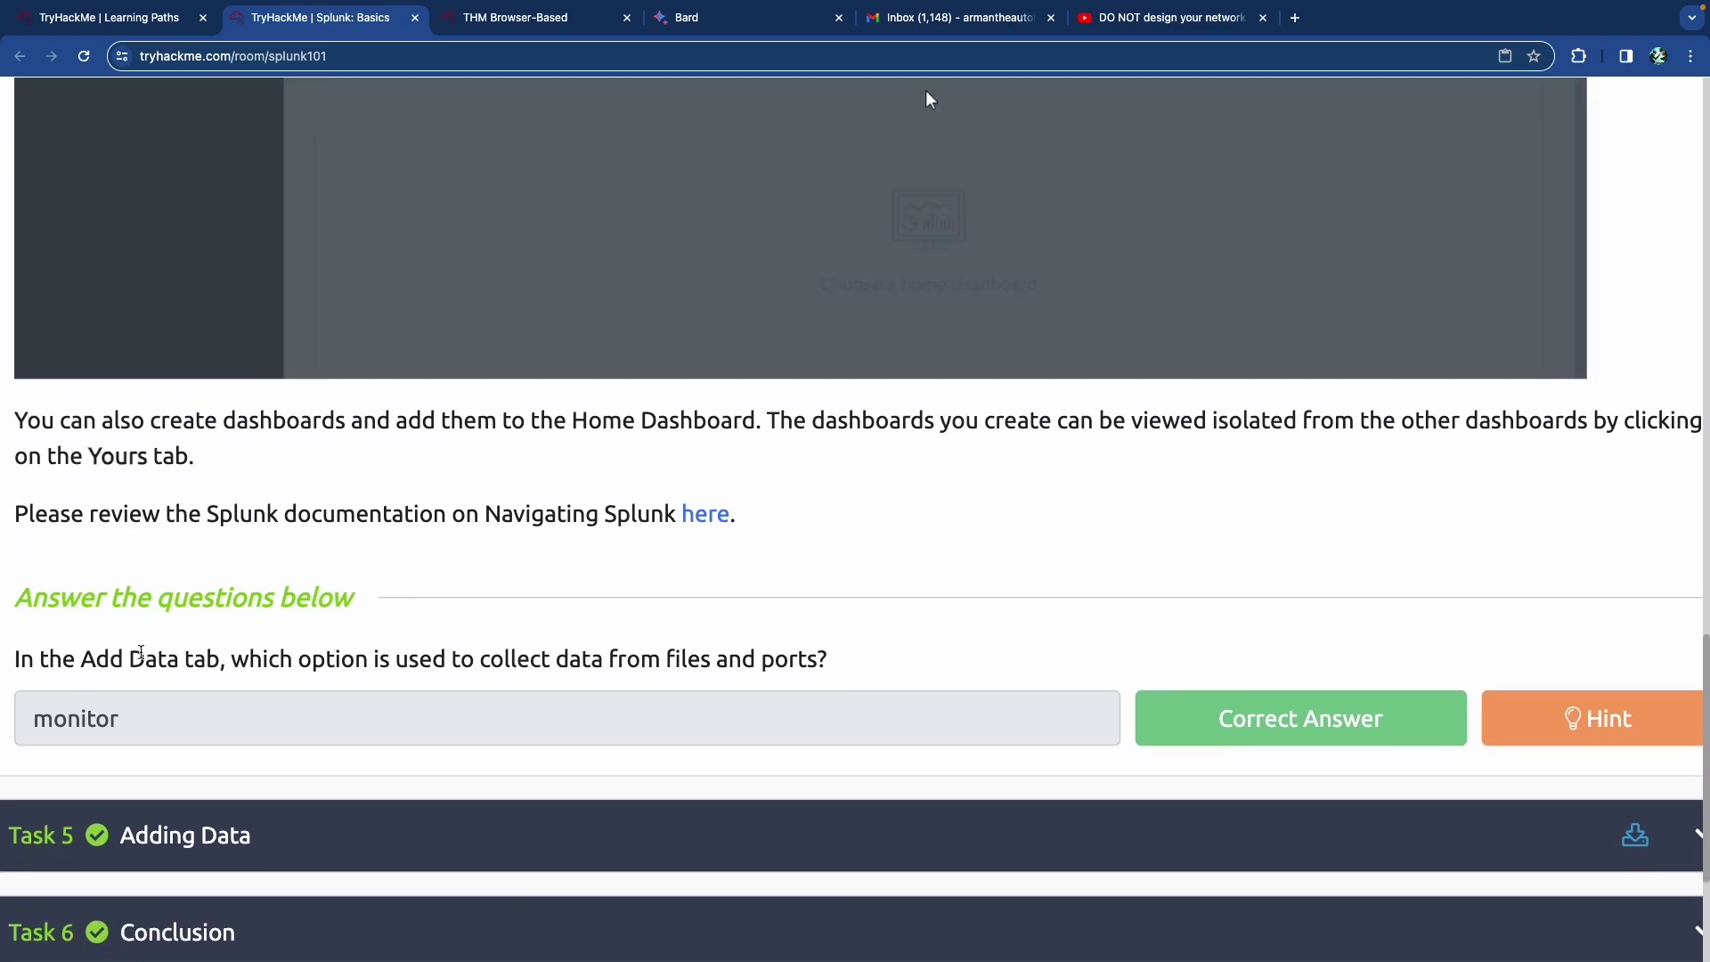
pyautogui.moveTo(78, 657); pyautogui.dragTo(269, 657)
pyautogui.click(287, 658)
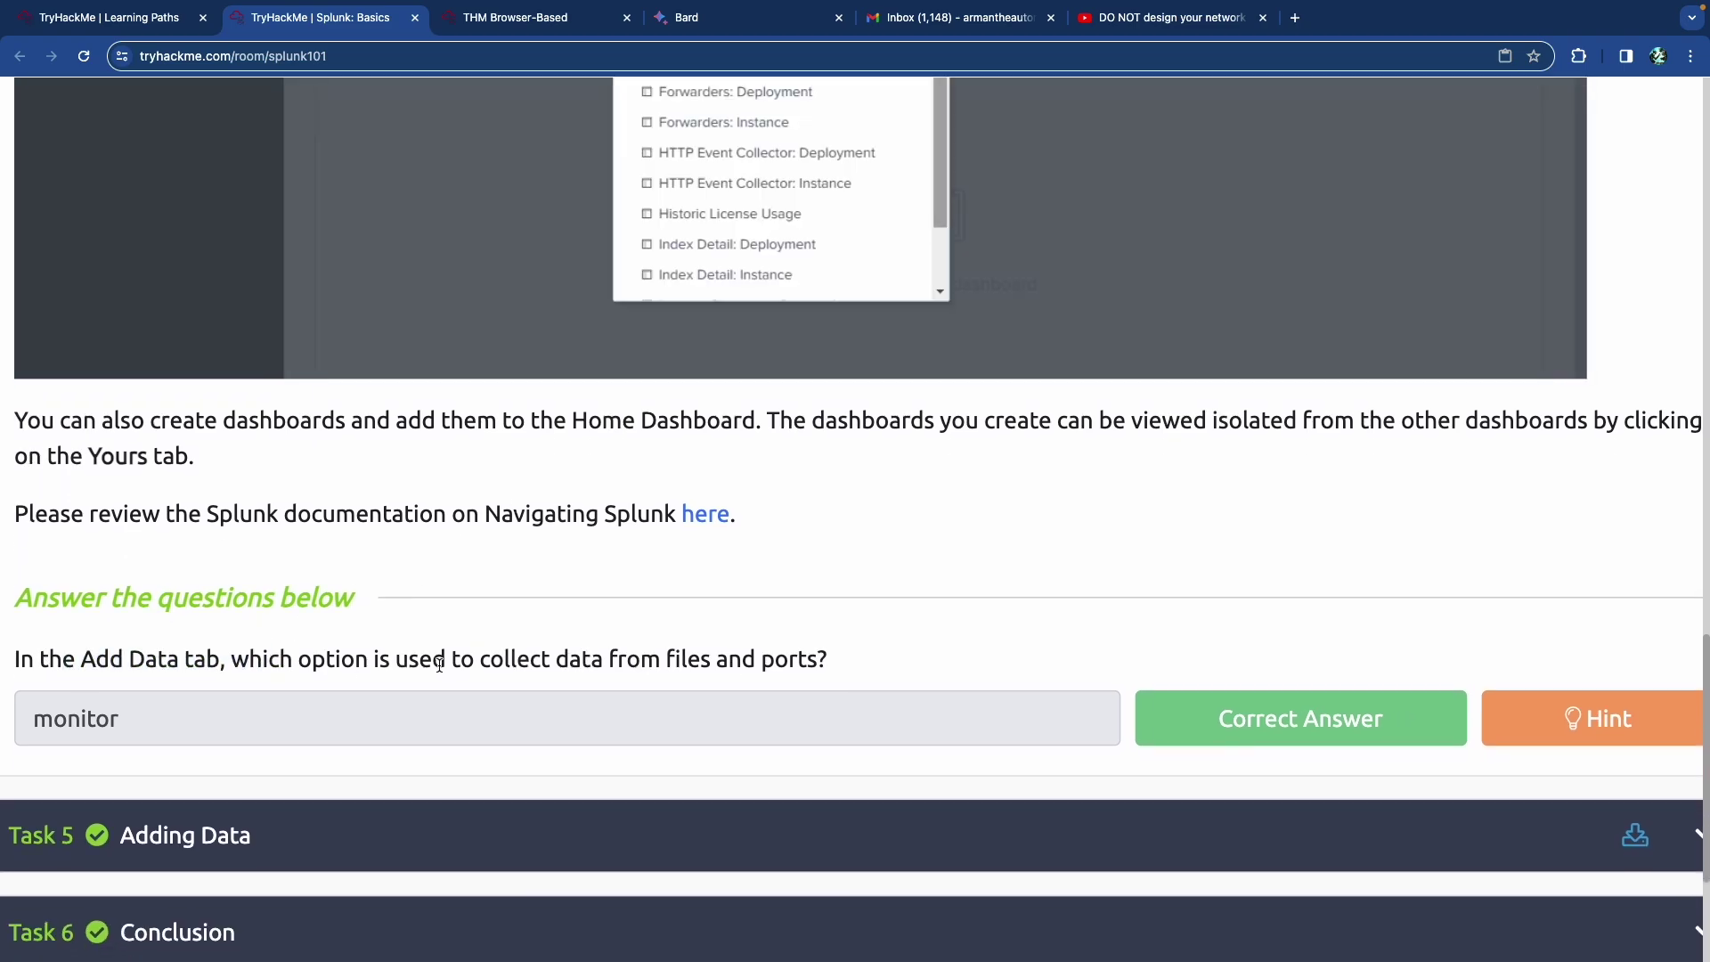
# Step: Open Splunk's Add Data page in the AttackBox and check its input methods against the Task 4 question on files and ports
pyautogui.hotkey('ctrl', 'Tab')
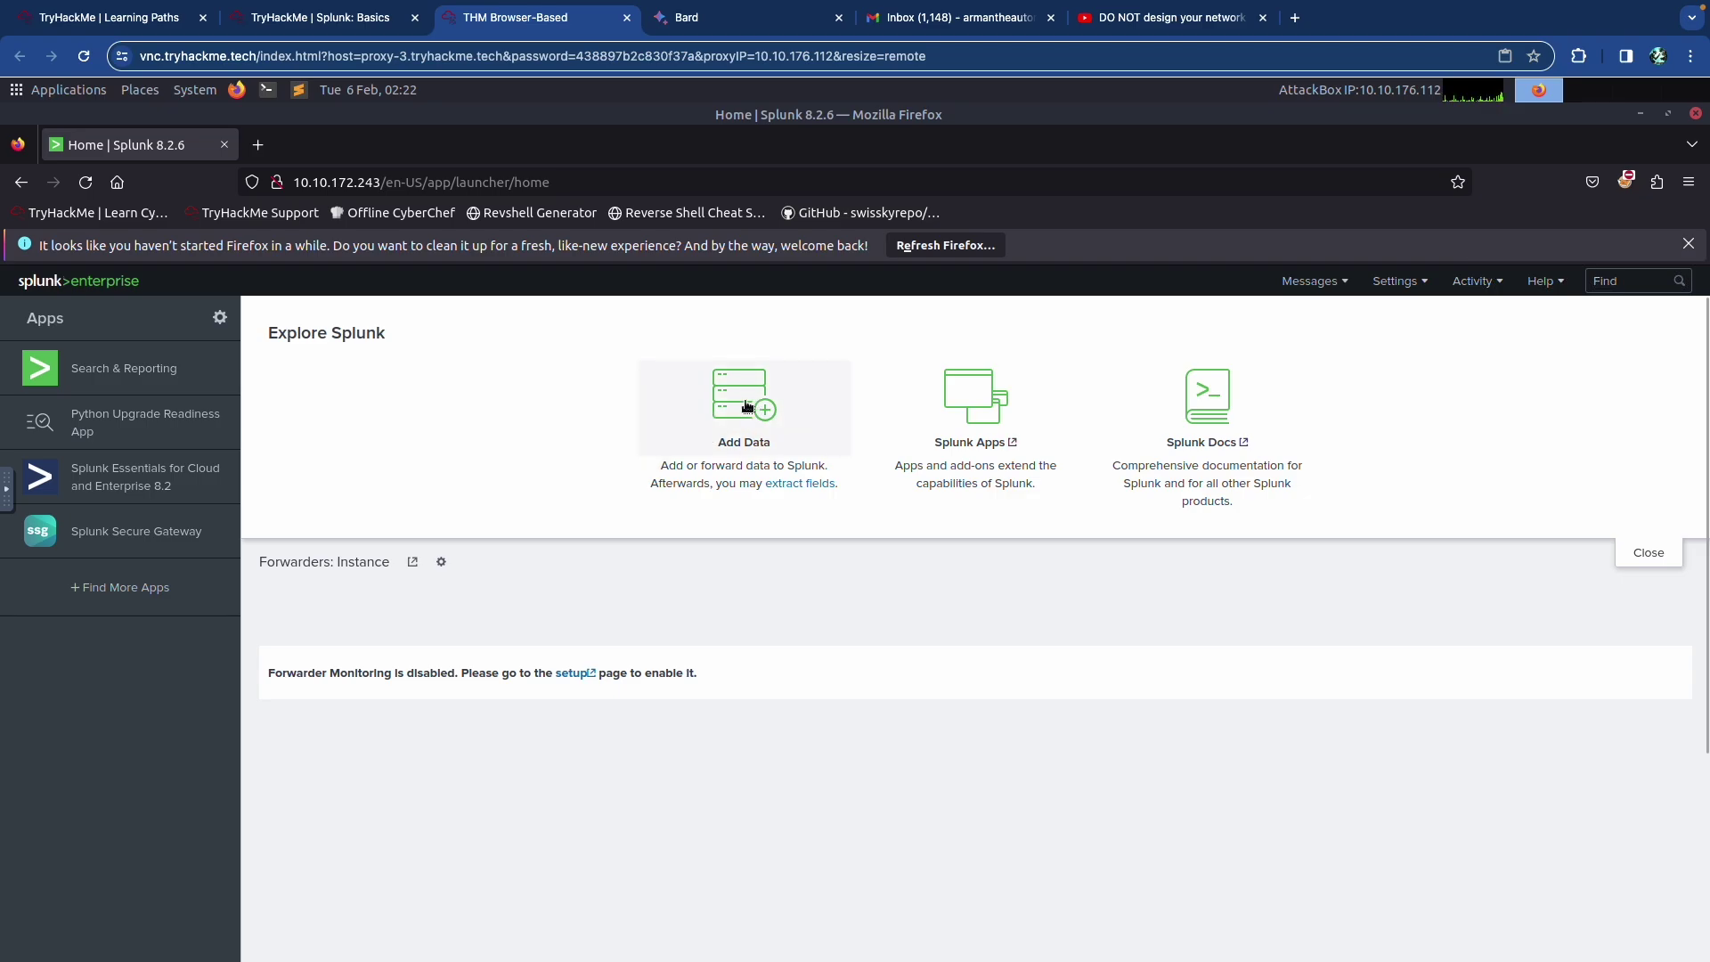
pyautogui.click(670, 437)
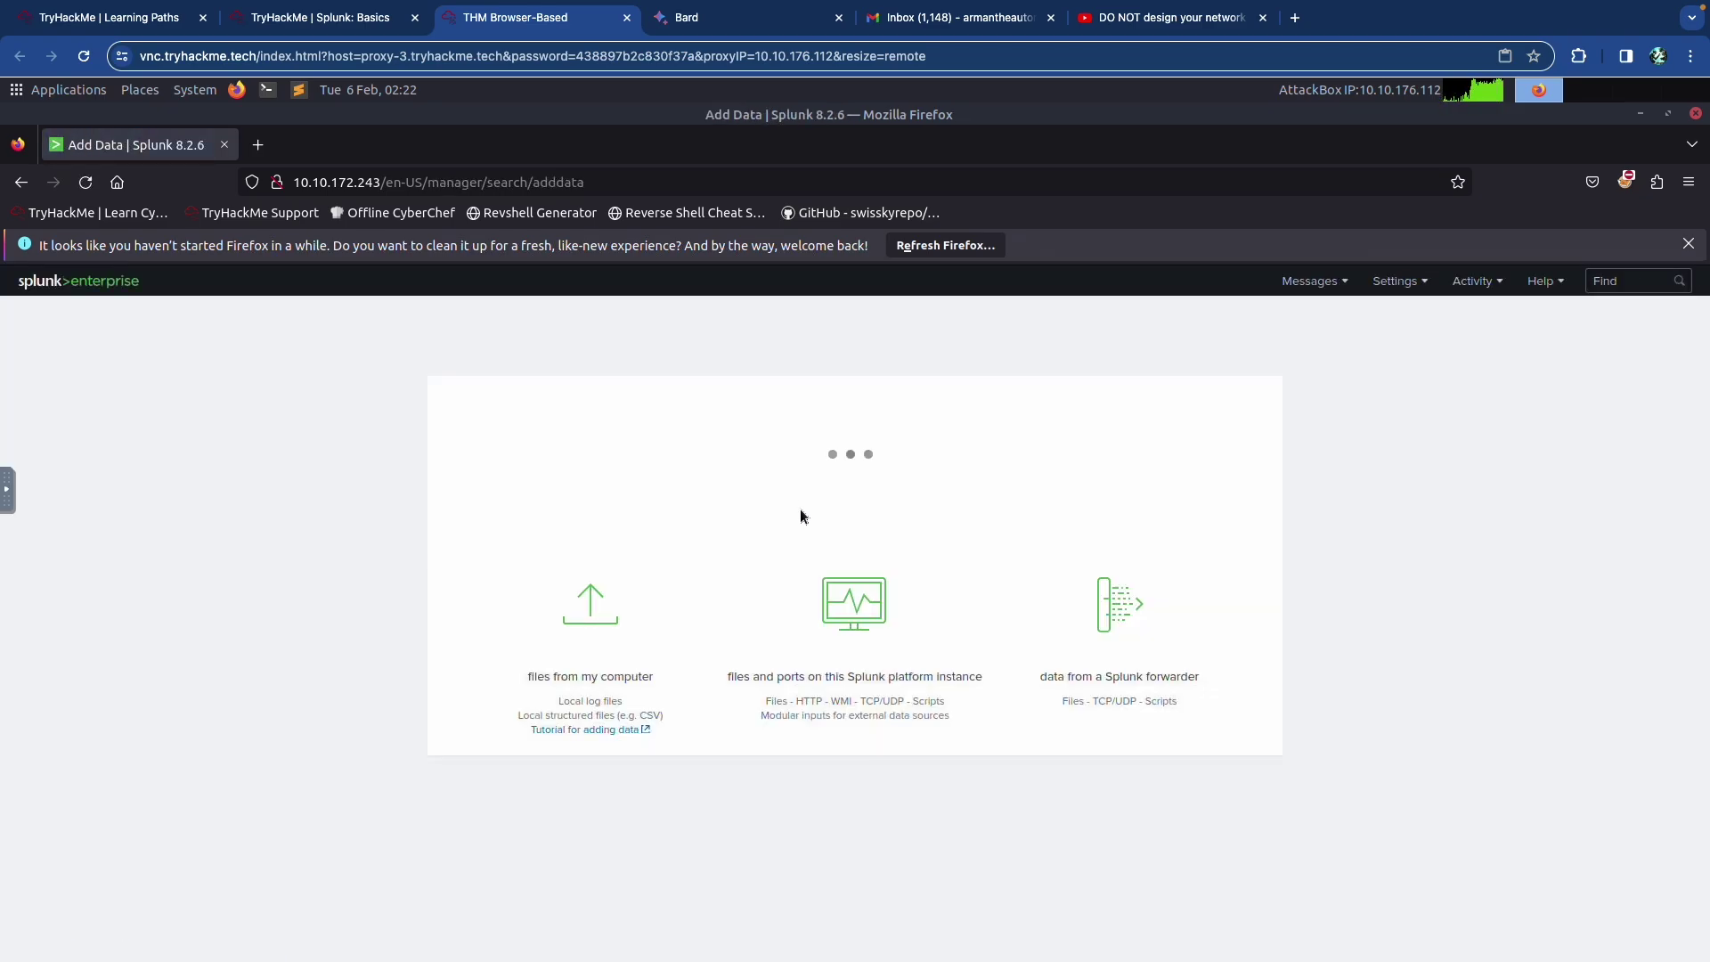
pyautogui.scroll(-1, 855, 850)
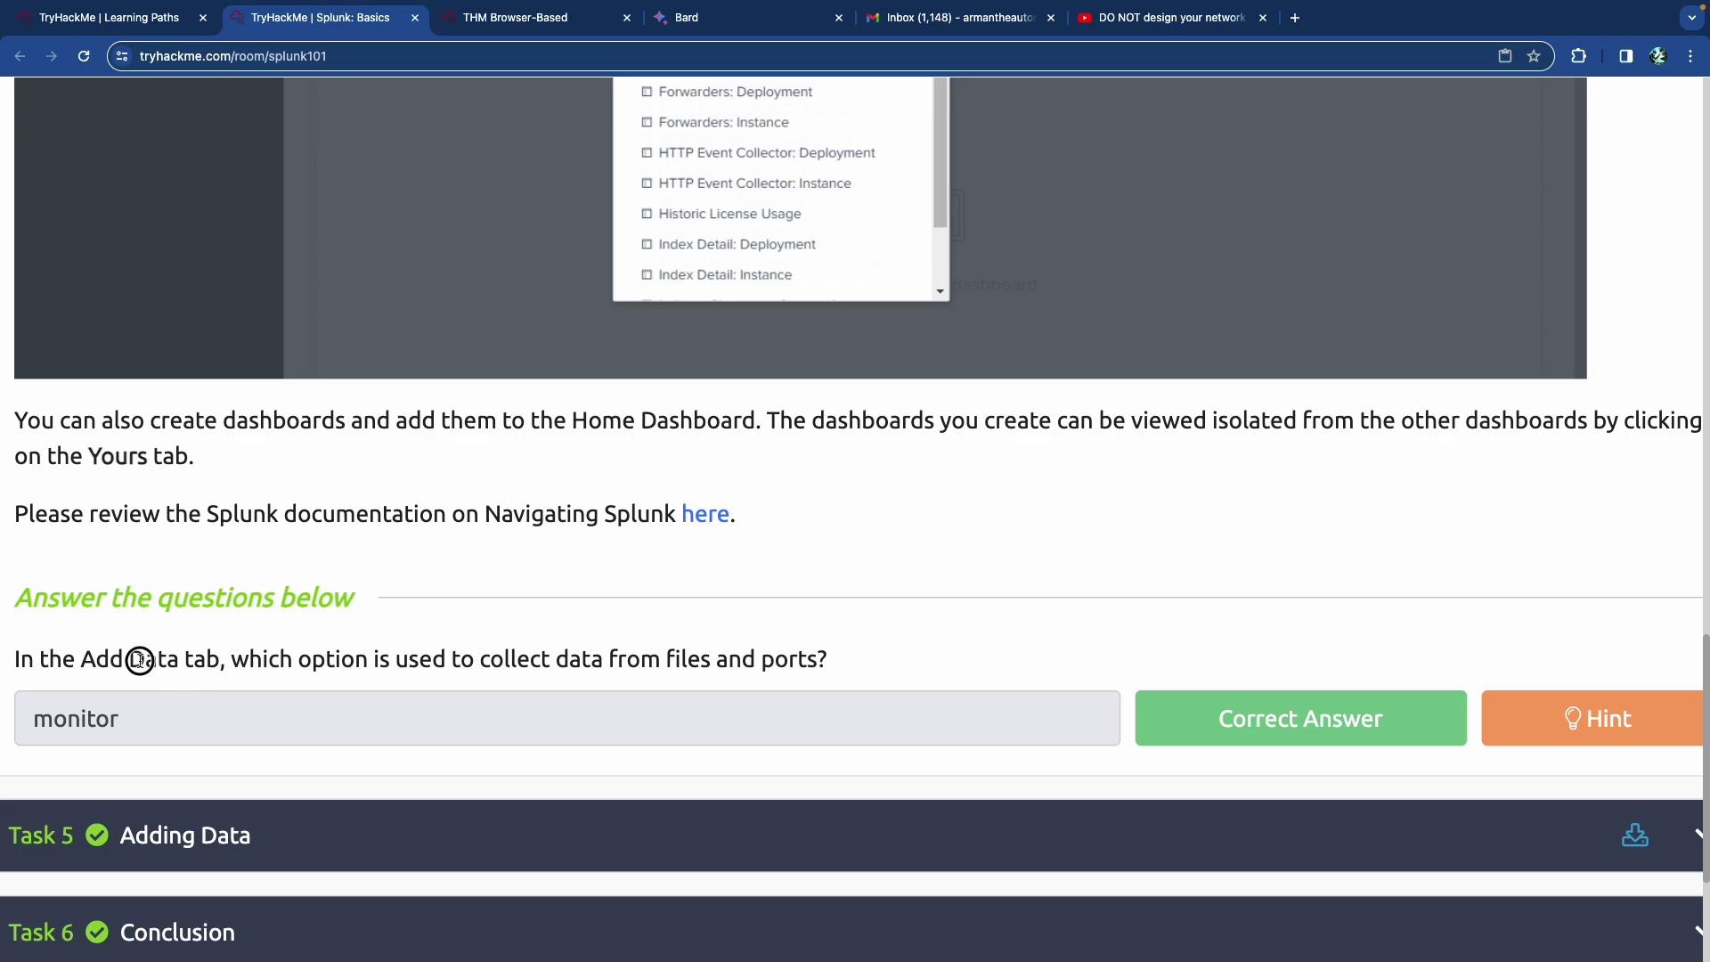
pyautogui.moveTo(493, 659); pyautogui.dragTo(765, 659)
pyautogui.click(765, 657)
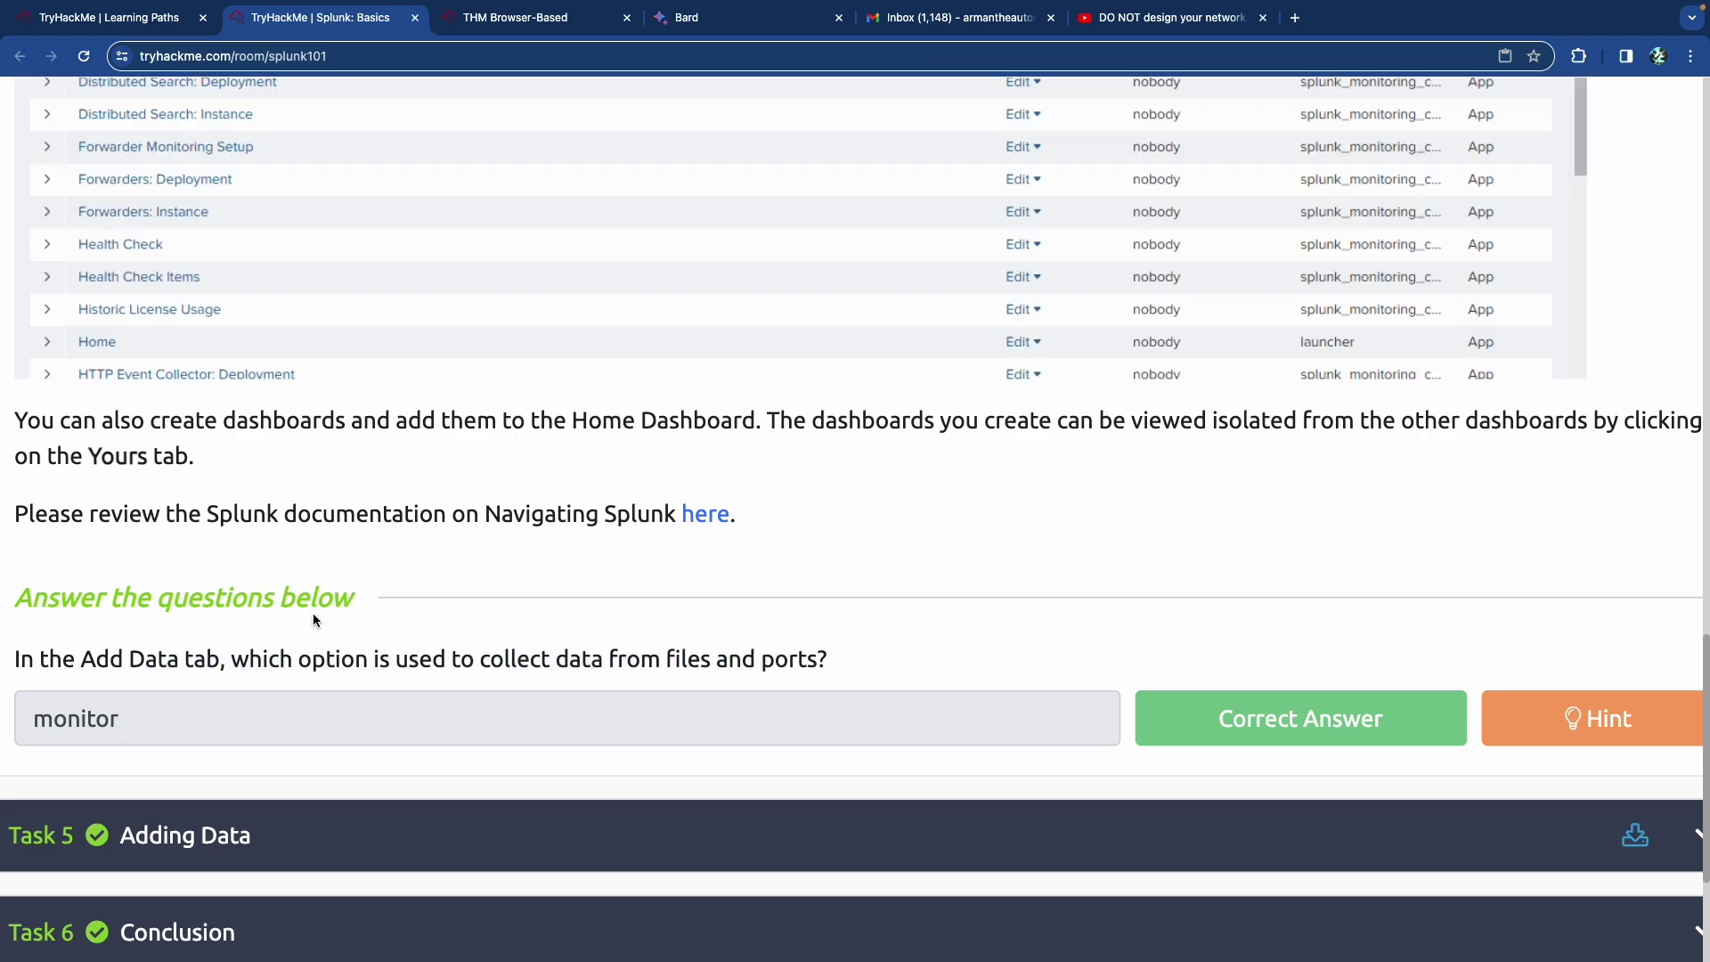
# Step: Expand Task 5 Adding Data and read the enlarged chart describing each data source category
pyautogui.press('super+minus')
pyautogui.press('super+minus')
pyautogui.press('super+minus')
pyautogui.press('super+minus')
pyautogui.scroll(-3, 594, 604)
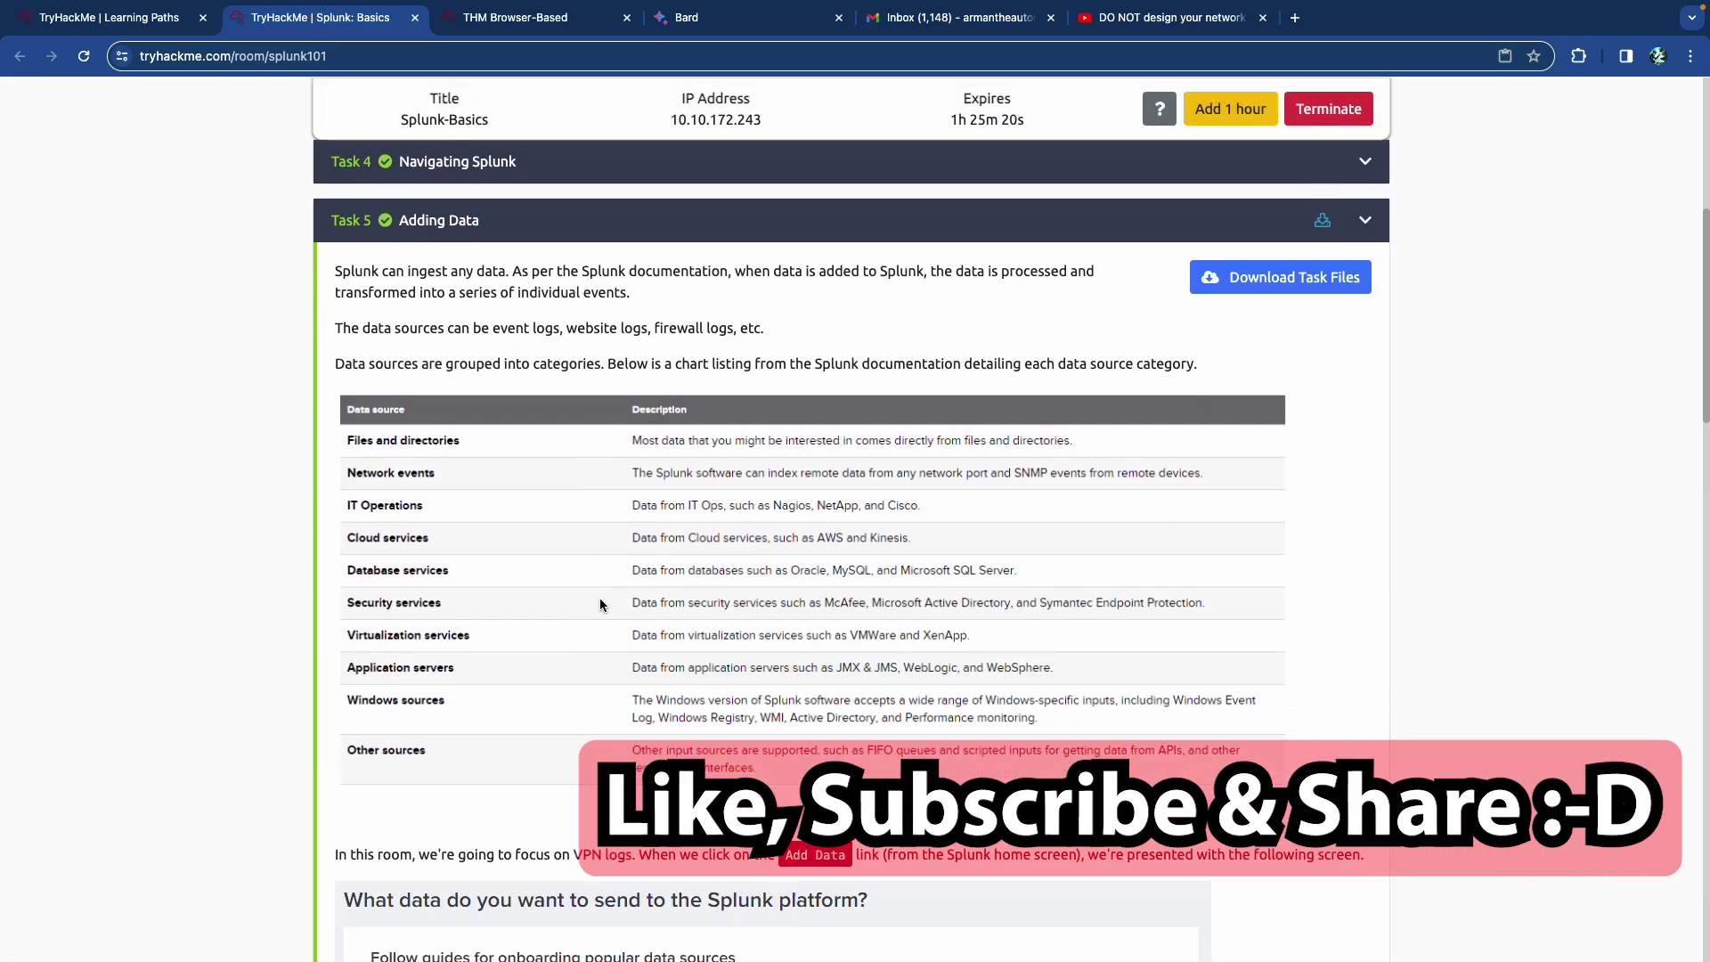
pyautogui.click(533, 581)
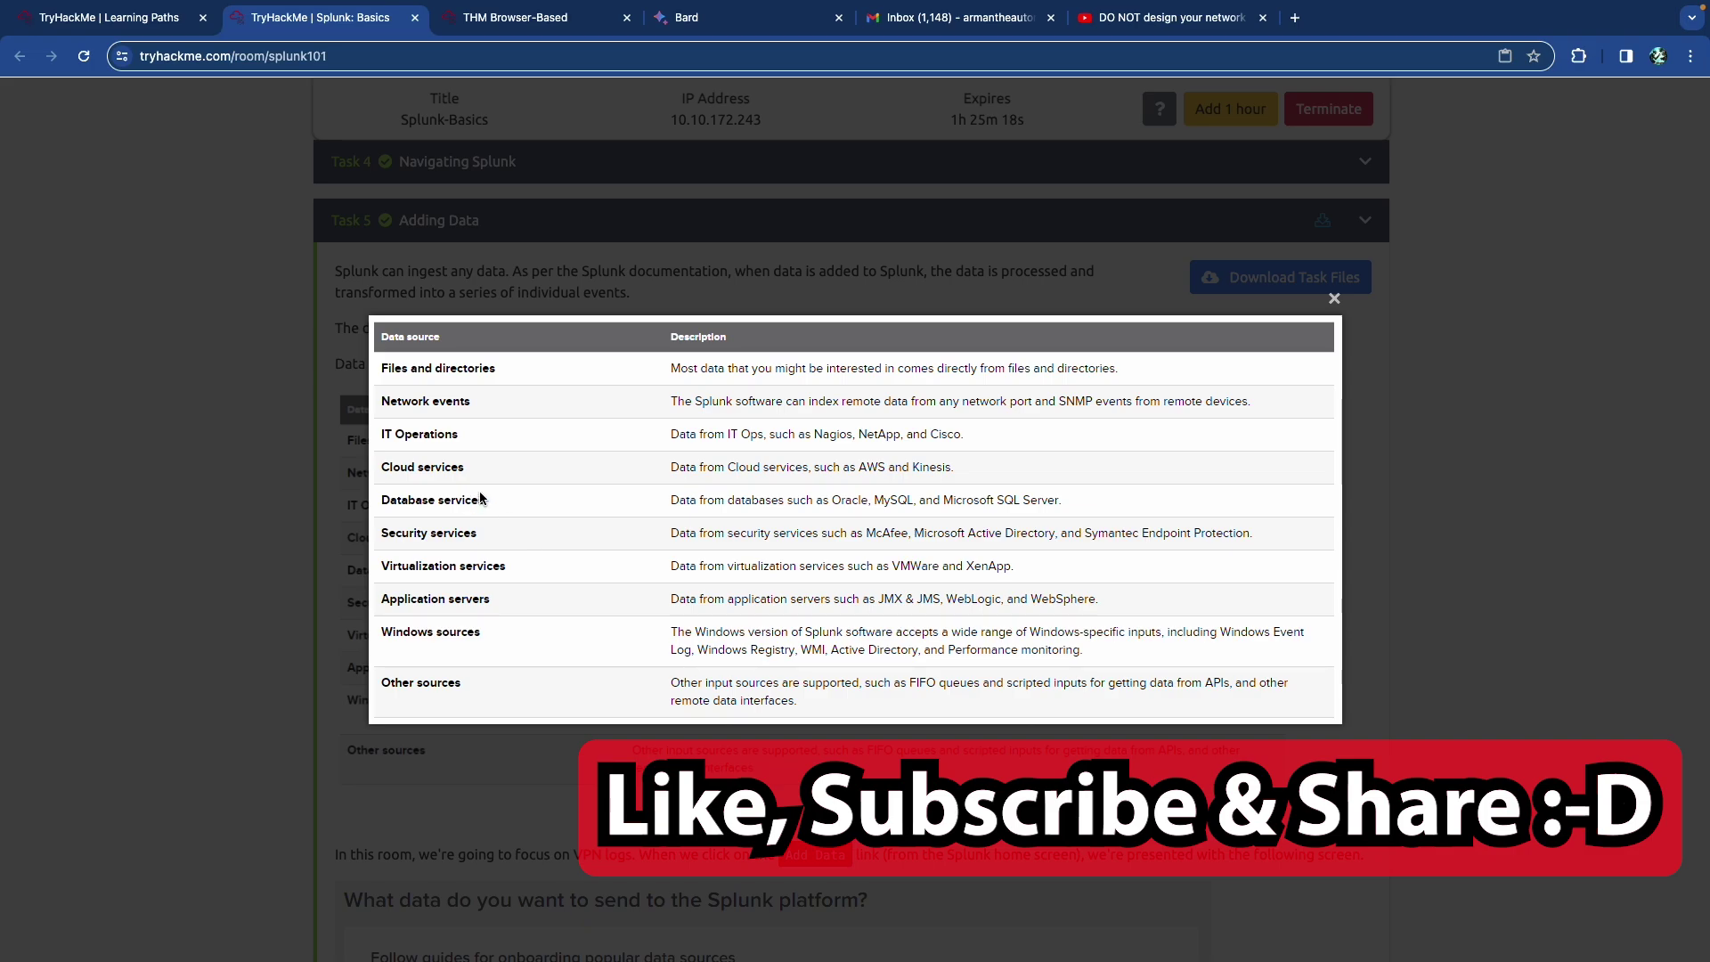
pyautogui.scroll(5, 655, 472)
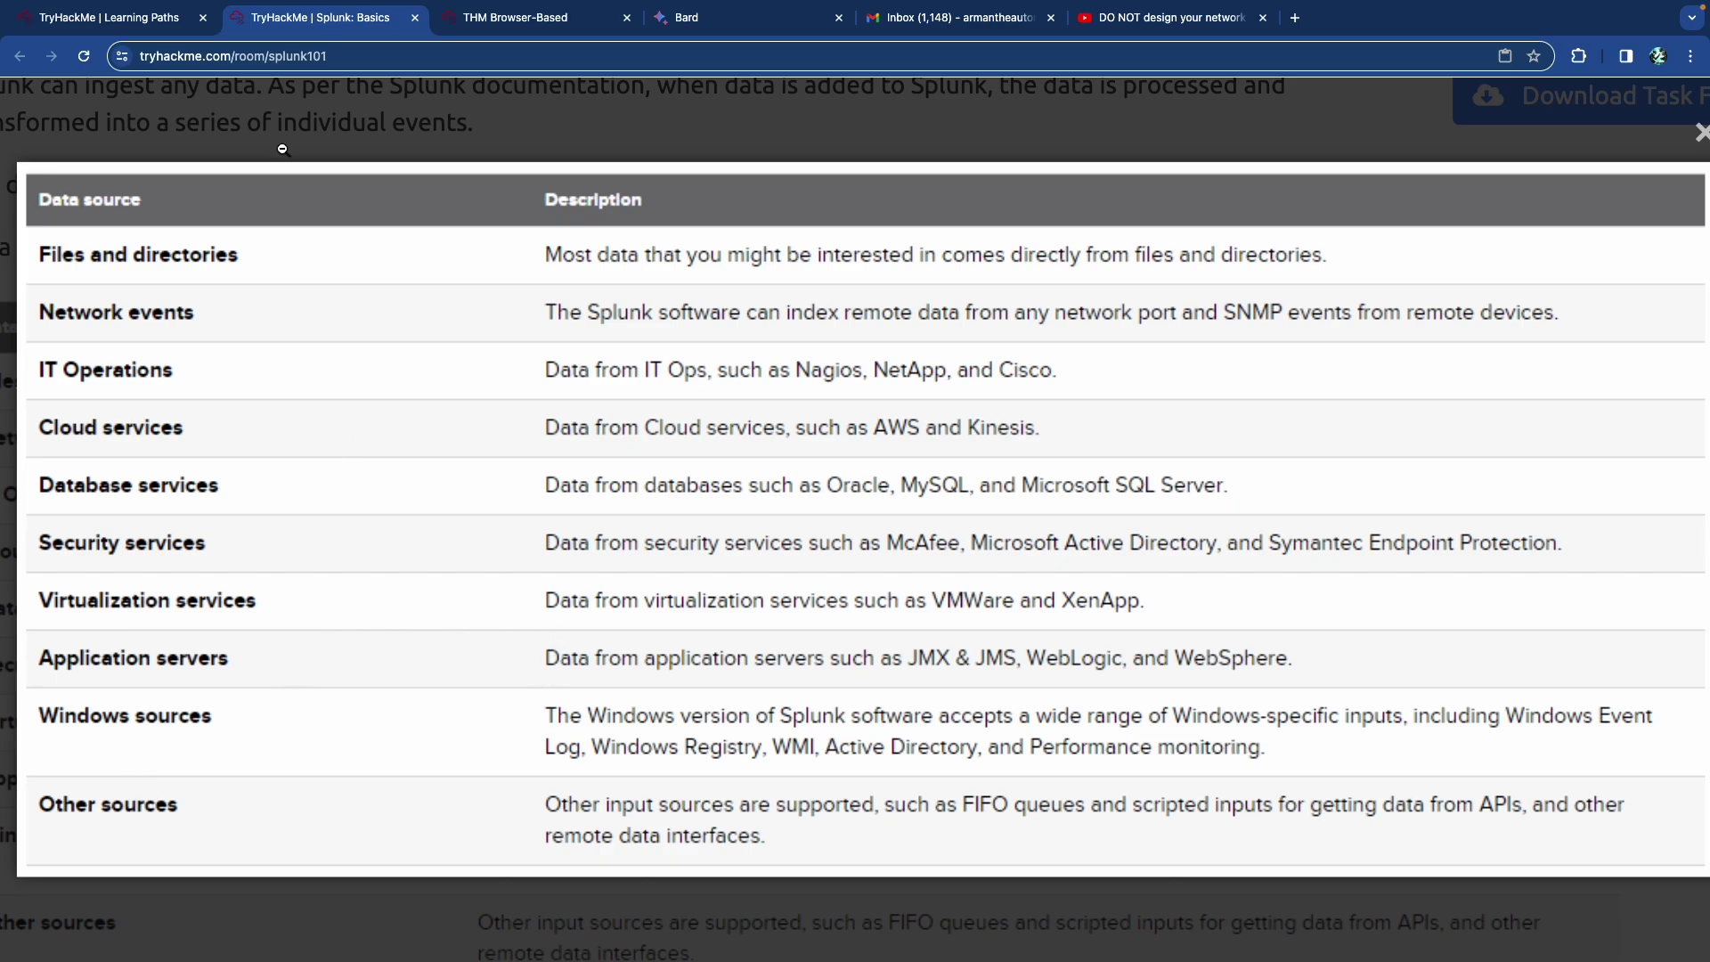
pyautogui.click(318, 130)
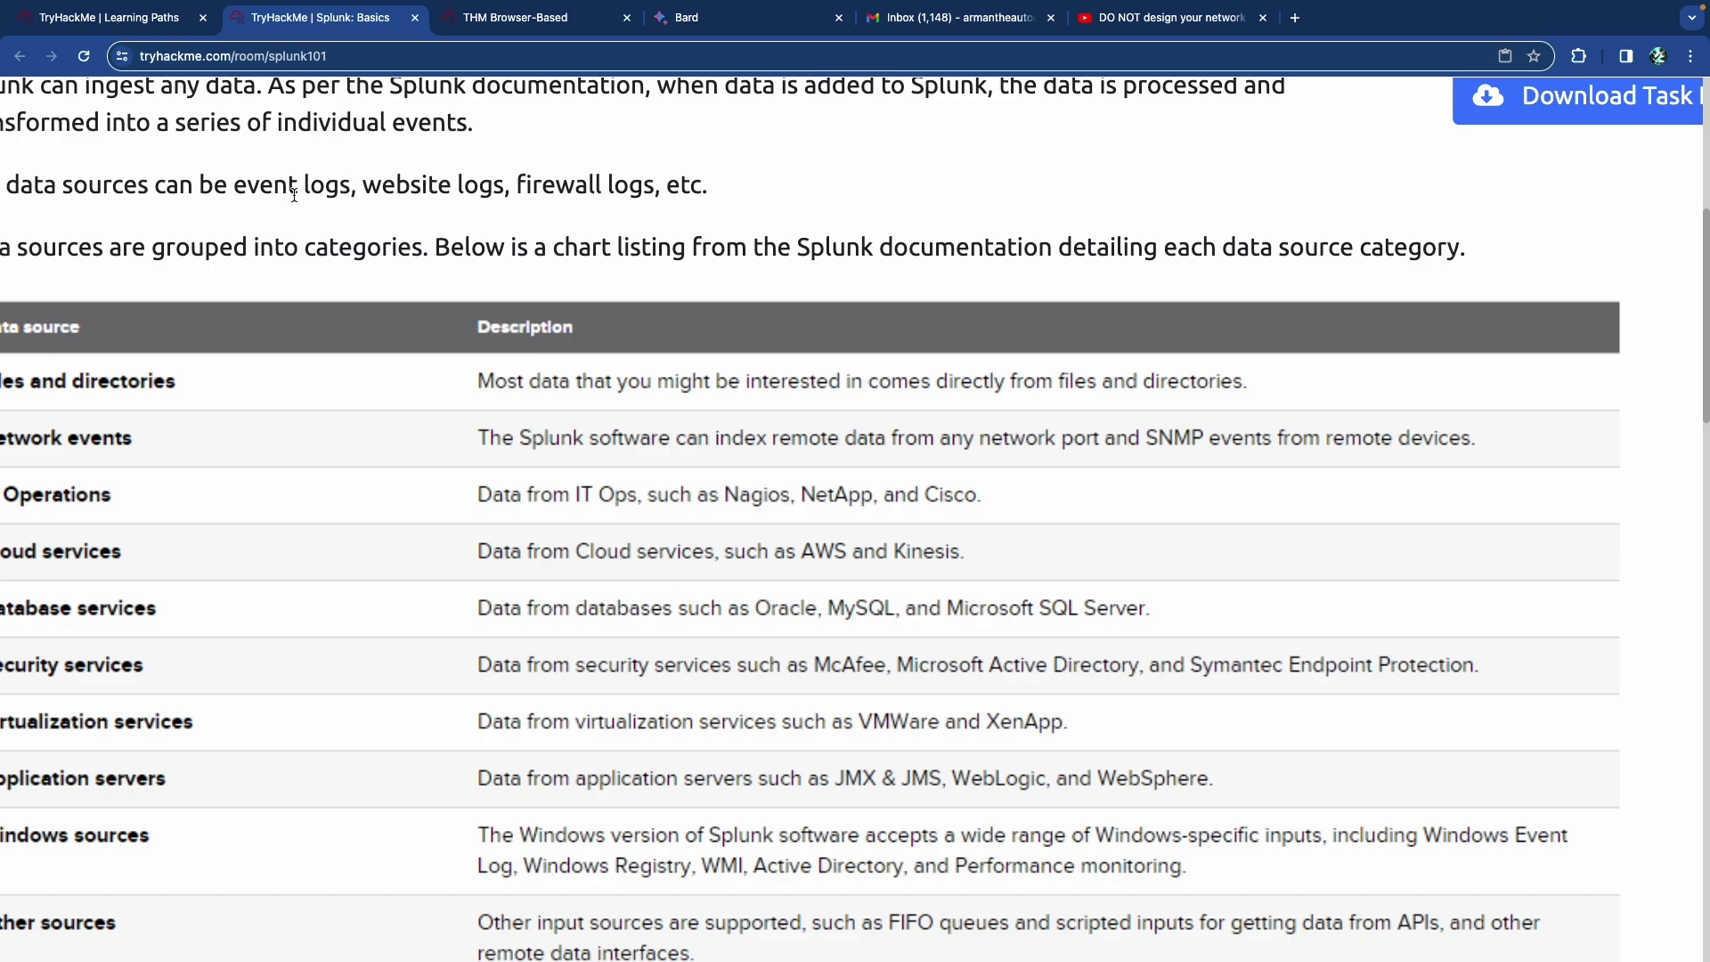
# Step: Examine the Task 5 Add Data illustration with its onboarding guides and the Upload, Monitor and Forward methods
pyautogui.scroll(2, 365, 218)
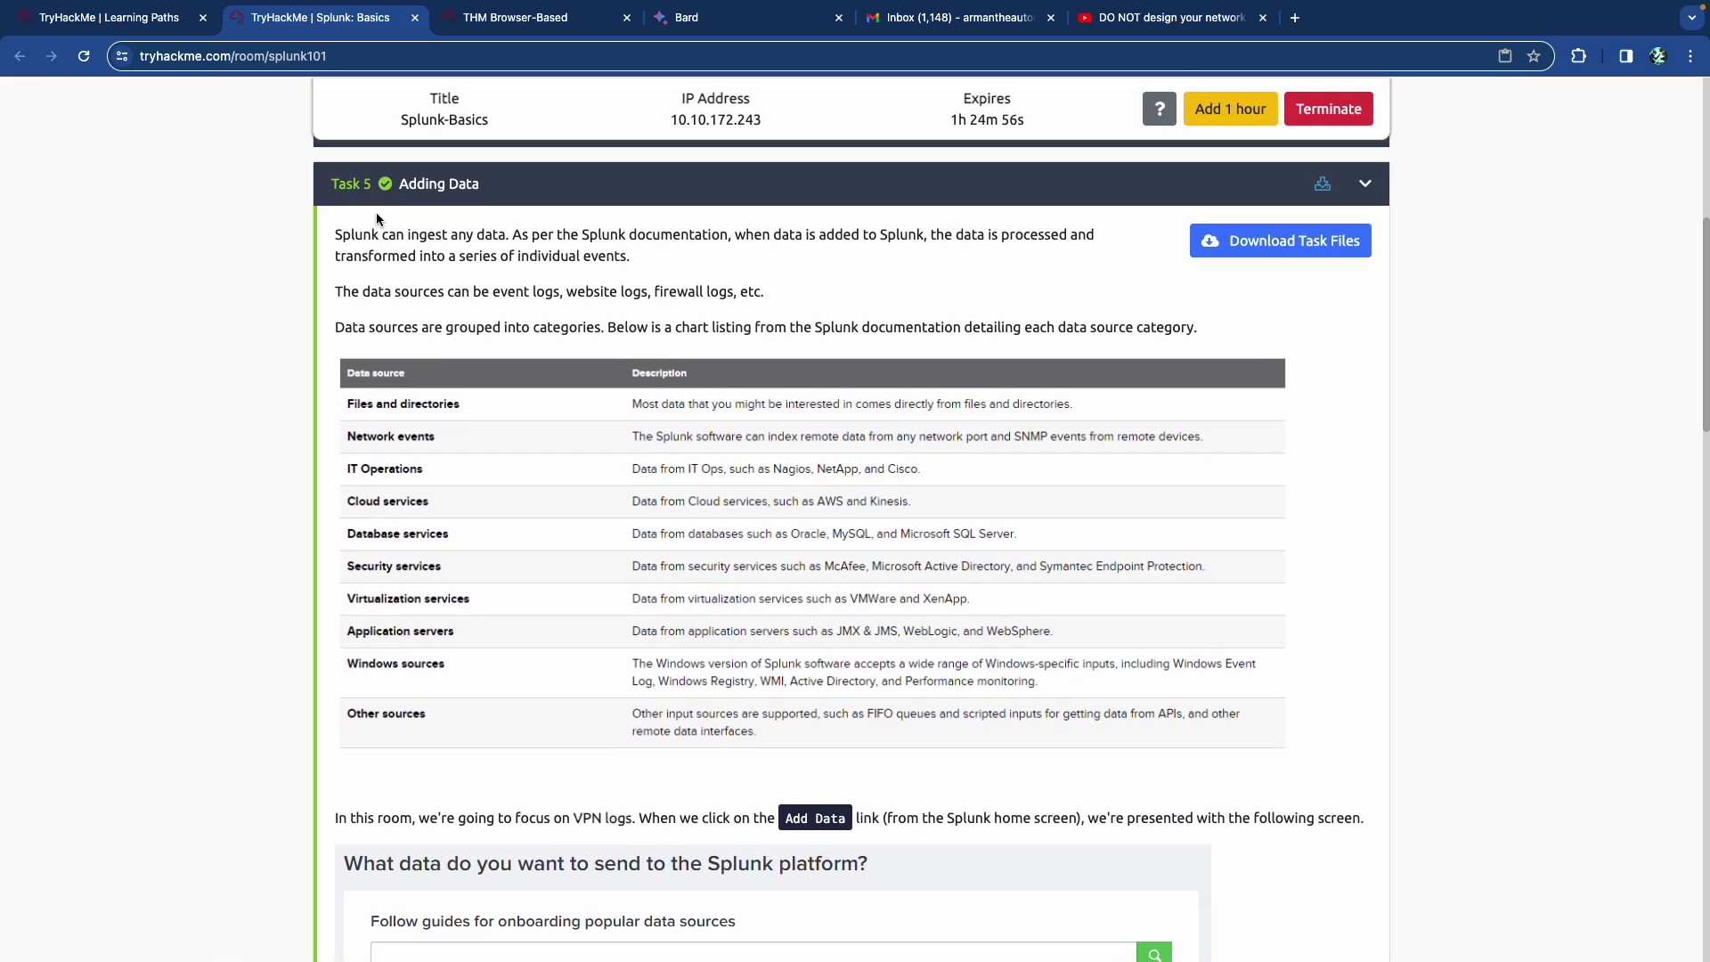
pyautogui.scroll(-6, 376, 218)
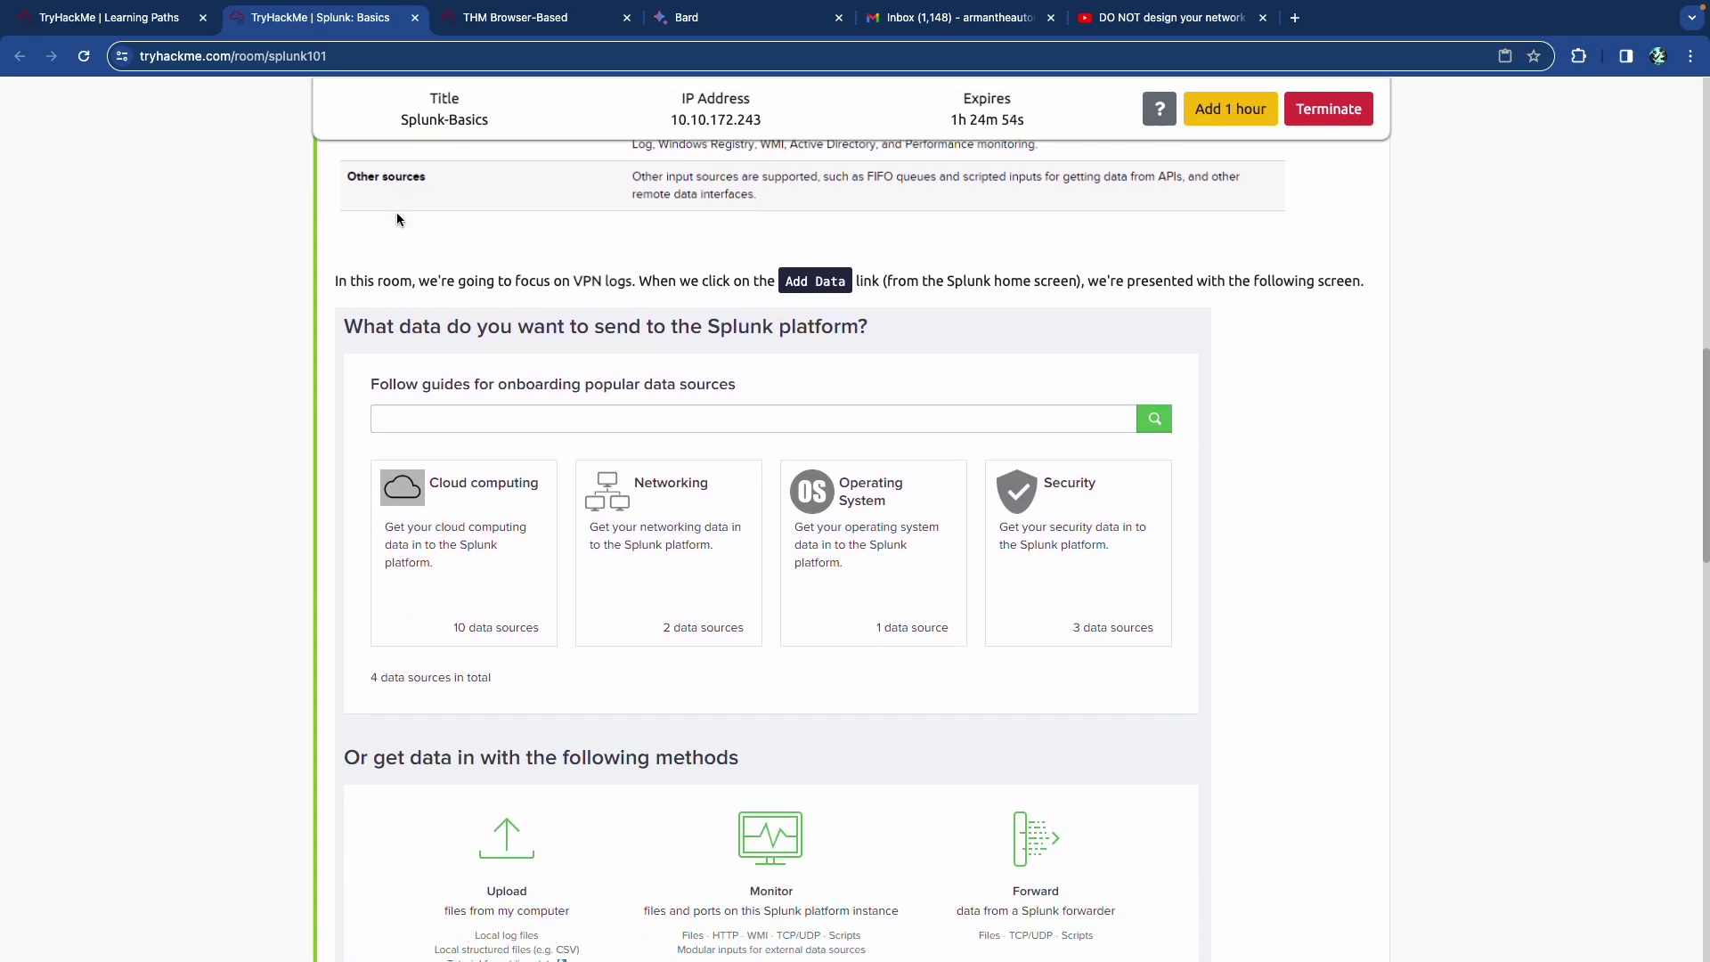
pyautogui.scroll(-1, 397, 216)
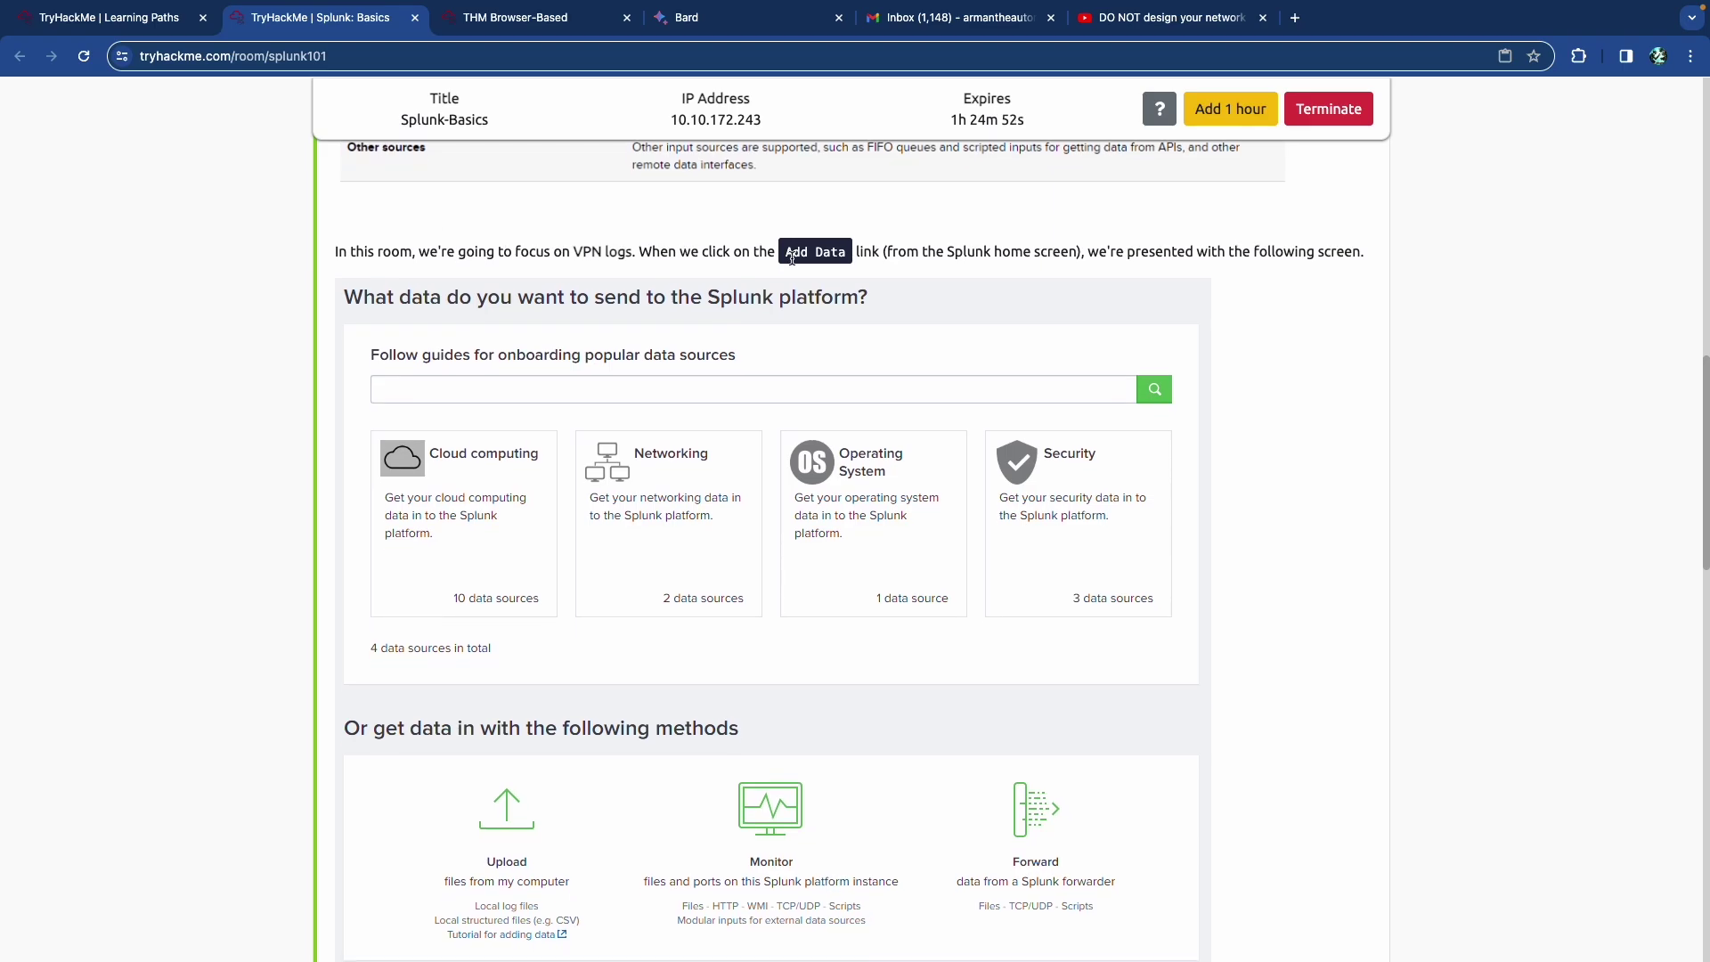
pyautogui.scroll(-4, 563, 385)
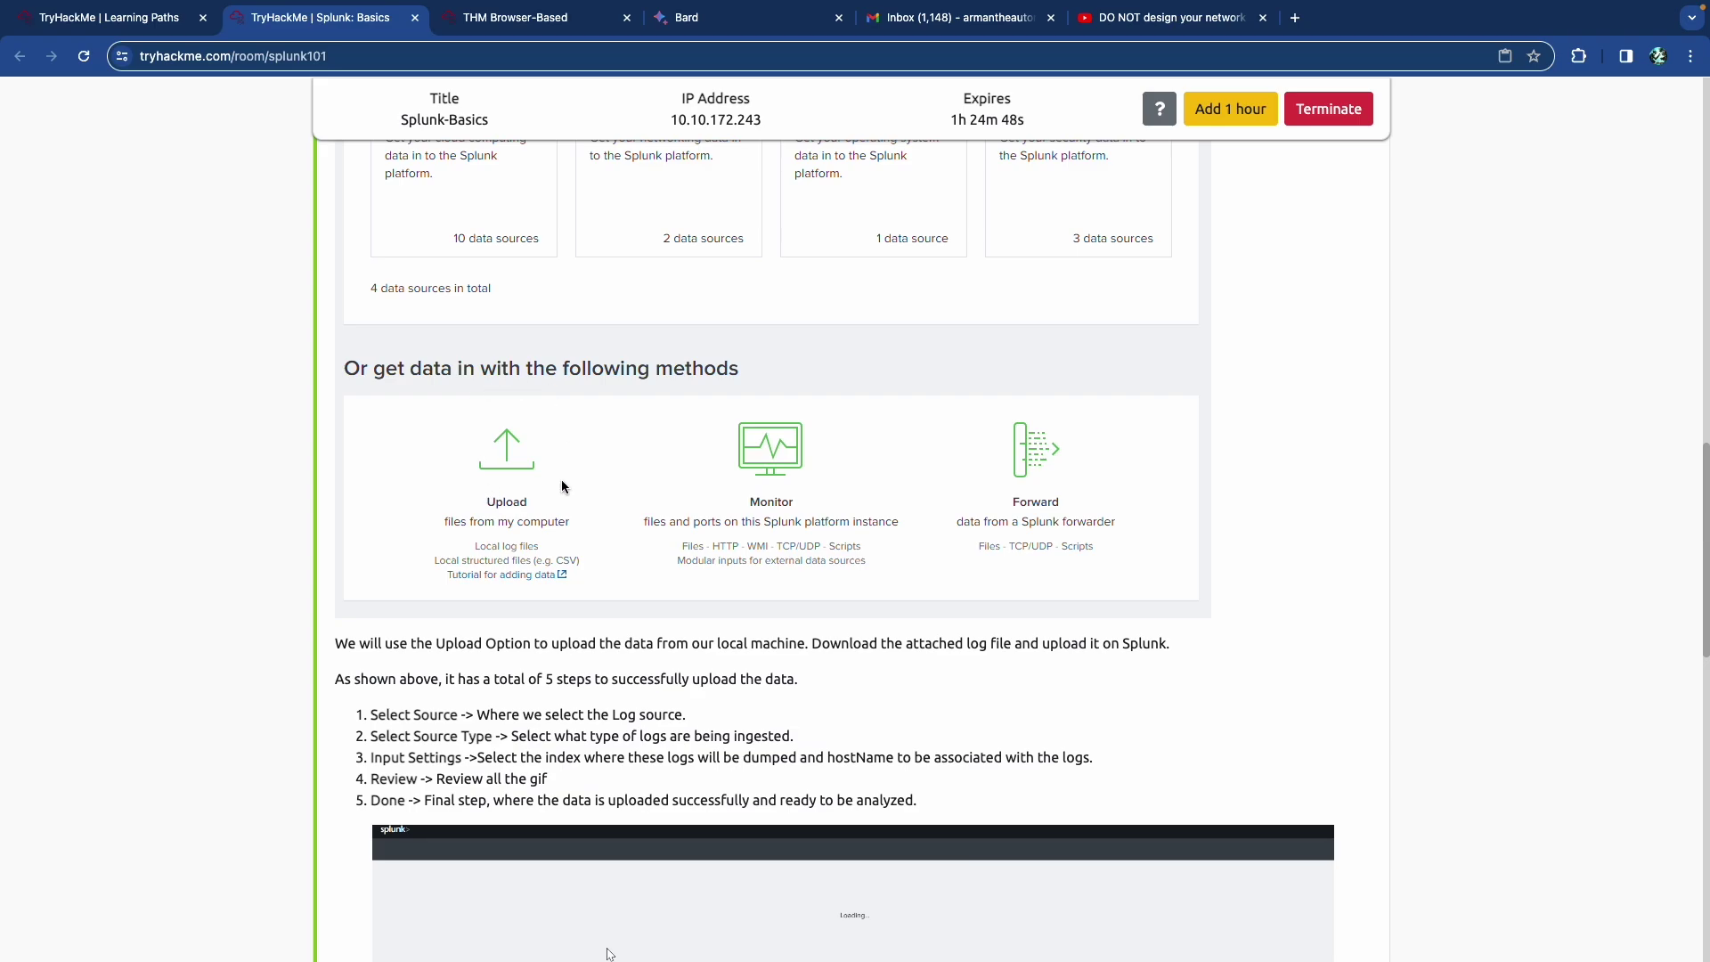
pyautogui.scroll(-4, 474, 540)
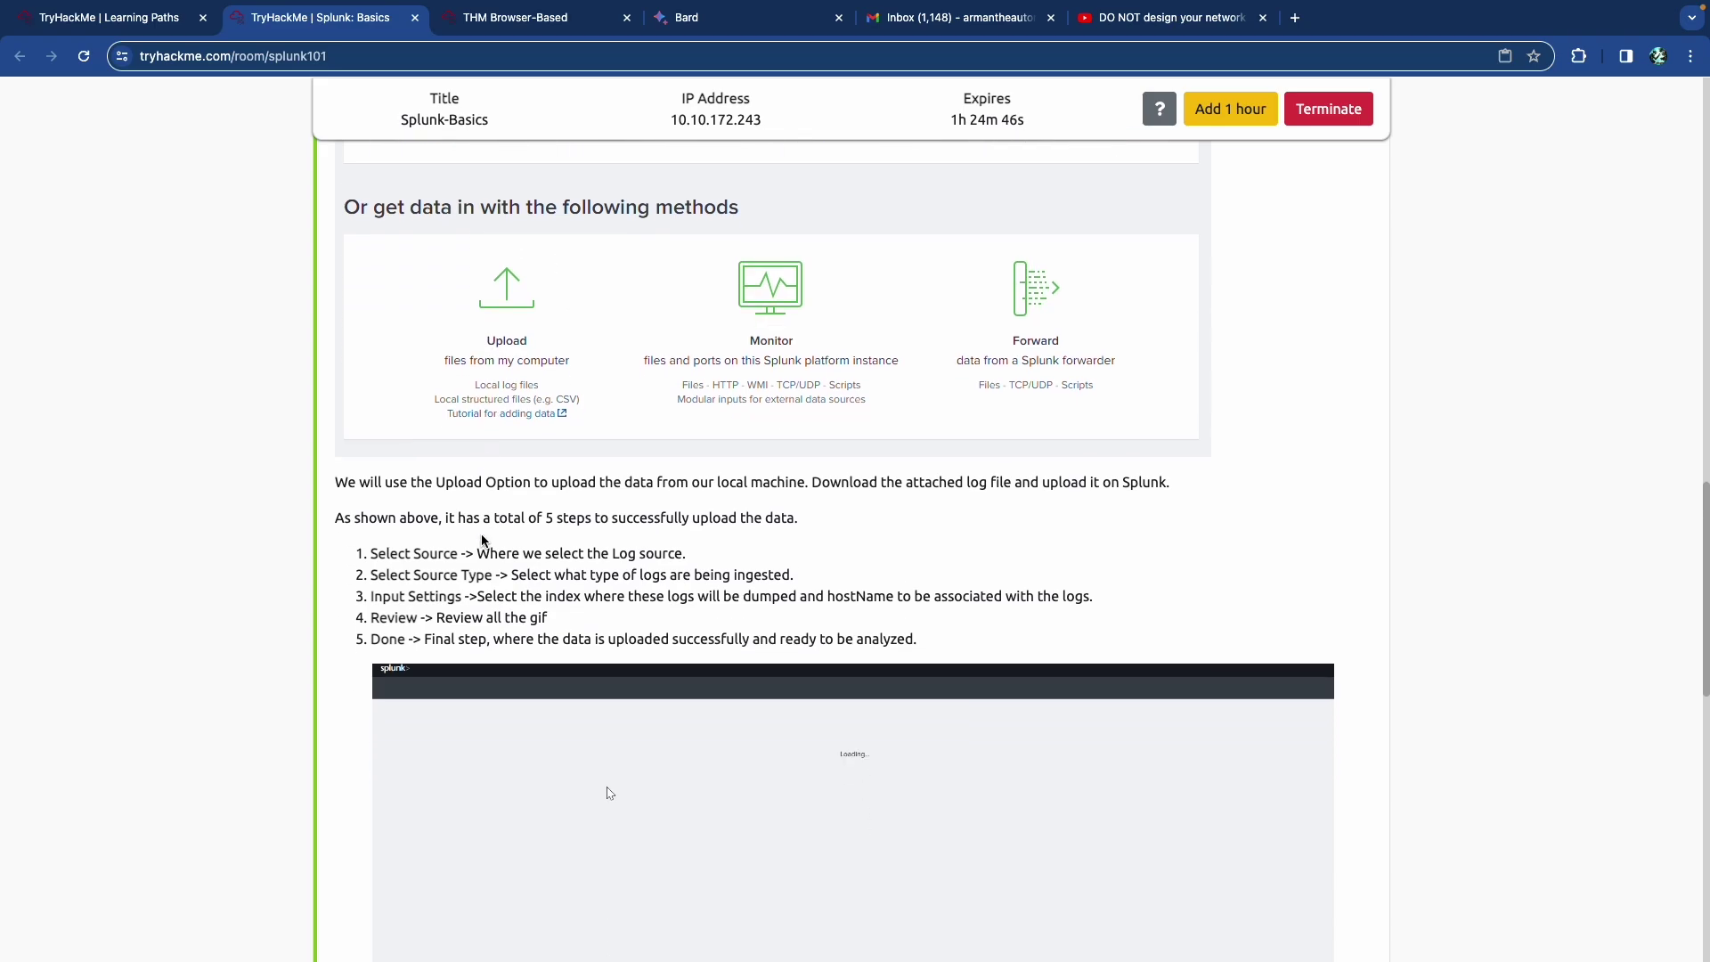
pyautogui.scroll(-1, 484, 540)
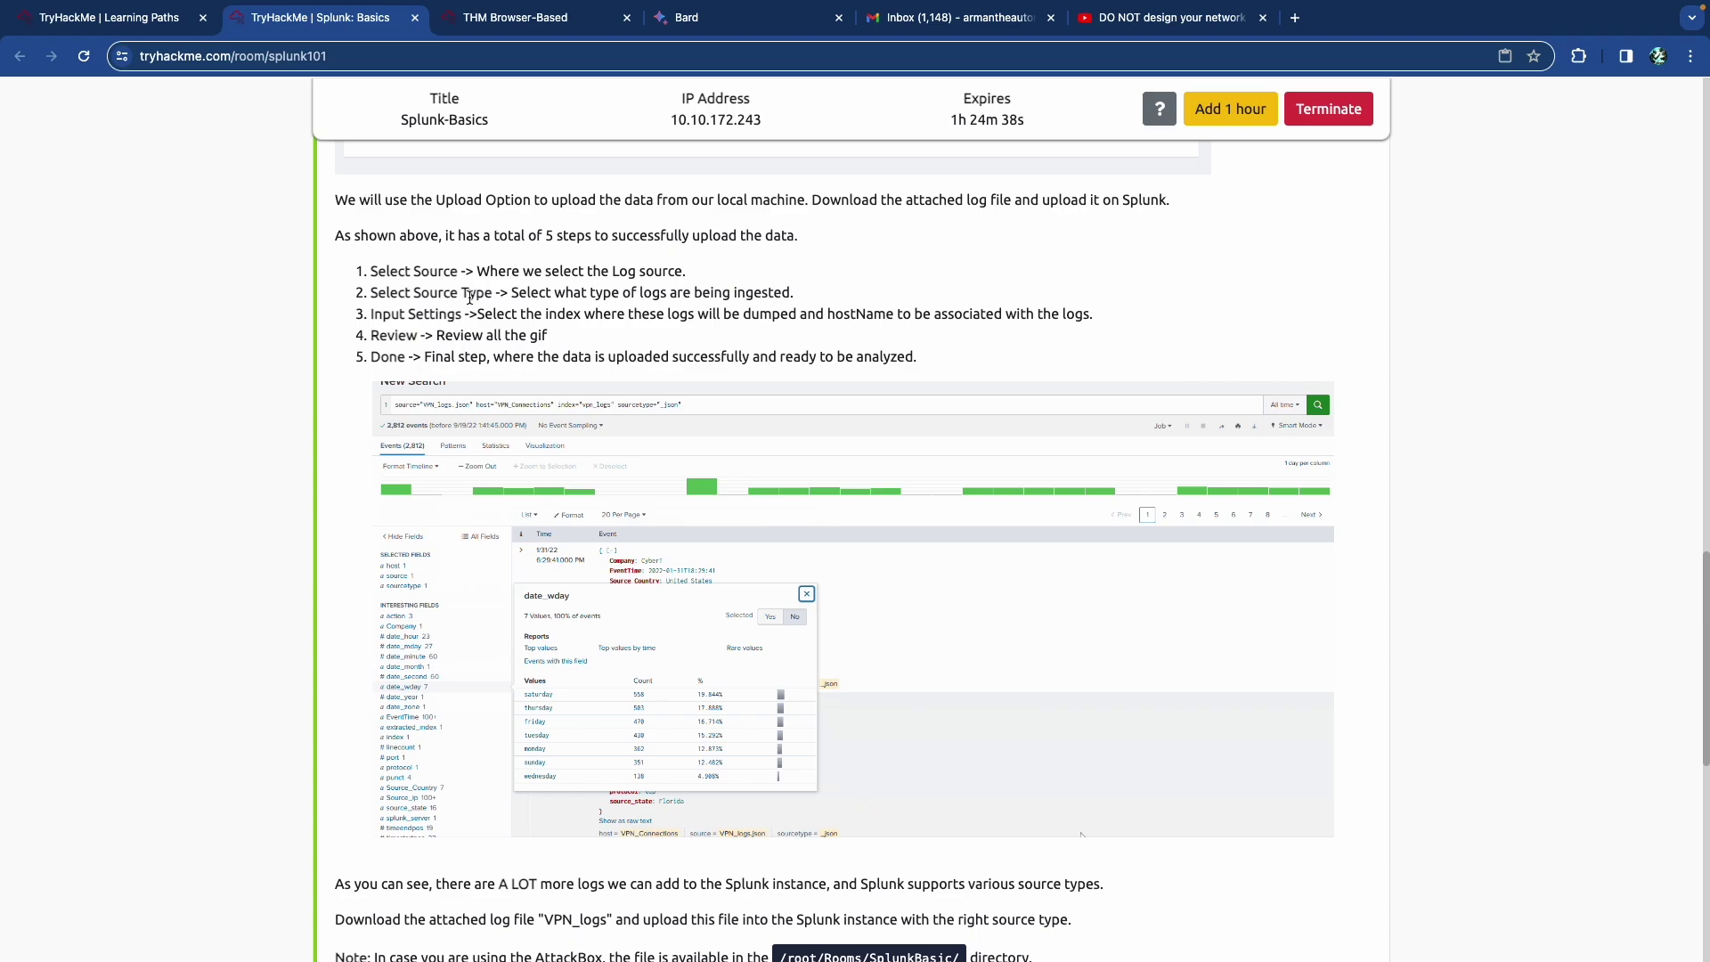
# Step: Enlarge the Task 5 upload instructions and read the introduction and the Select Source stage
pyautogui.hotkey('ctrl', '+')
pyautogui.hotkey('ctrl', '+')
pyautogui.hotkey('ctrl', '+')
pyautogui.hotkey('ctrl', '+')
pyautogui.hscroll(-1, 469, 304)
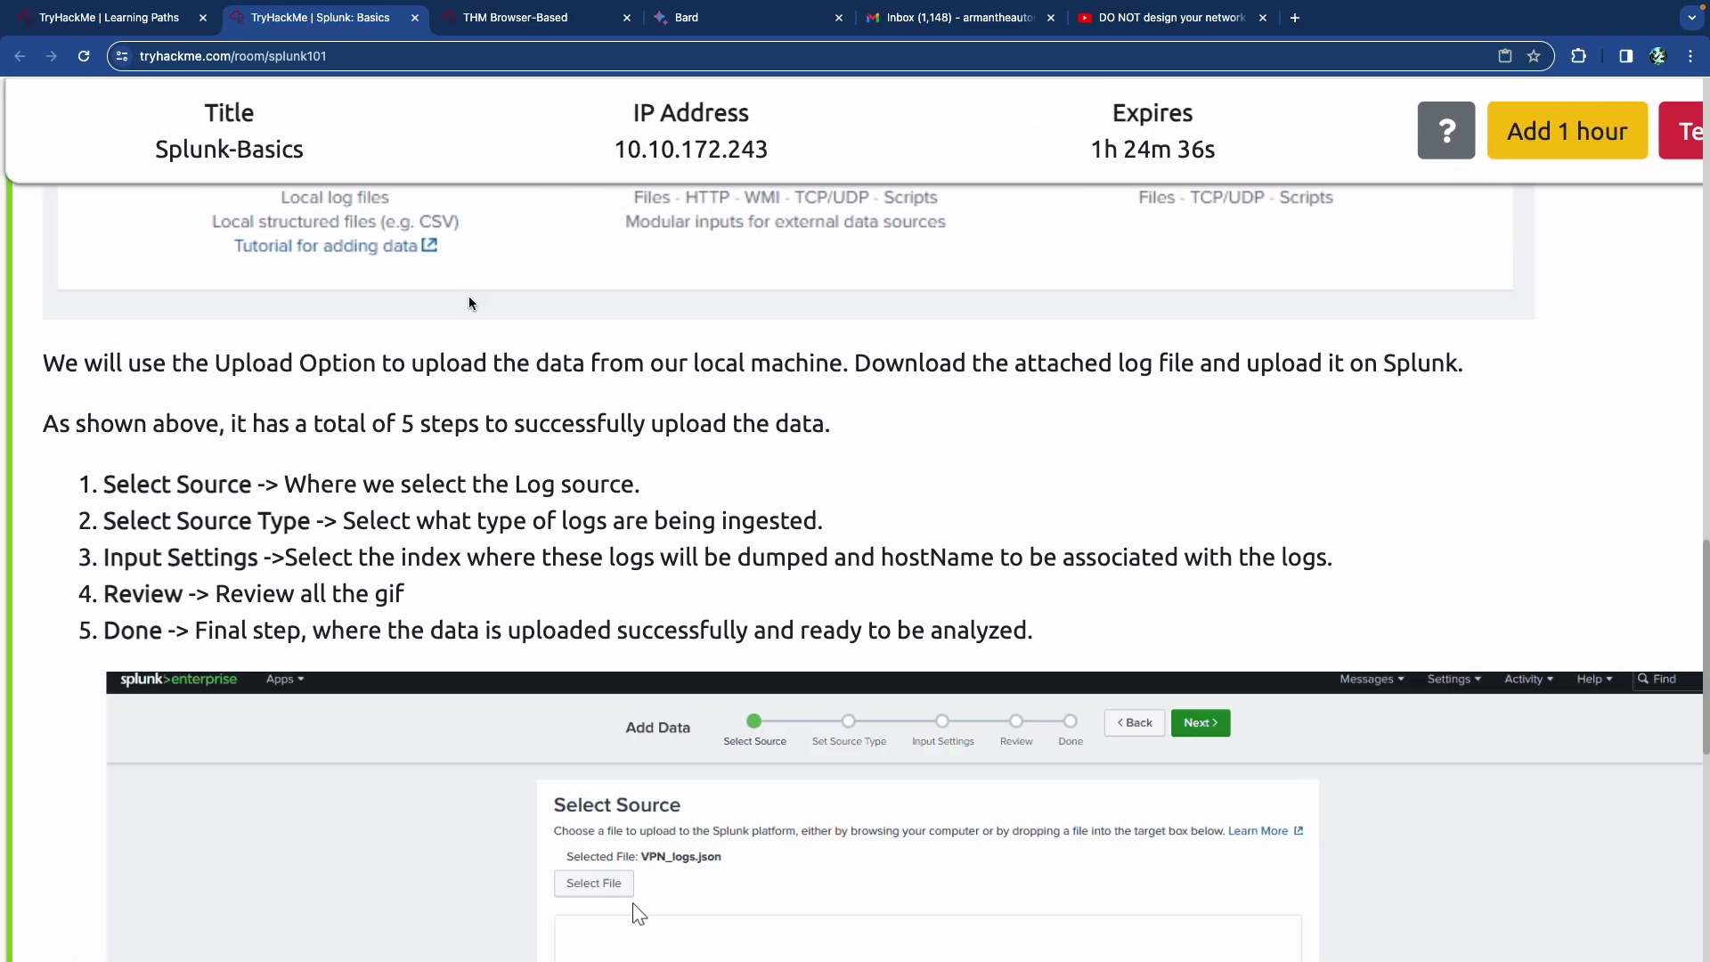
pyautogui.moveTo(436, 424); pyautogui.dragTo(711, 424)
pyautogui.click(500, 414)
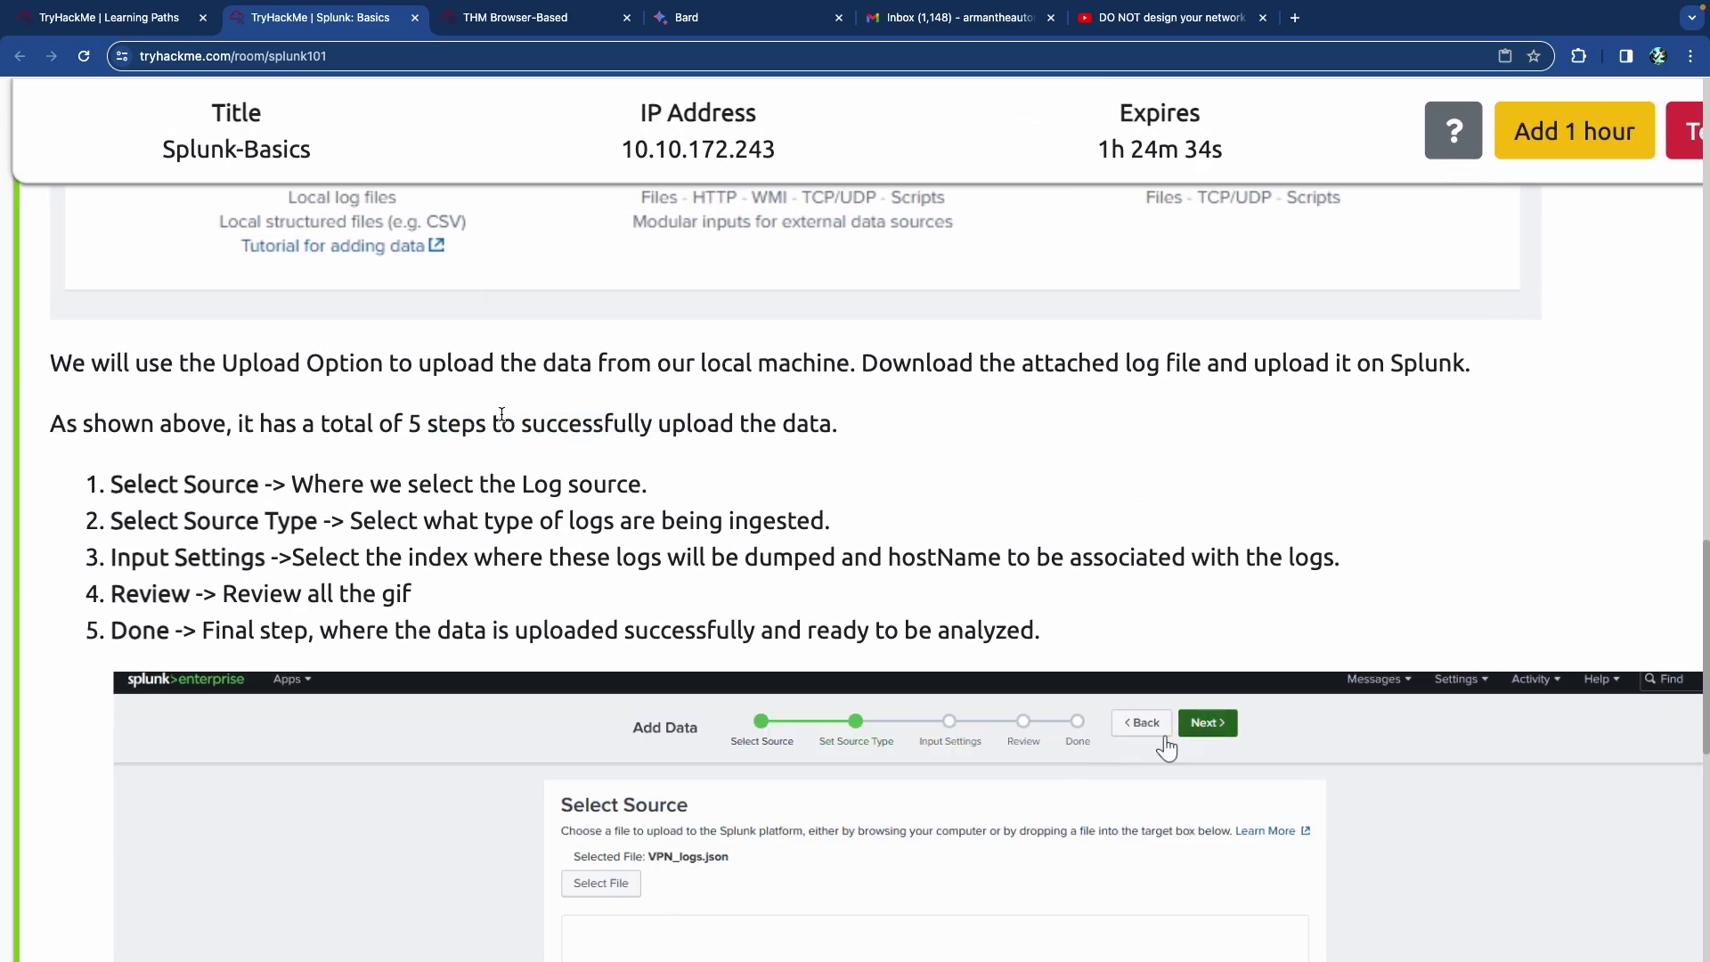
pyautogui.scroll(-1, 499, 414)
pyautogui.moveTo(197, 405); pyautogui.dragTo(427, 408)
pyautogui.click(538, 395)
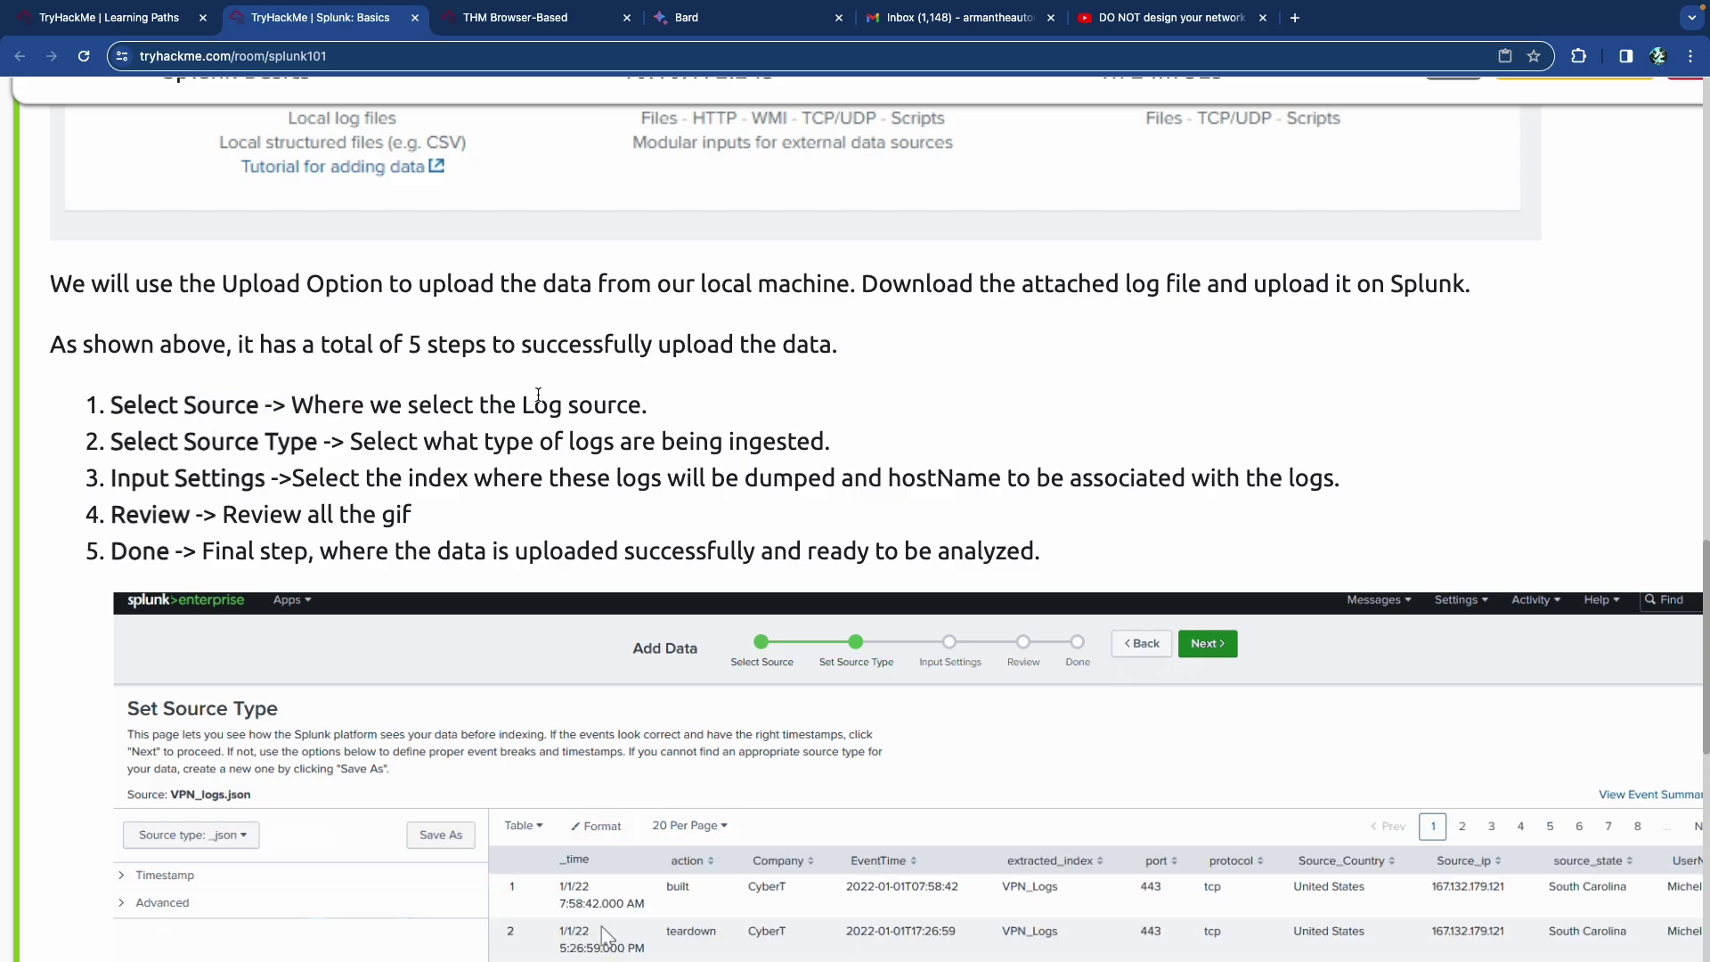
# Step: Read the Select Source Type, Input Settings, Review and Done stages of the Task 5 upload instructions
pyautogui.moveTo(158, 441); pyautogui.dragTo(766, 441)
pyautogui.click(486, 440)
pyautogui.click(766, 441)
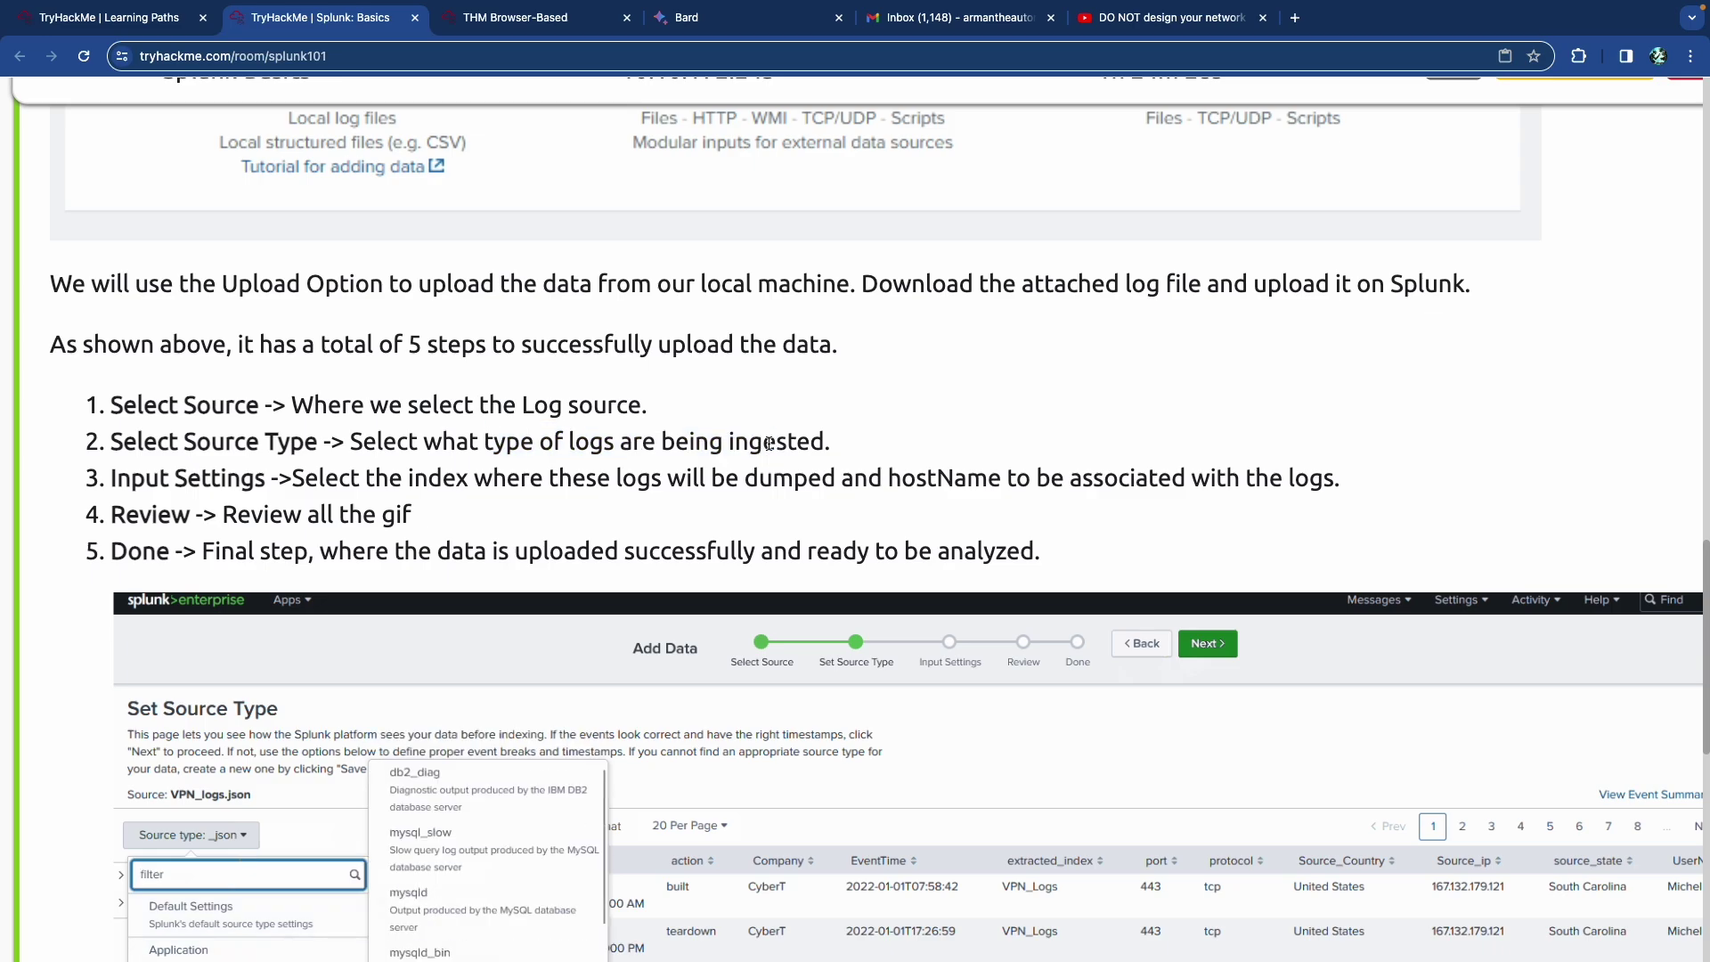
pyautogui.moveTo(160, 479); pyautogui.dragTo(536, 481)
pyautogui.click(535, 481)
pyautogui.moveTo(427, 478); pyautogui.dragTo(927, 478)
pyautogui.click(927, 478)
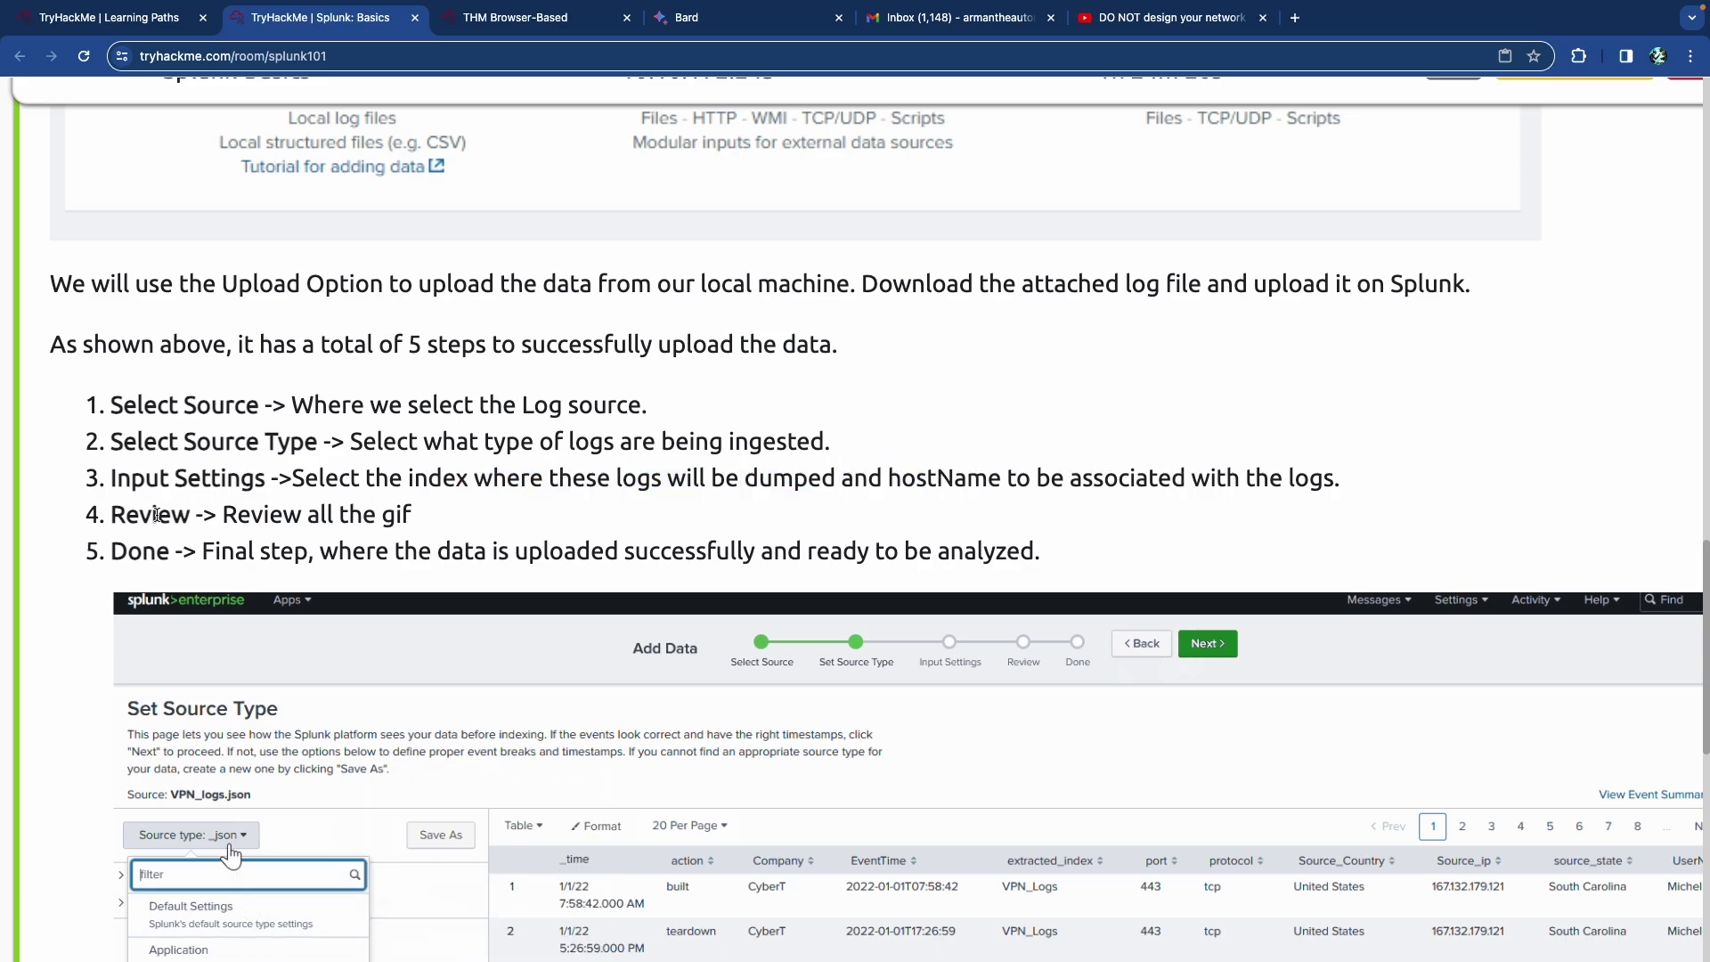
pyautogui.moveTo(163, 554); pyautogui.dragTo(462, 546)
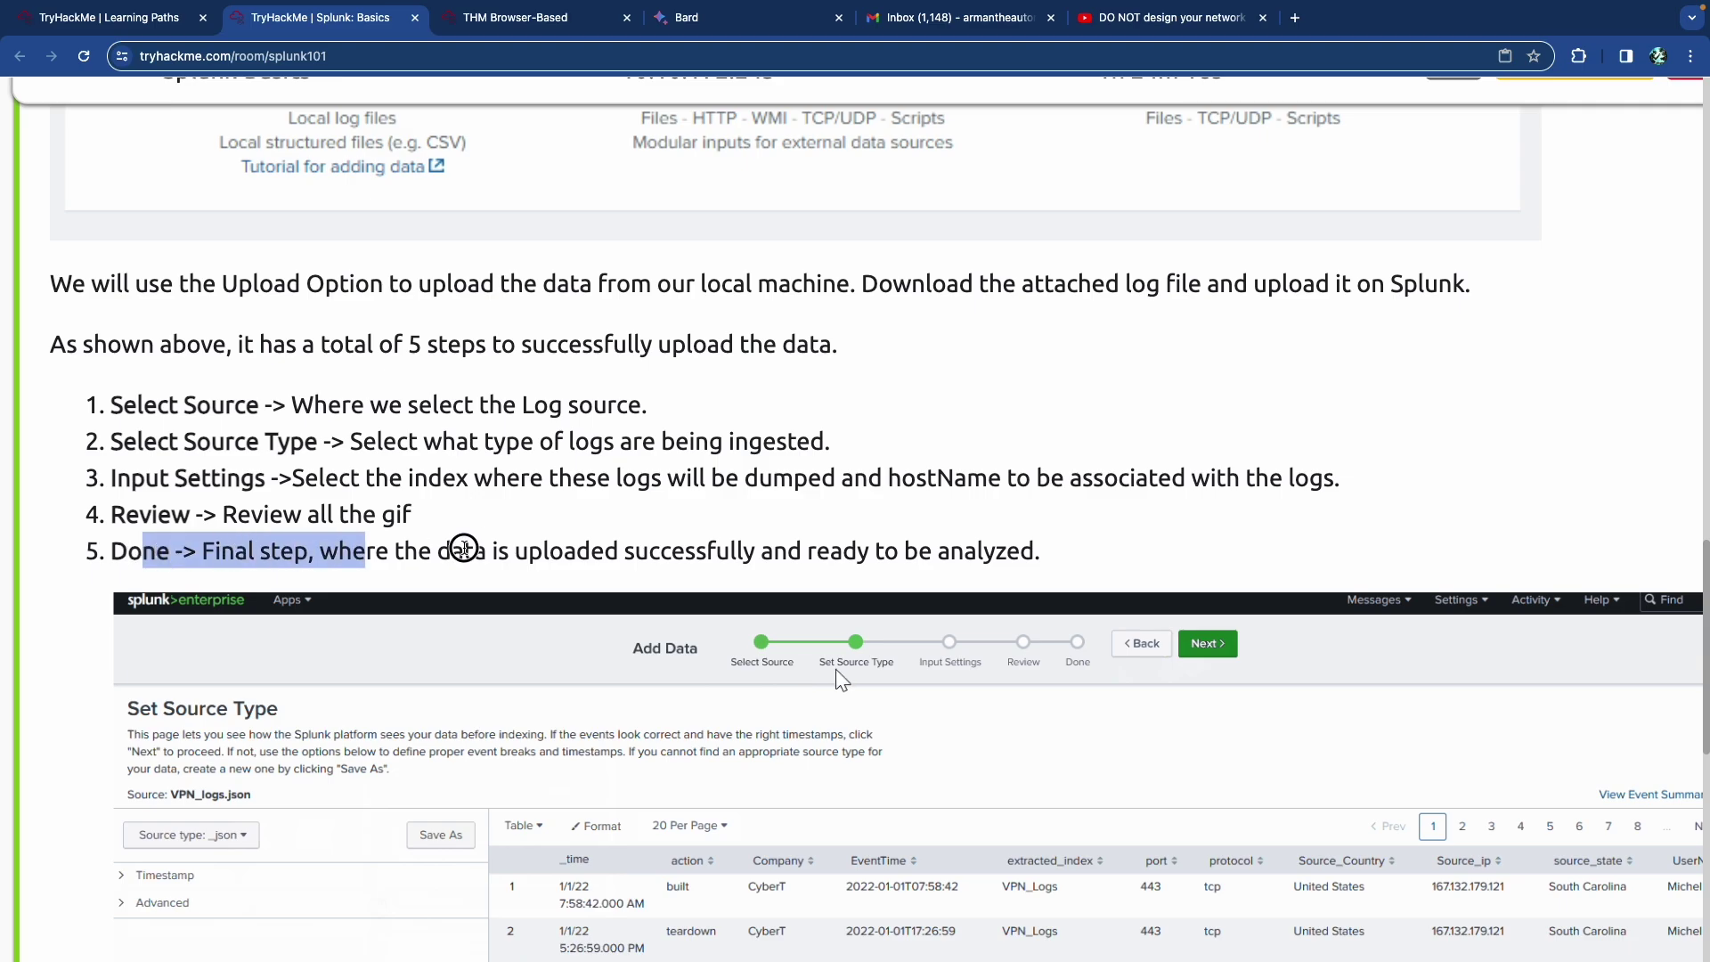
pyautogui.click(353, 735)
# Step: Review the Task 5 upload demonstration, the note on the log file's AttackBox directory, and the questions about the VPN logs
pyautogui.hotkey('ctrl', '-')
pyautogui.hotkey('ctrl', '-')
pyautogui.hotkey('ctrl', '-')
pyautogui.hotkey('ctrl', '-')
pyautogui.scroll(-3, 398, 411)
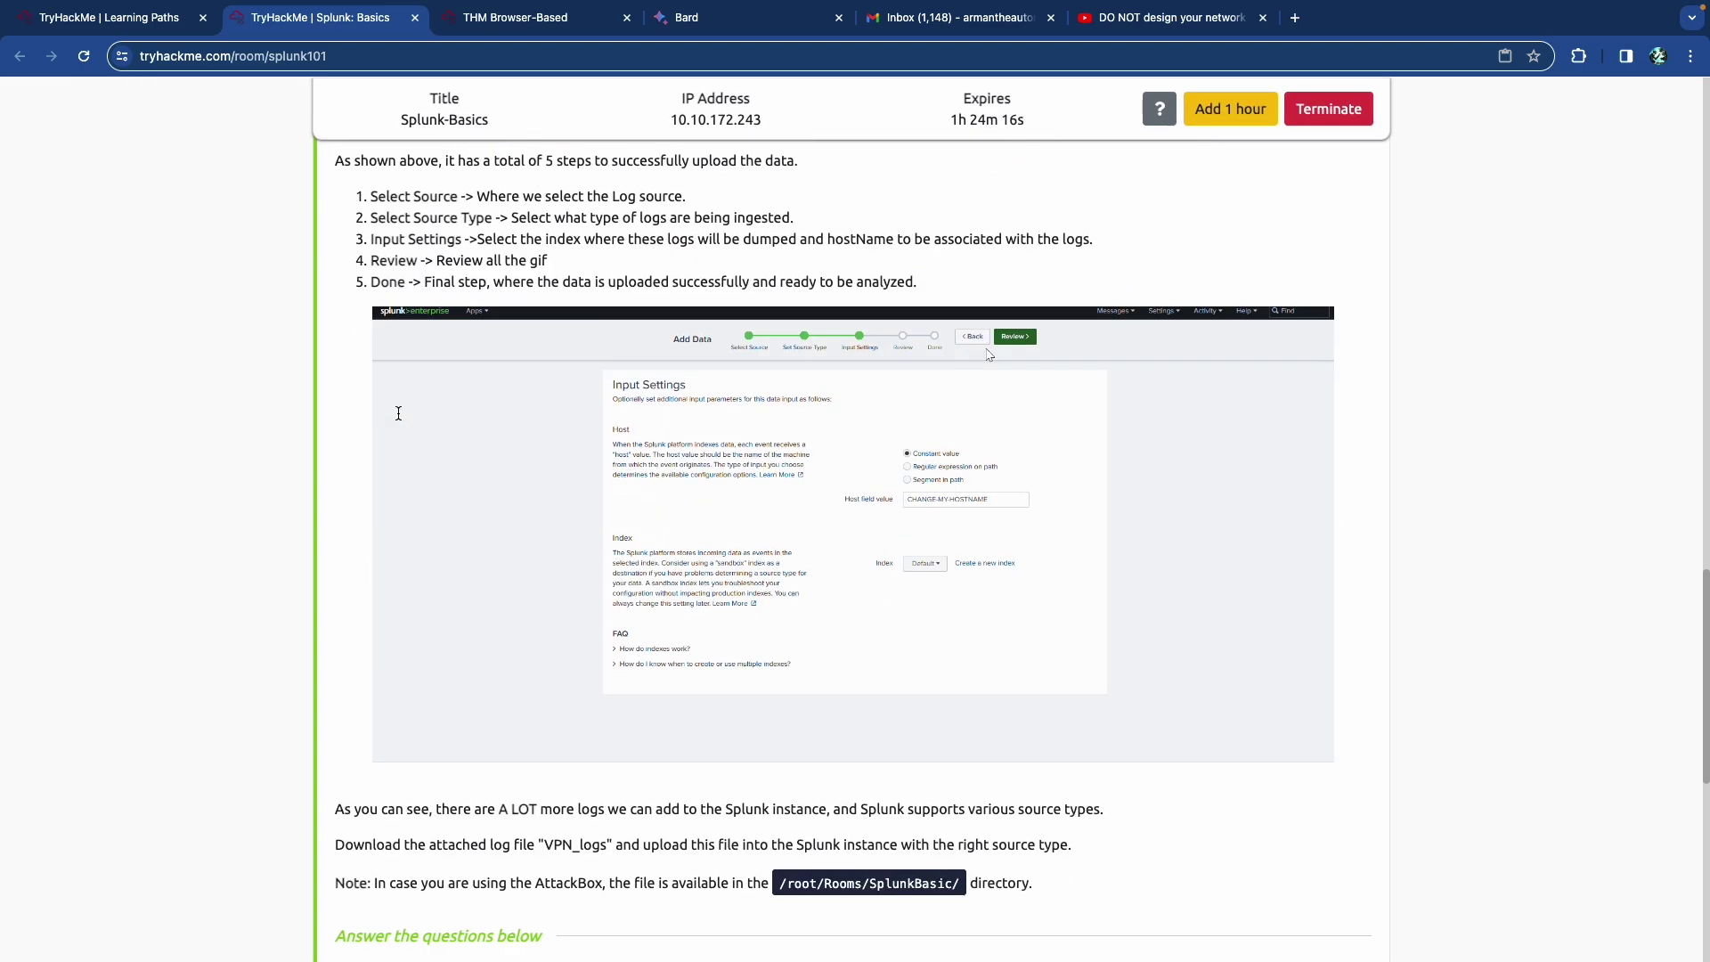
pyautogui.scroll(-1, 397, 411)
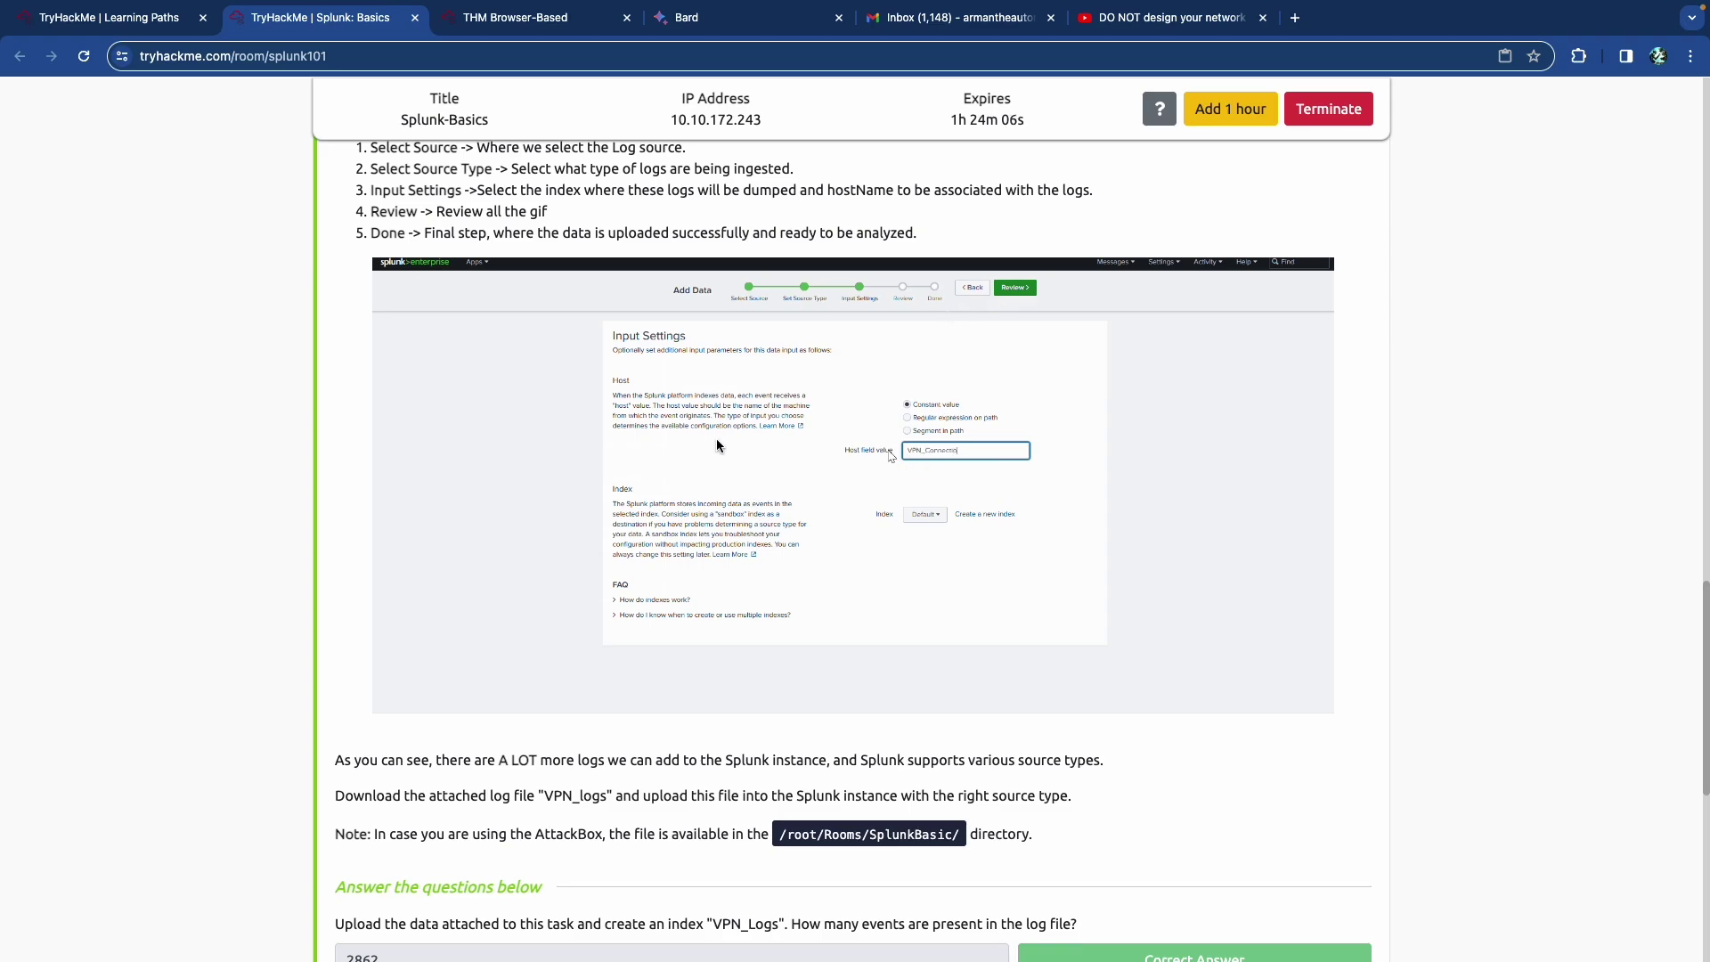
pyautogui.scroll(-3, 716, 438)
pyautogui.scroll(-2, 613, 481)
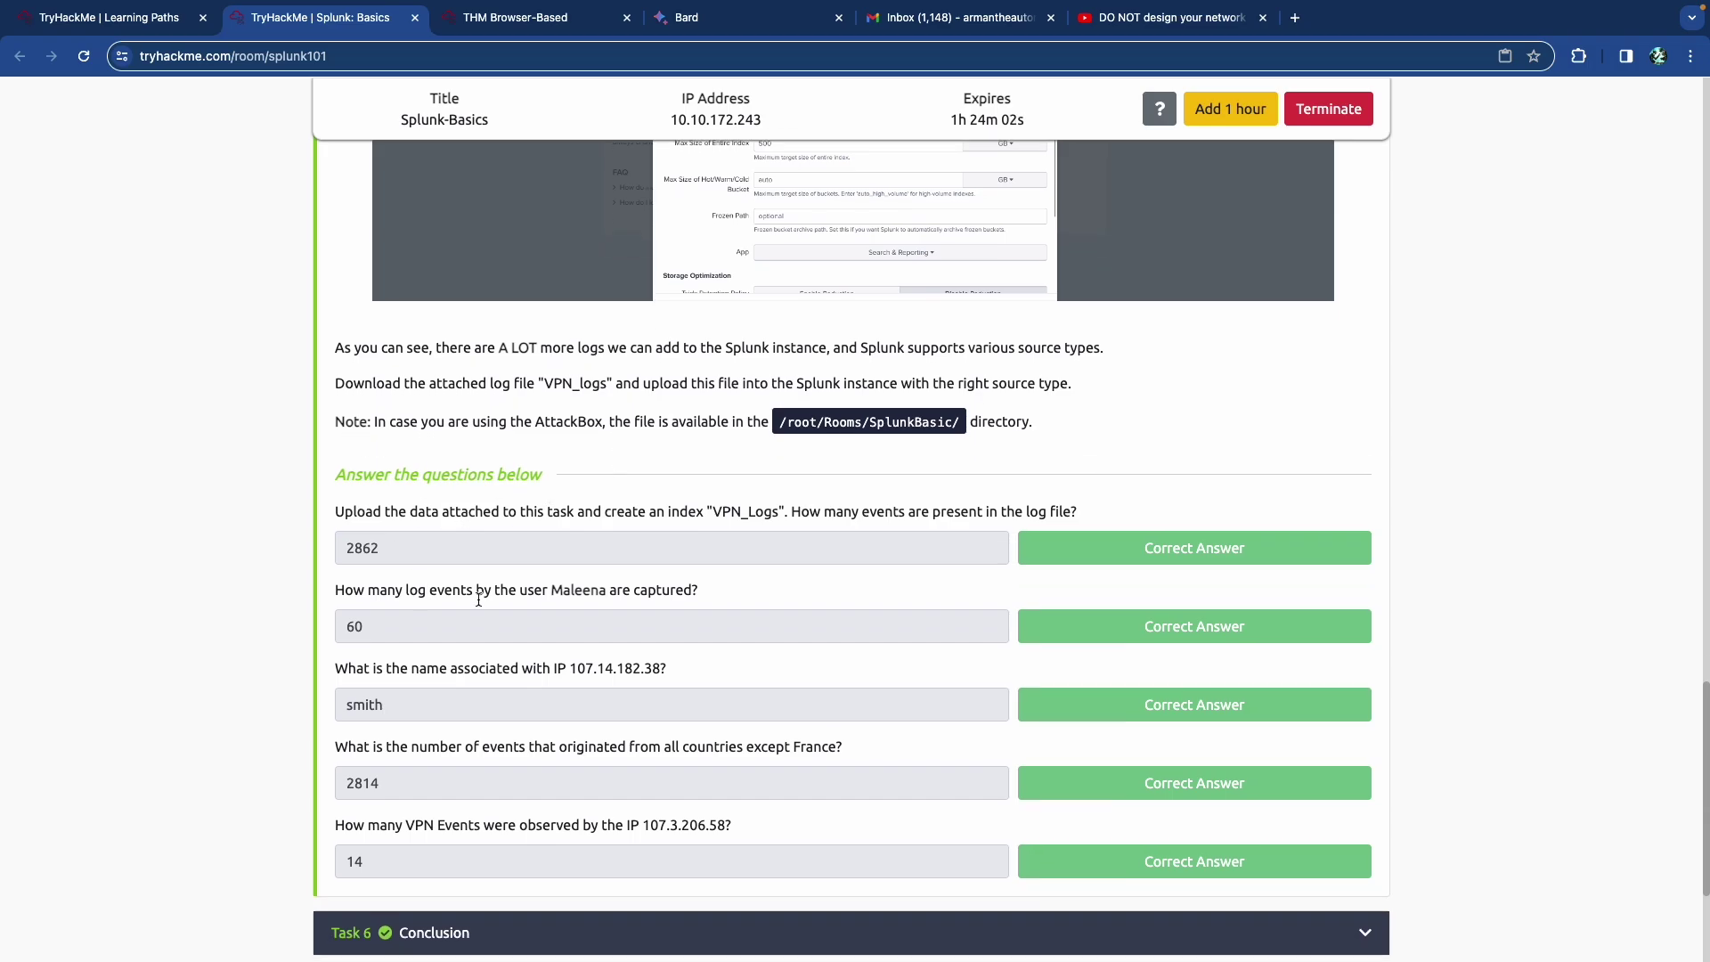
pyautogui.scroll(-1, 428, 668)
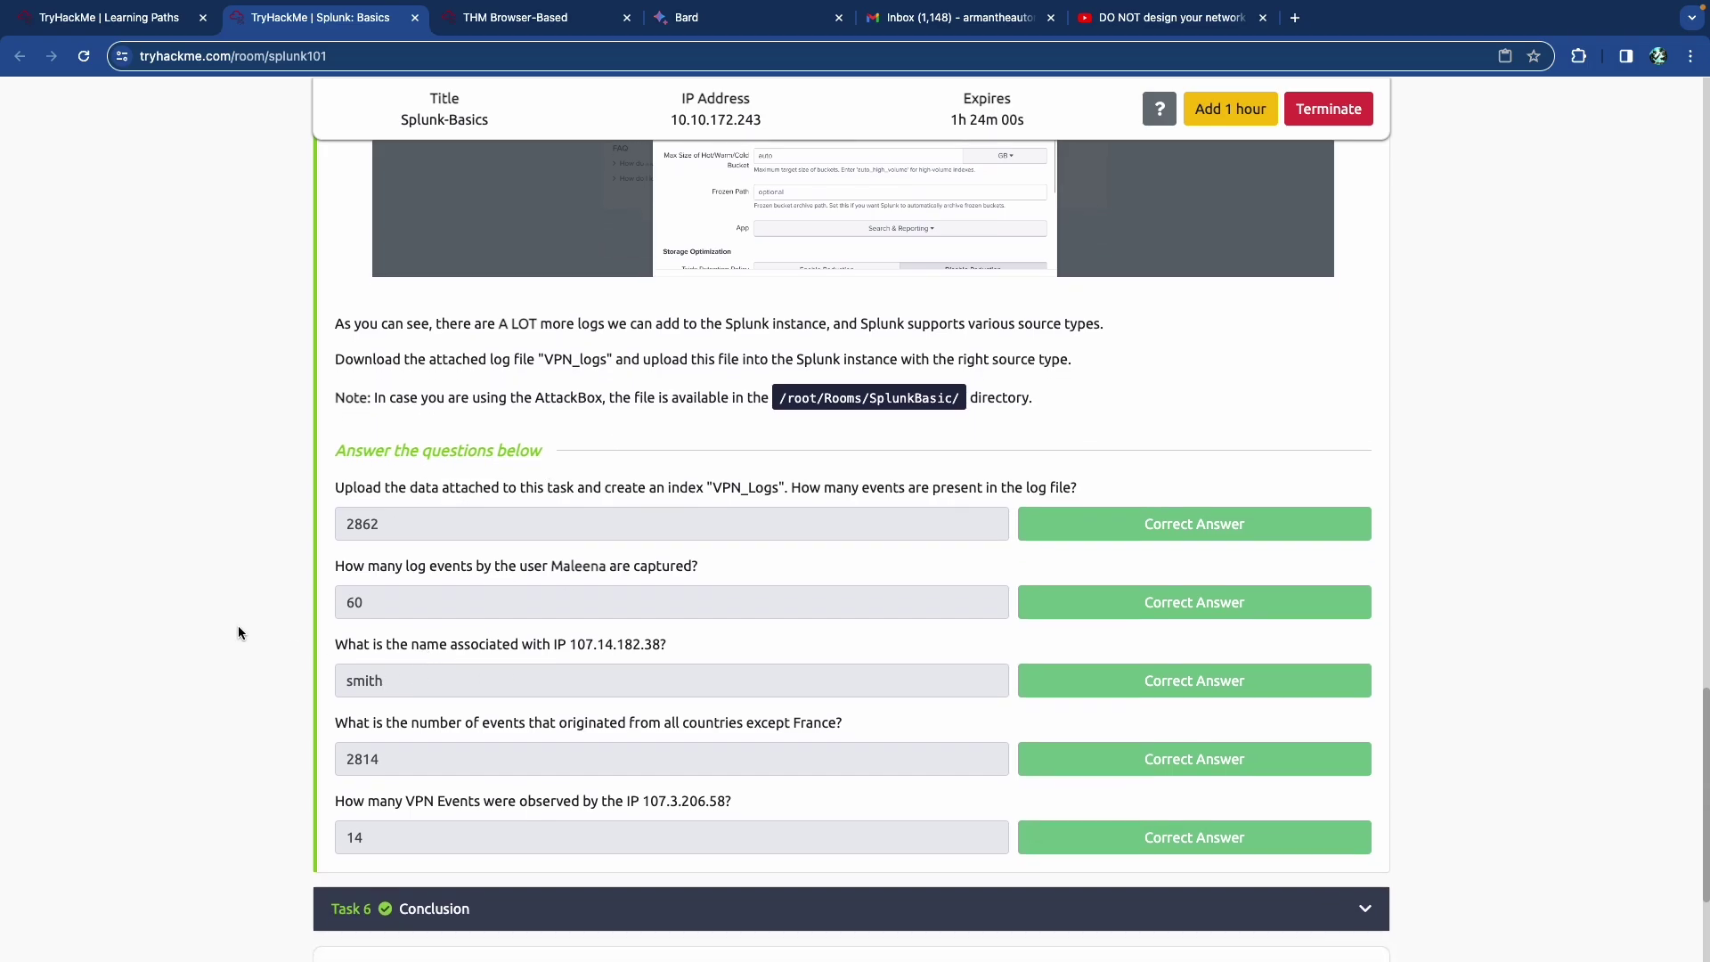
# Step: In the AttackBox's Splunk, upload VPNlogs.json from /root/Rooms/SplunkBasic as the data source and continue to Set Source Type
pyautogui.hotkey('ctrl', 'Tab')
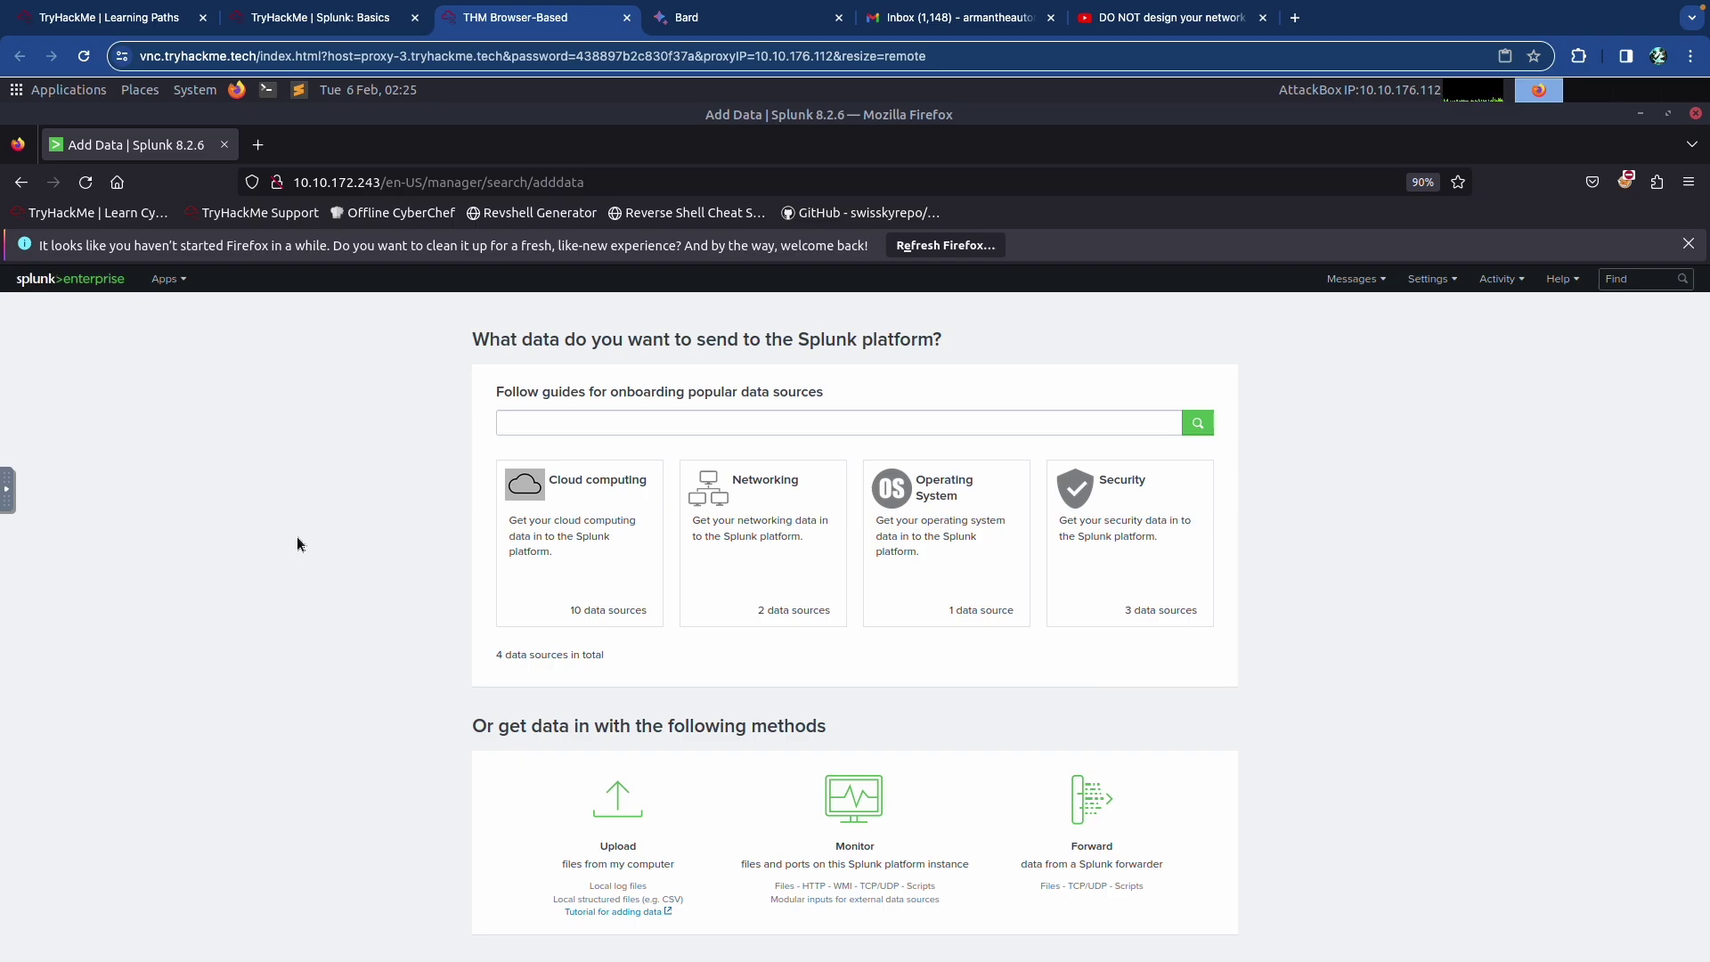
pyautogui.click(617, 797)
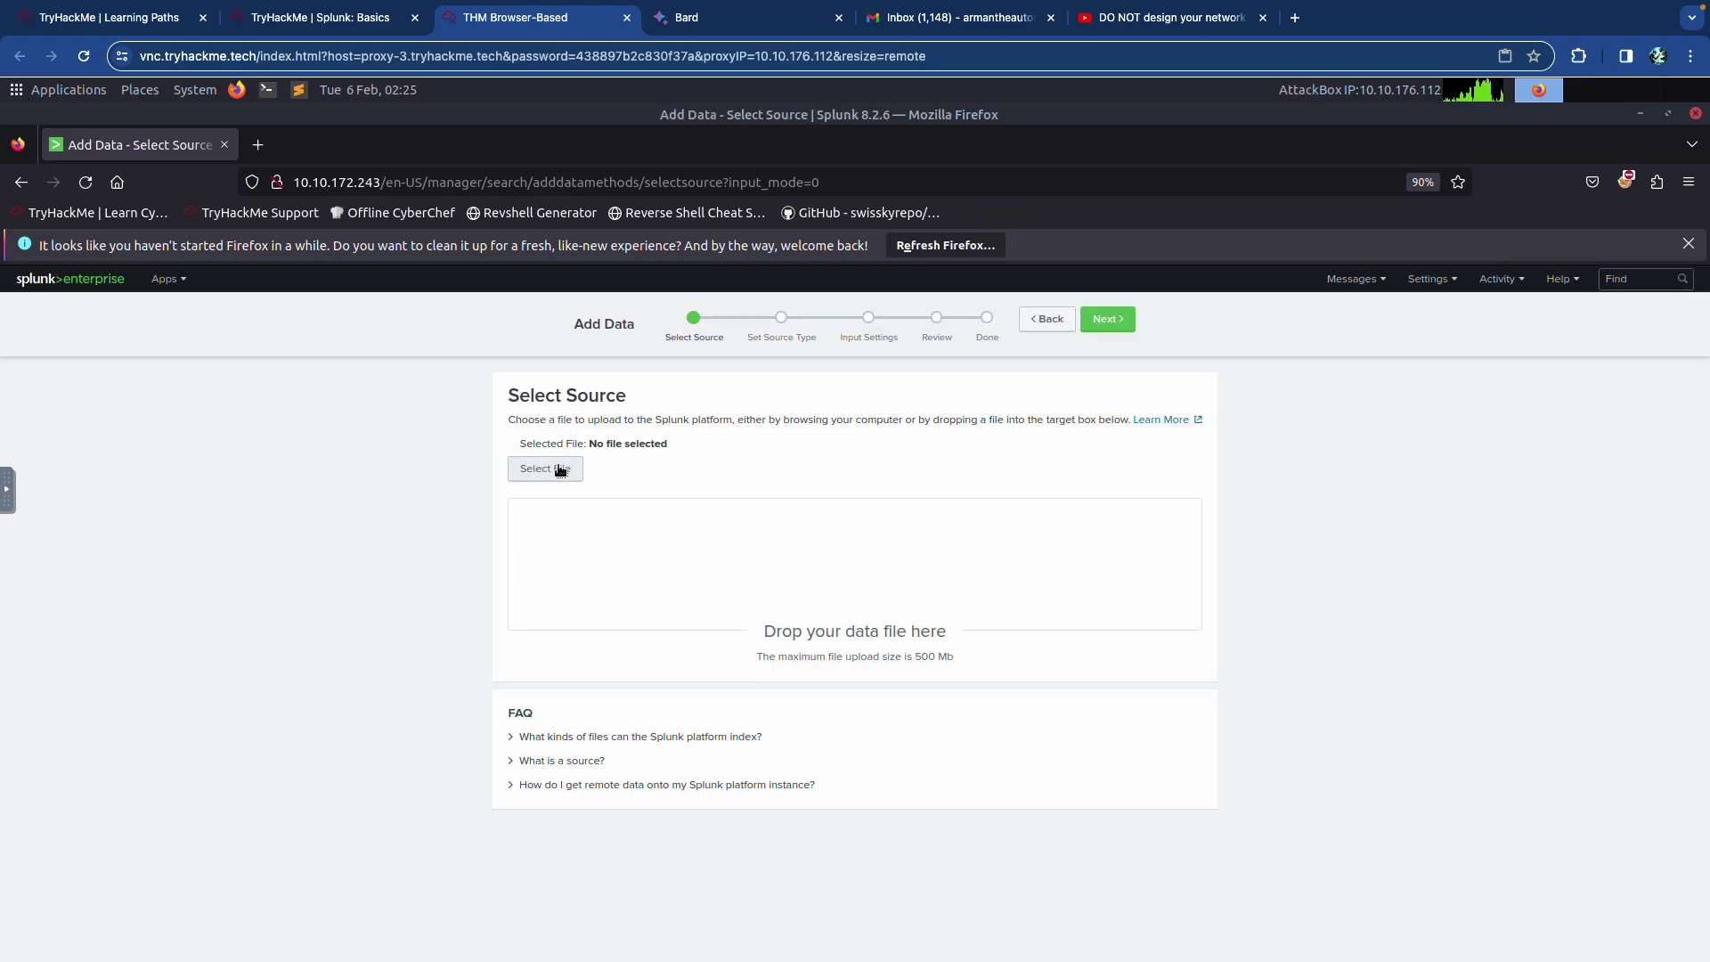
pyautogui.click(547, 472)
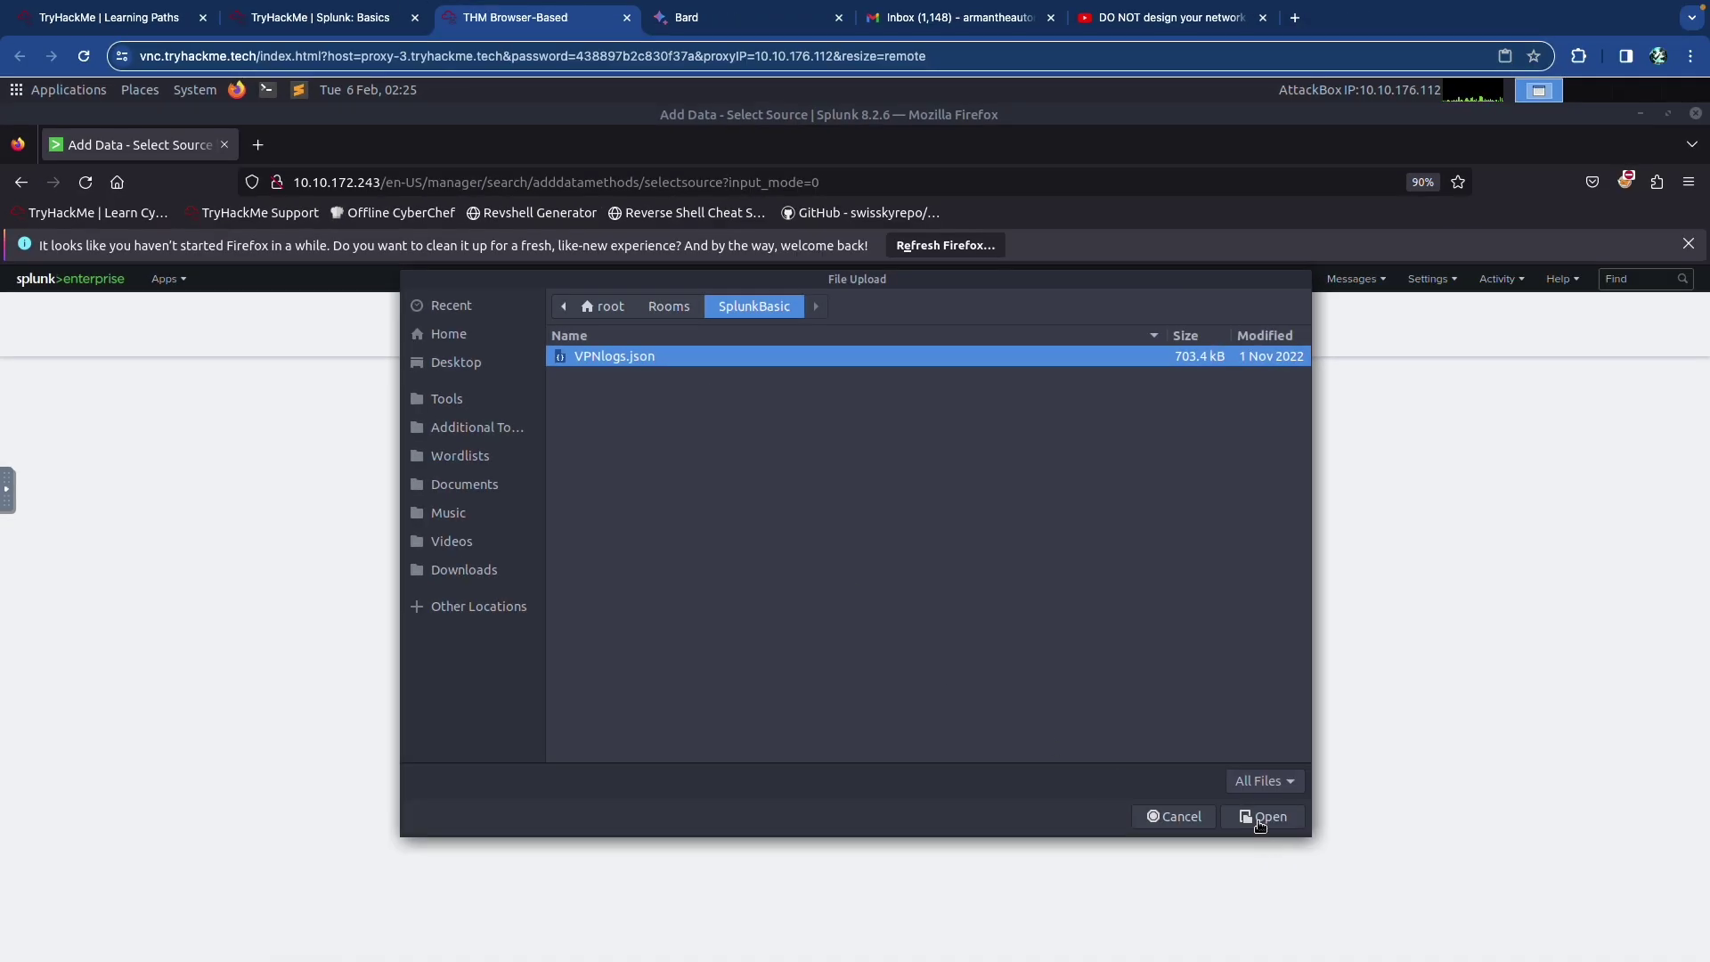
pyautogui.click(1263, 817)
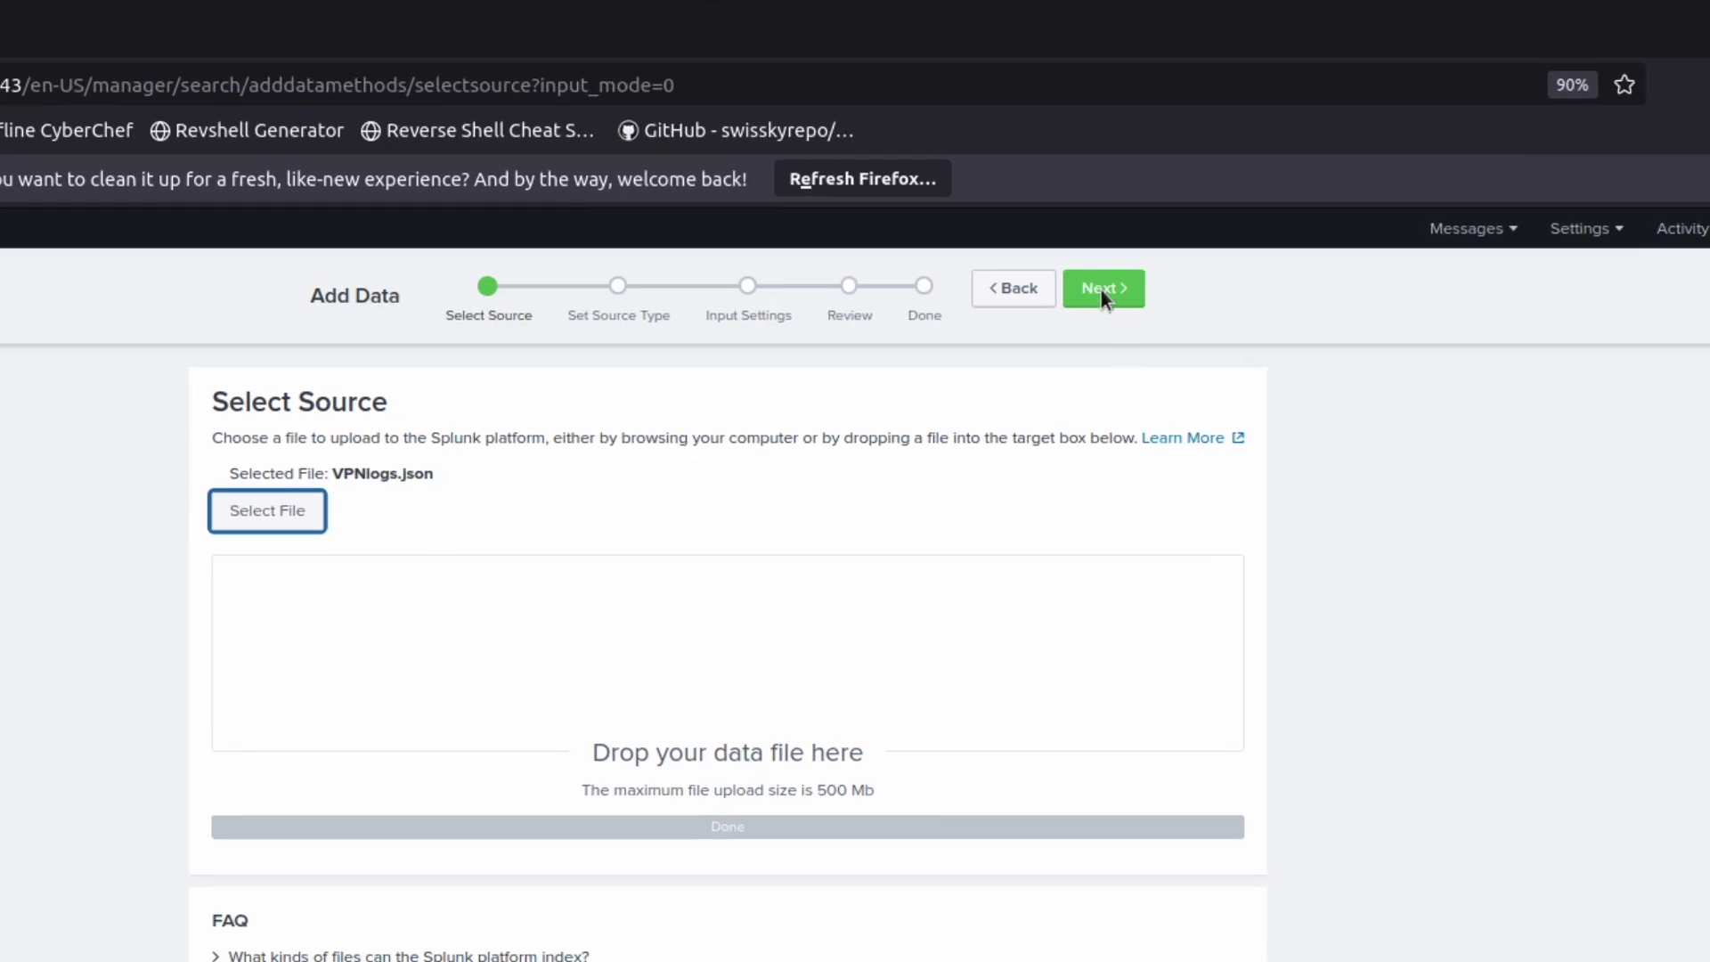
pyautogui.click(1107, 319)
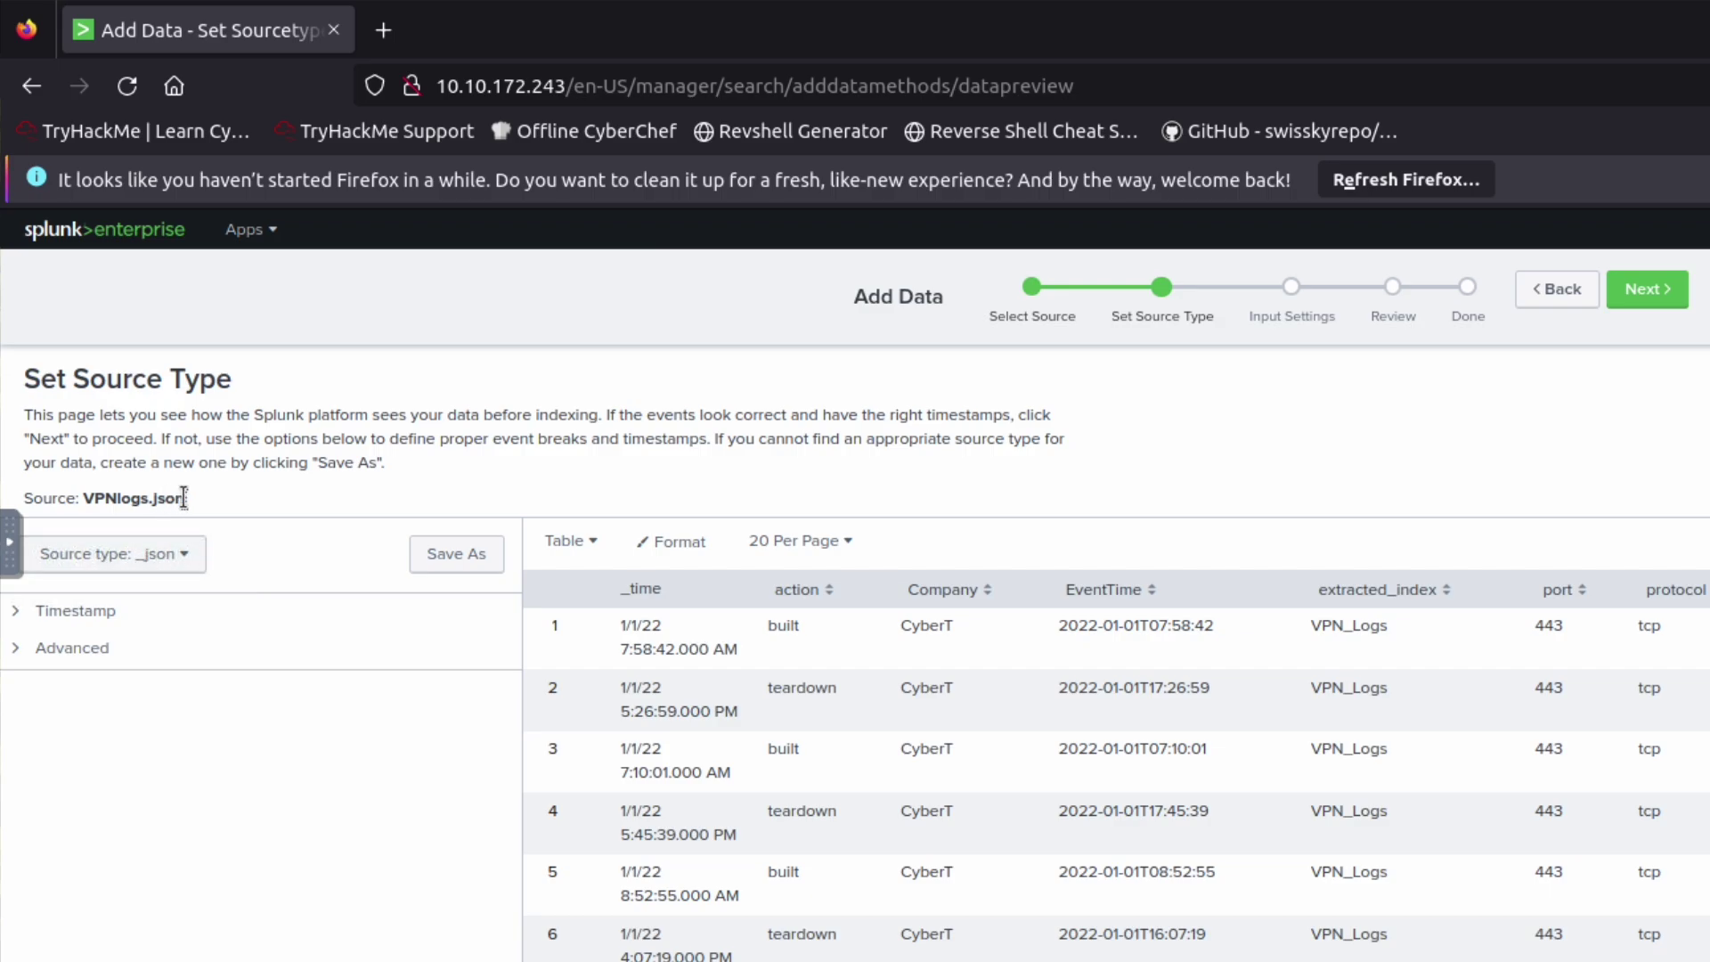
# Step: Save the JSON source type under the name VPNLogs and continue to Input Settings
pyautogui.moveTo(184, 497); pyautogui.dragTo(153, 498)
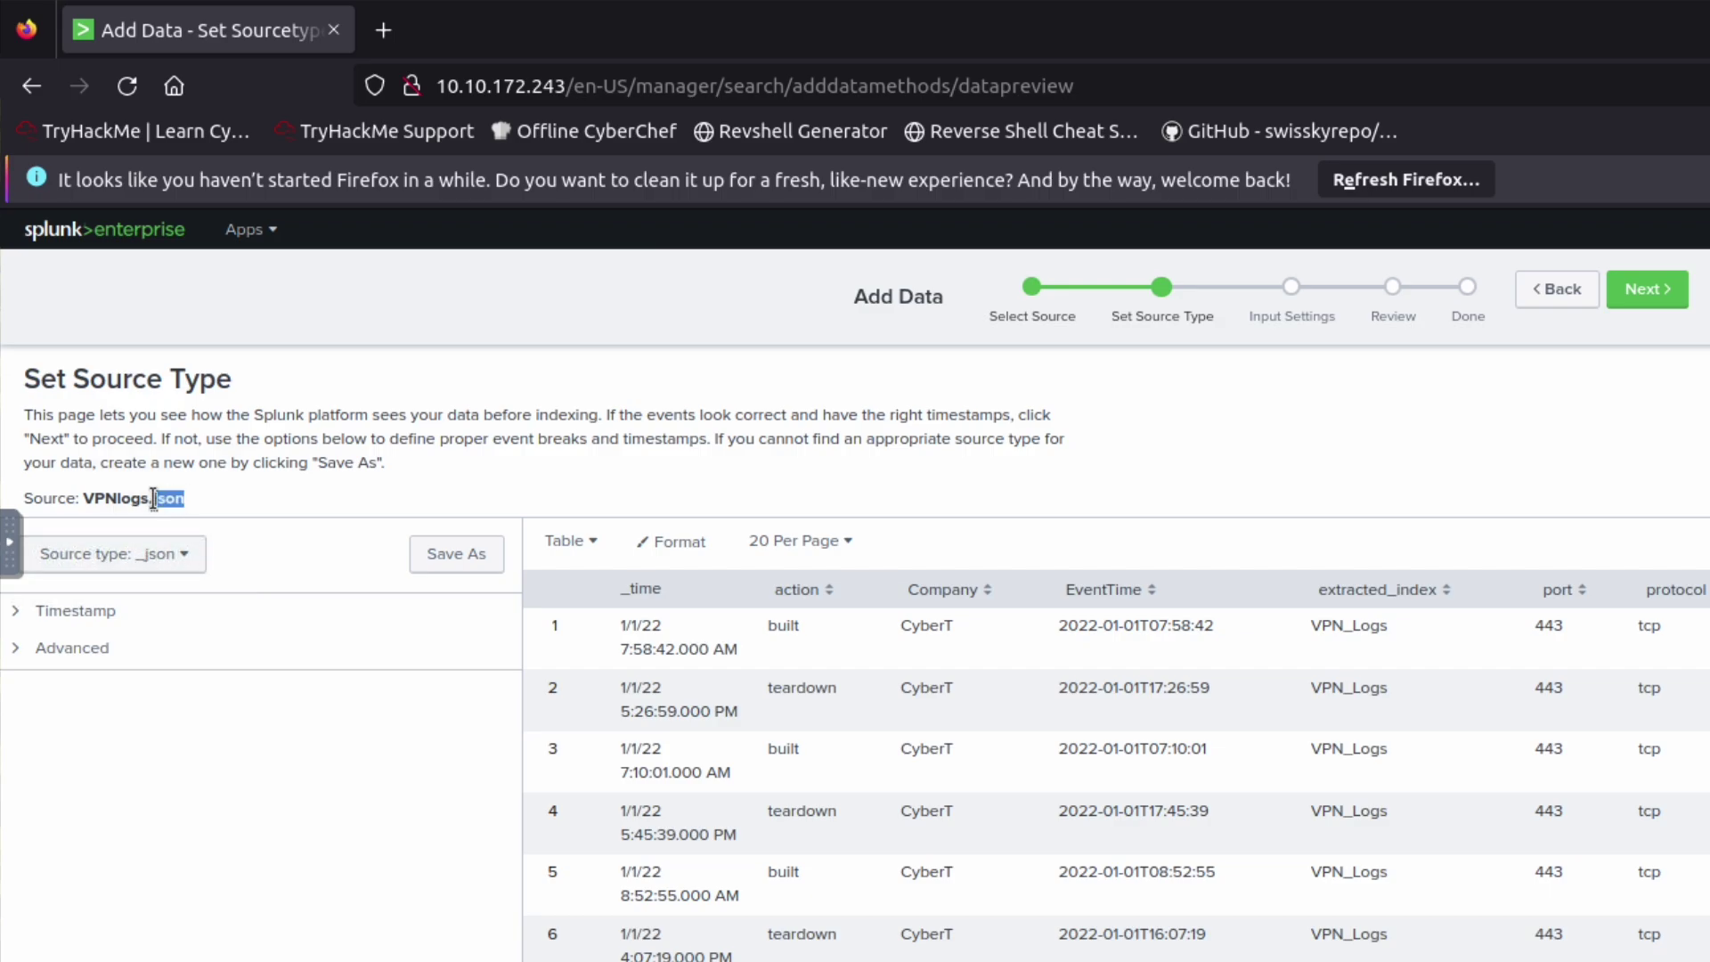
pyautogui.click(251, 517)
pyautogui.click(450, 554)
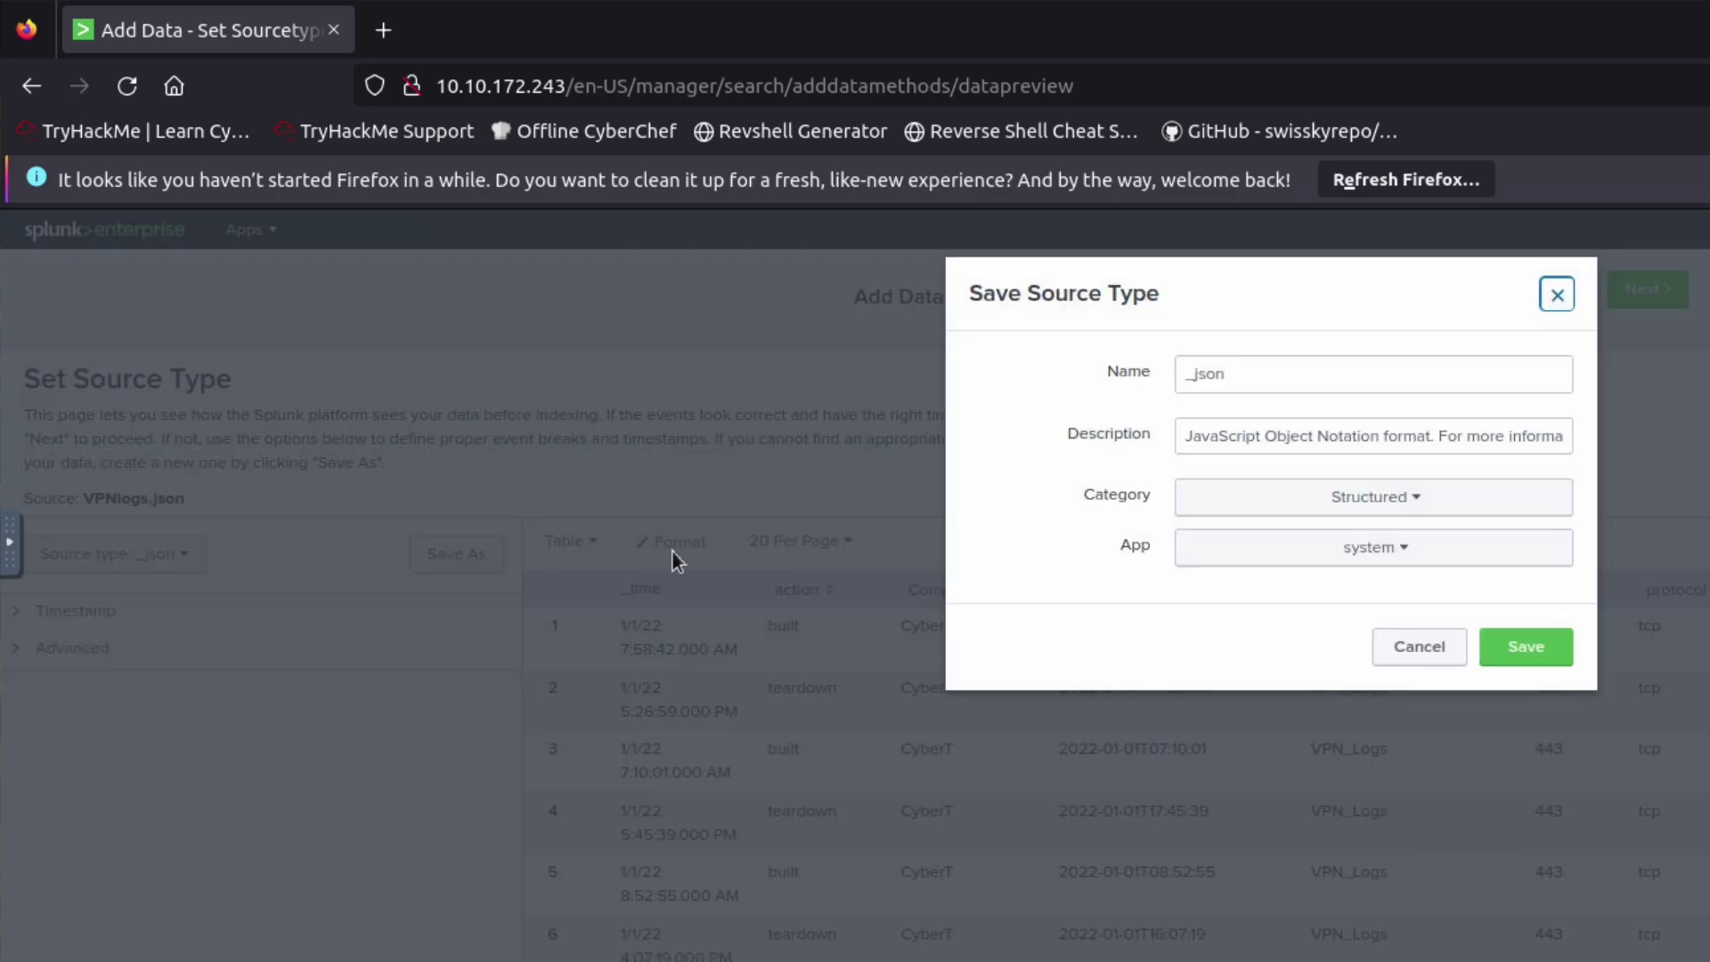
pyautogui.moveTo(1237, 377); pyautogui.dragTo(1158, 393)
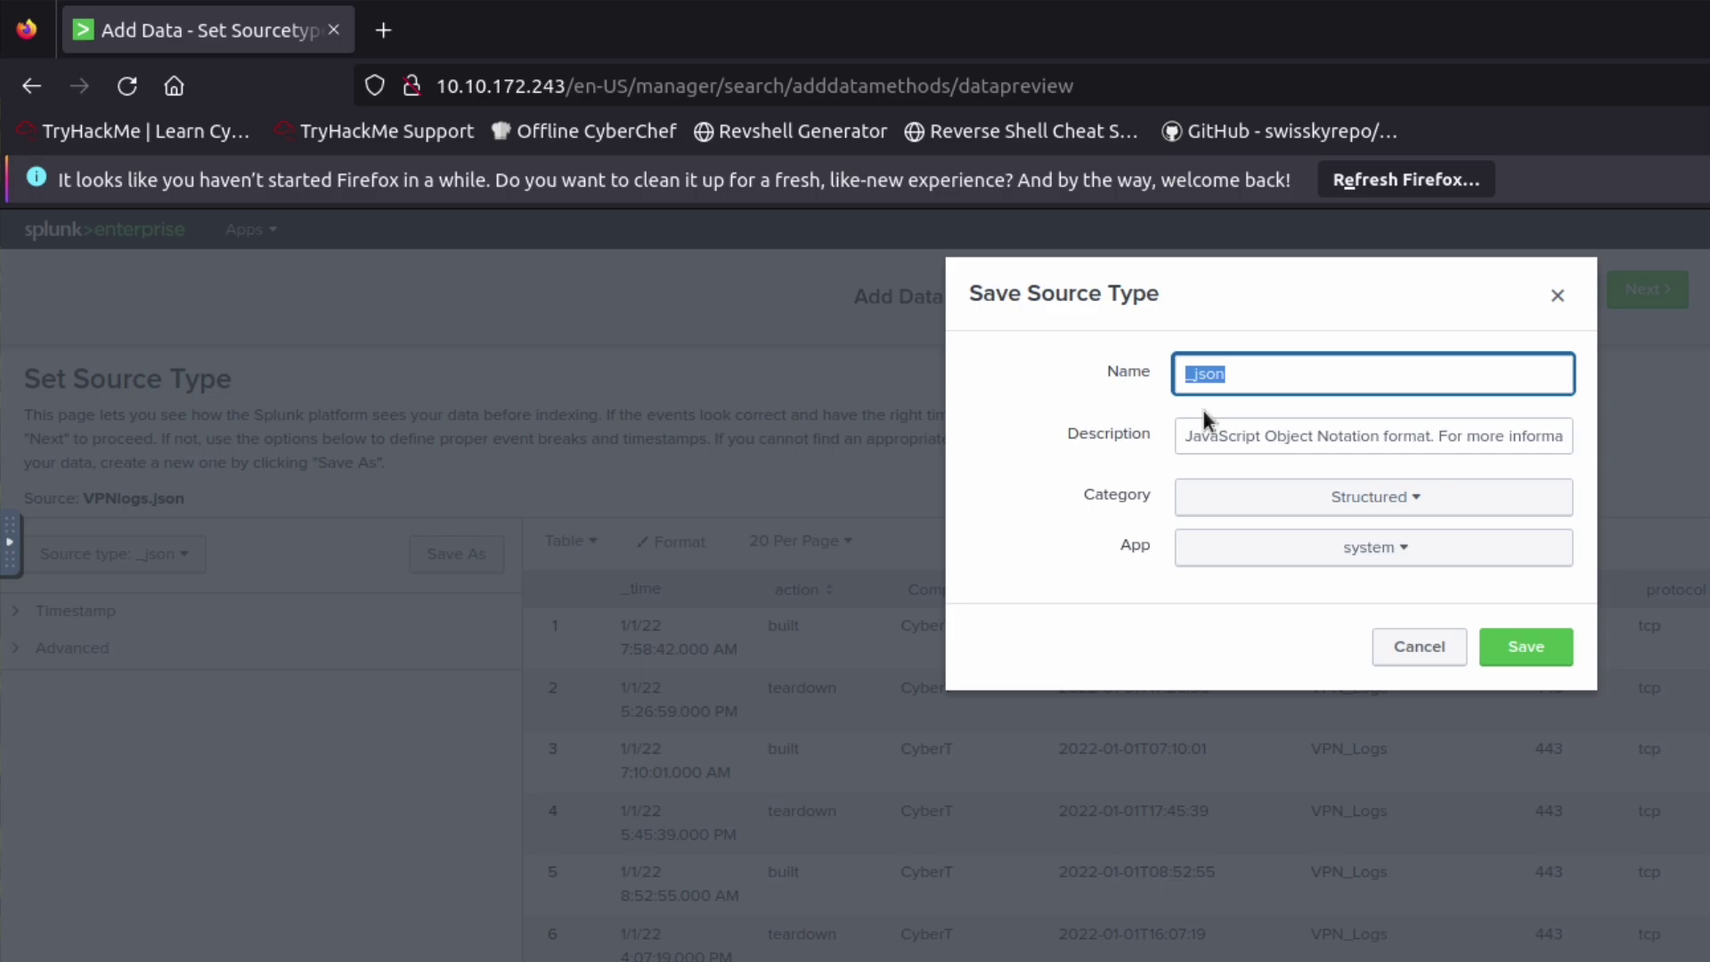
pyautogui.write('VPNLogs')
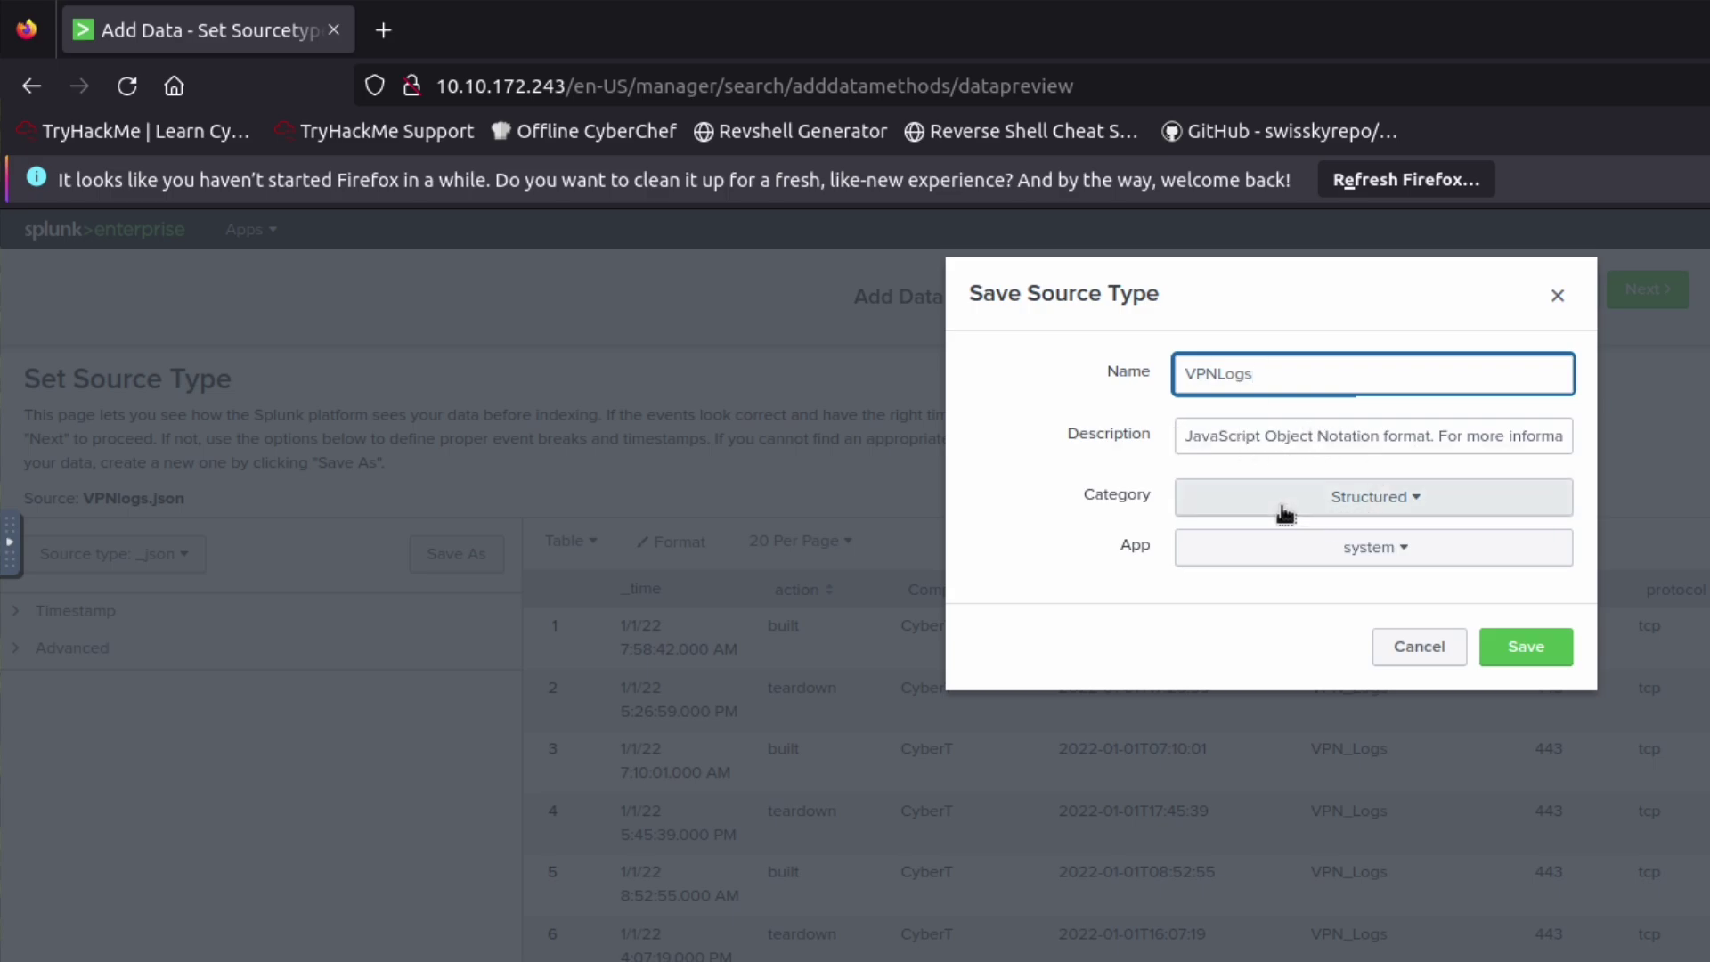
pyautogui.click(1527, 647)
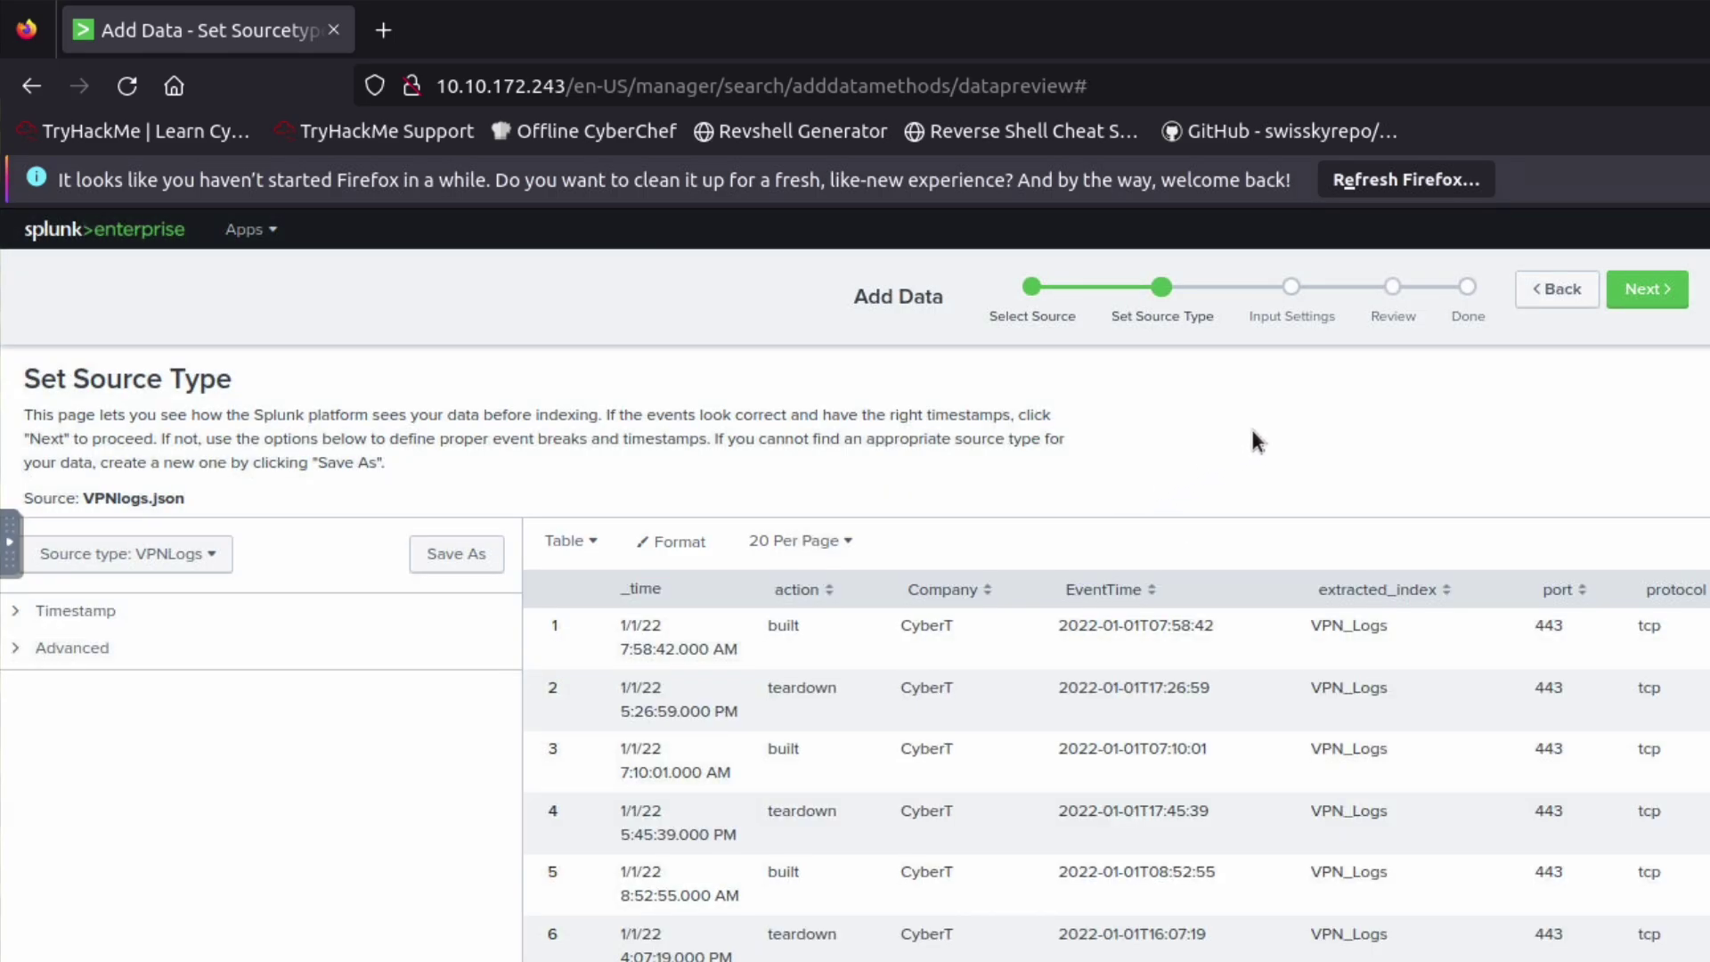
pyautogui.click(1645, 289)
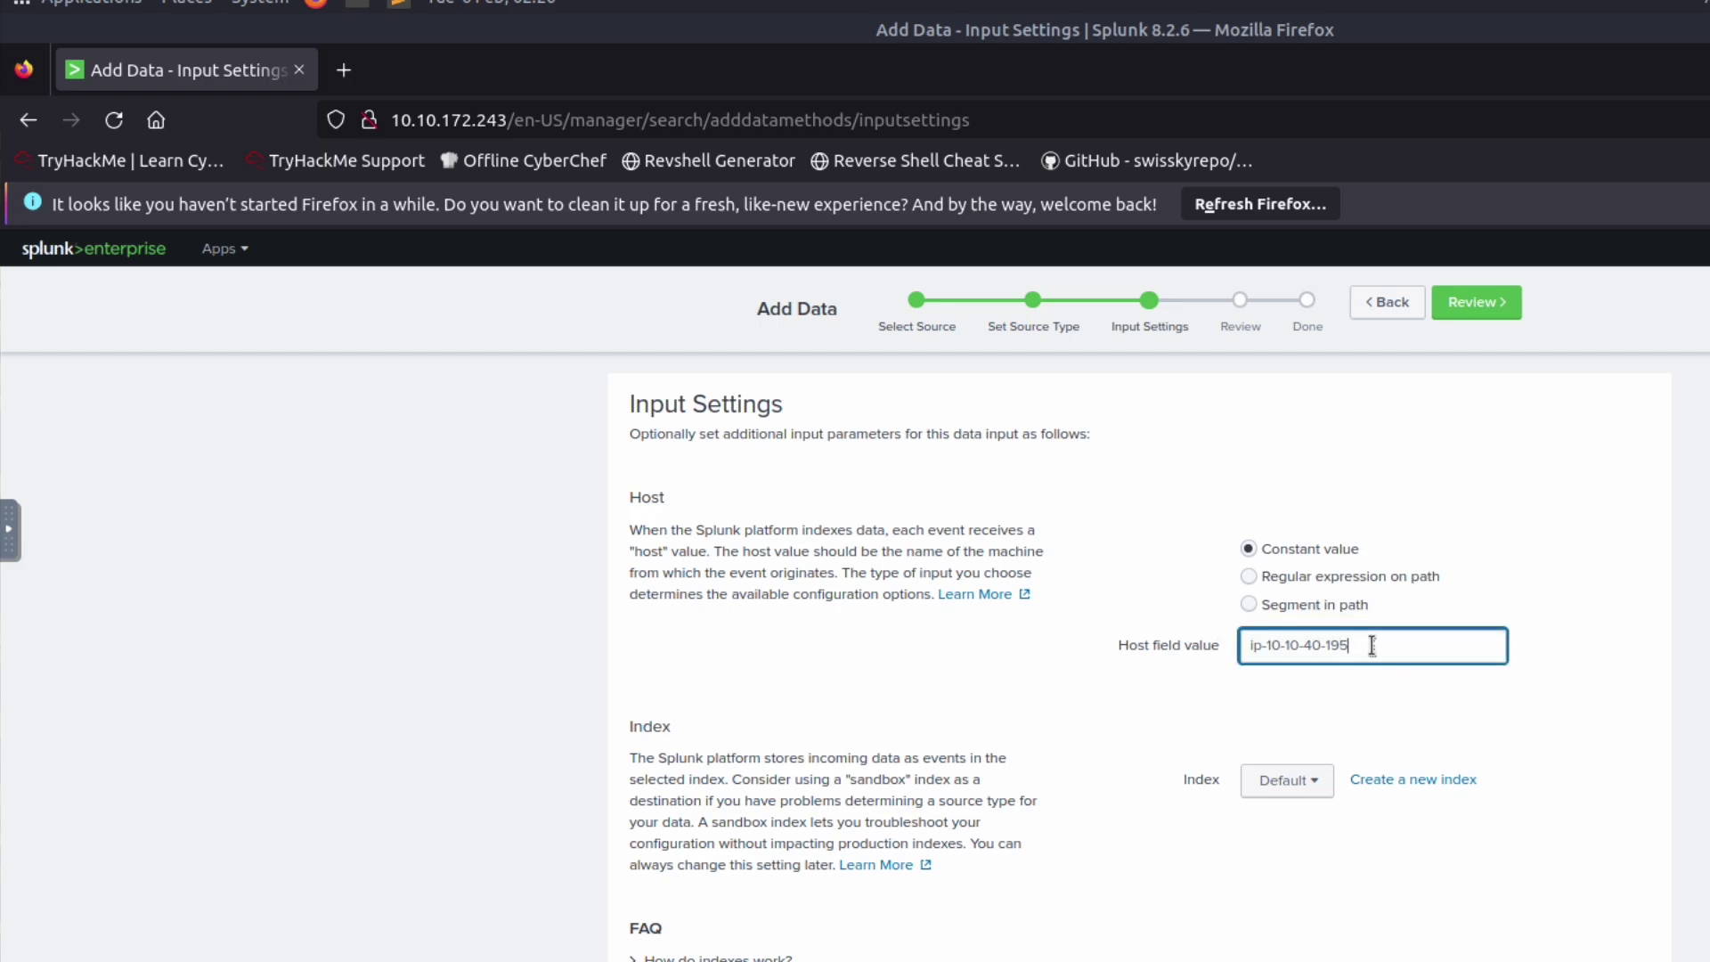
# Step: Set the host field value to VPNLogs, continue to Review and submit the VPNlogs.json upload
pyautogui.tripleClick(1371, 647)
pyautogui.write('VPNLogs')
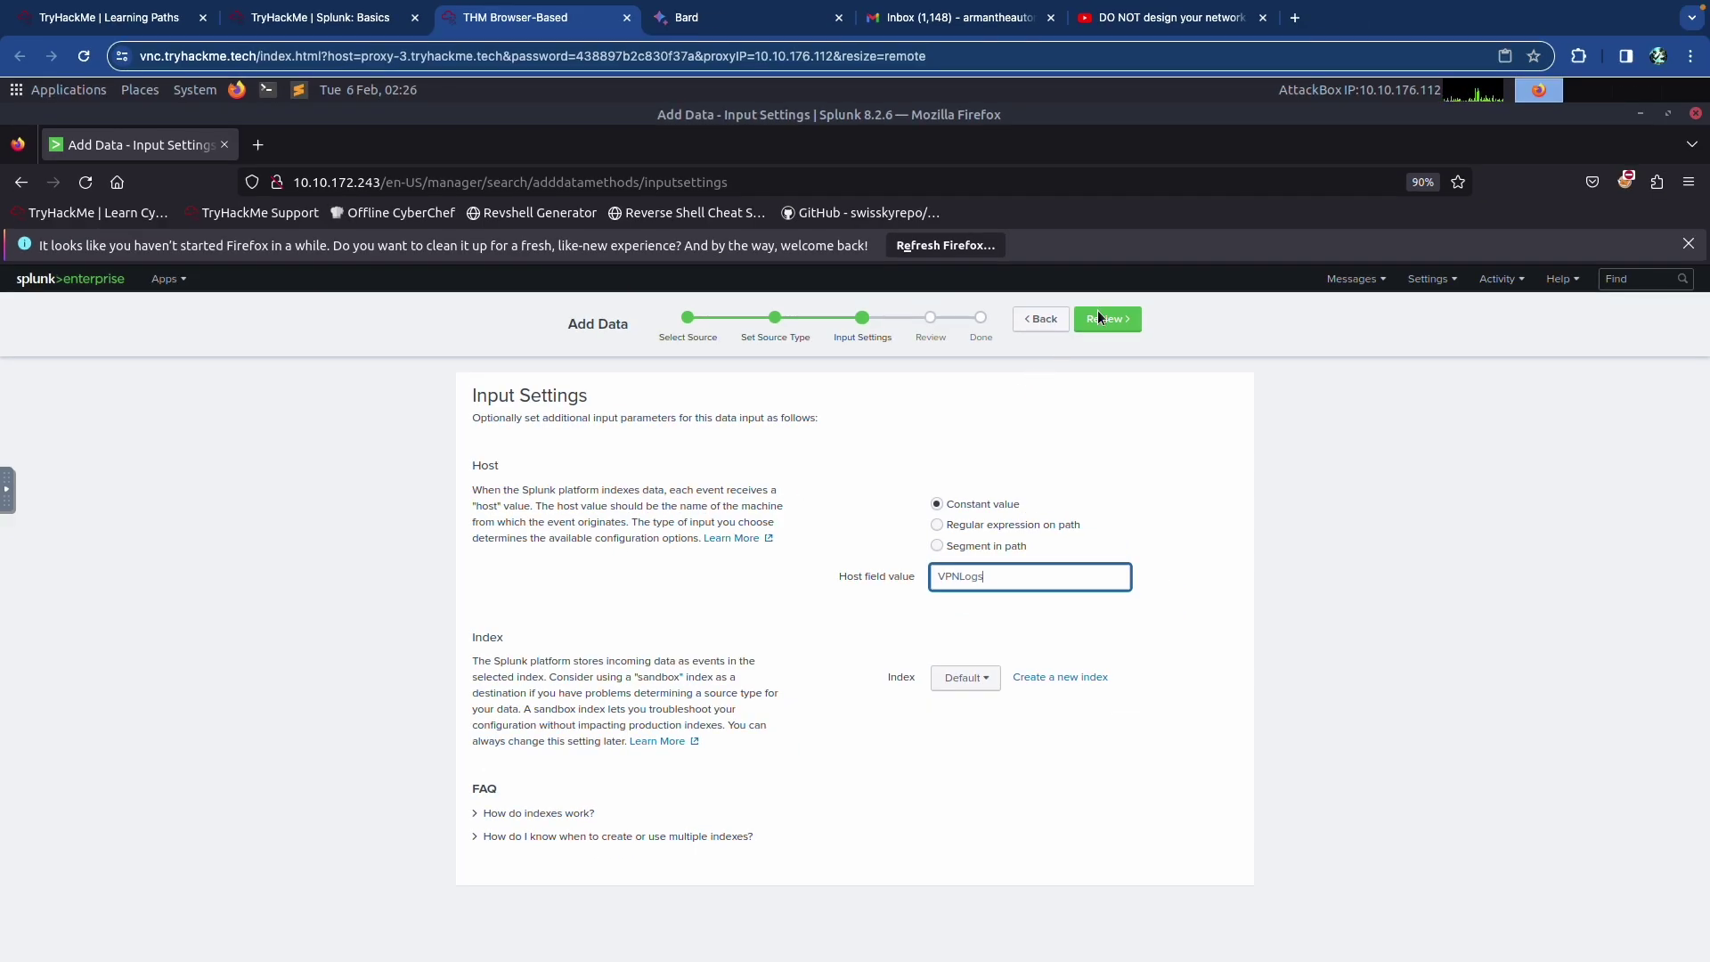
pyautogui.click(1100, 318)
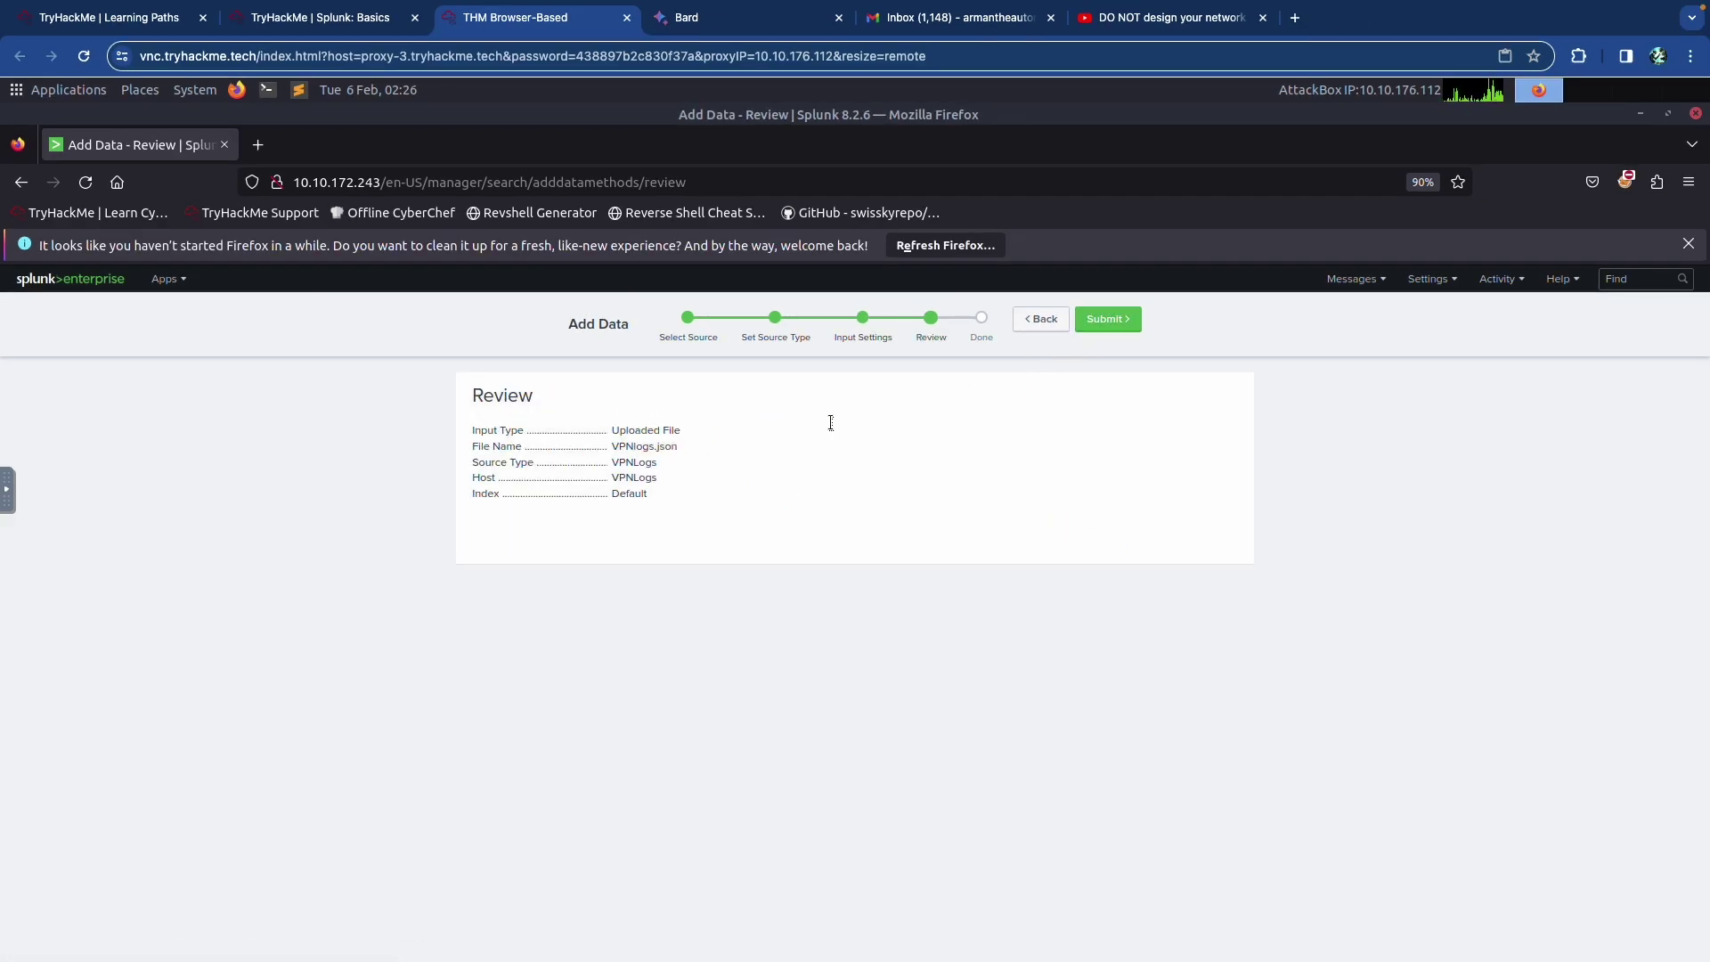
pyautogui.click(1105, 320)
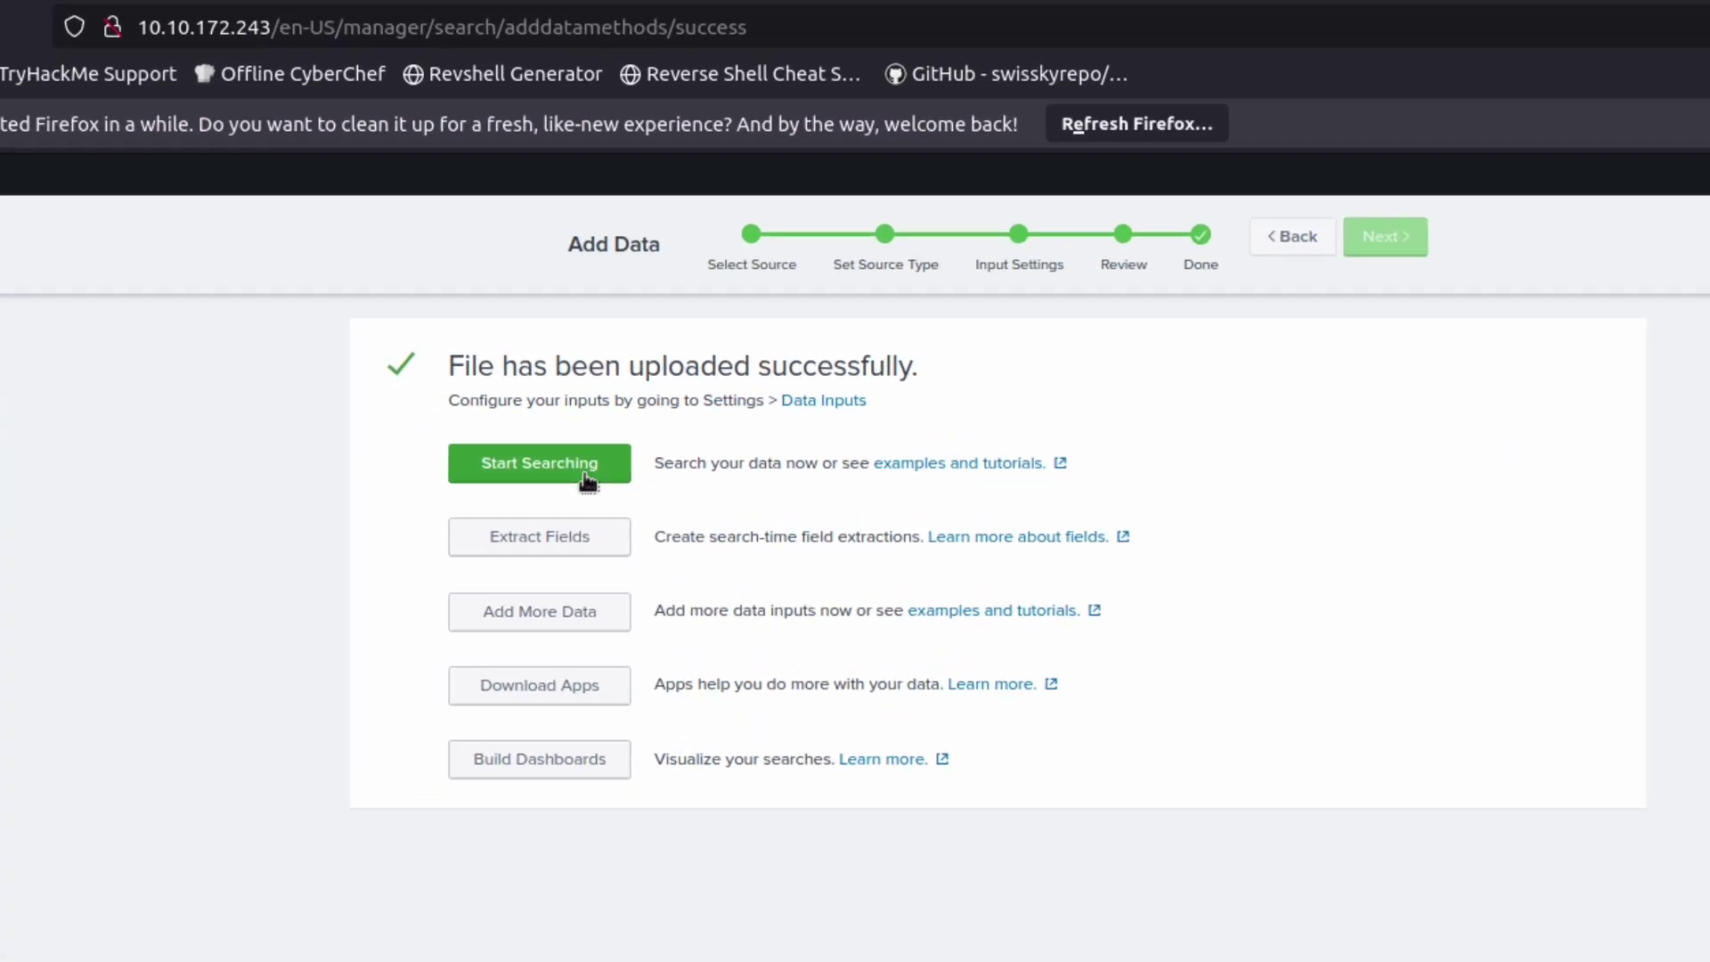
# Step: Start searching the uploaded data and examine the source, host and sourcetype terms in the search query
pyautogui.click(525, 465)
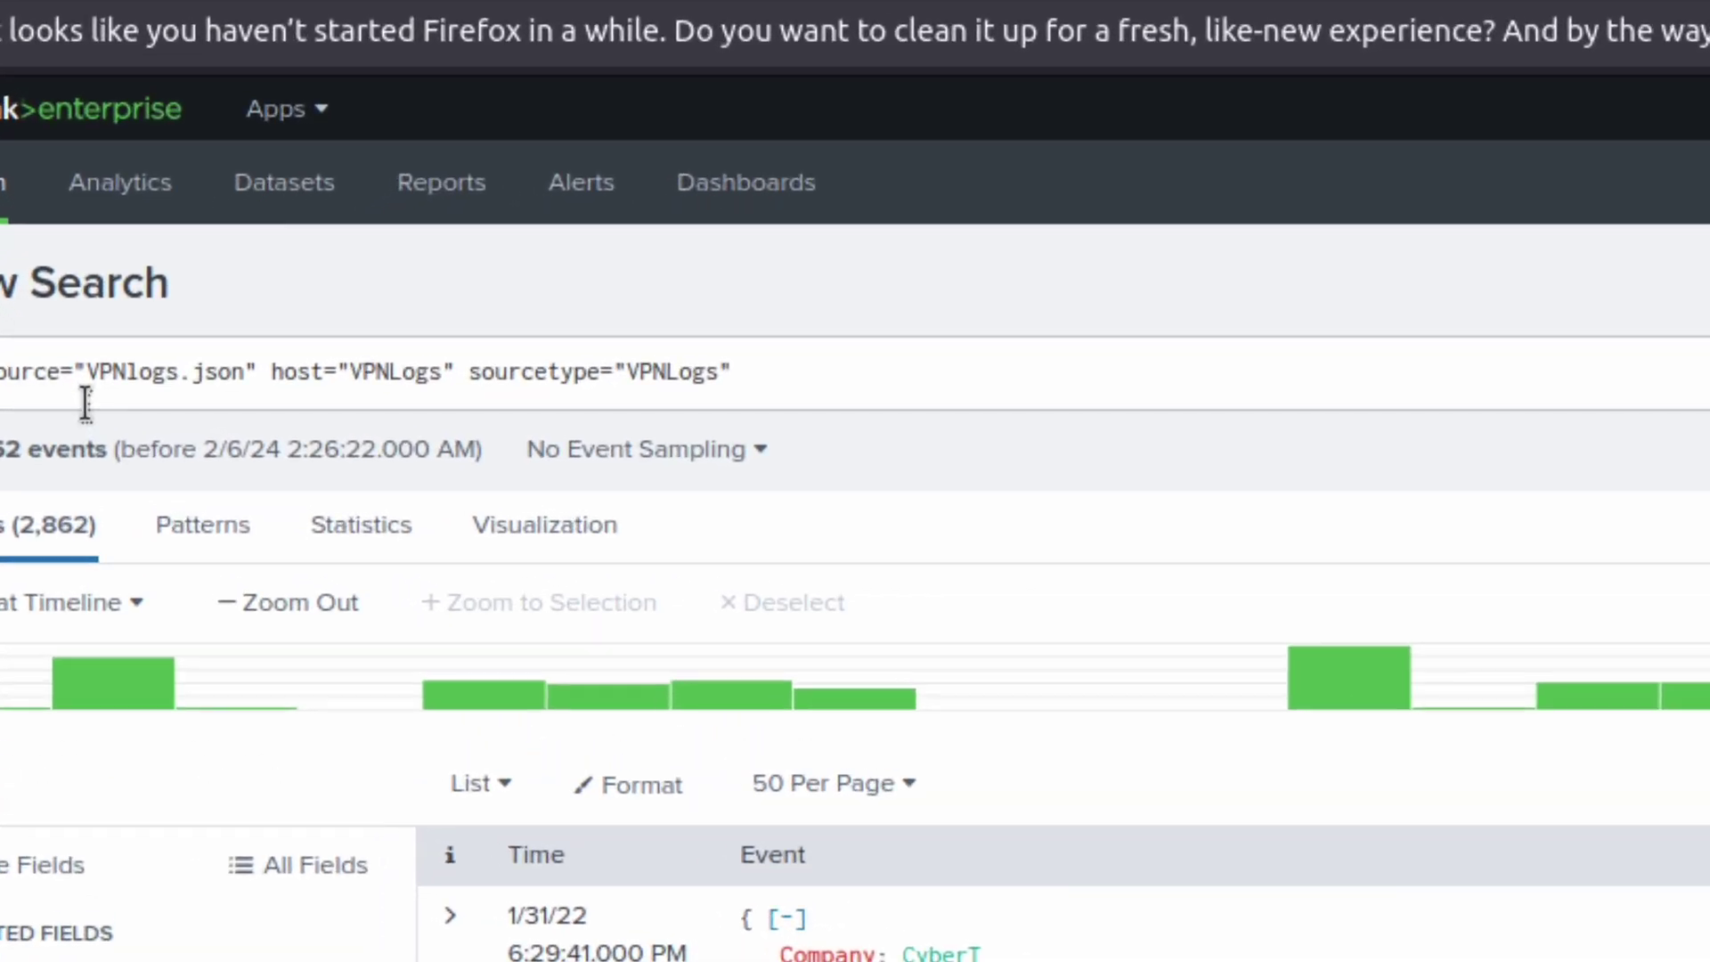
pyautogui.moveTo(99, 373); pyautogui.dragTo(905, 373)
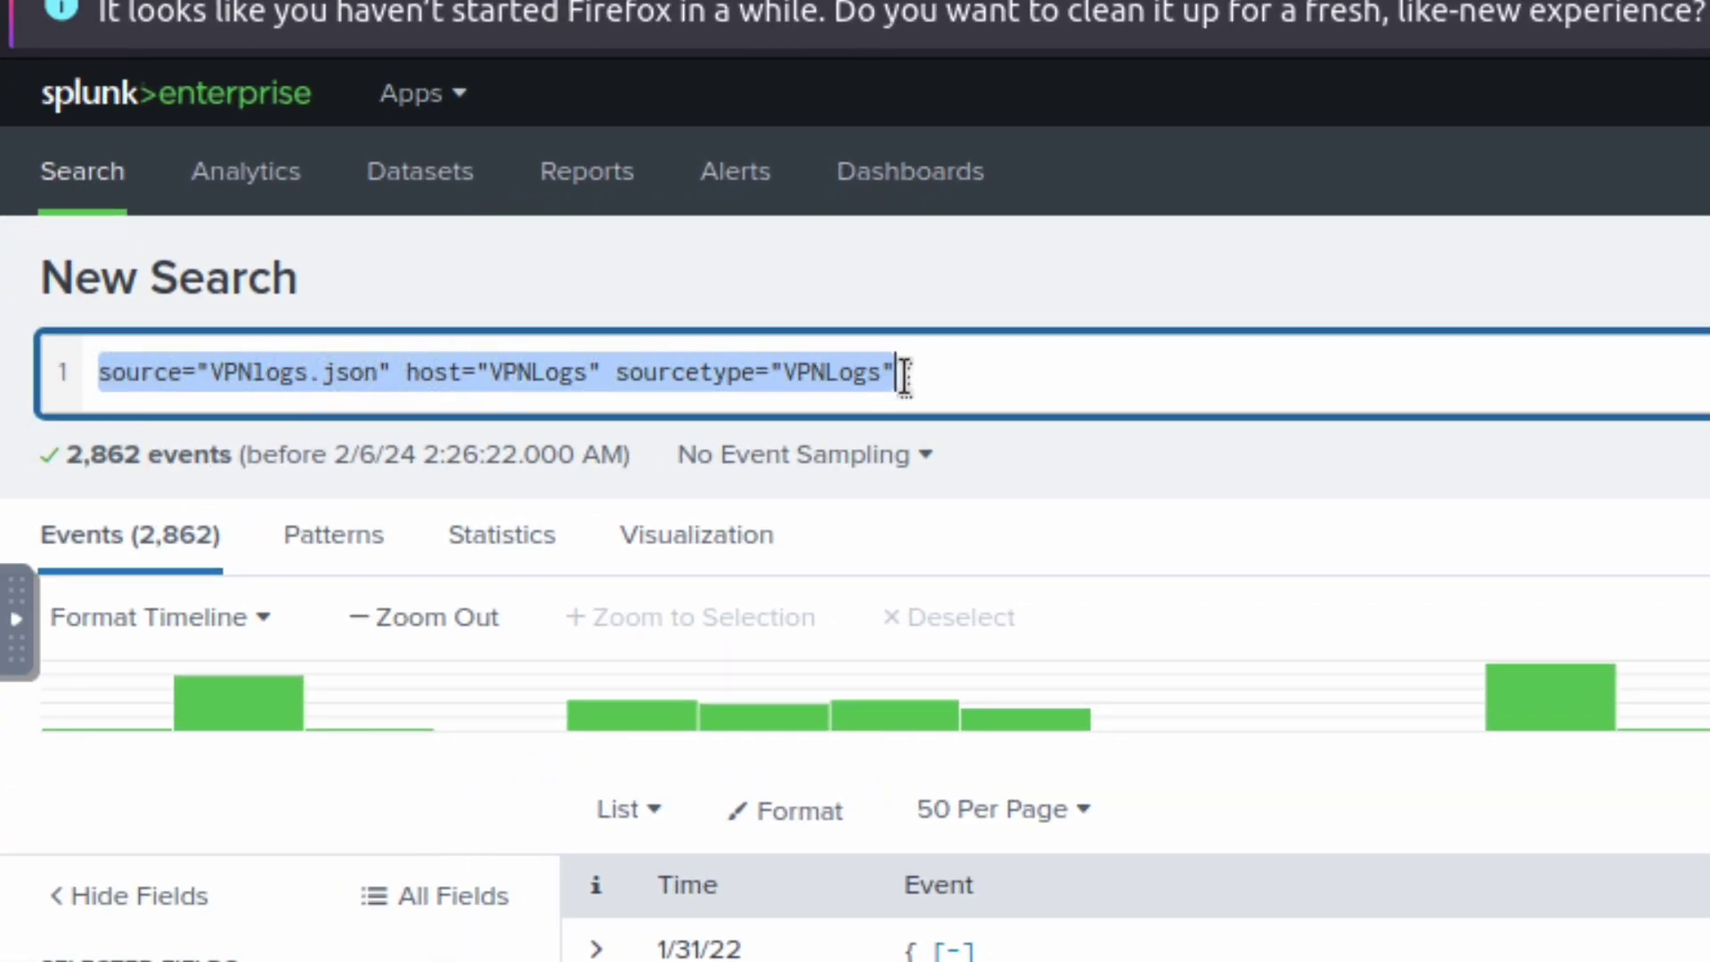
pyautogui.click(904, 372)
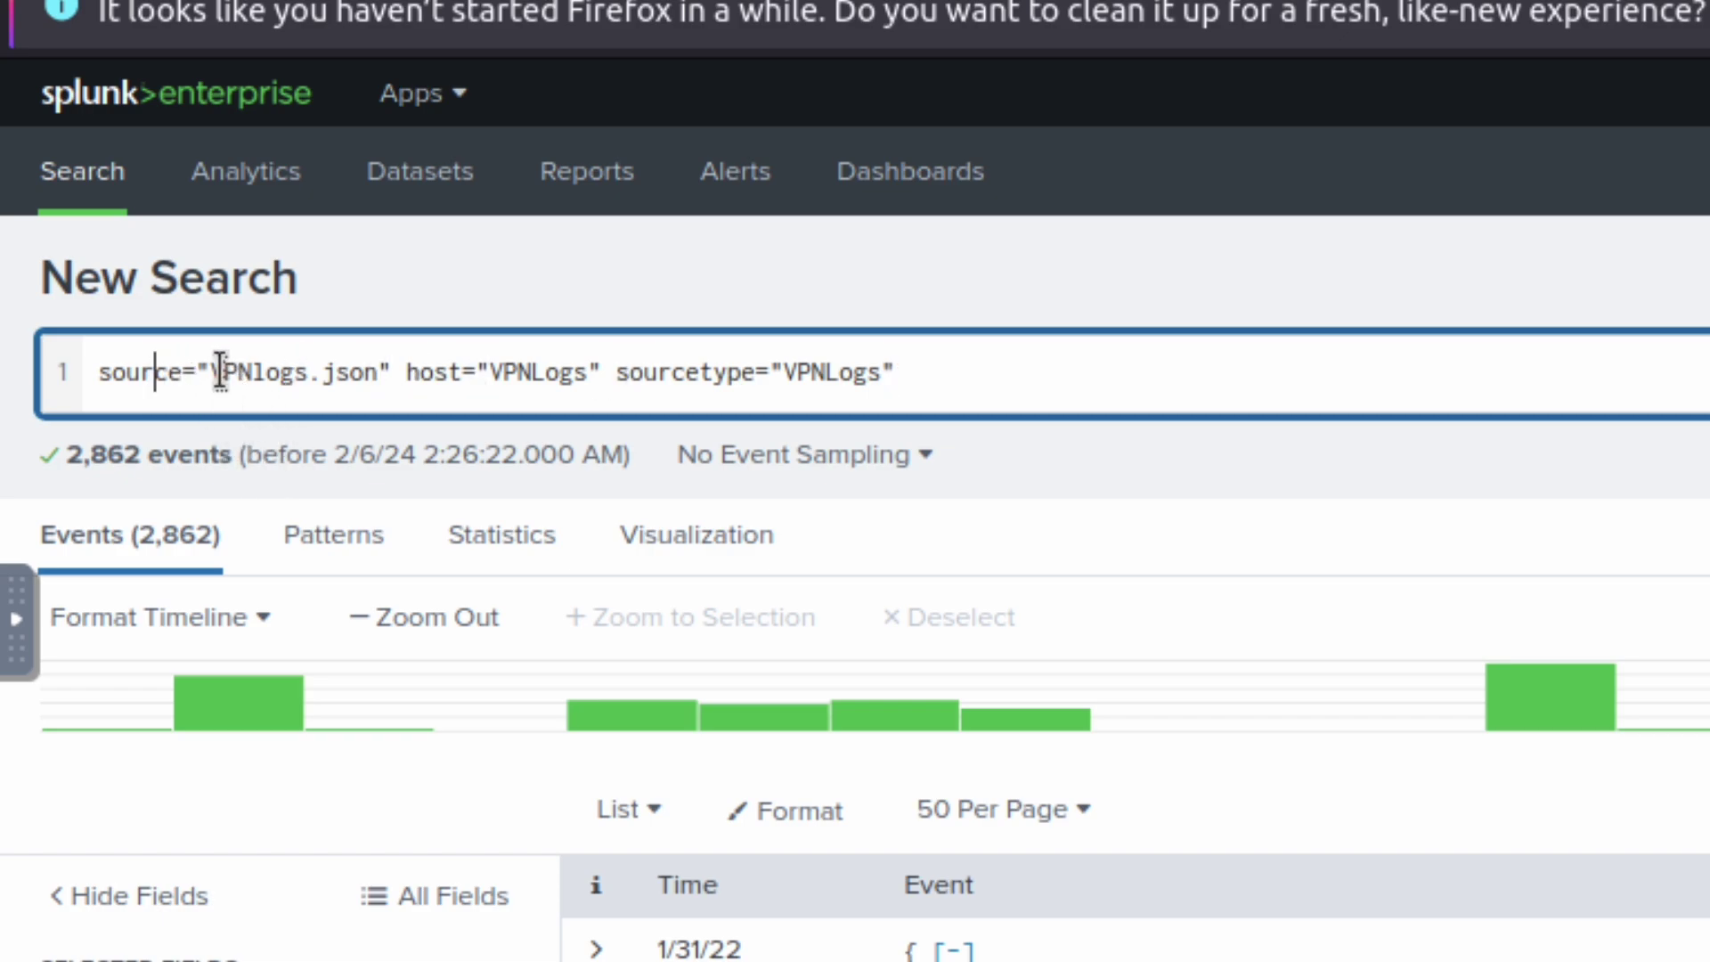
pyautogui.moveTo(223, 372); pyautogui.dragTo(518, 372)
pyautogui.moveTo(686, 373); pyautogui.dragTo(859, 373)
pyautogui.click(782, 372)
pyautogui.moveTo(915, 374); pyautogui.dragTo(76, 370)
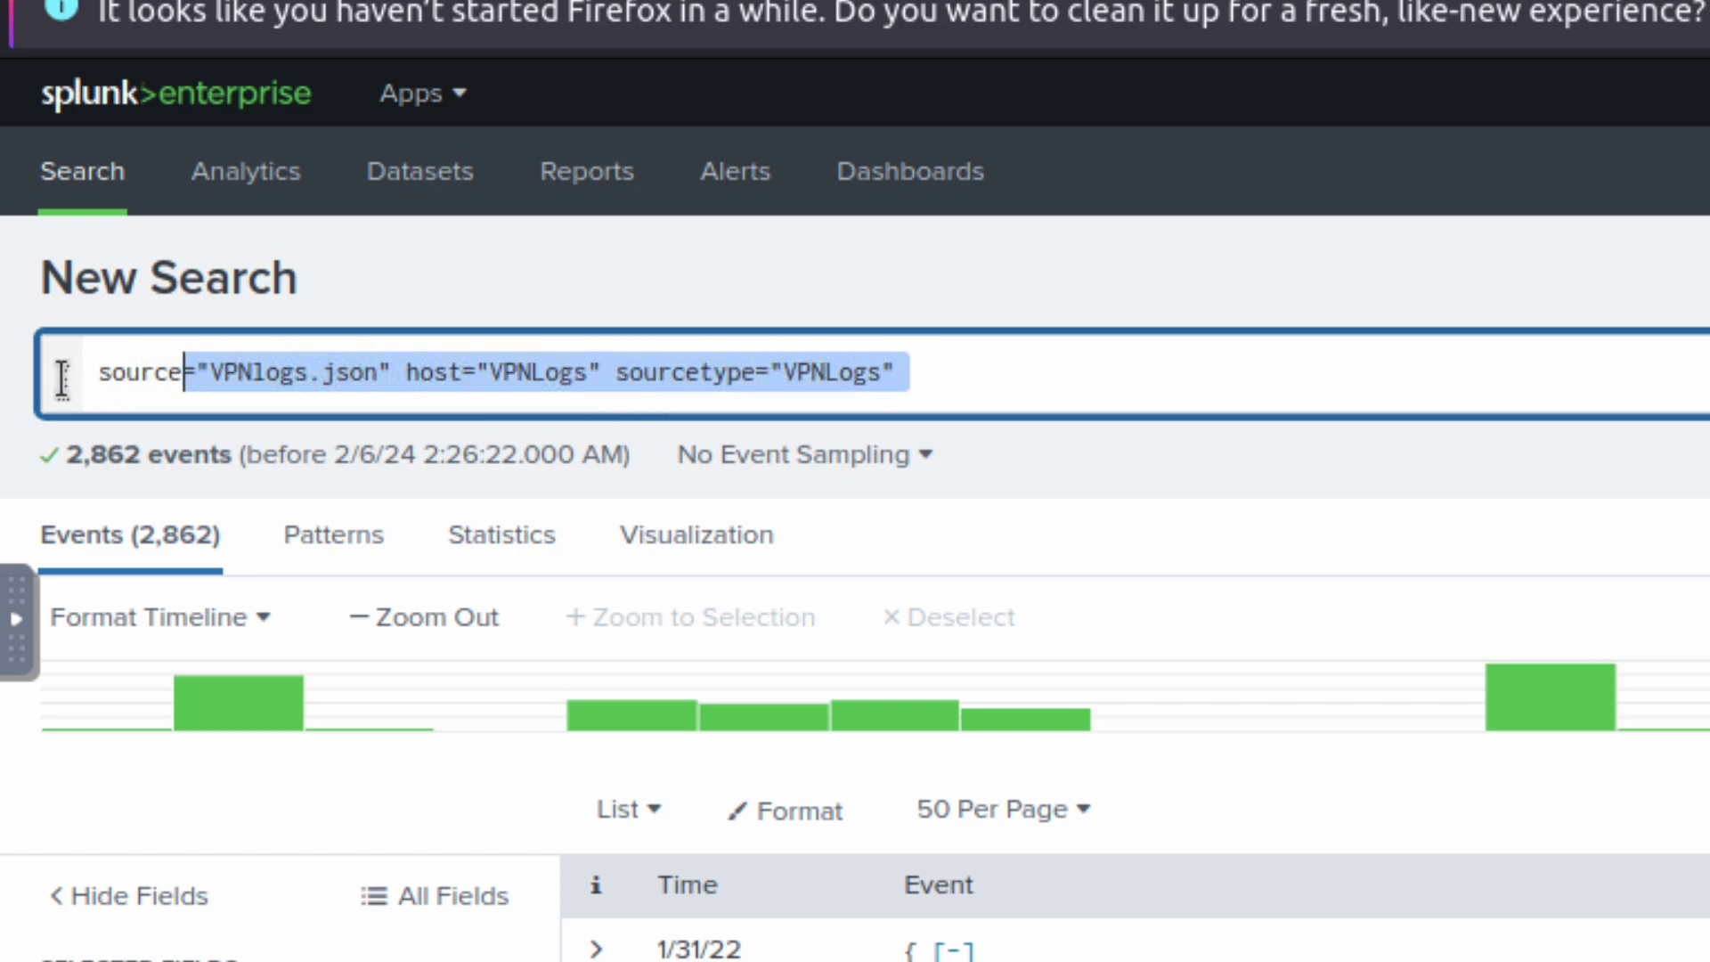
pyautogui.click(908, 367)
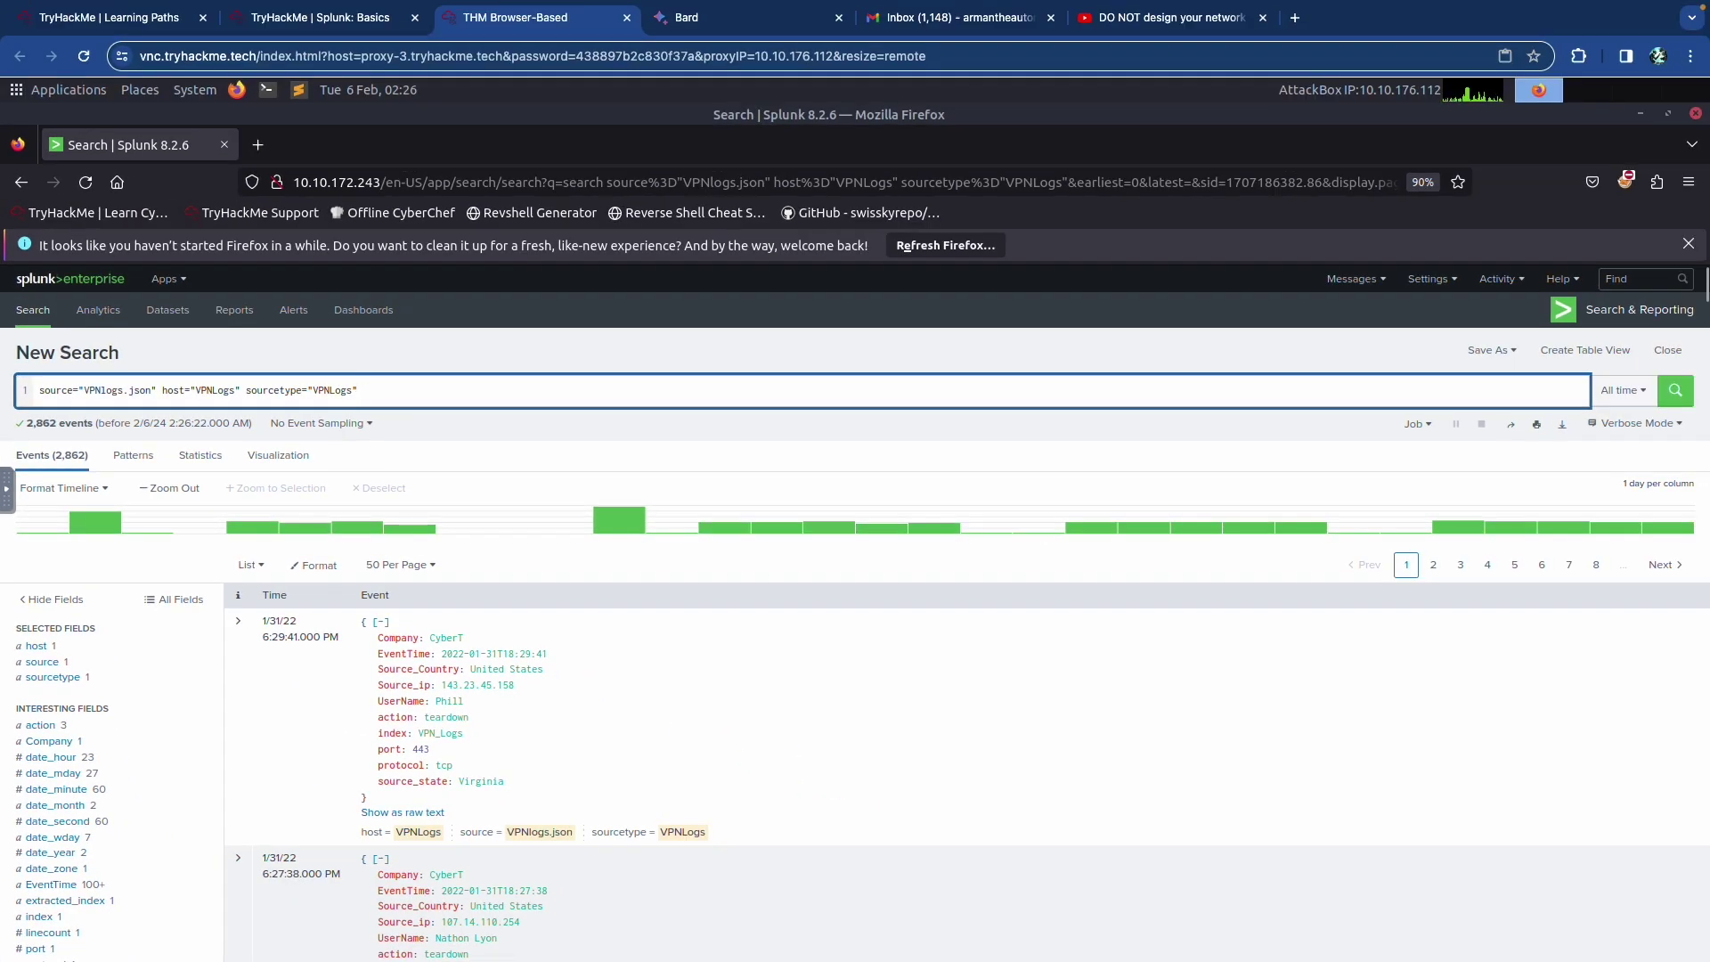
# Step: Read the Task 5 question on how many events the log file holds and check it against the search's event total
pyautogui.hotkey('ctrl', 'shift', 'Tab')
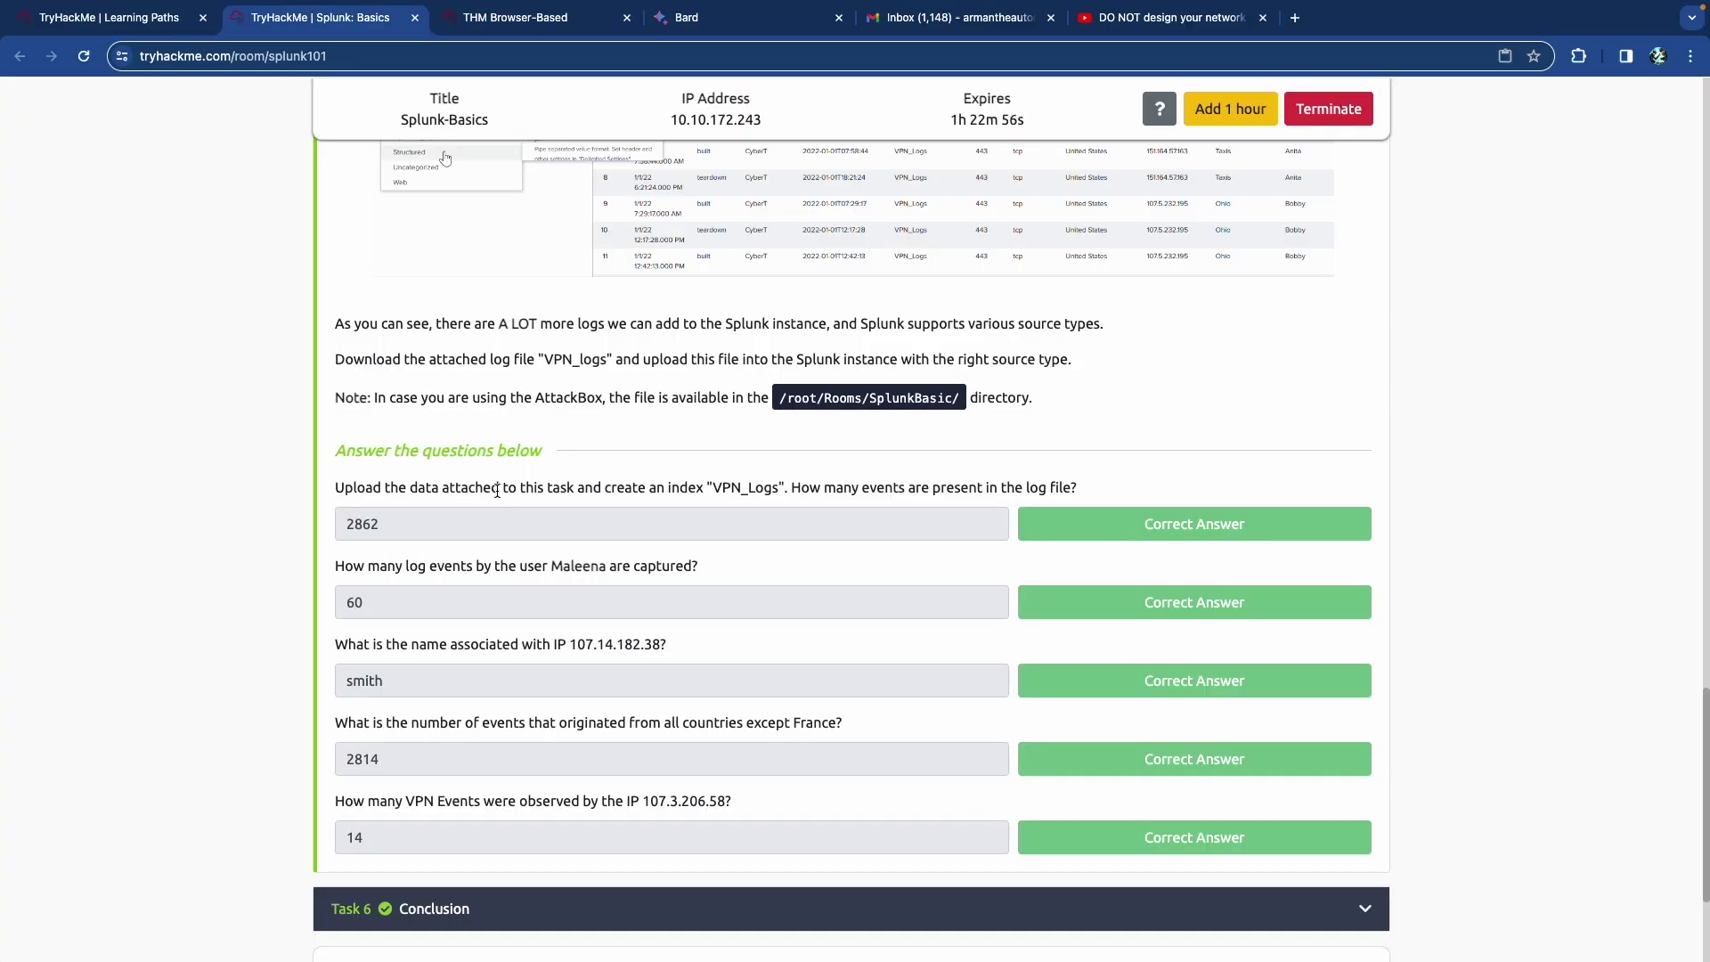
pyautogui.moveTo(809, 488); pyautogui.dragTo(1025, 488)
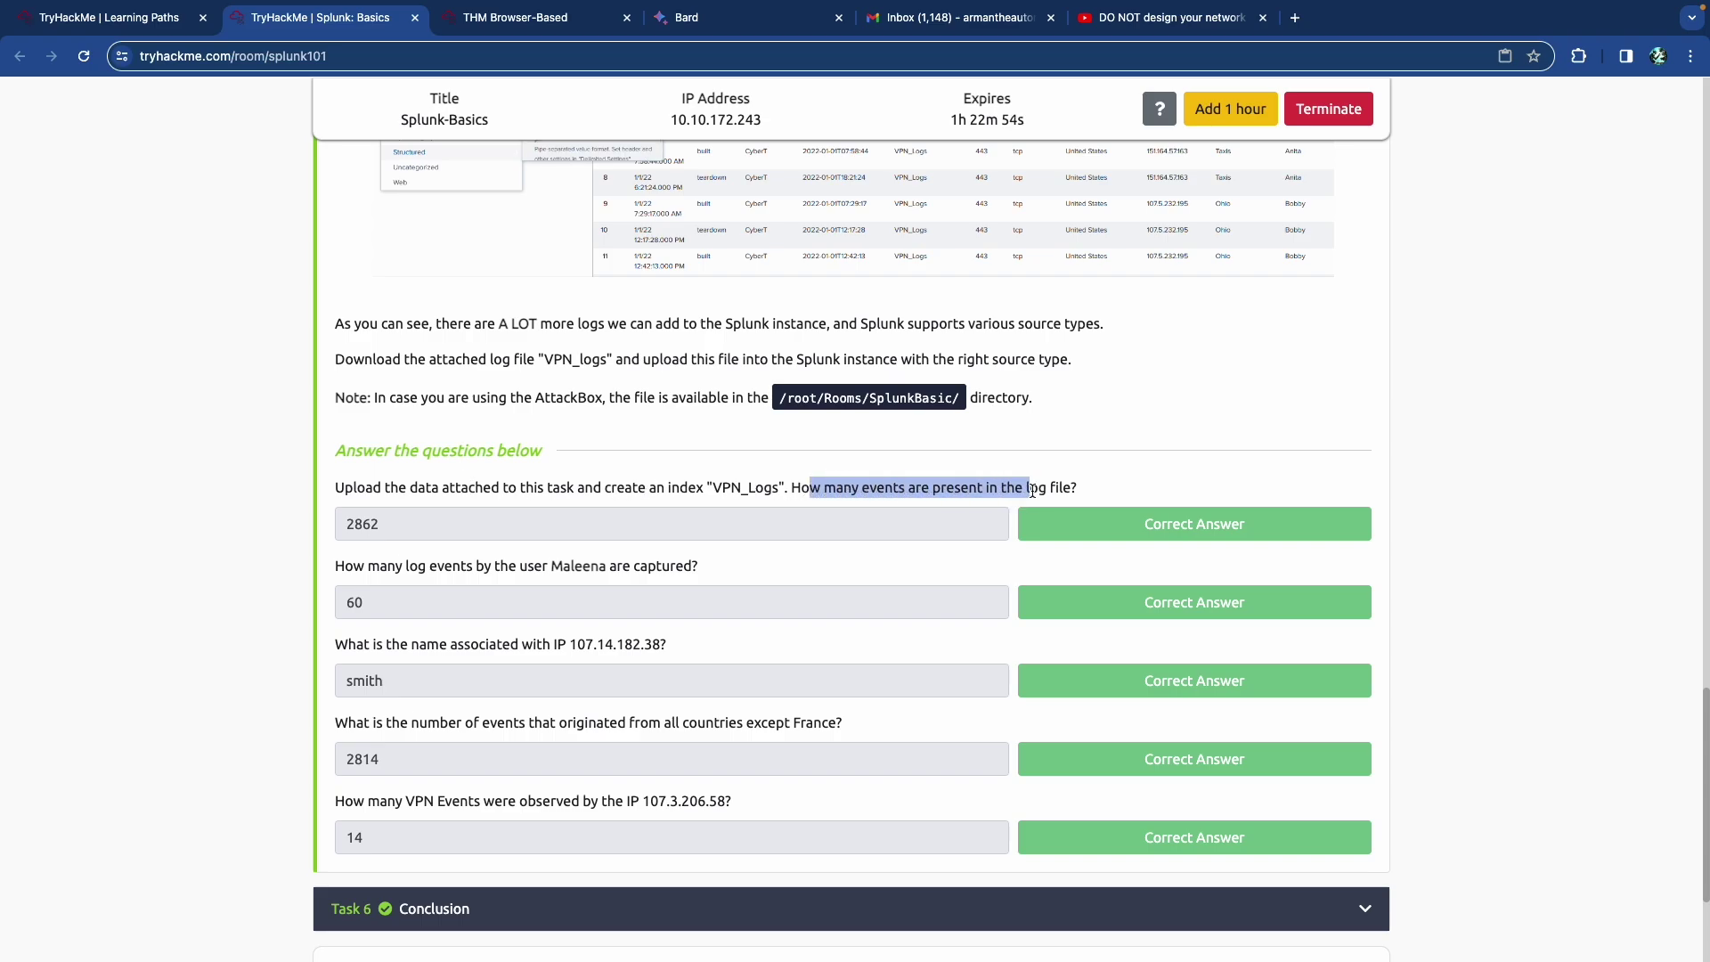
pyautogui.hotkey('ctrl', 'Tab')
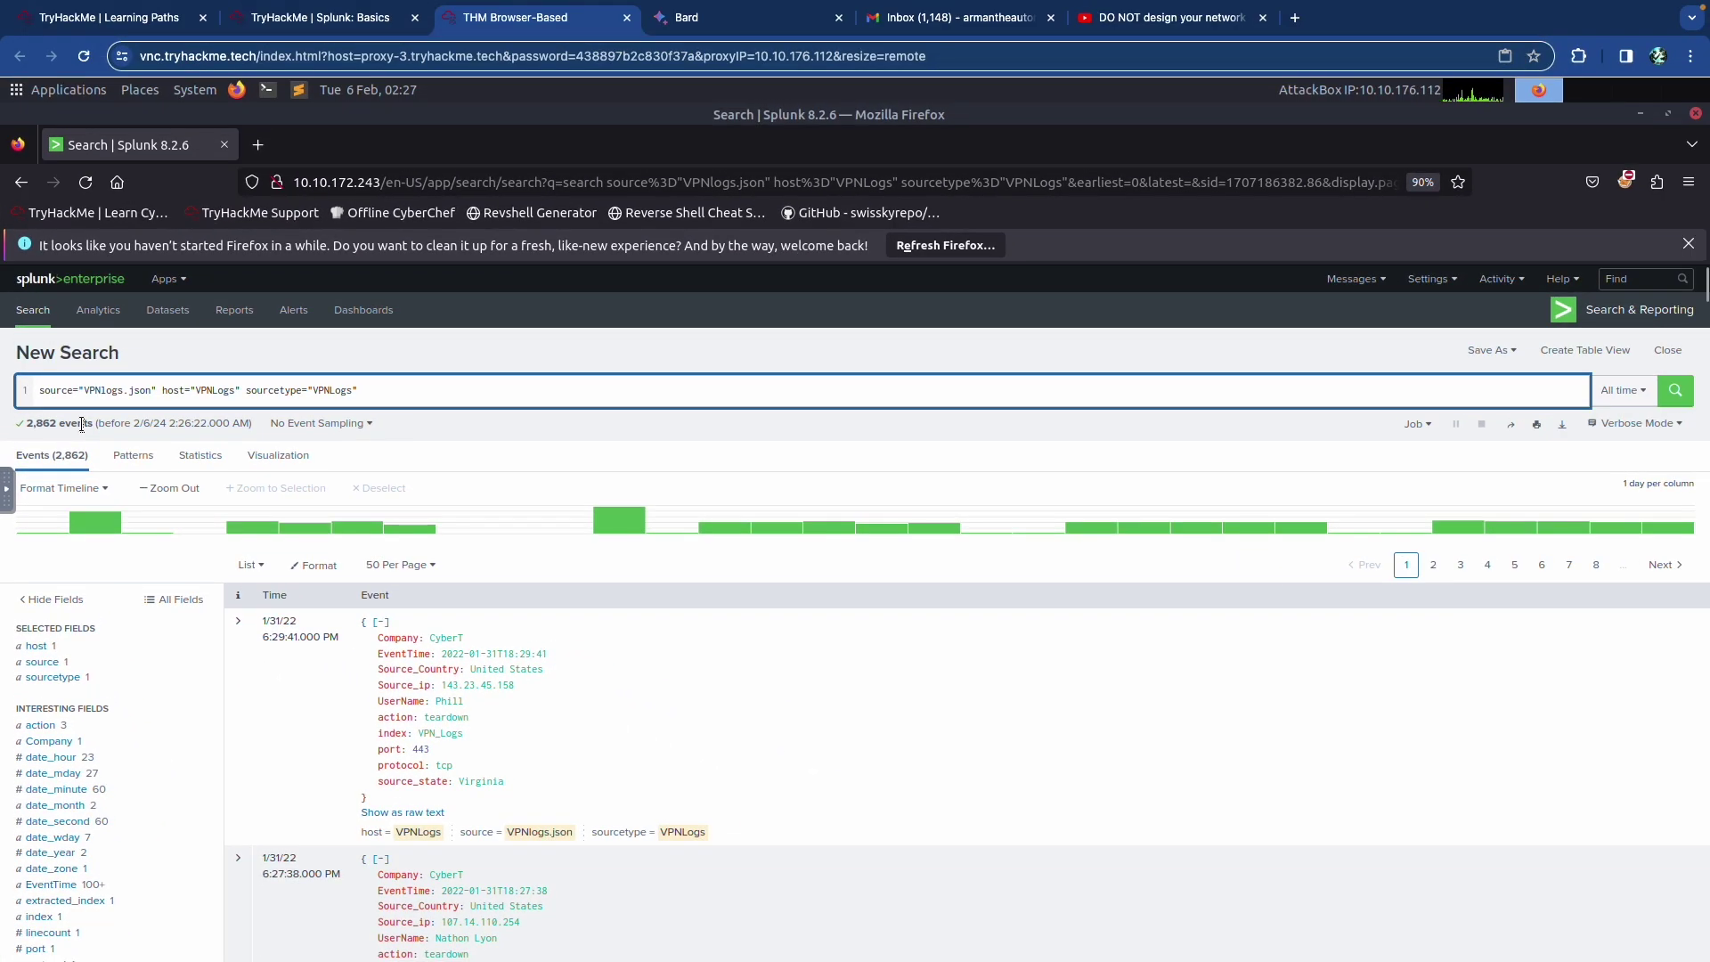
pyautogui.hotkey('ctrl', 'shift', 'Tab')
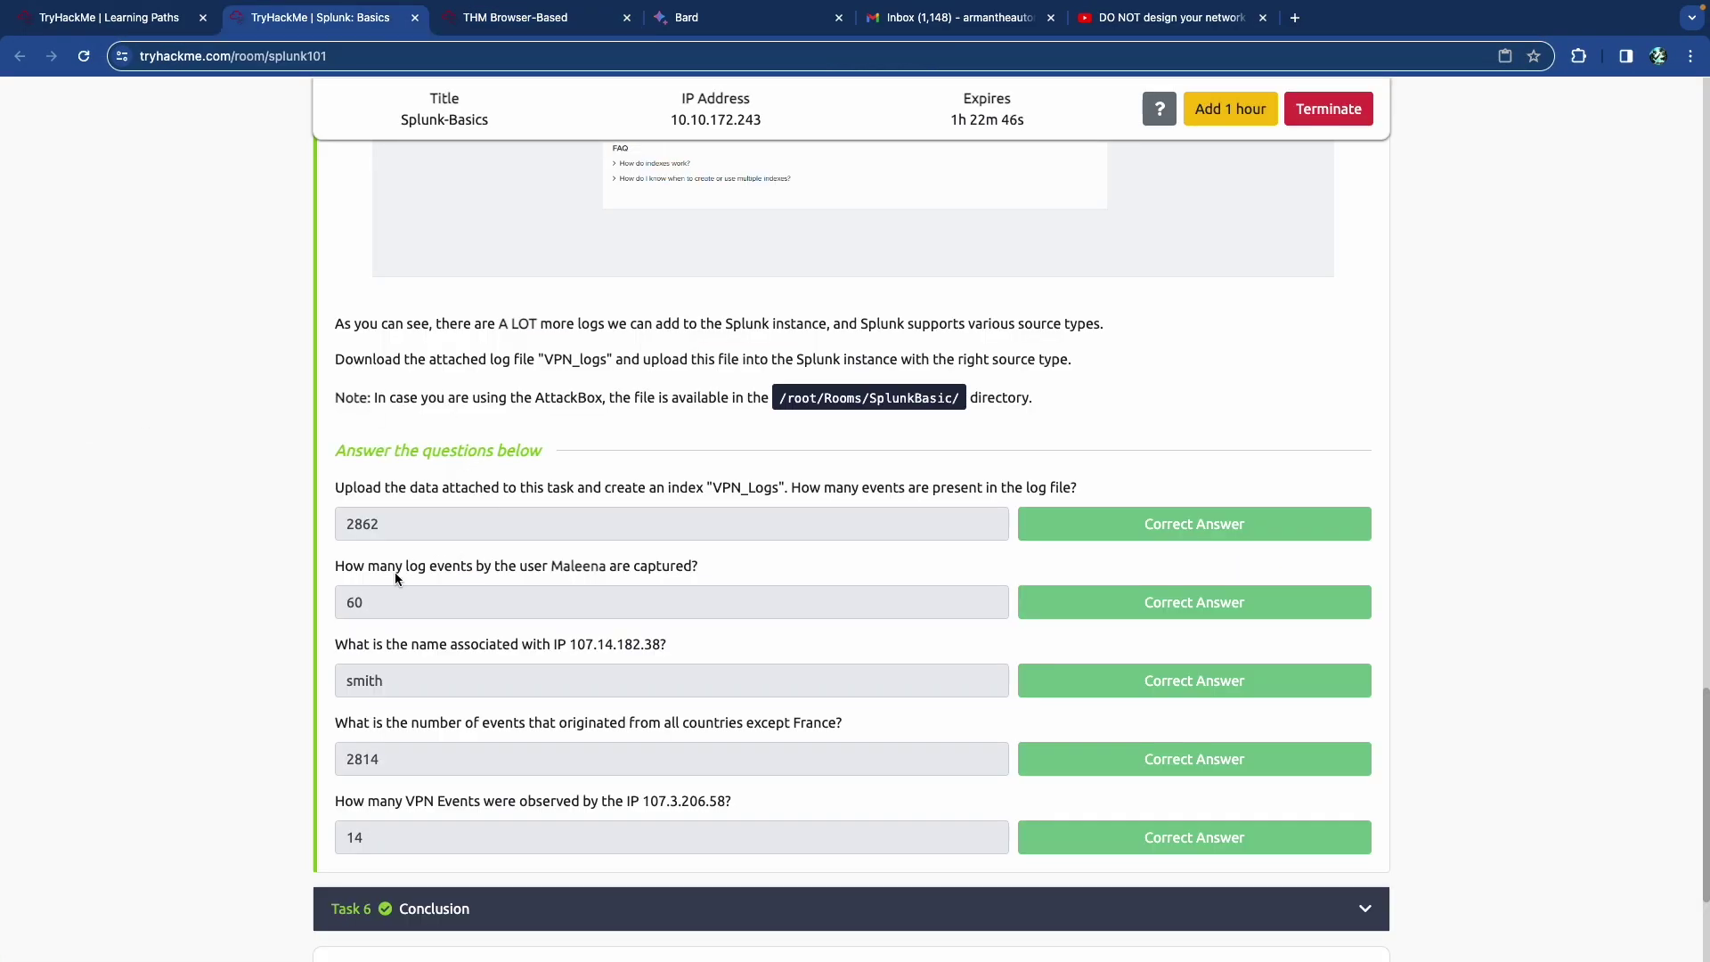
# Step: Read the Task 5 question about one user's log events and look up that user's count in the UserName field values
pyautogui.moveTo(395, 577); pyautogui.dragTo(636, 565)
pyautogui.click(636, 565)
pyautogui.hotkey('ctrl', 'Tab')
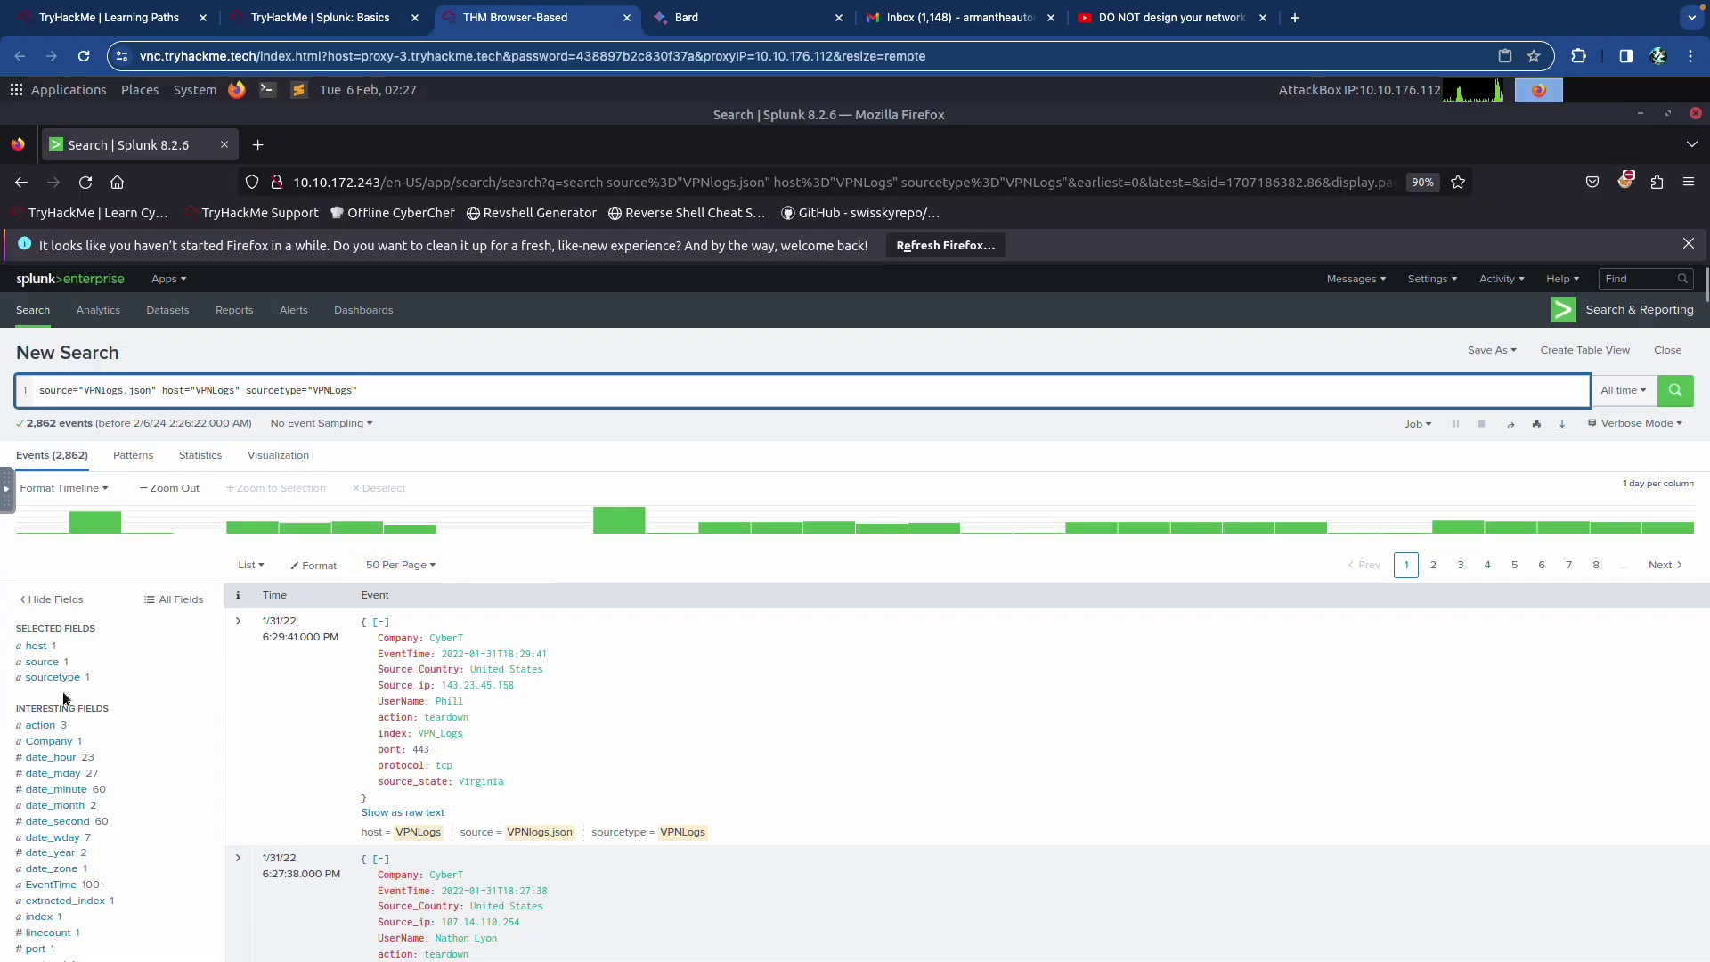
pyautogui.scroll(-3, 44, 699)
pyautogui.scroll(-5, 45, 699)
pyautogui.scroll(6, 44, 696)
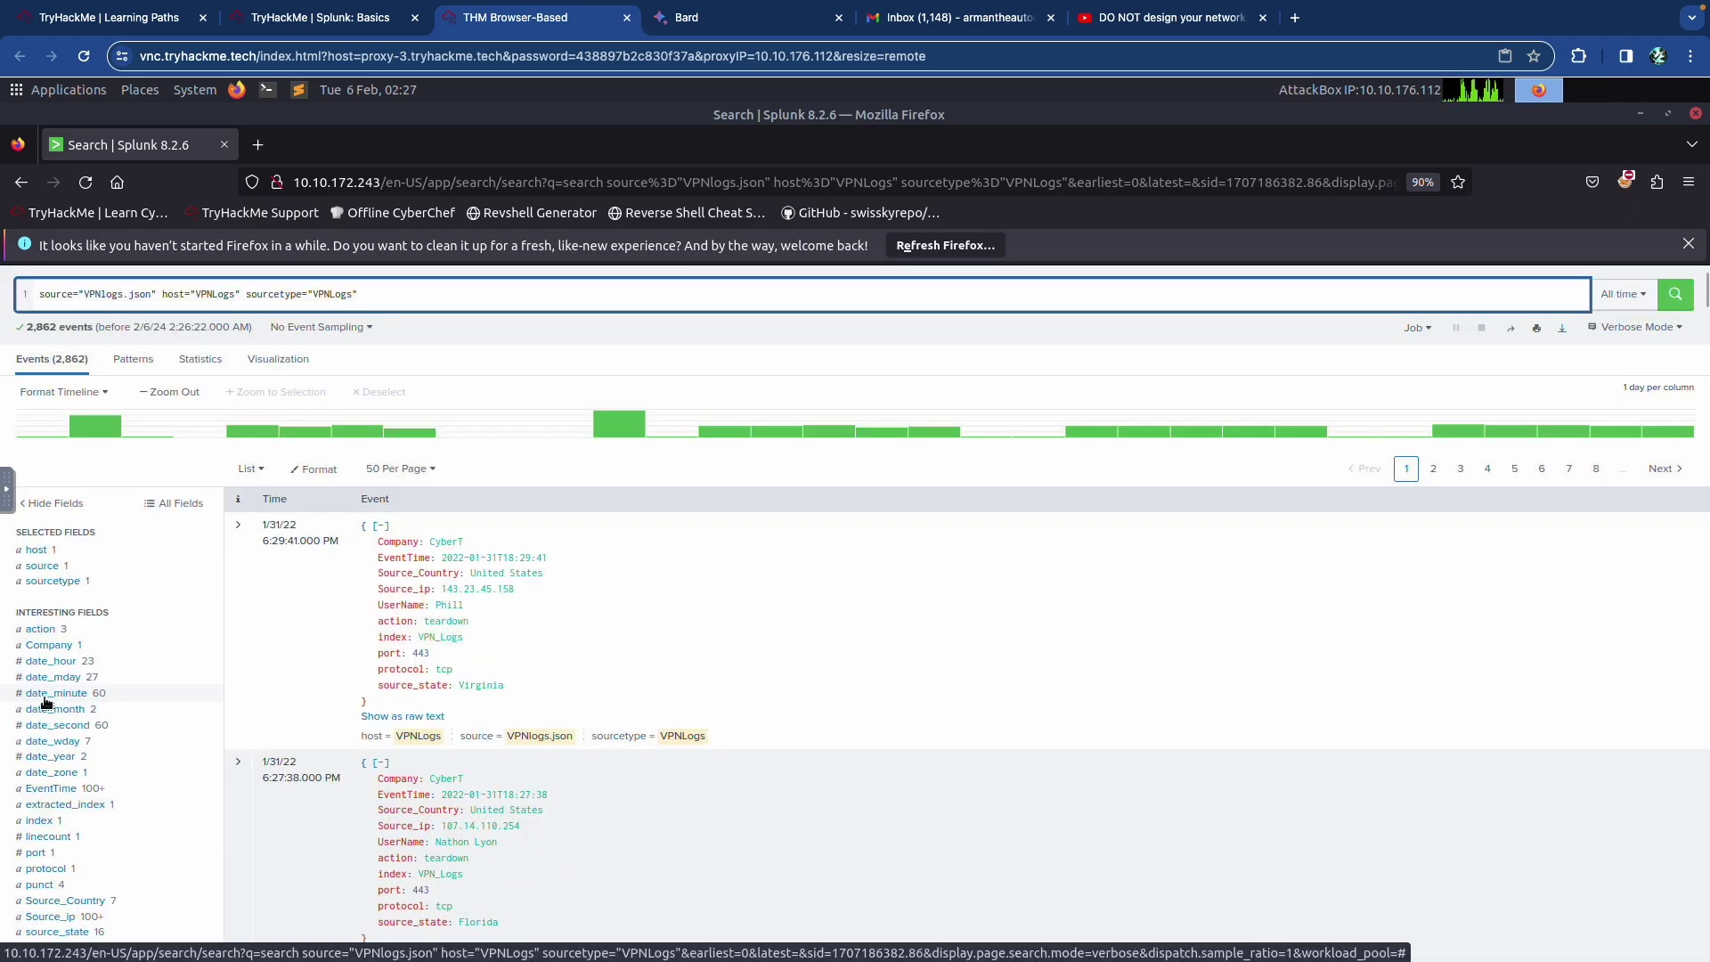
pyautogui.scroll(-3, 44, 701)
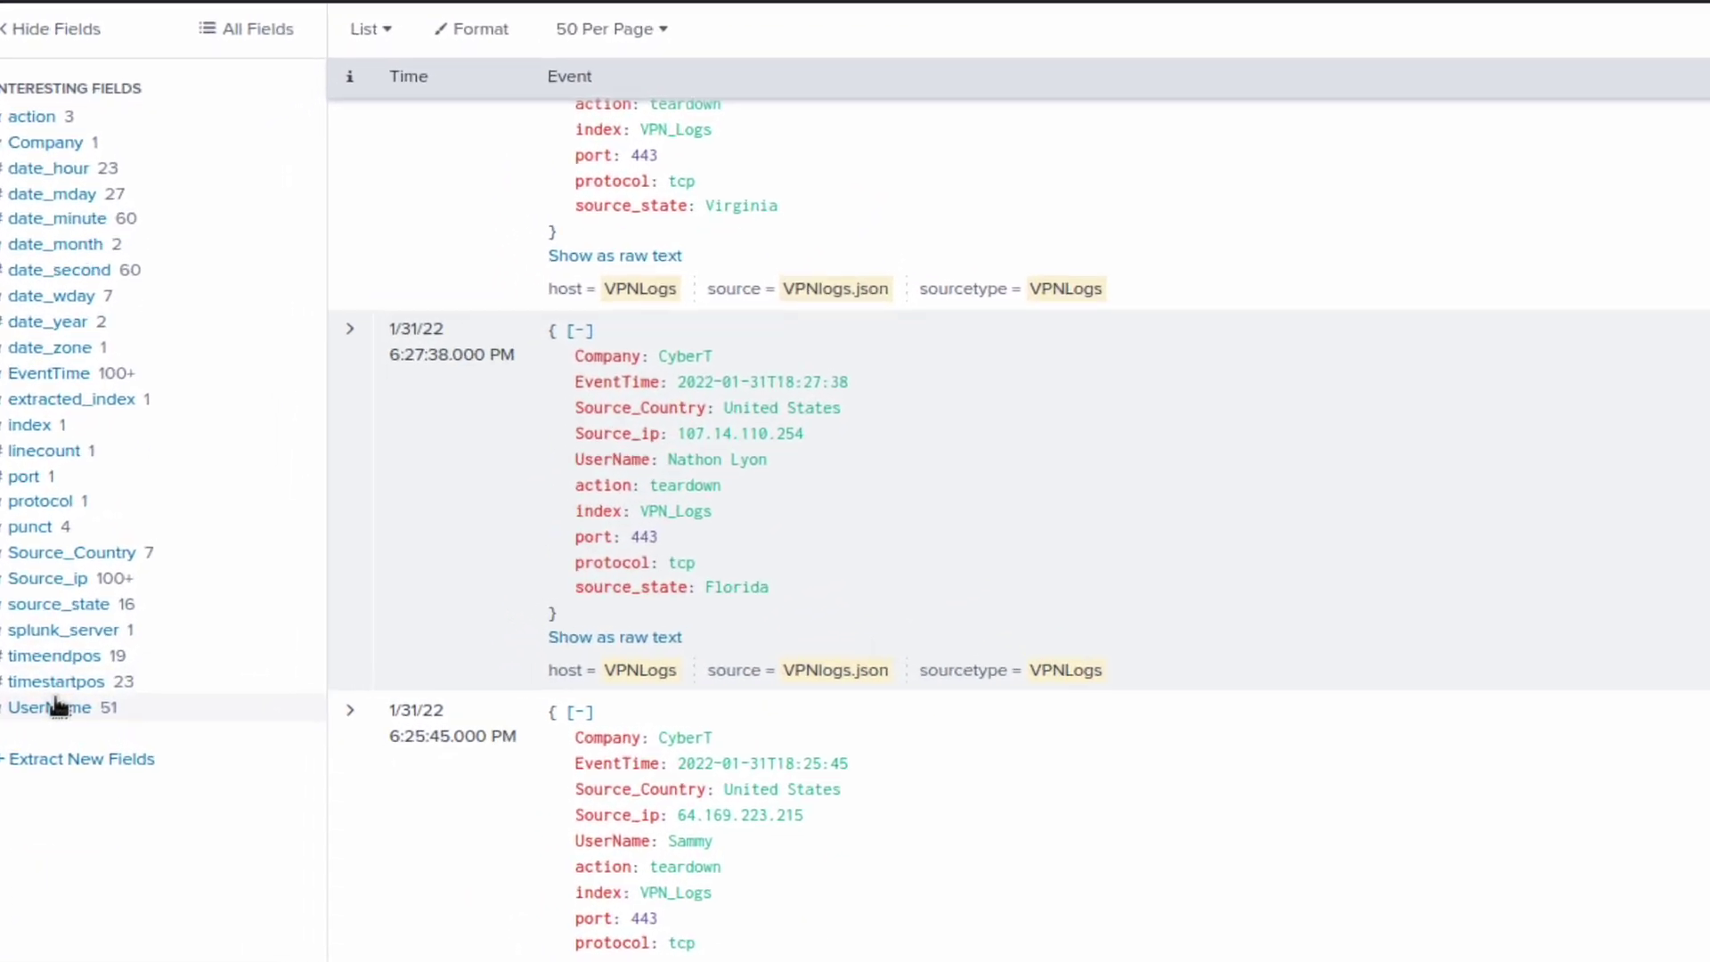
pyautogui.click(114, 711)
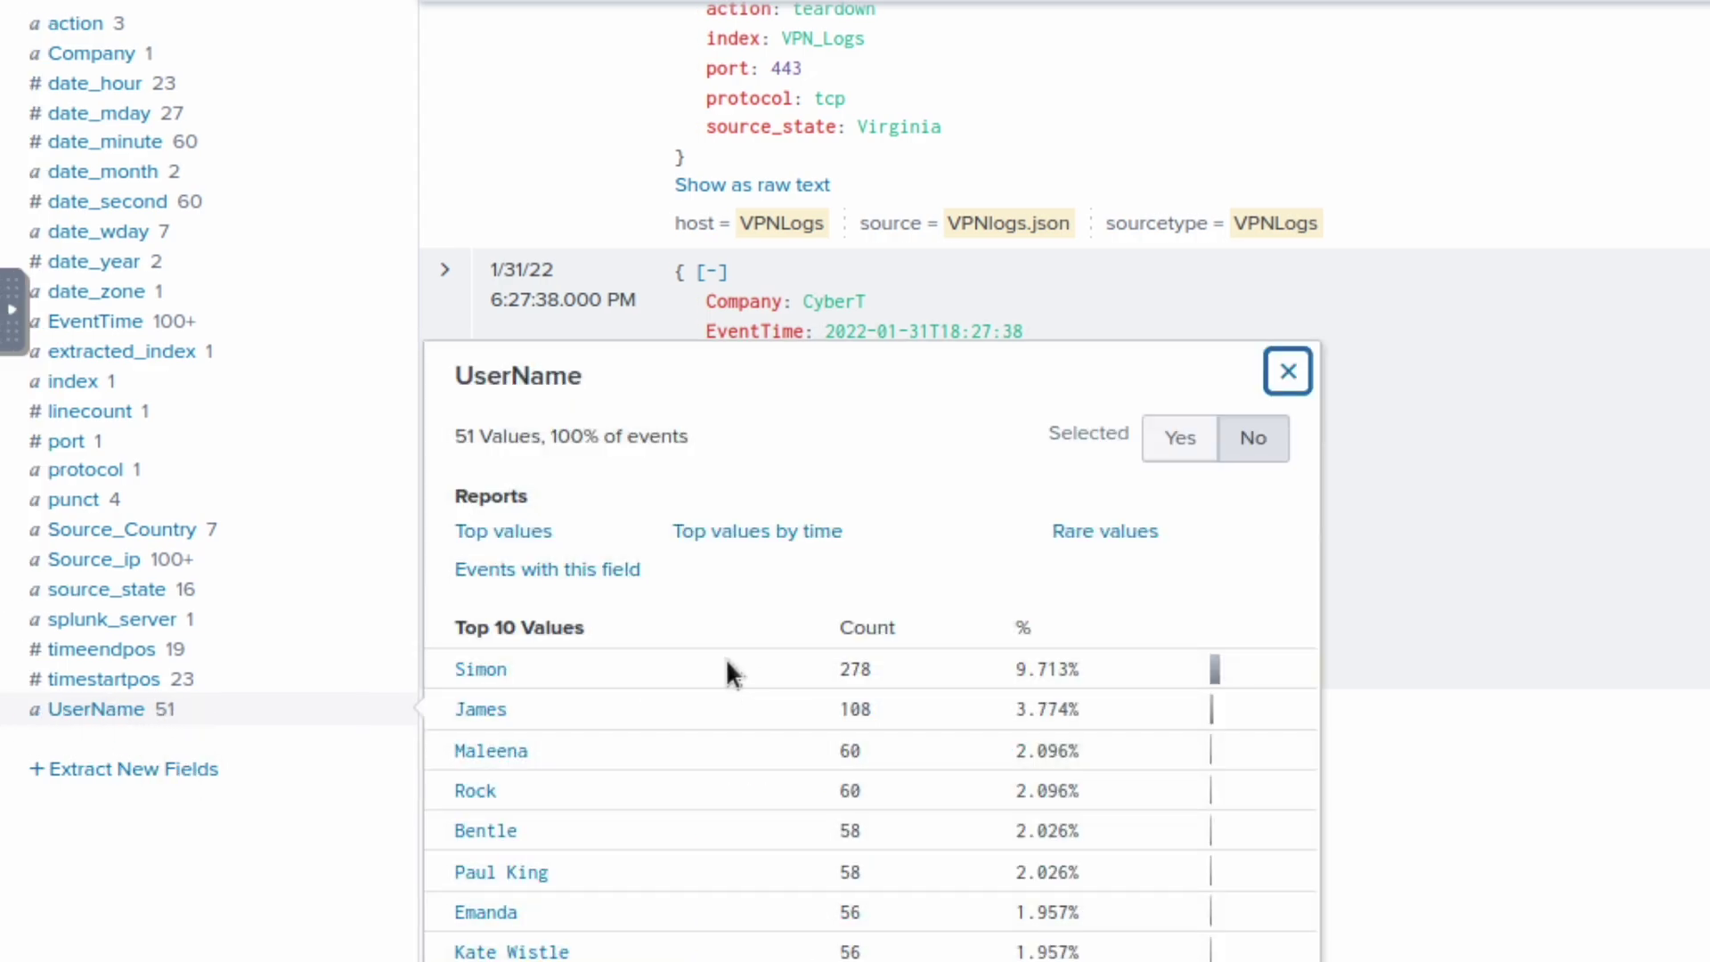
pyautogui.scroll(-5, 725, 657)
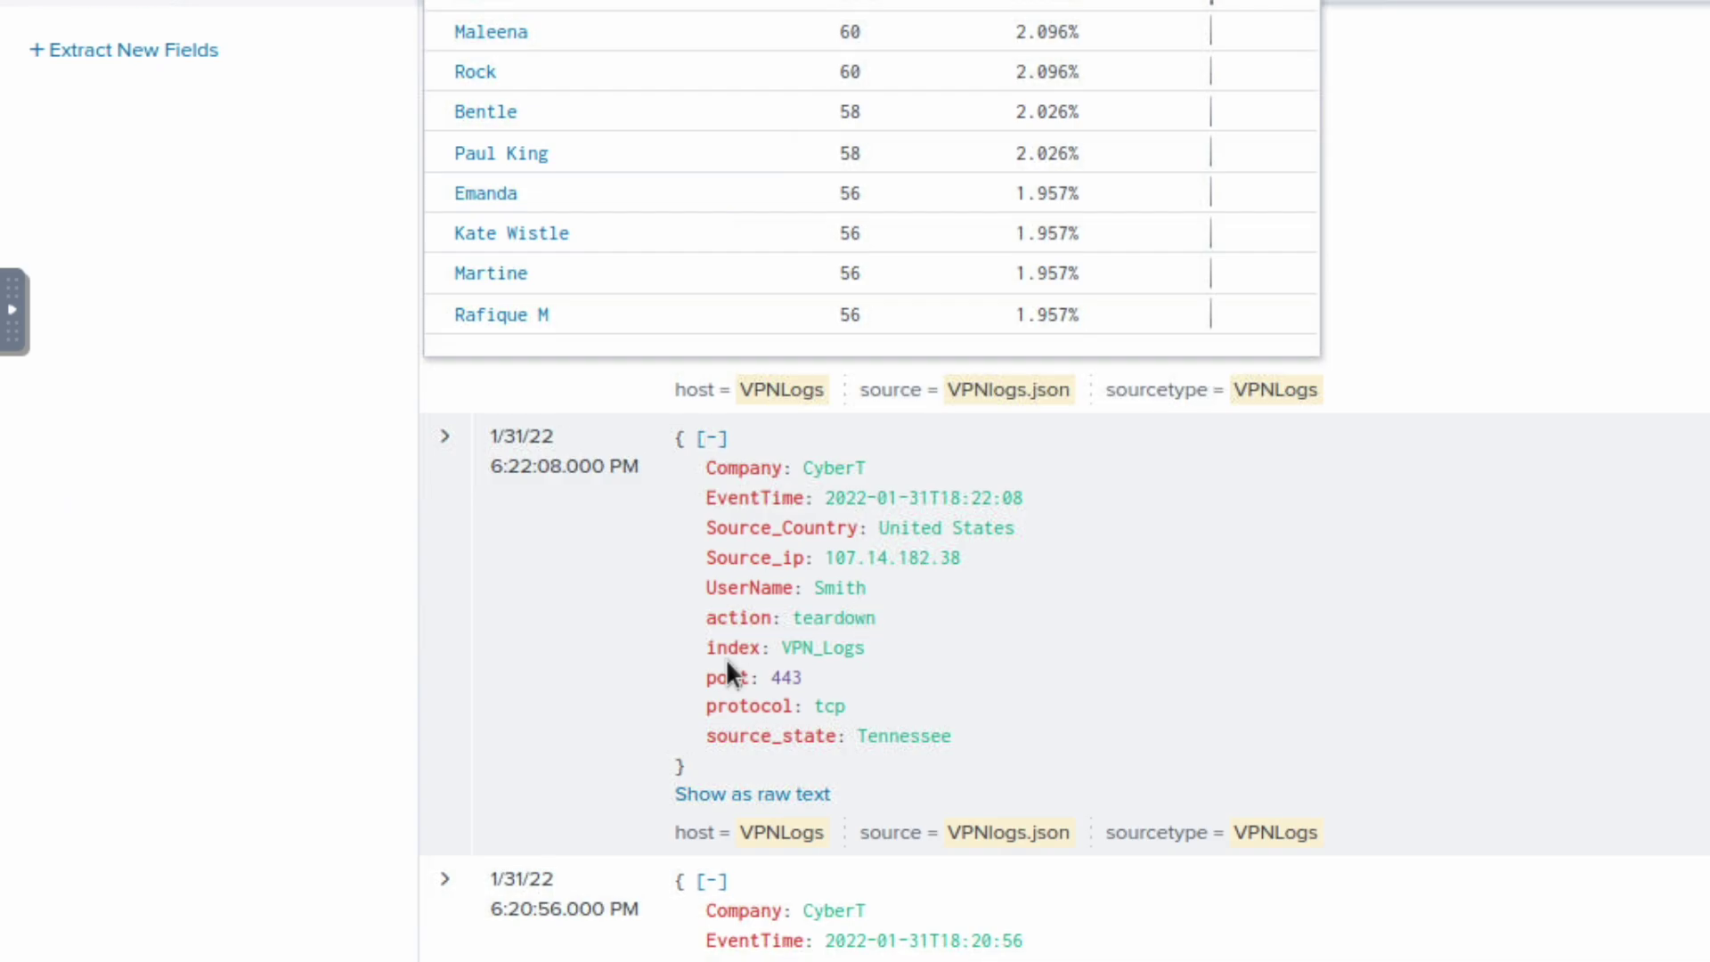
pyautogui.scroll(2, 725, 659)
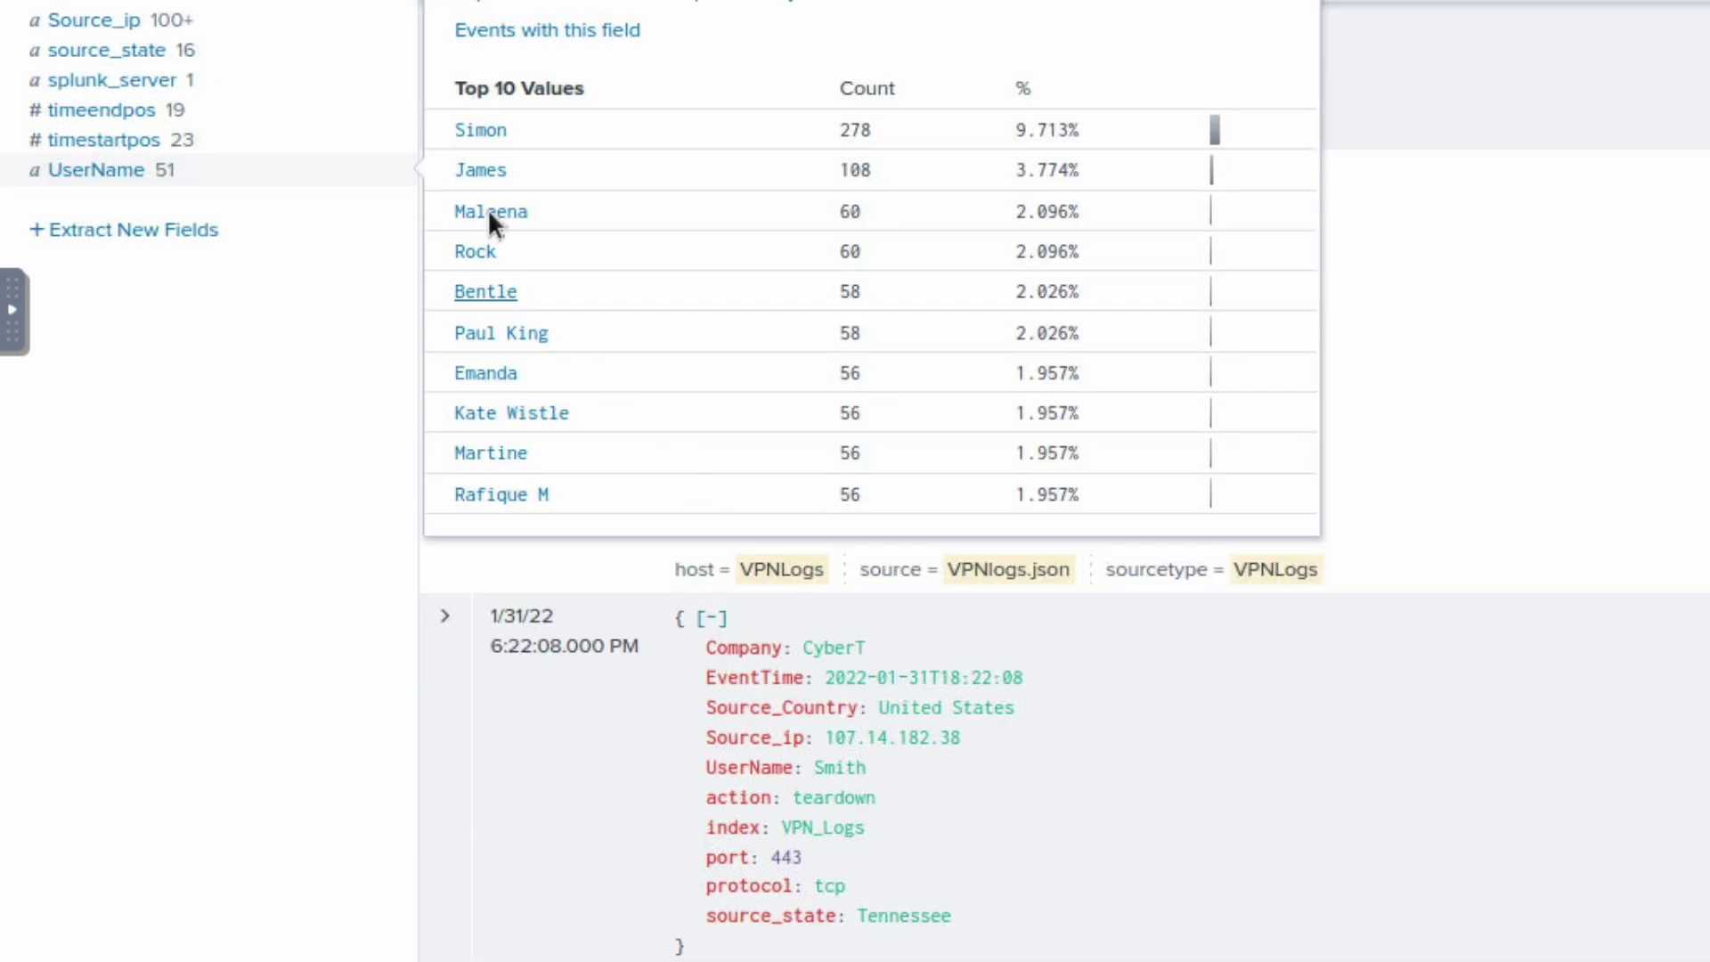
pyautogui.doubleClick(854, 212)
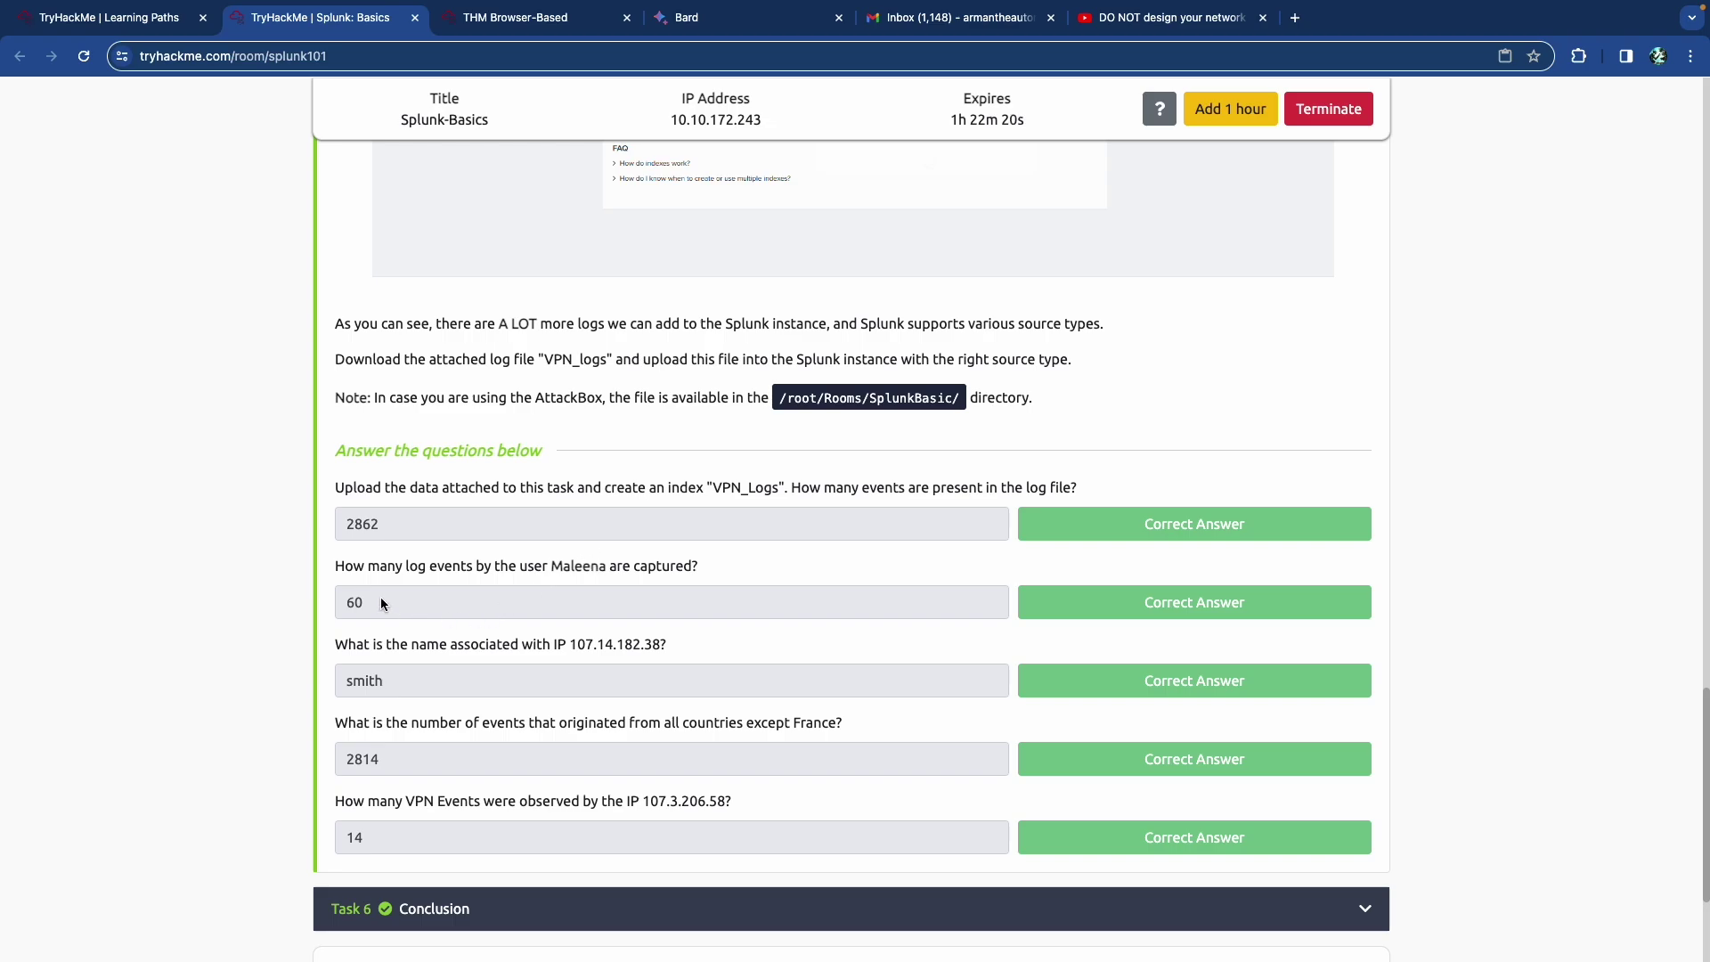
# Step: Copy IP 107.14.182.38 from the Task 5 question, add it in quotes to the VPN log query and run the search
pyautogui.moveTo(339, 644); pyautogui.dragTo(658, 643)
pyautogui.click(529, 650)
pyautogui.rightClick(638, 643)
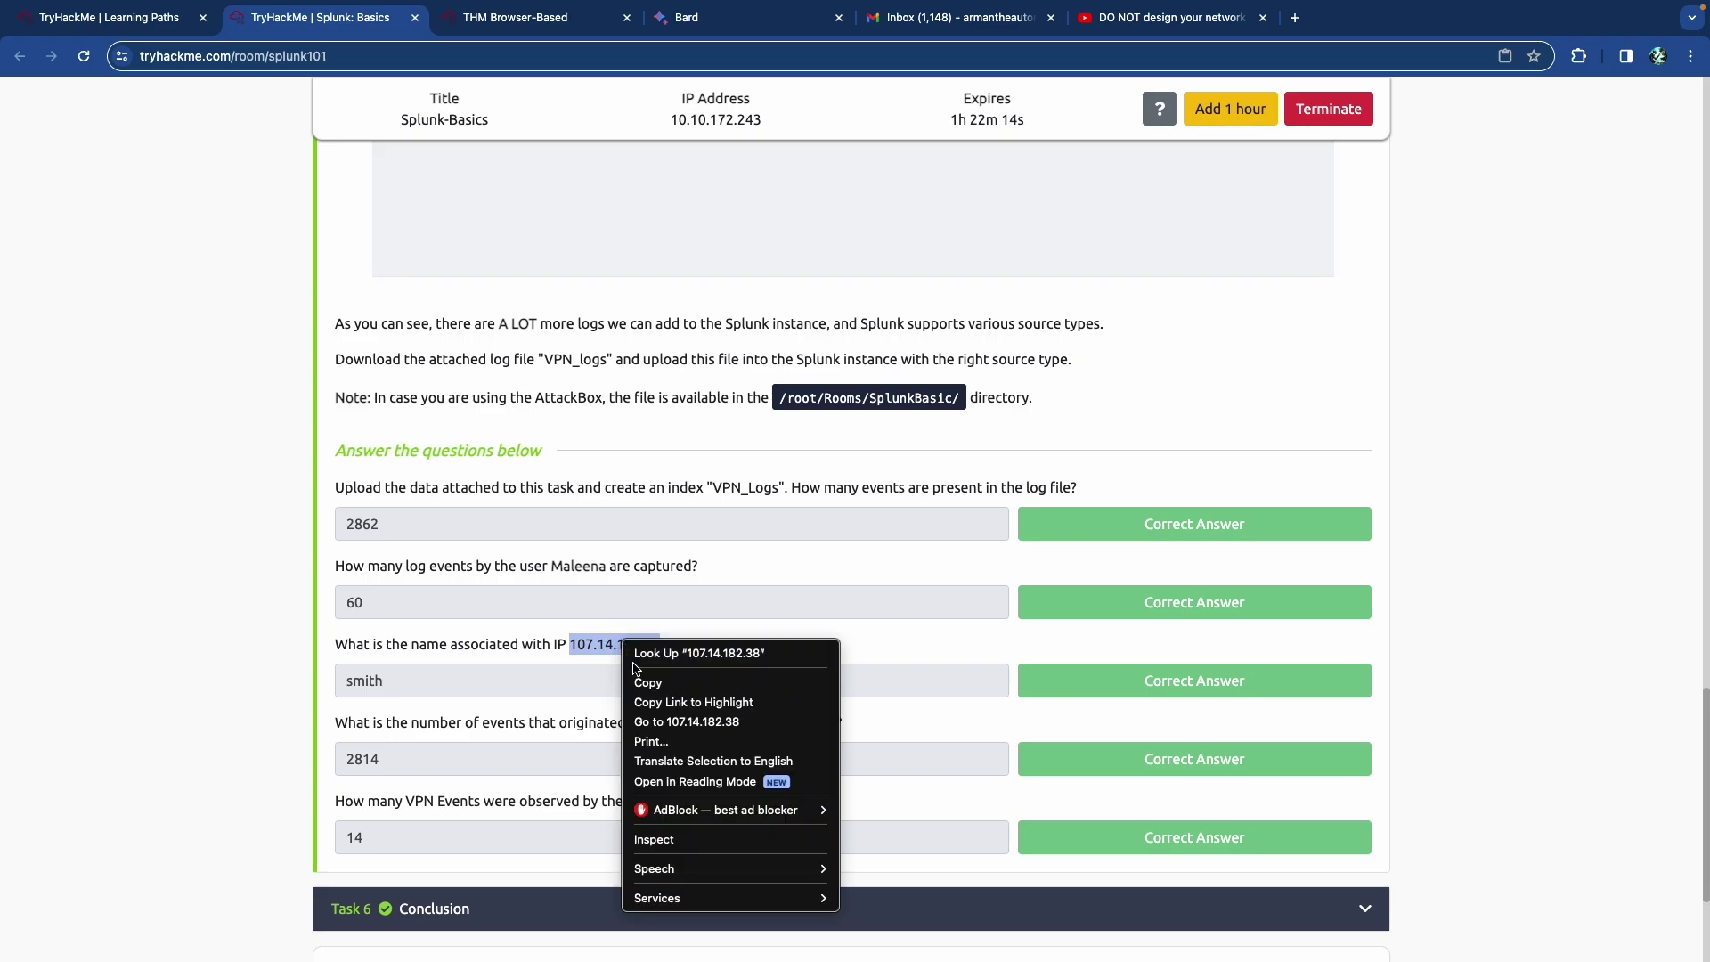
pyautogui.click(659, 682)
pyautogui.hotkey('ctrl', 'Tab')
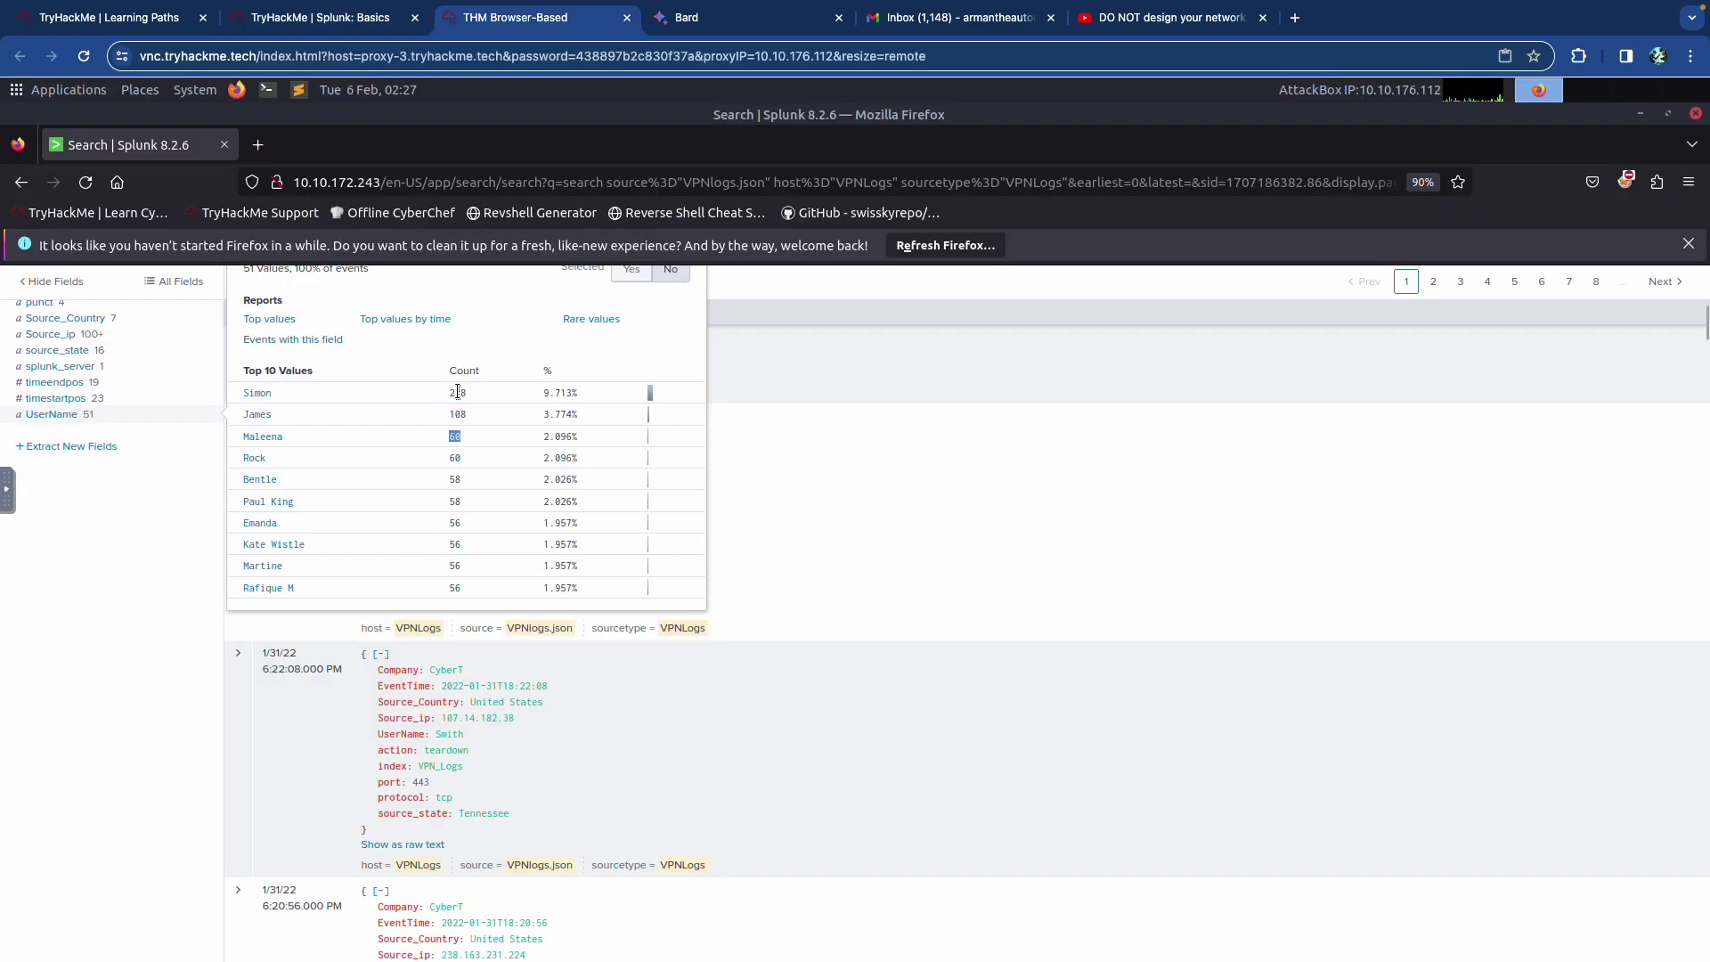
pyautogui.scroll(7, 437, 433)
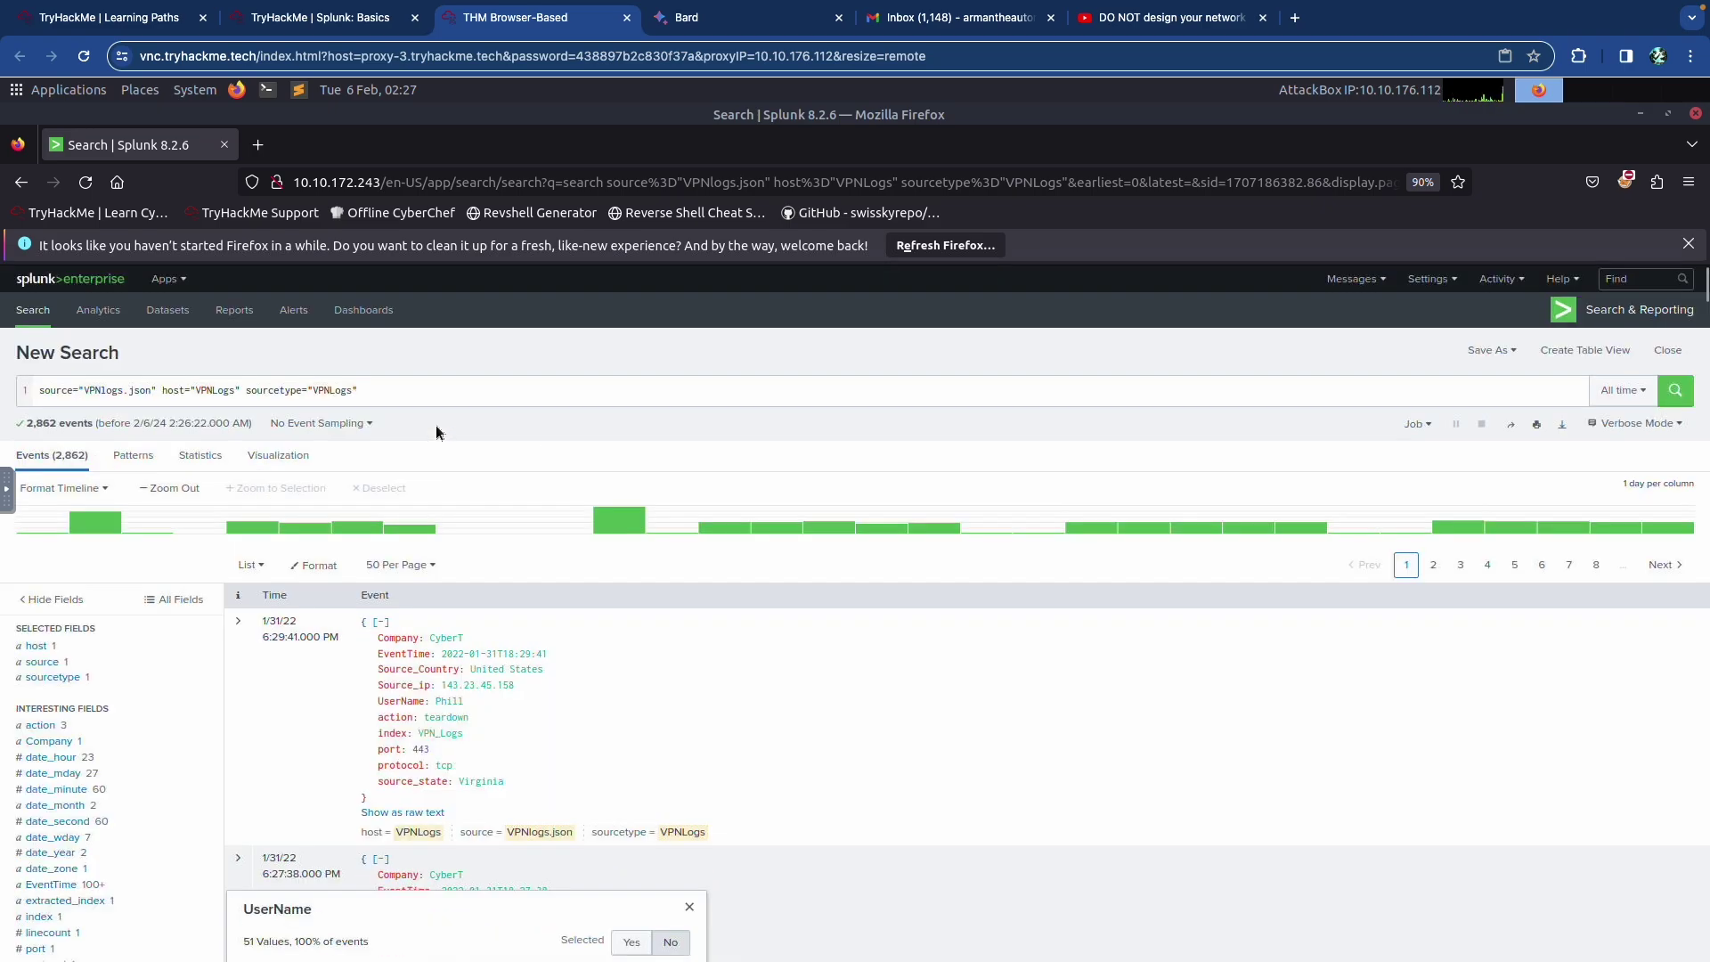
pyautogui.click(424, 388)
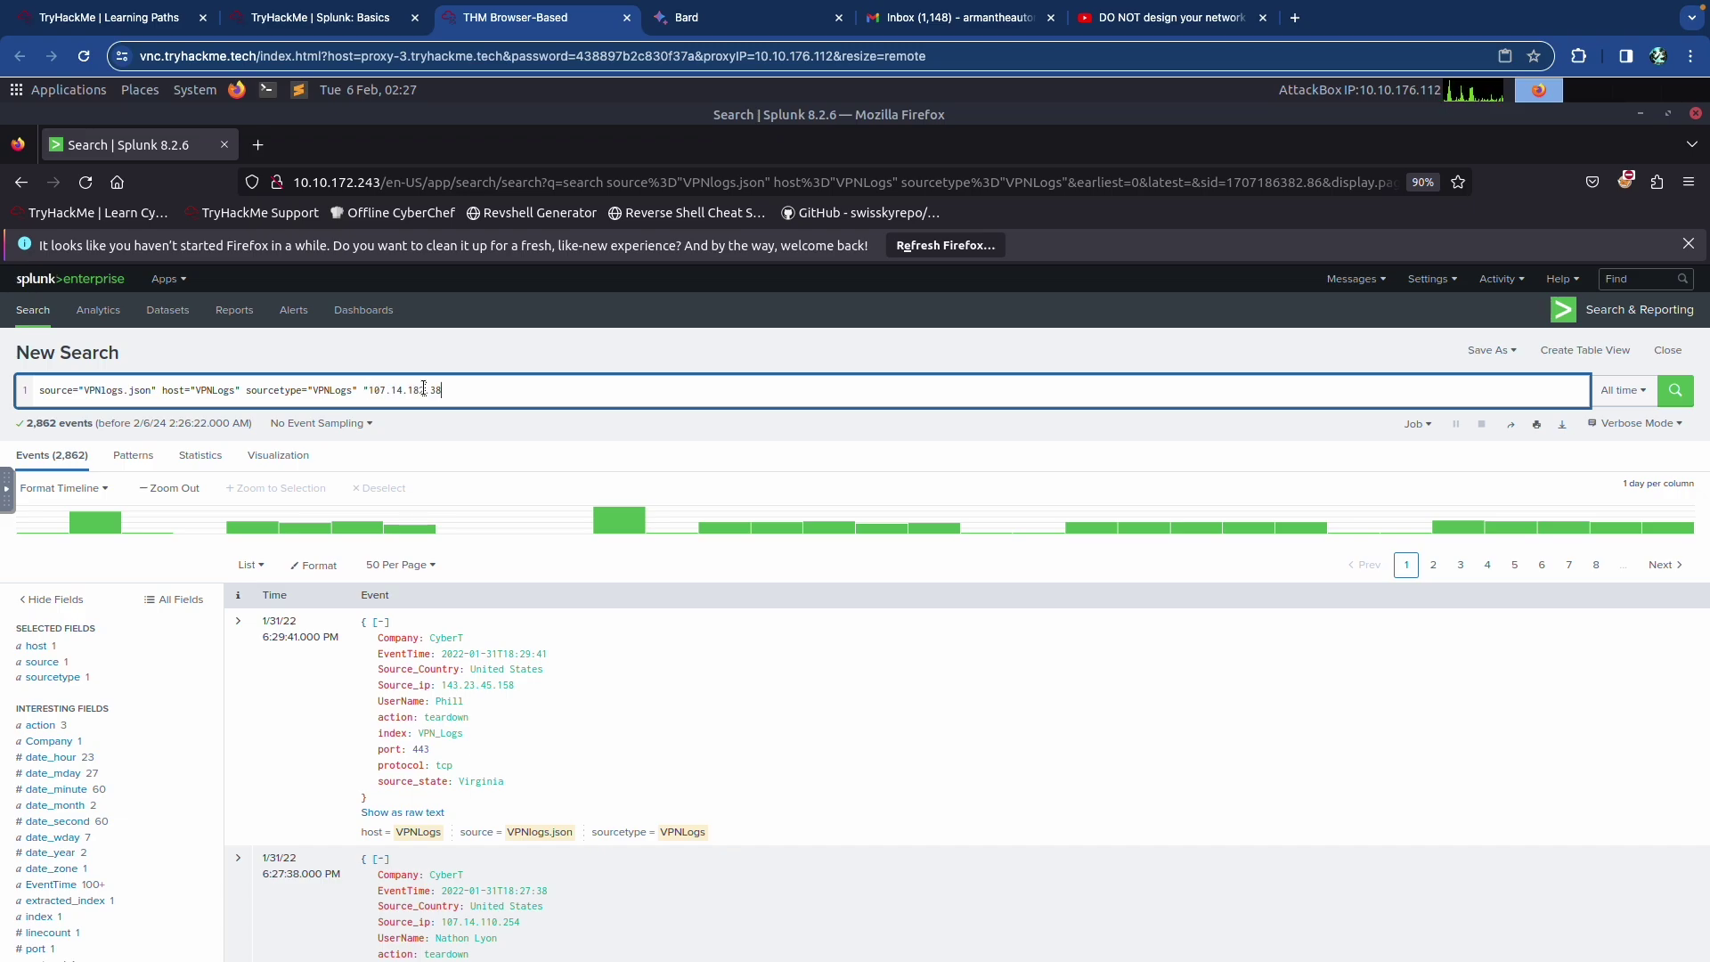
pyautogui.press('Return')
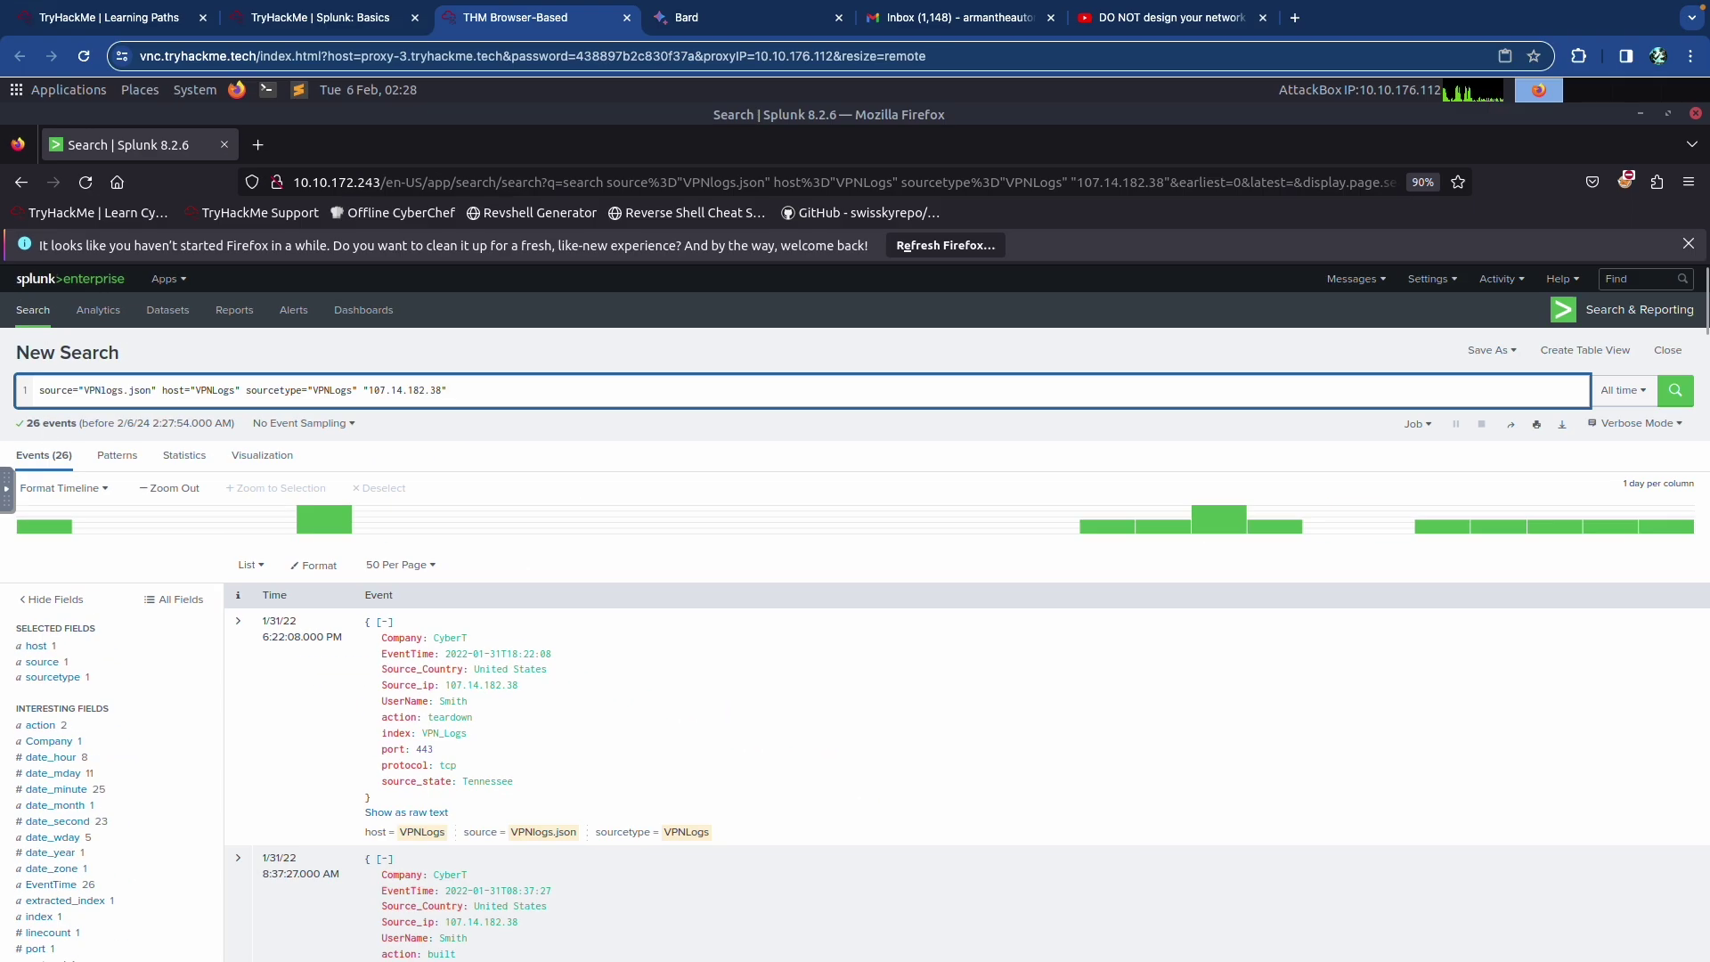
# Step: Check the Task 5 answer for the name associated with IP 107.14.182.38 against the Splunk results
pyautogui.click(342, 24)
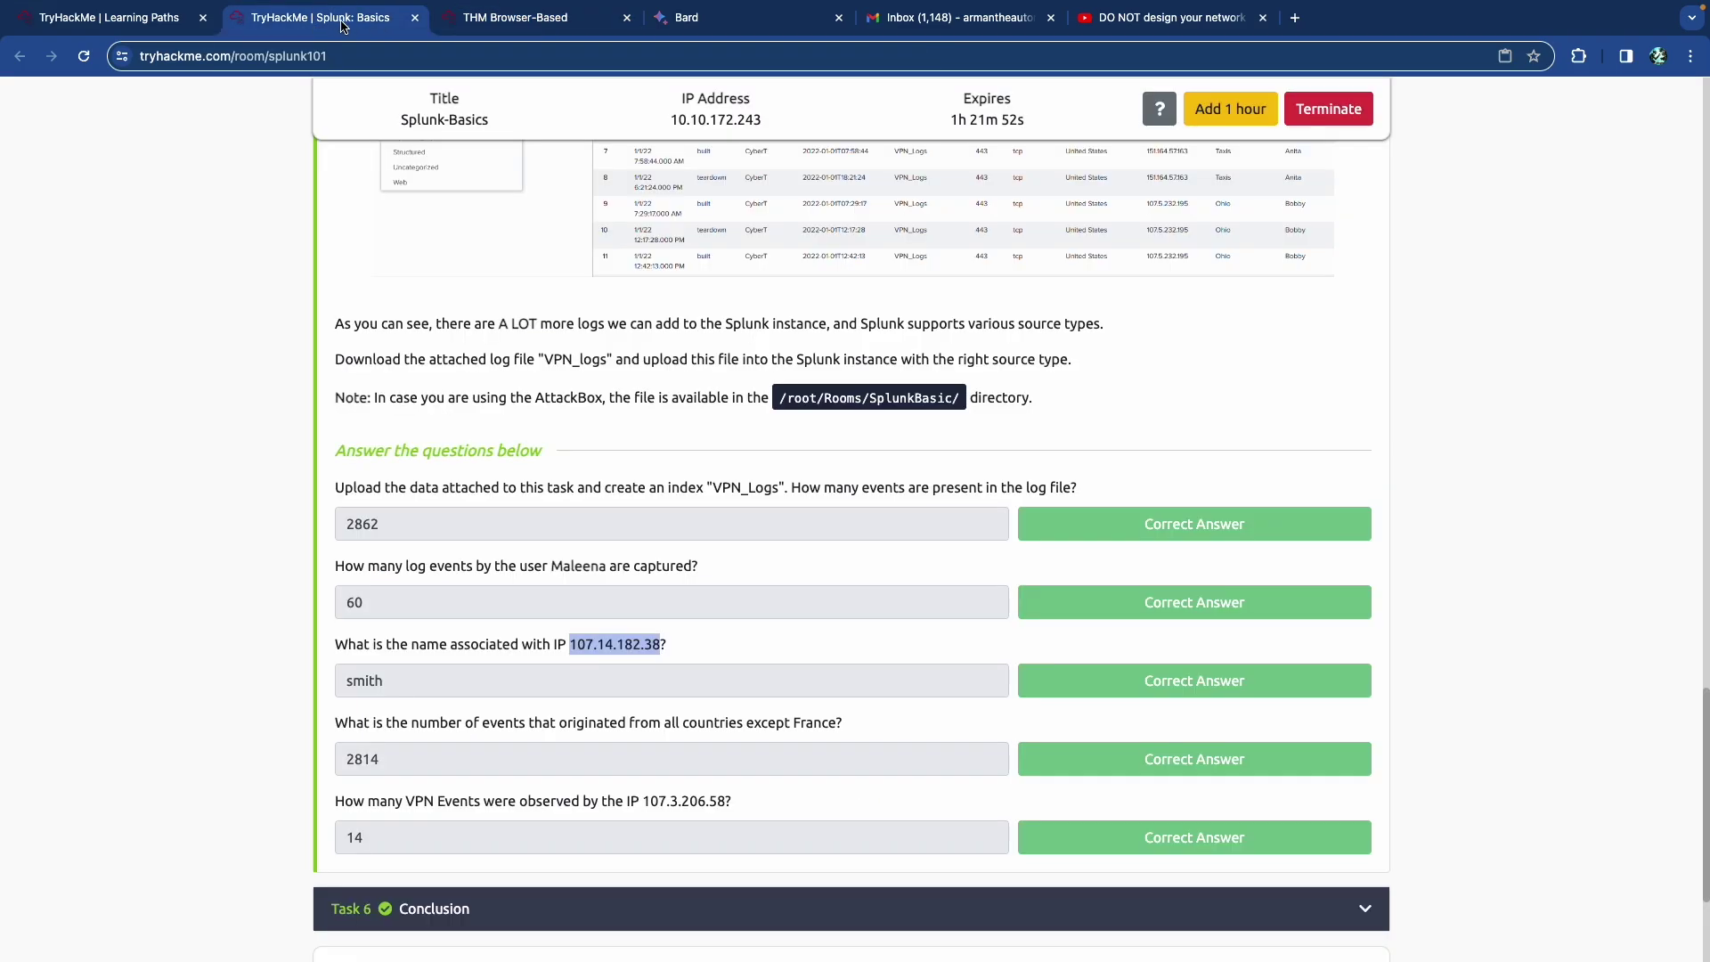
pyautogui.click(452, 689)
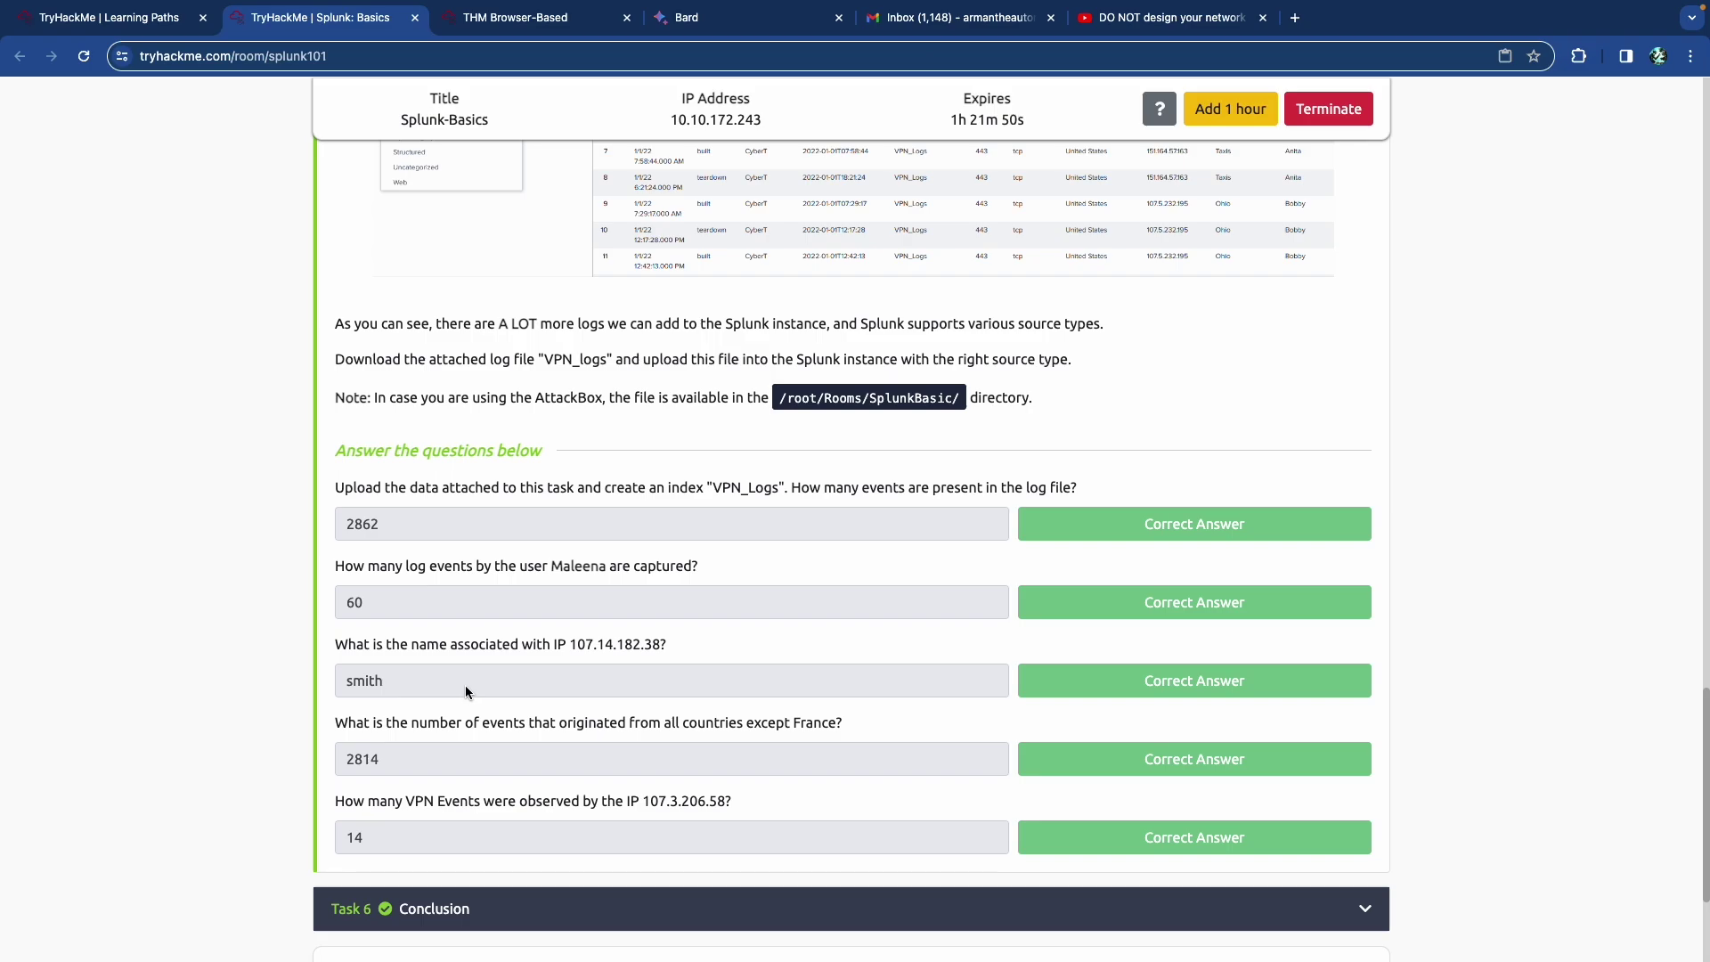
pyautogui.moveTo(457, 648); pyautogui.dragTo(656, 645)
pyautogui.click(595, 649)
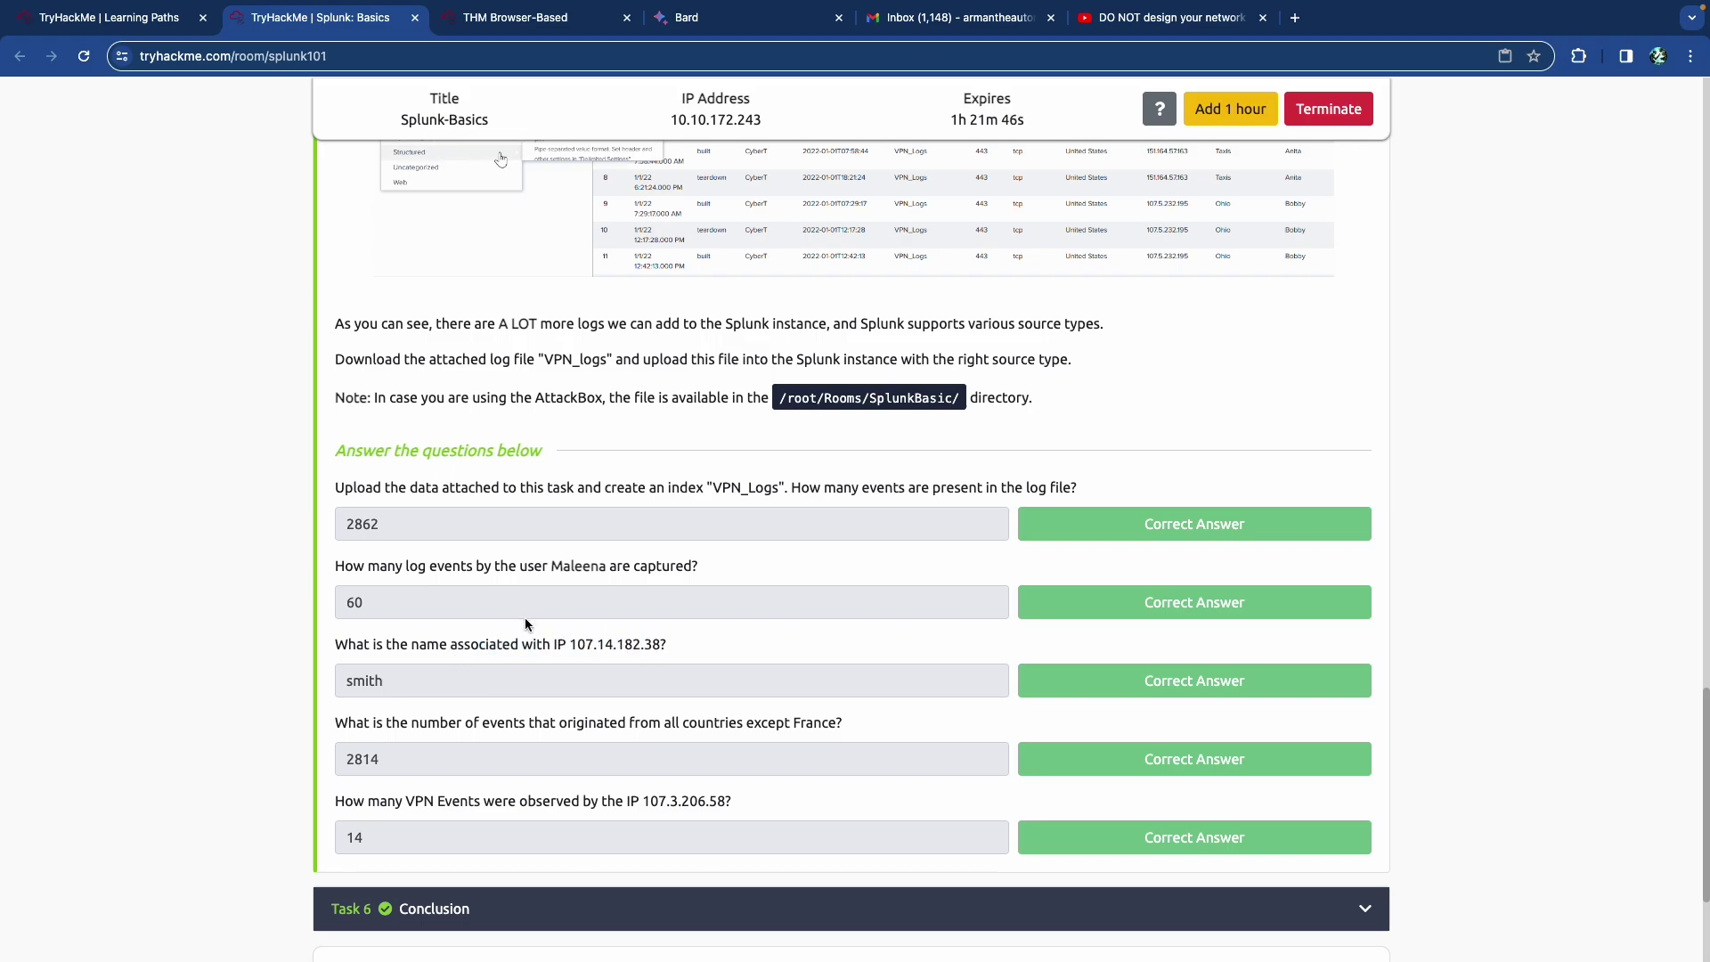
pyautogui.hotkey('ctrl', 'Tab')
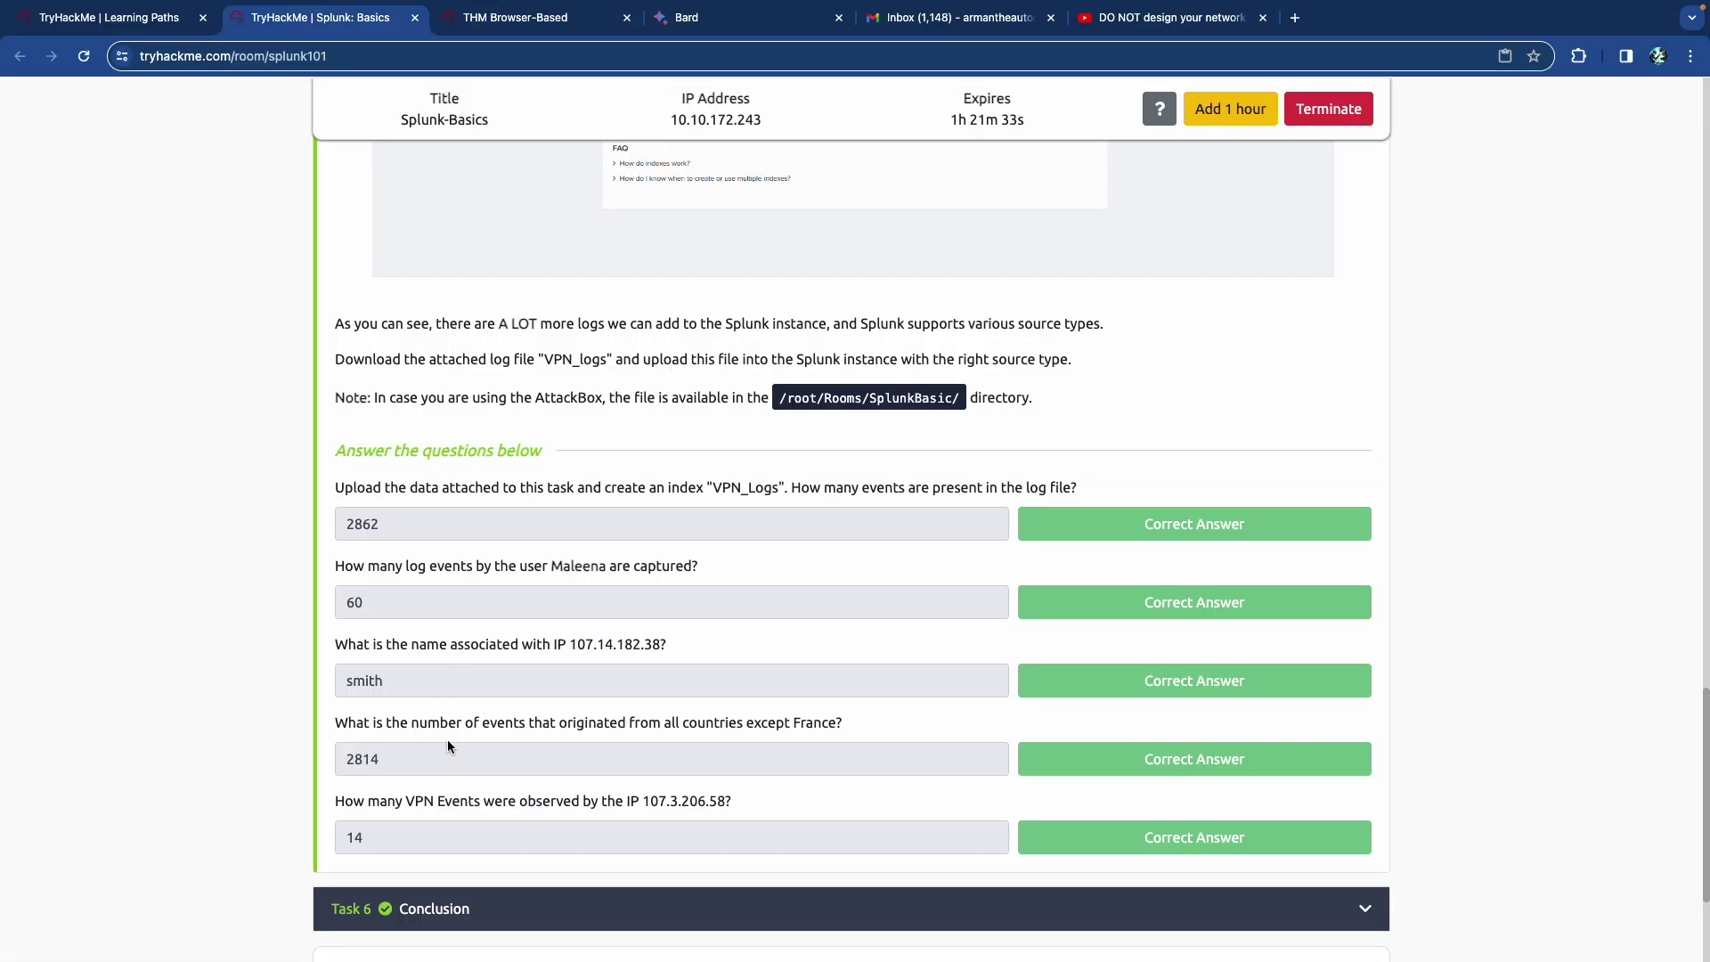
# Step: Read the question on events from all countries except France and find the Source_Country field in a VPN log event
pyautogui.scroll(-1, 450, 744)
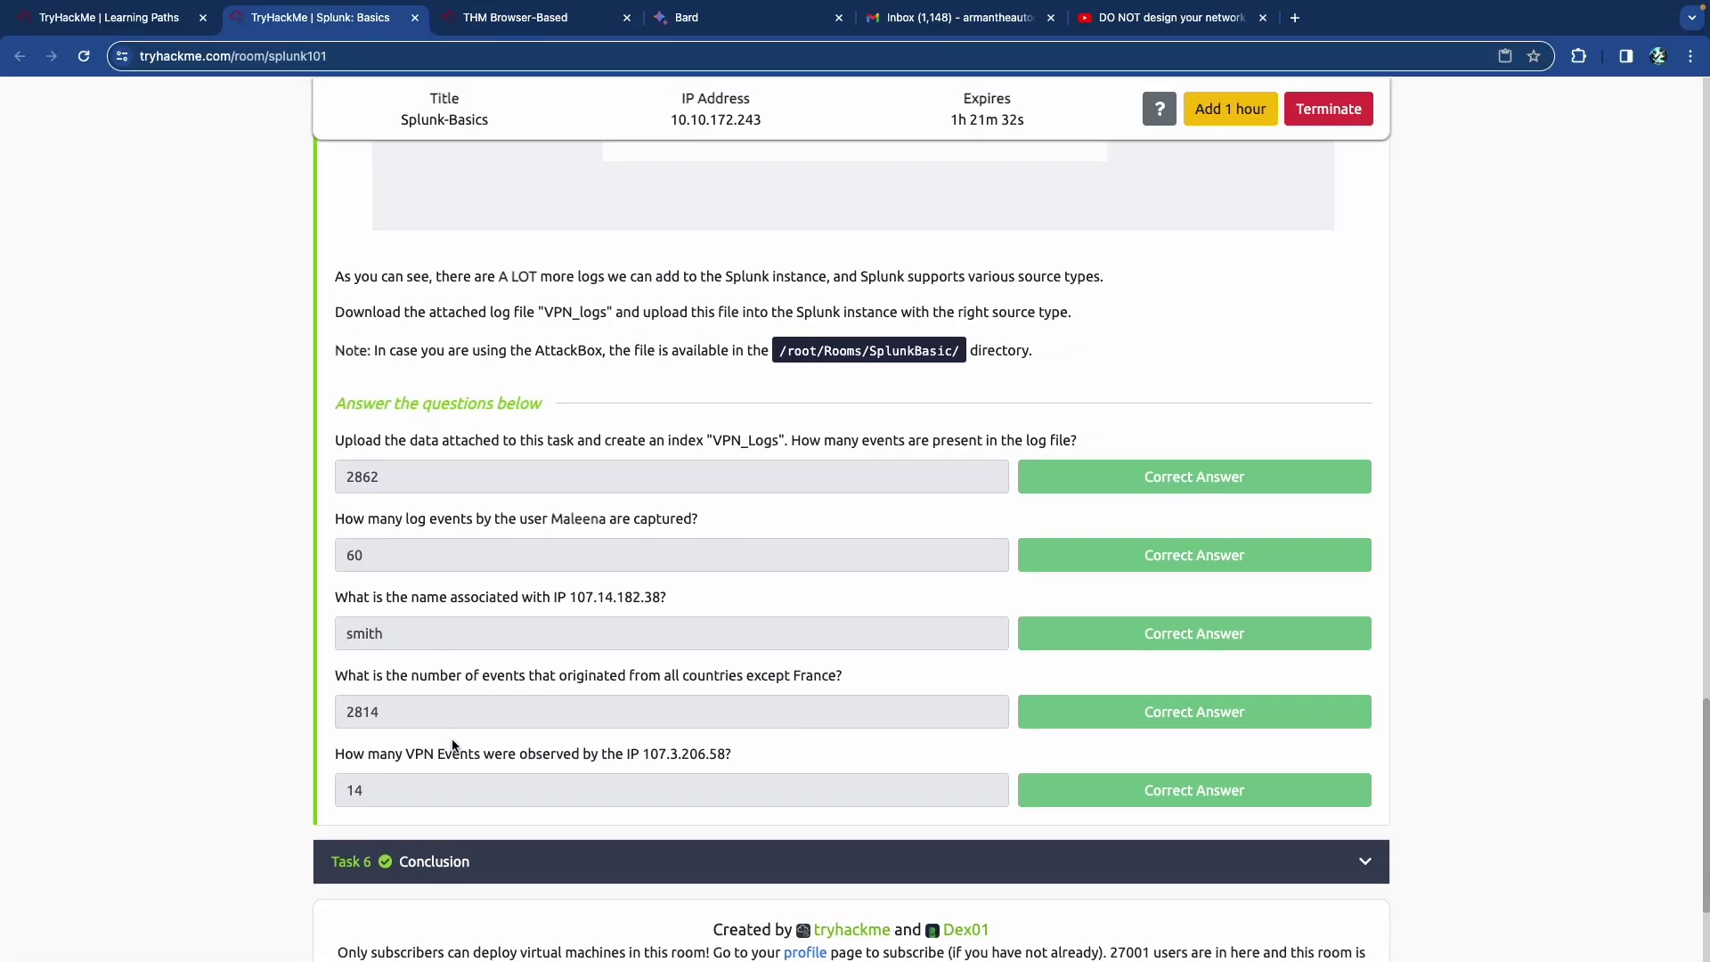
pyautogui.moveTo(363, 669); pyautogui.dragTo(631, 670)
pyautogui.click(634, 671)
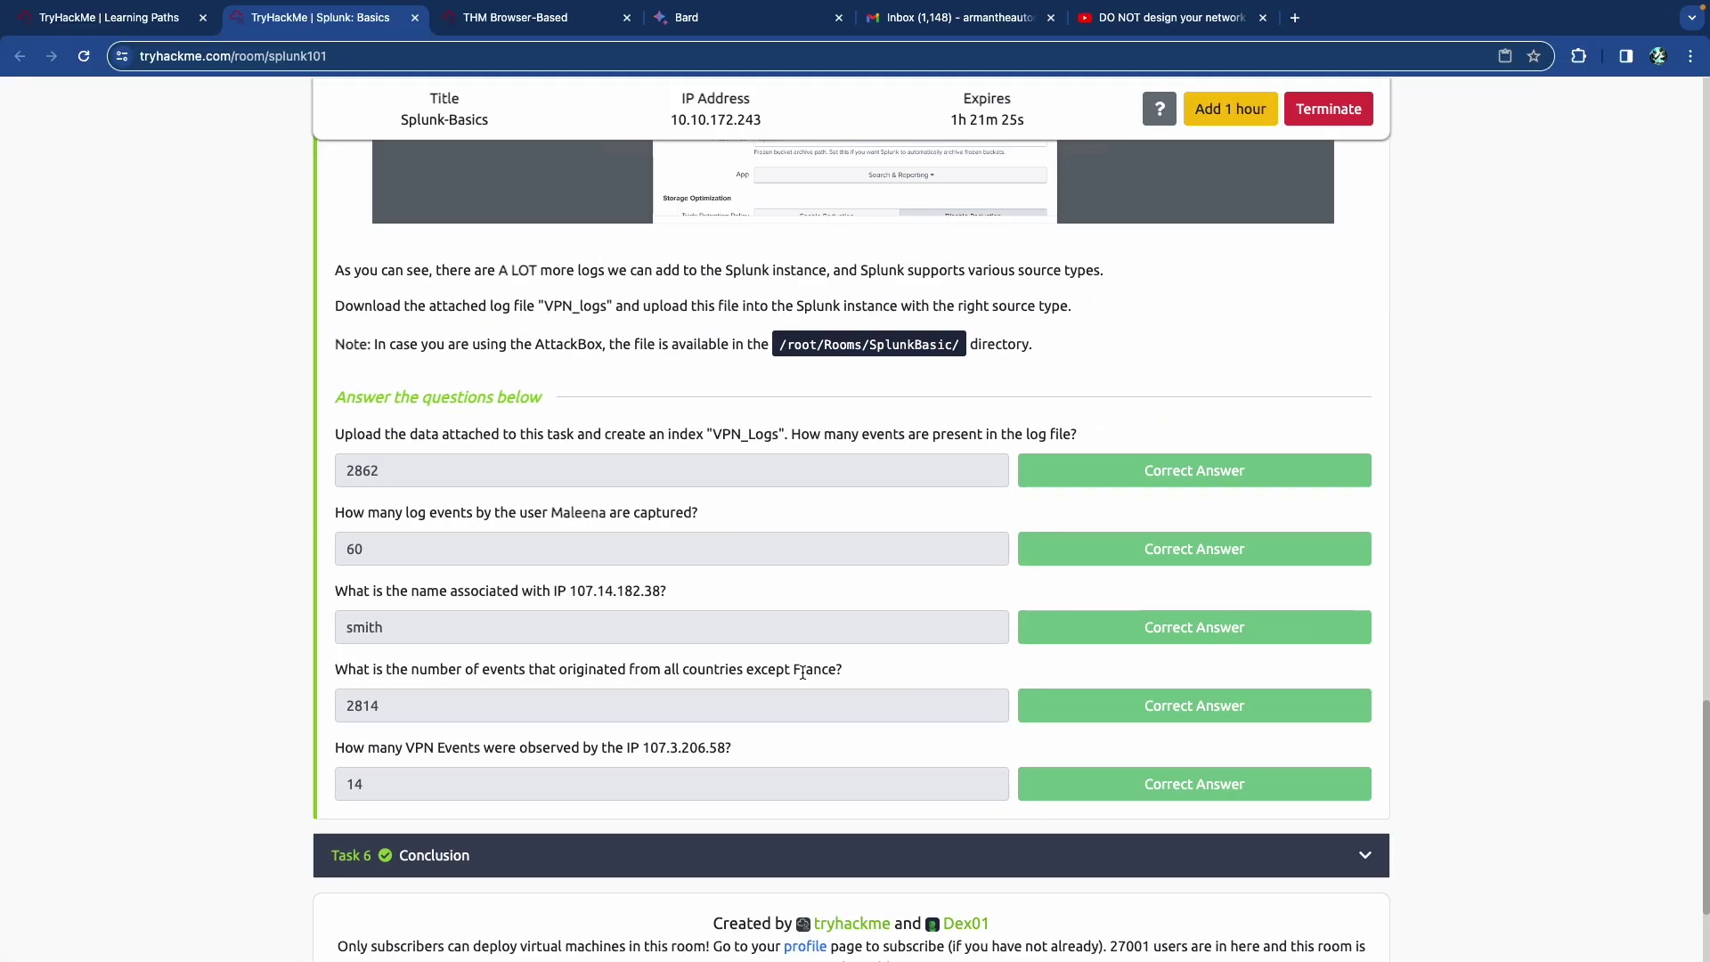
pyautogui.hotkey('ctrl', 'Tab')
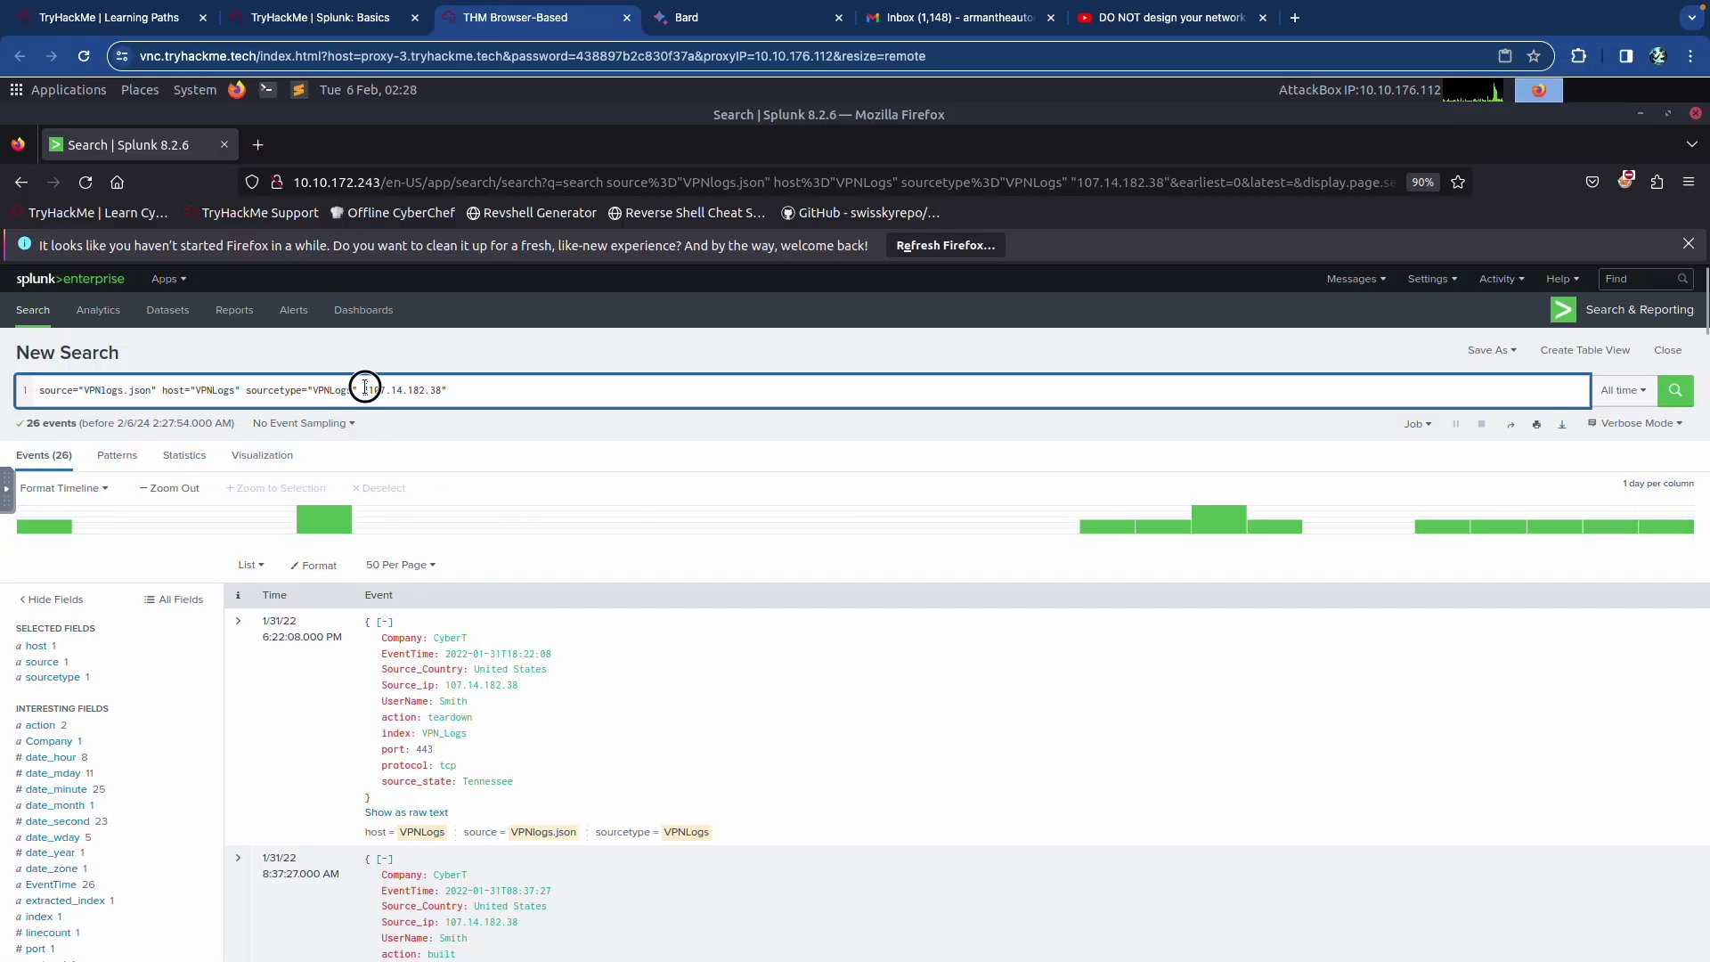
pyautogui.moveTo(363, 389); pyautogui.dragTo(481, 389)
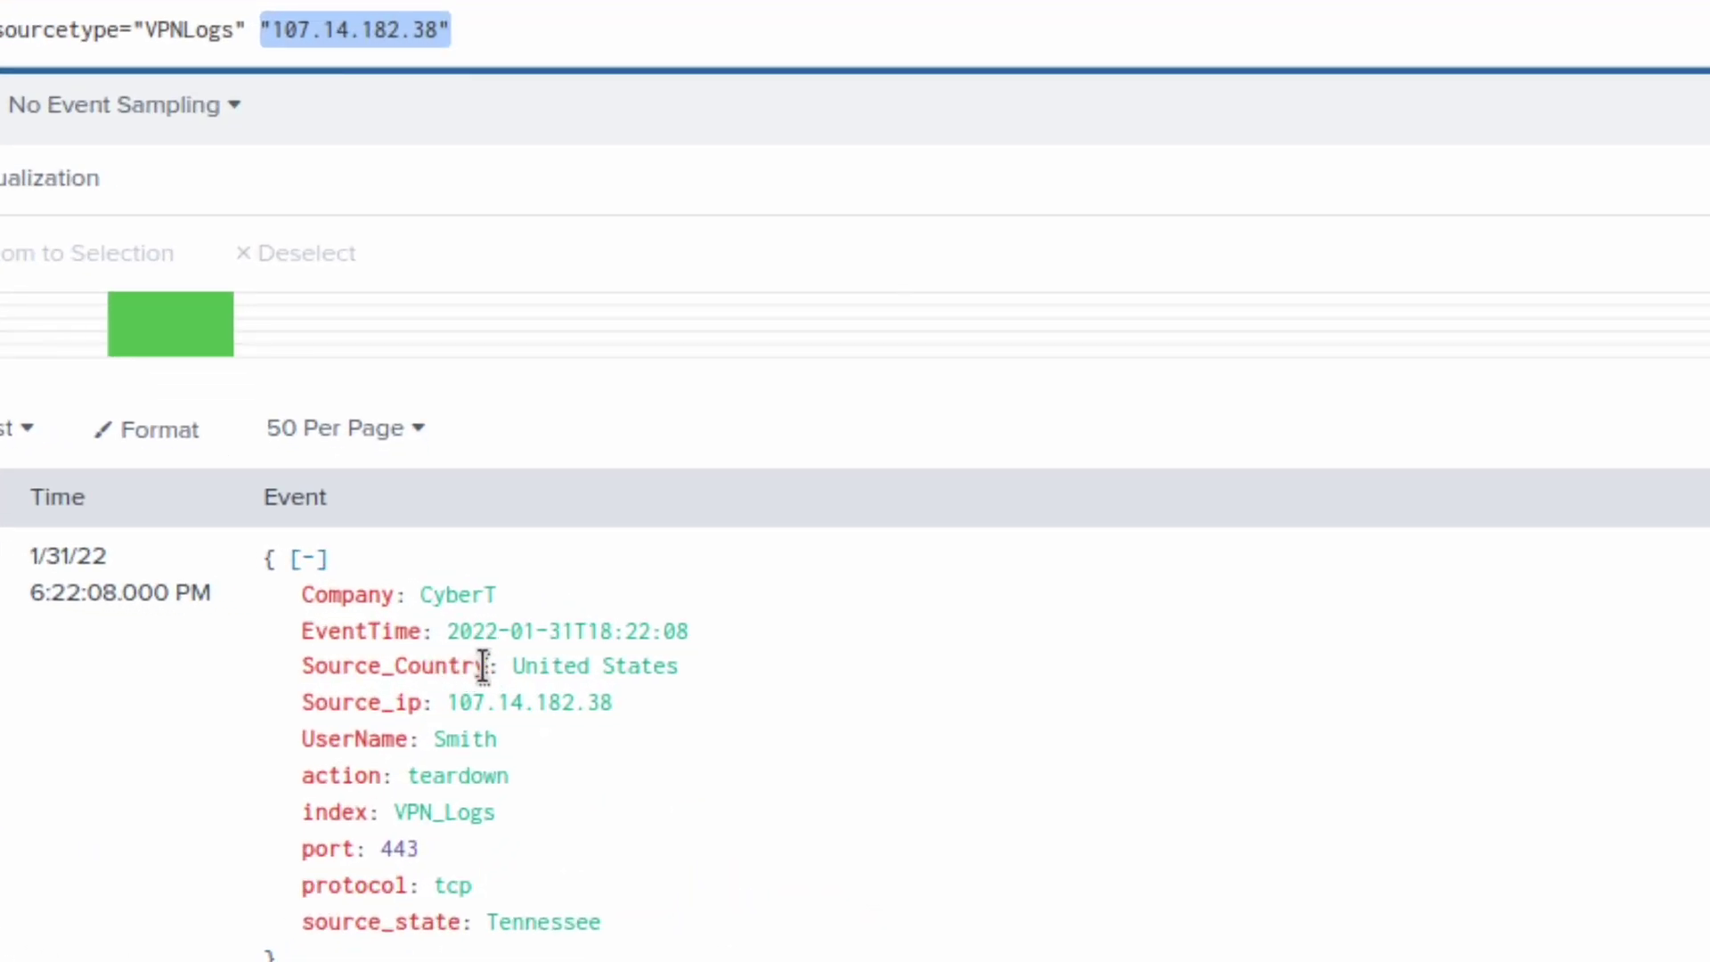
pyautogui.moveTo(488, 665); pyautogui.dragTo(318, 665)
pyautogui.click(318, 666)
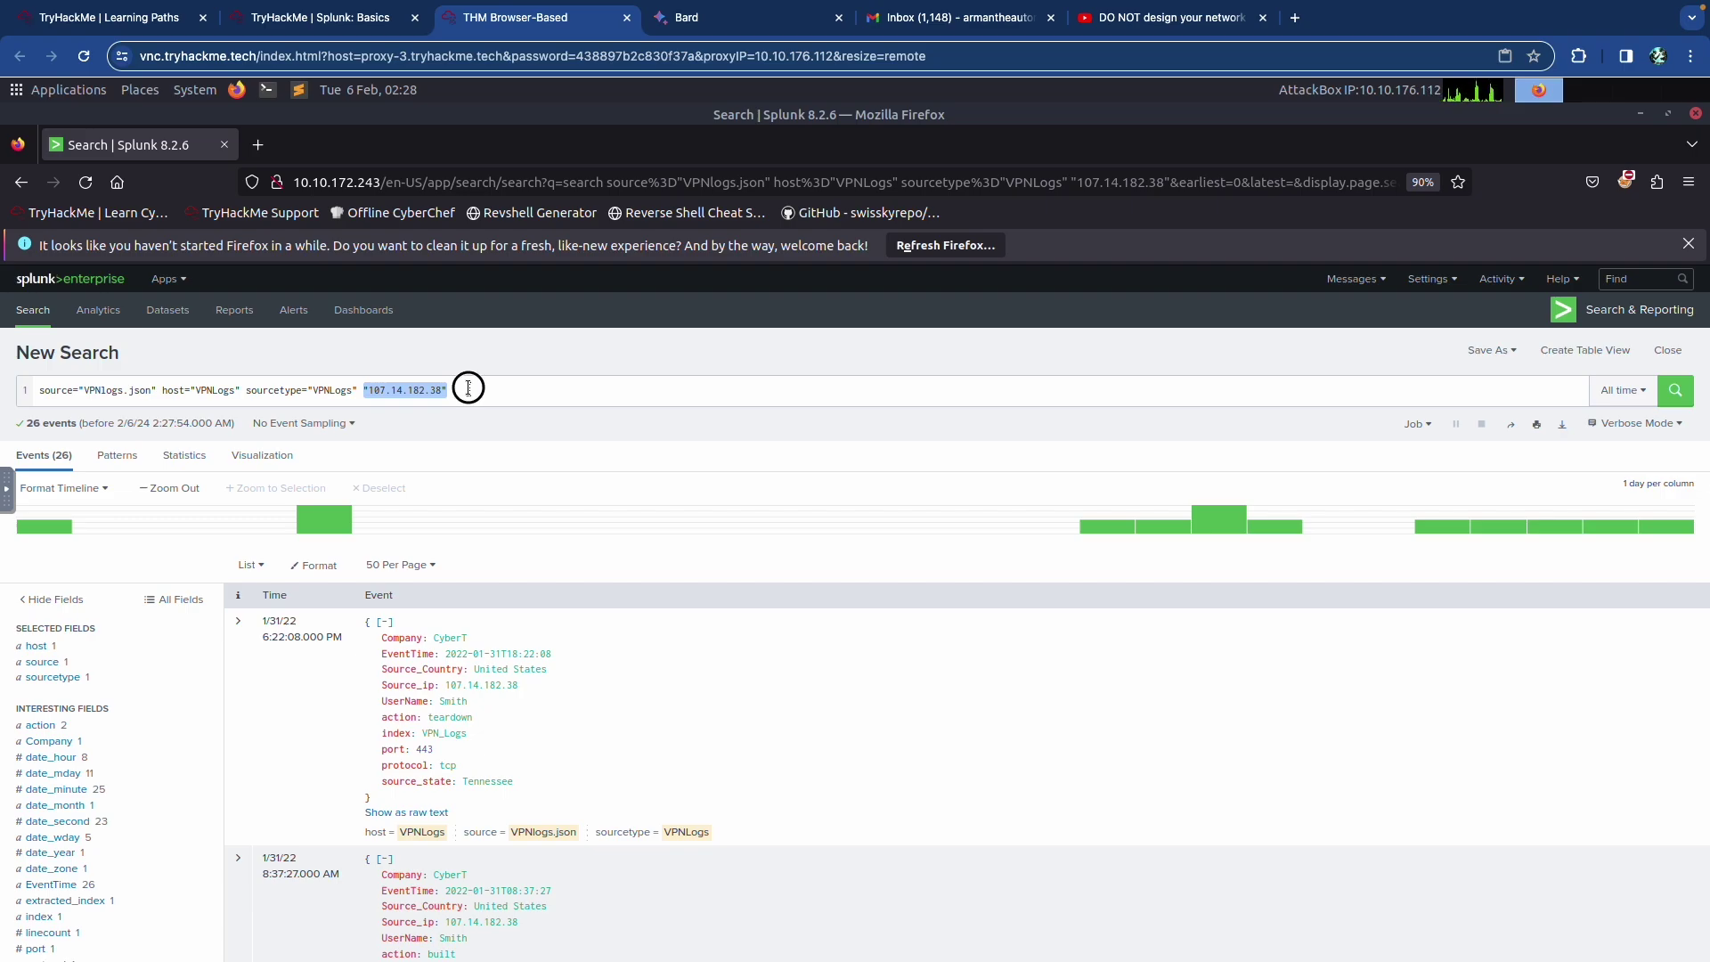
# Step: Replace the quoted IP in the VPN log query with Source_Country!="France" and run the search
pyautogui.moveTo(468, 388); pyautogui.dragTo(366, 392)
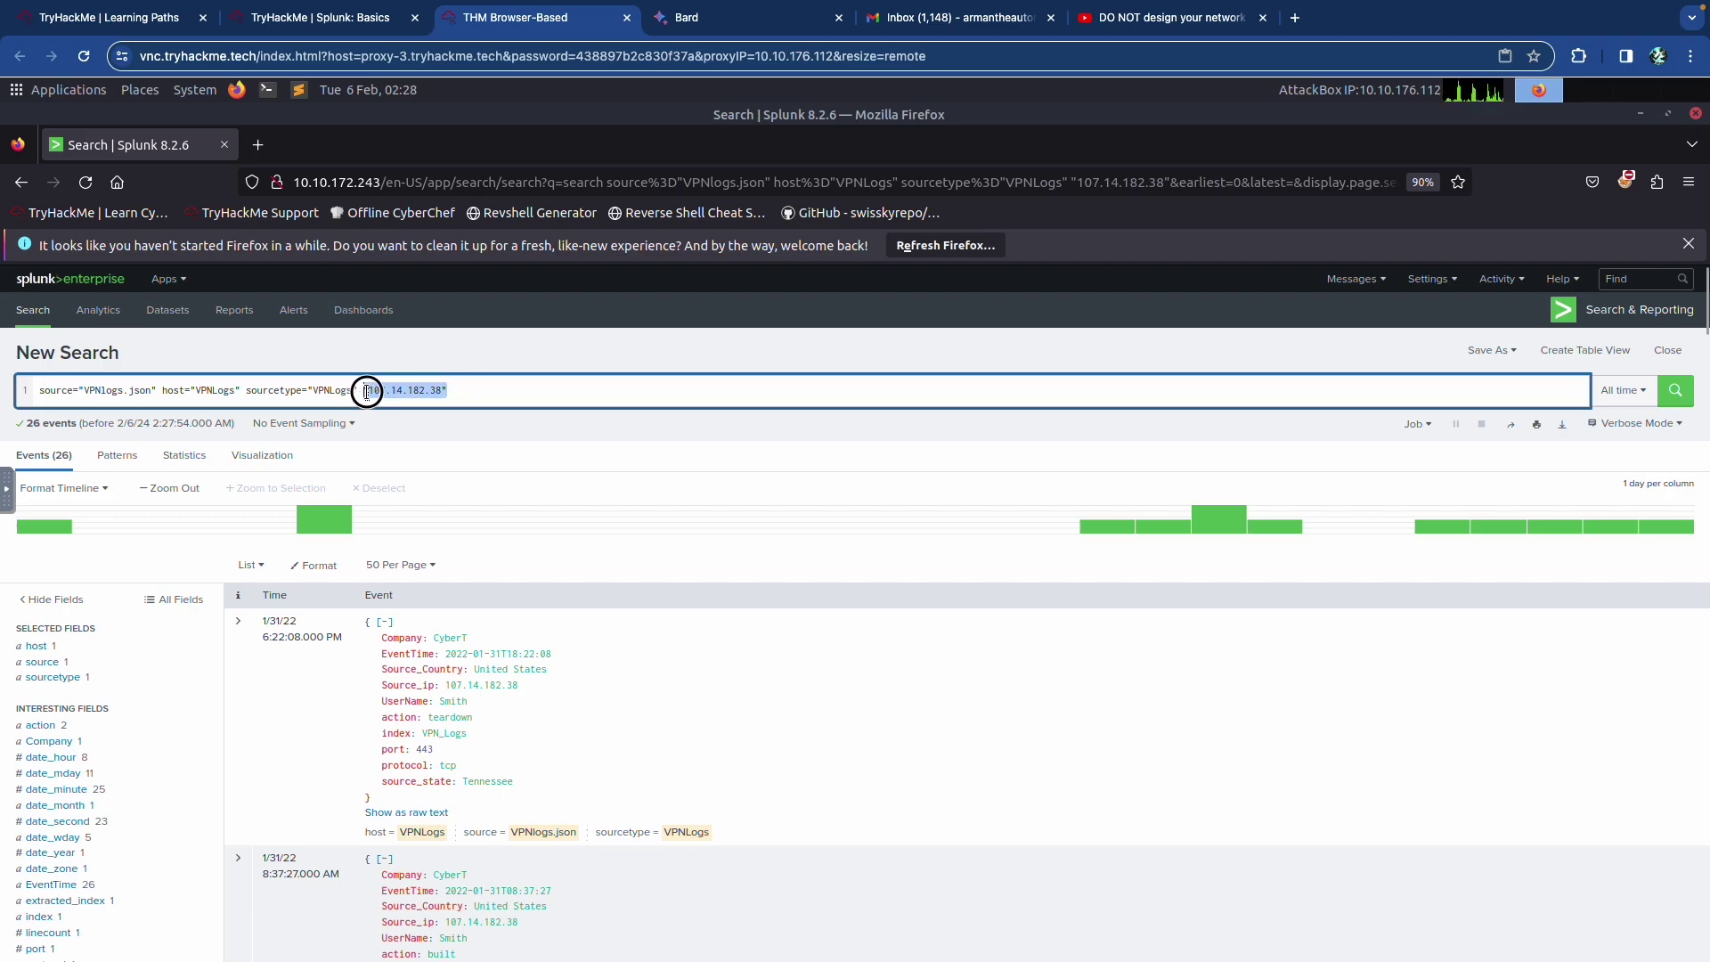
pyautogui.press('BackSpace')
pyautogui.write('Sourc')
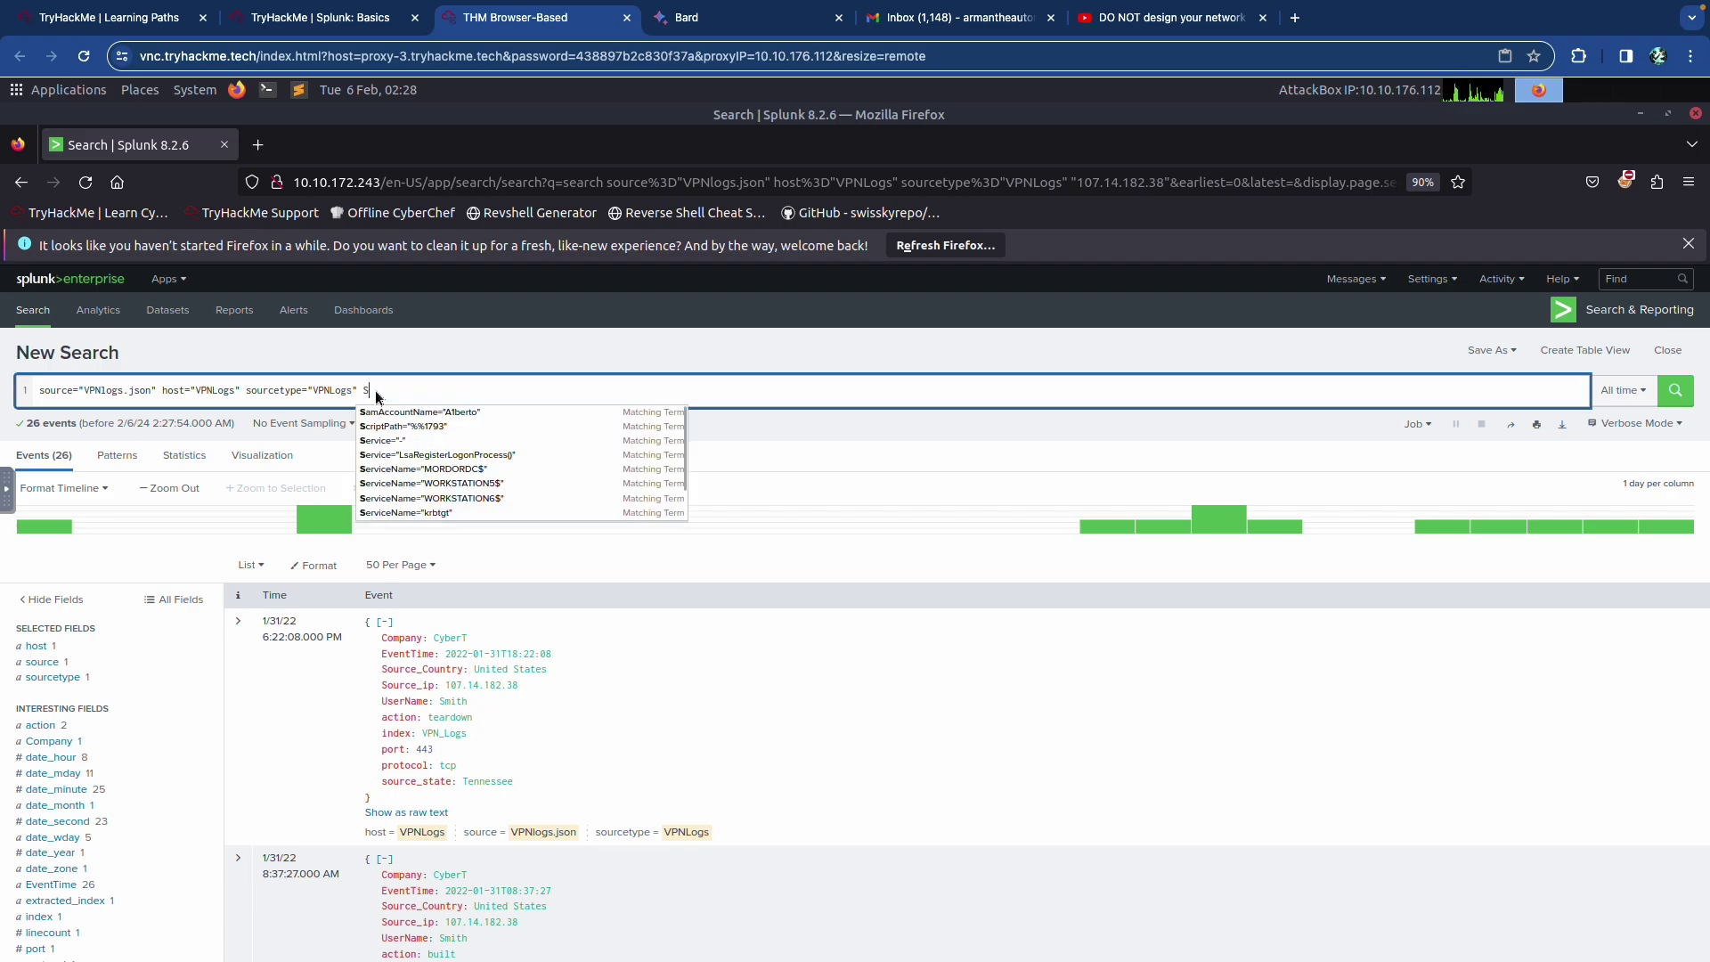
pyautogui.write('e_Country')
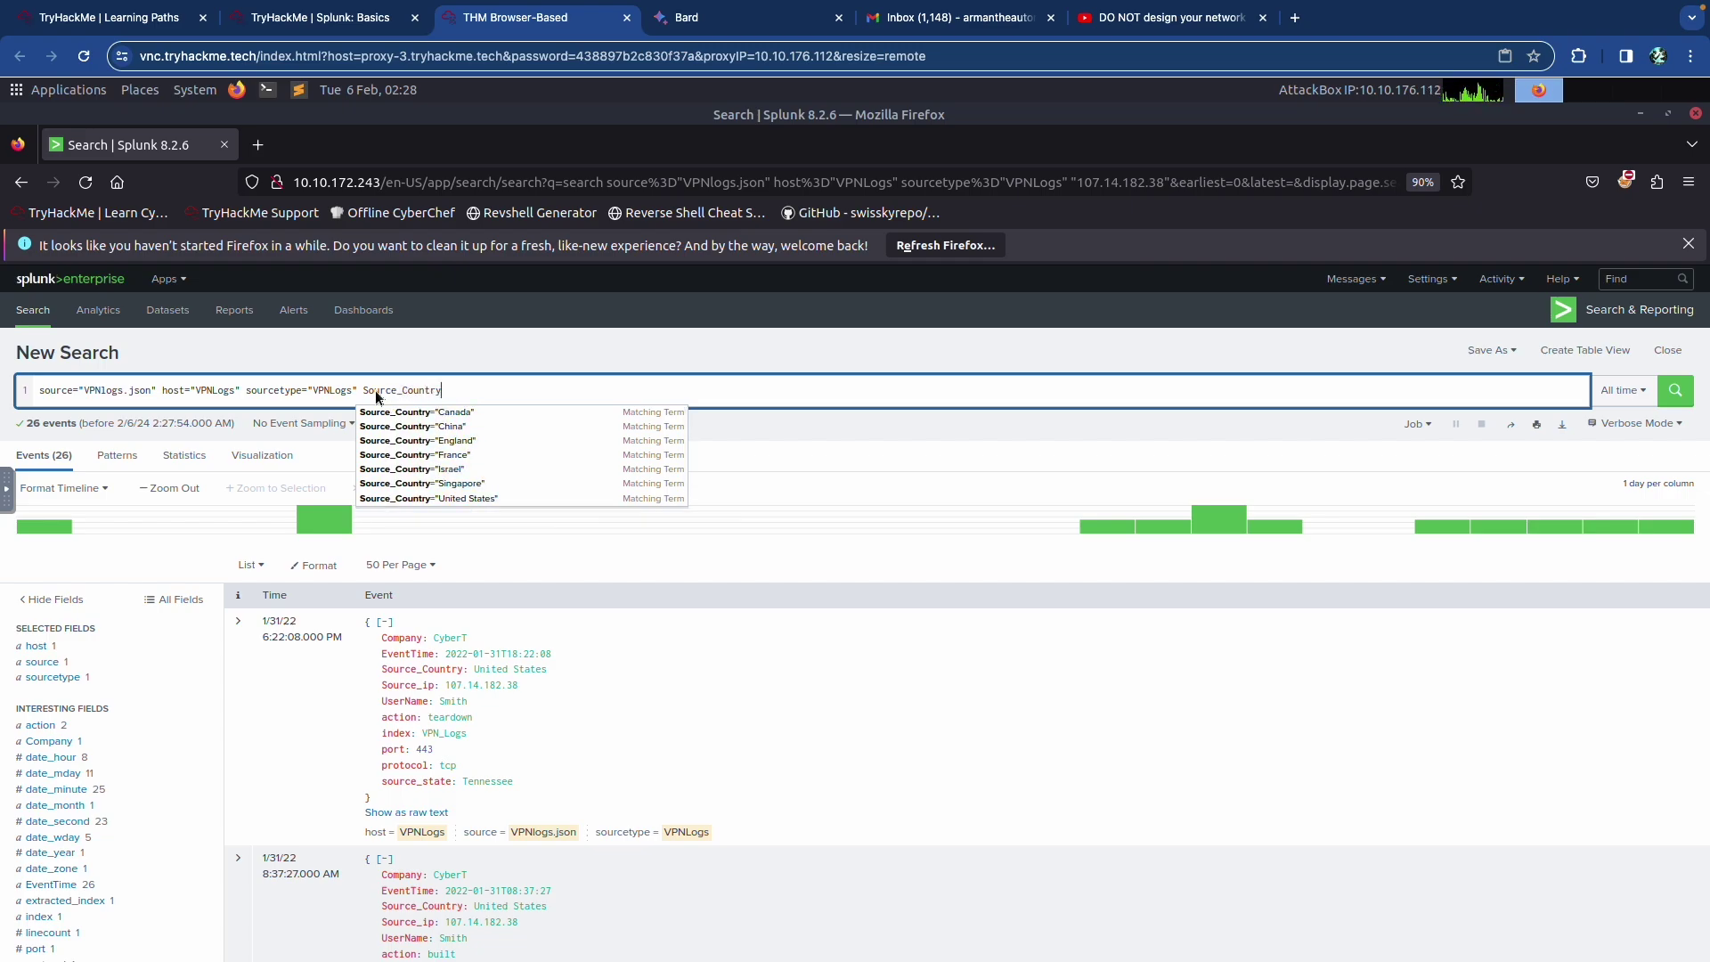
pyautogui.write('!="France')
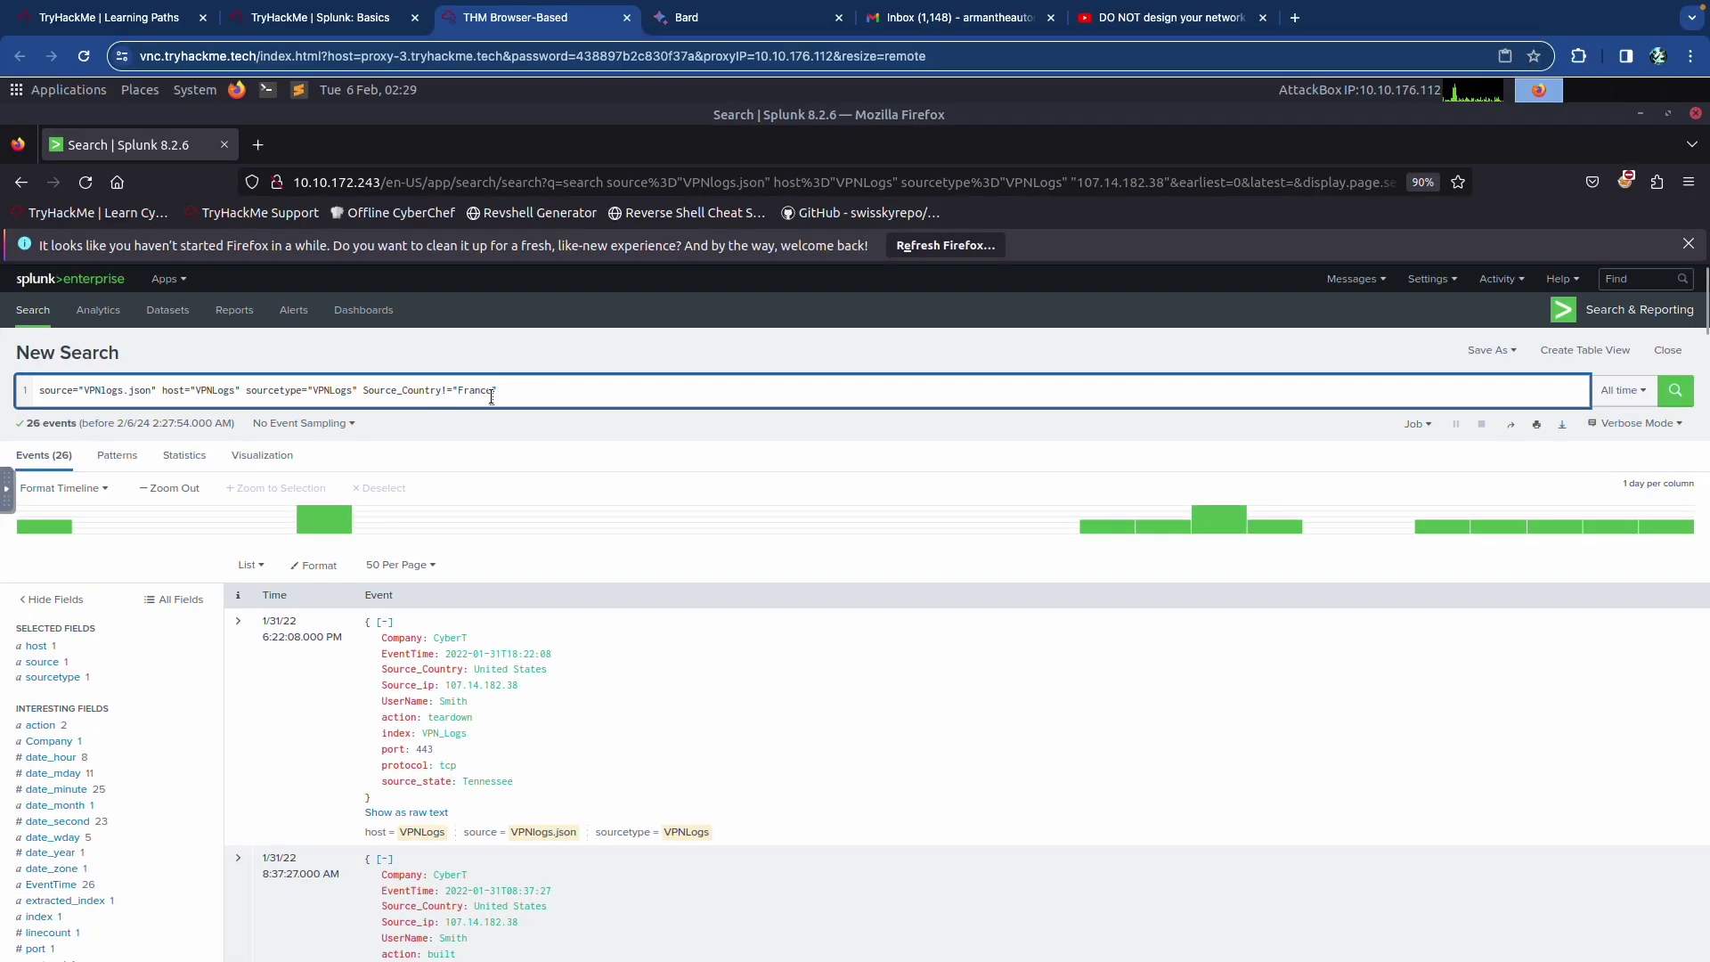
pyautogui.press('Return')
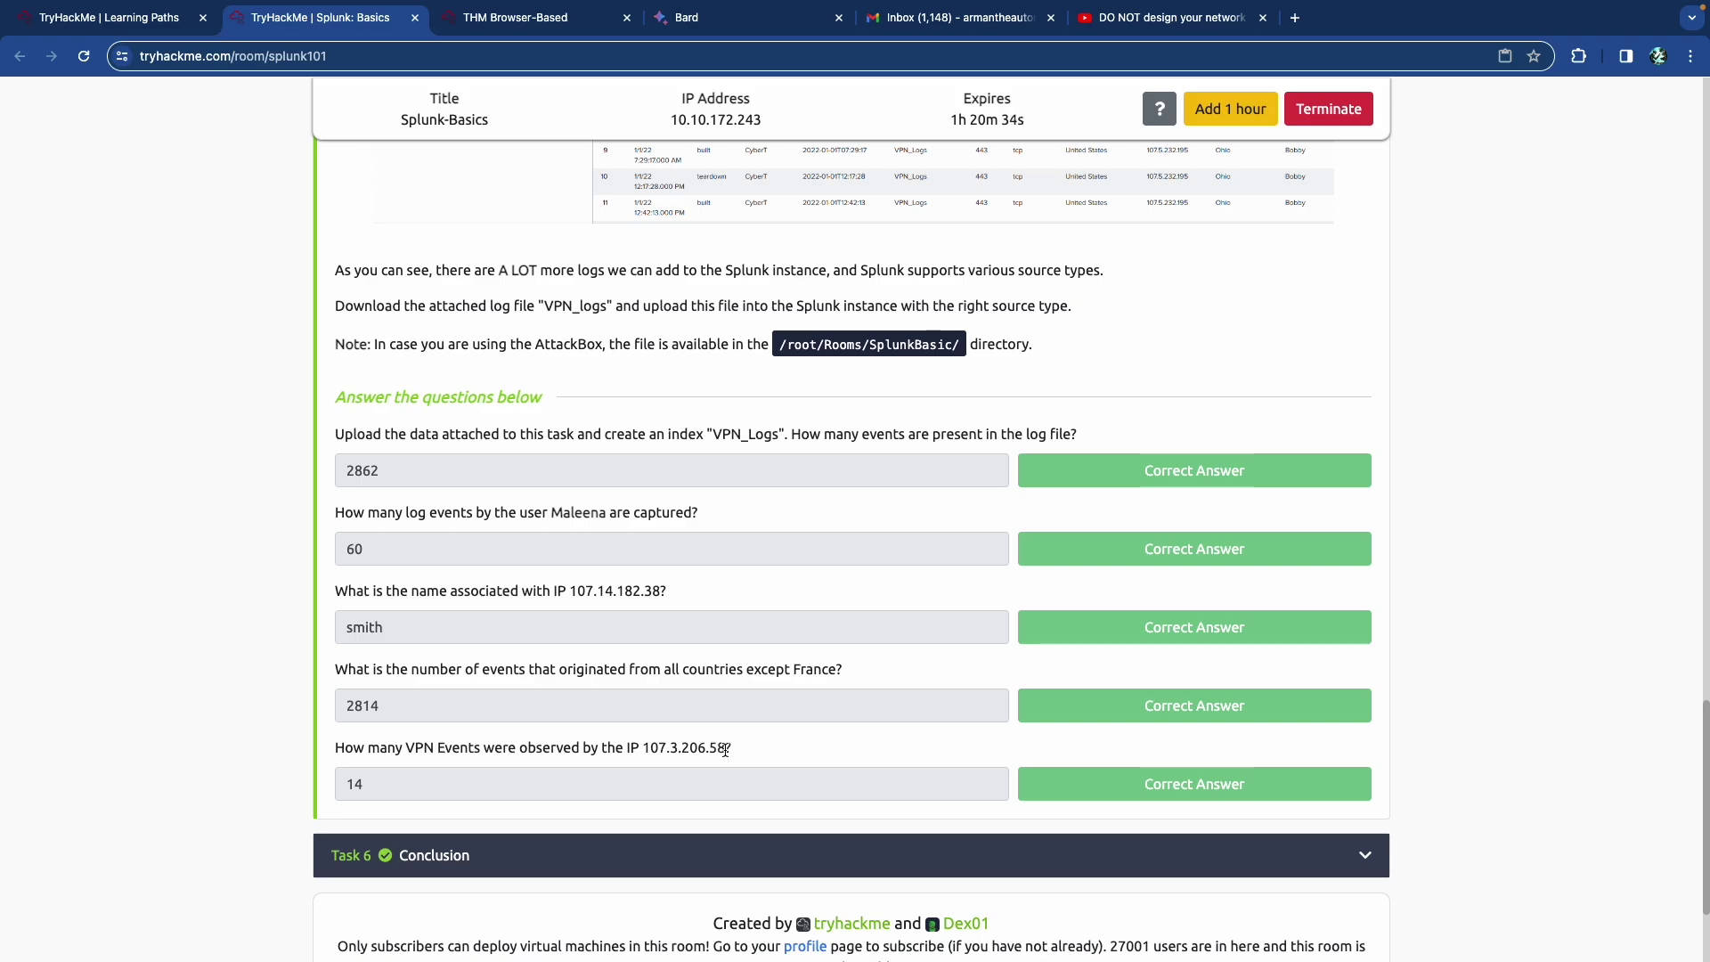
# Step: Copy IP 107.3.206.58 from the last Task 5 question, replace the country filter with it in quotes and run the search
pyautogui.moveTo(726, 748); pyautogui.dragTo(642, 748)
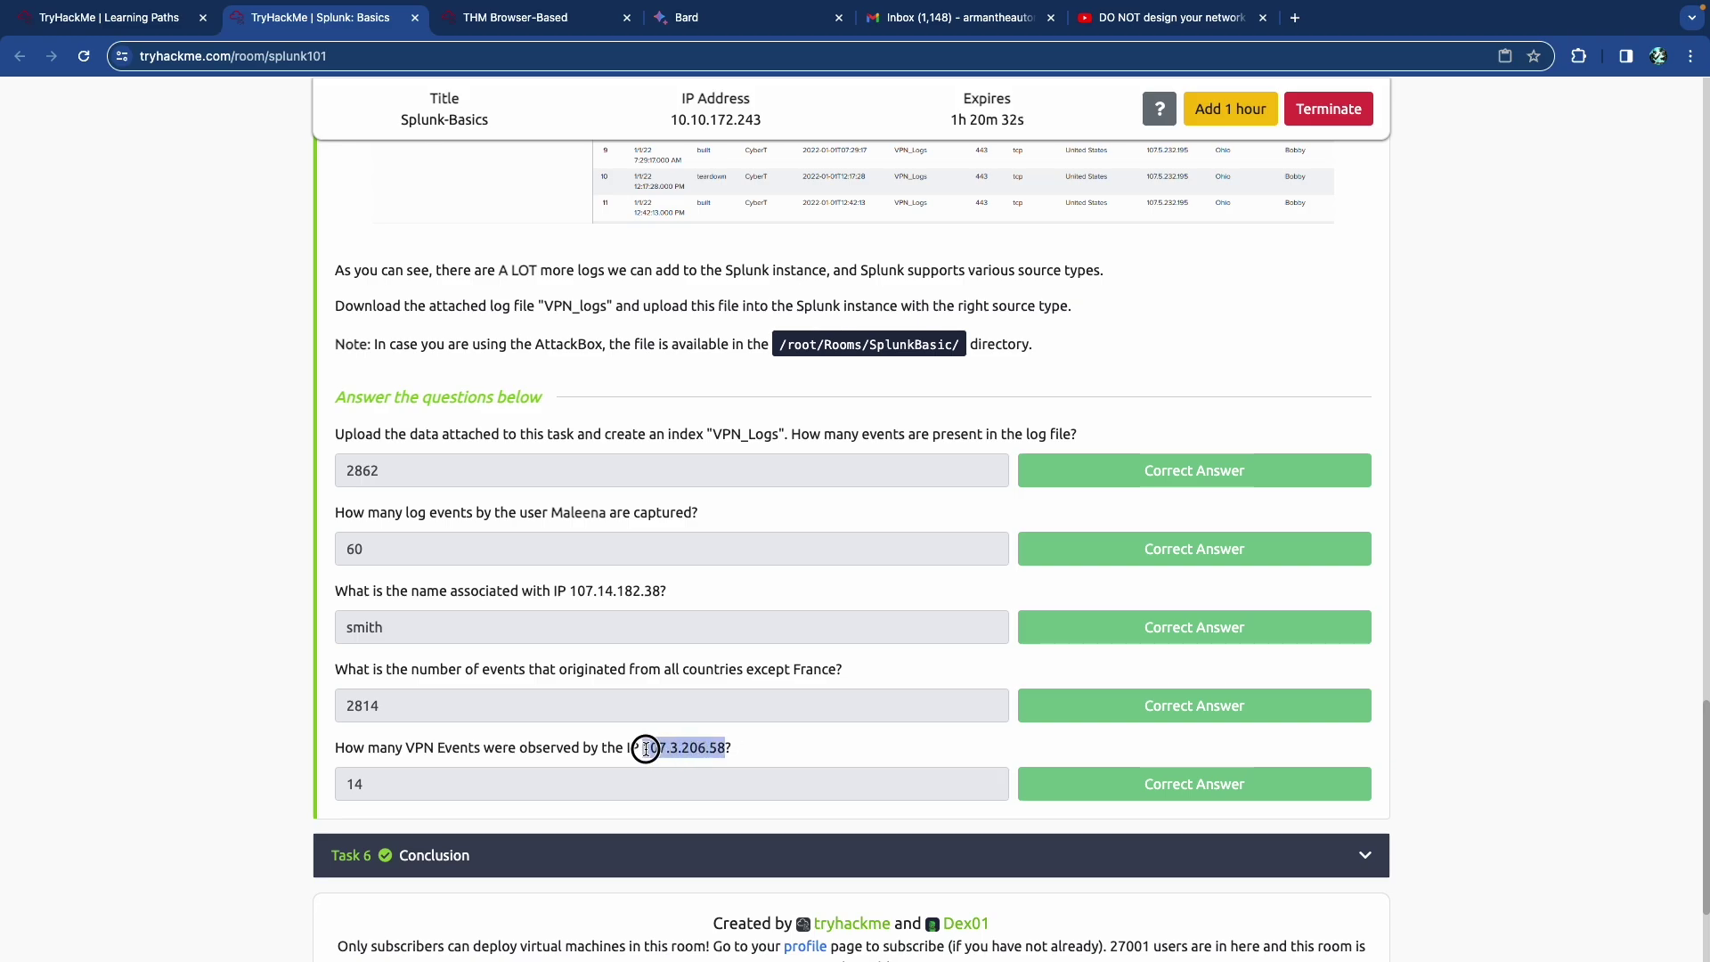
pyautogui.rightClick(666, 753)
pyautogui.click(691, 726)
pyautogui.hotkey('ctrl', 'Tab')
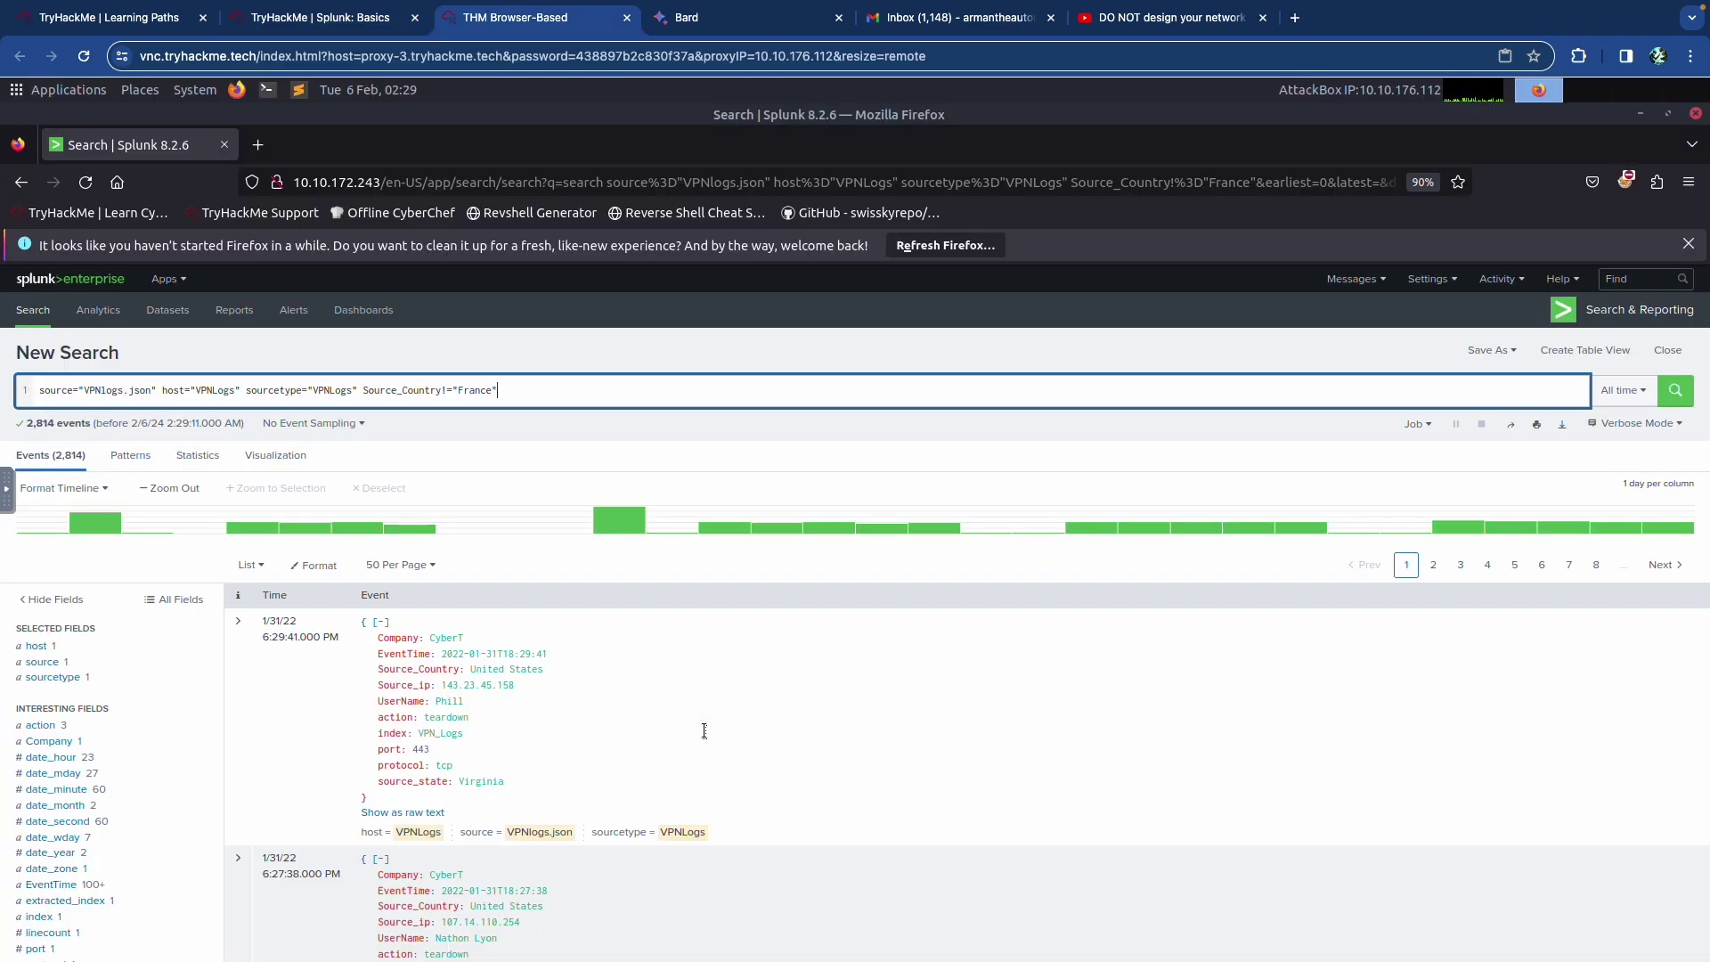
pyautogui.moveTo(499, 390); pyautogui.dragTo(386, 395)
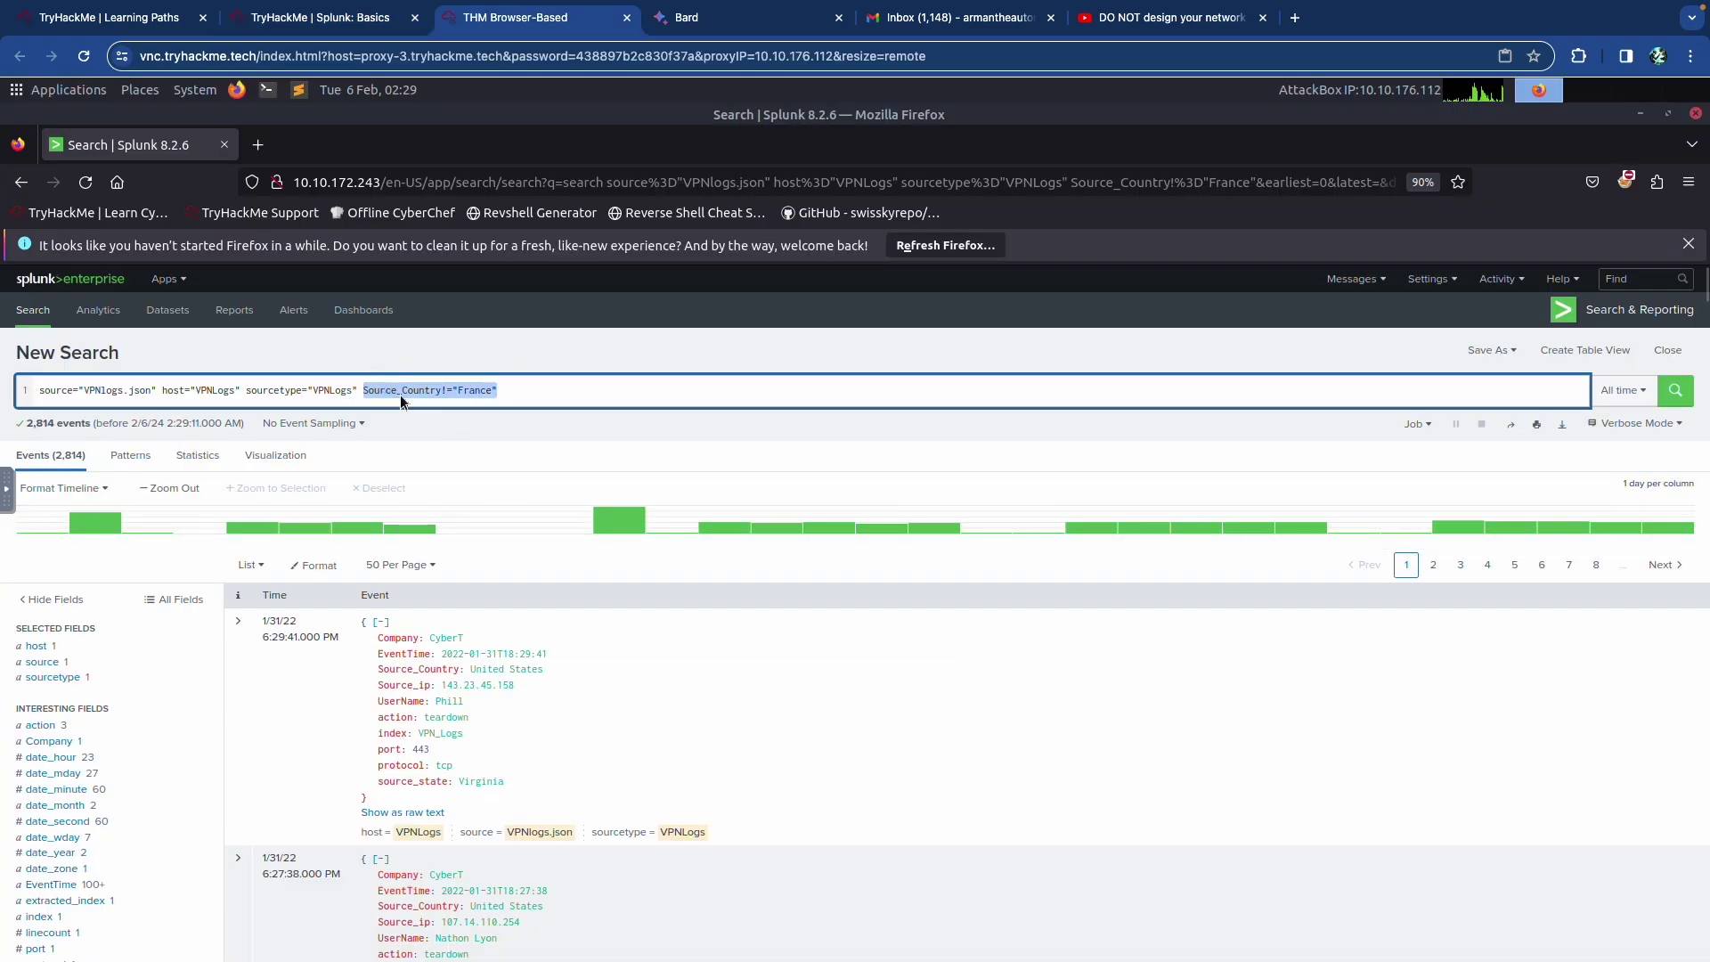
pyautogui.write('" ')
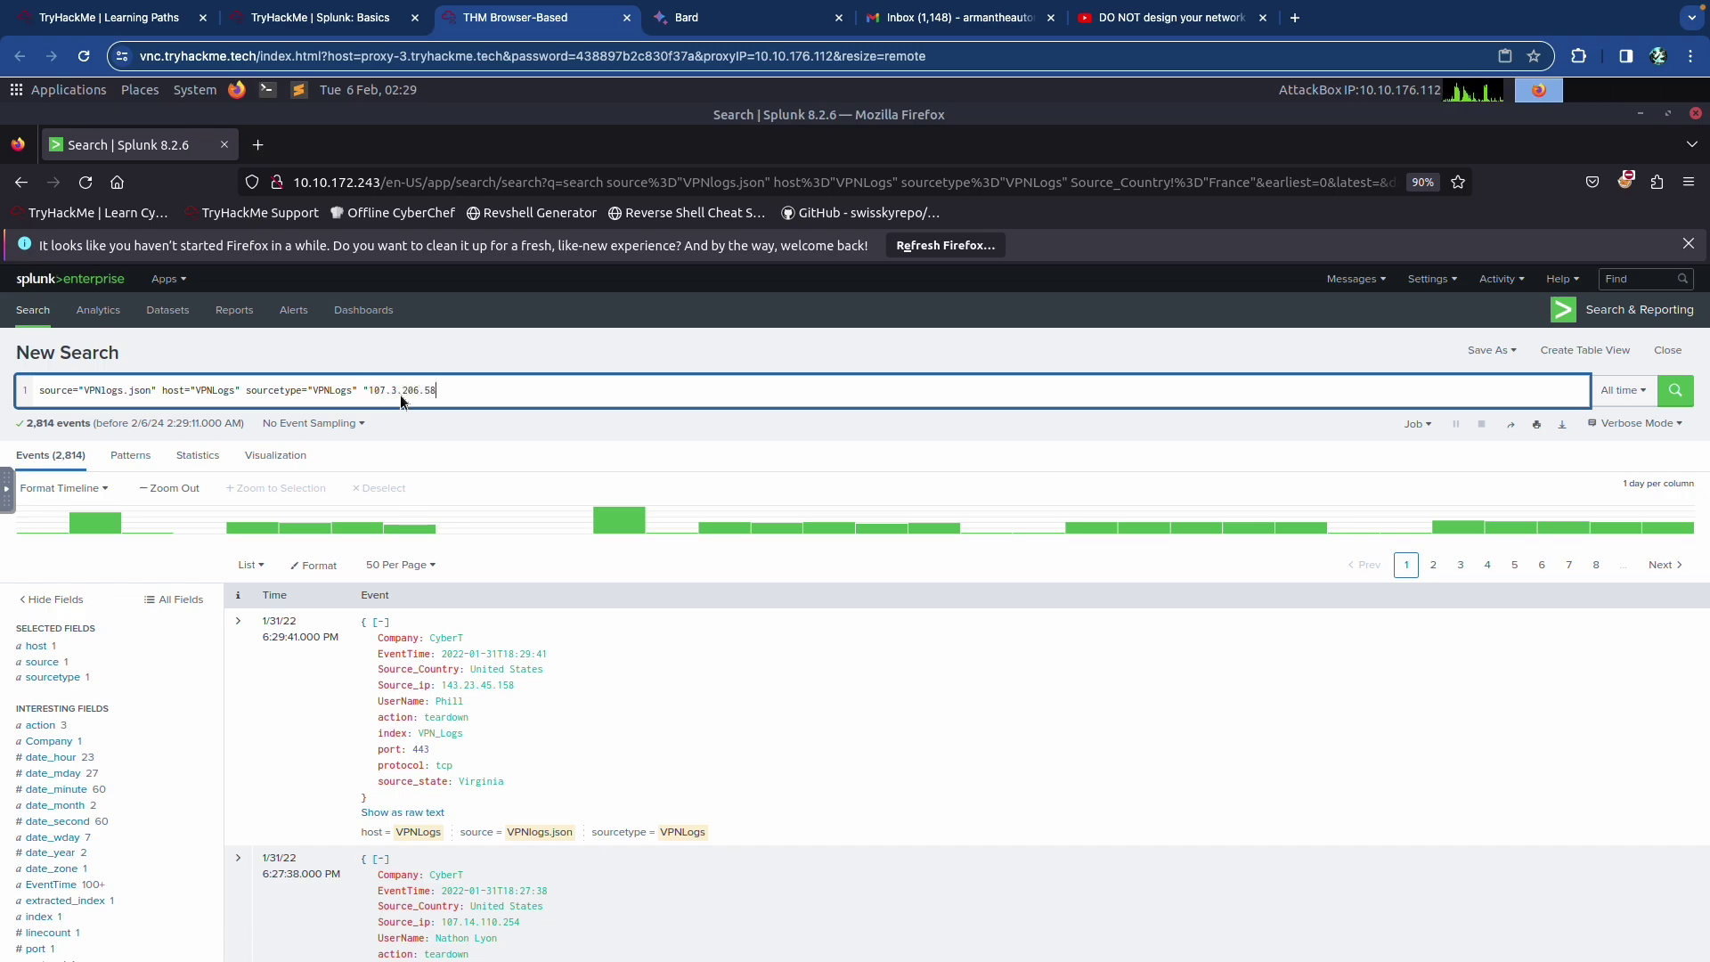
pyautogui.write('"')
pyautogui.press('Return')
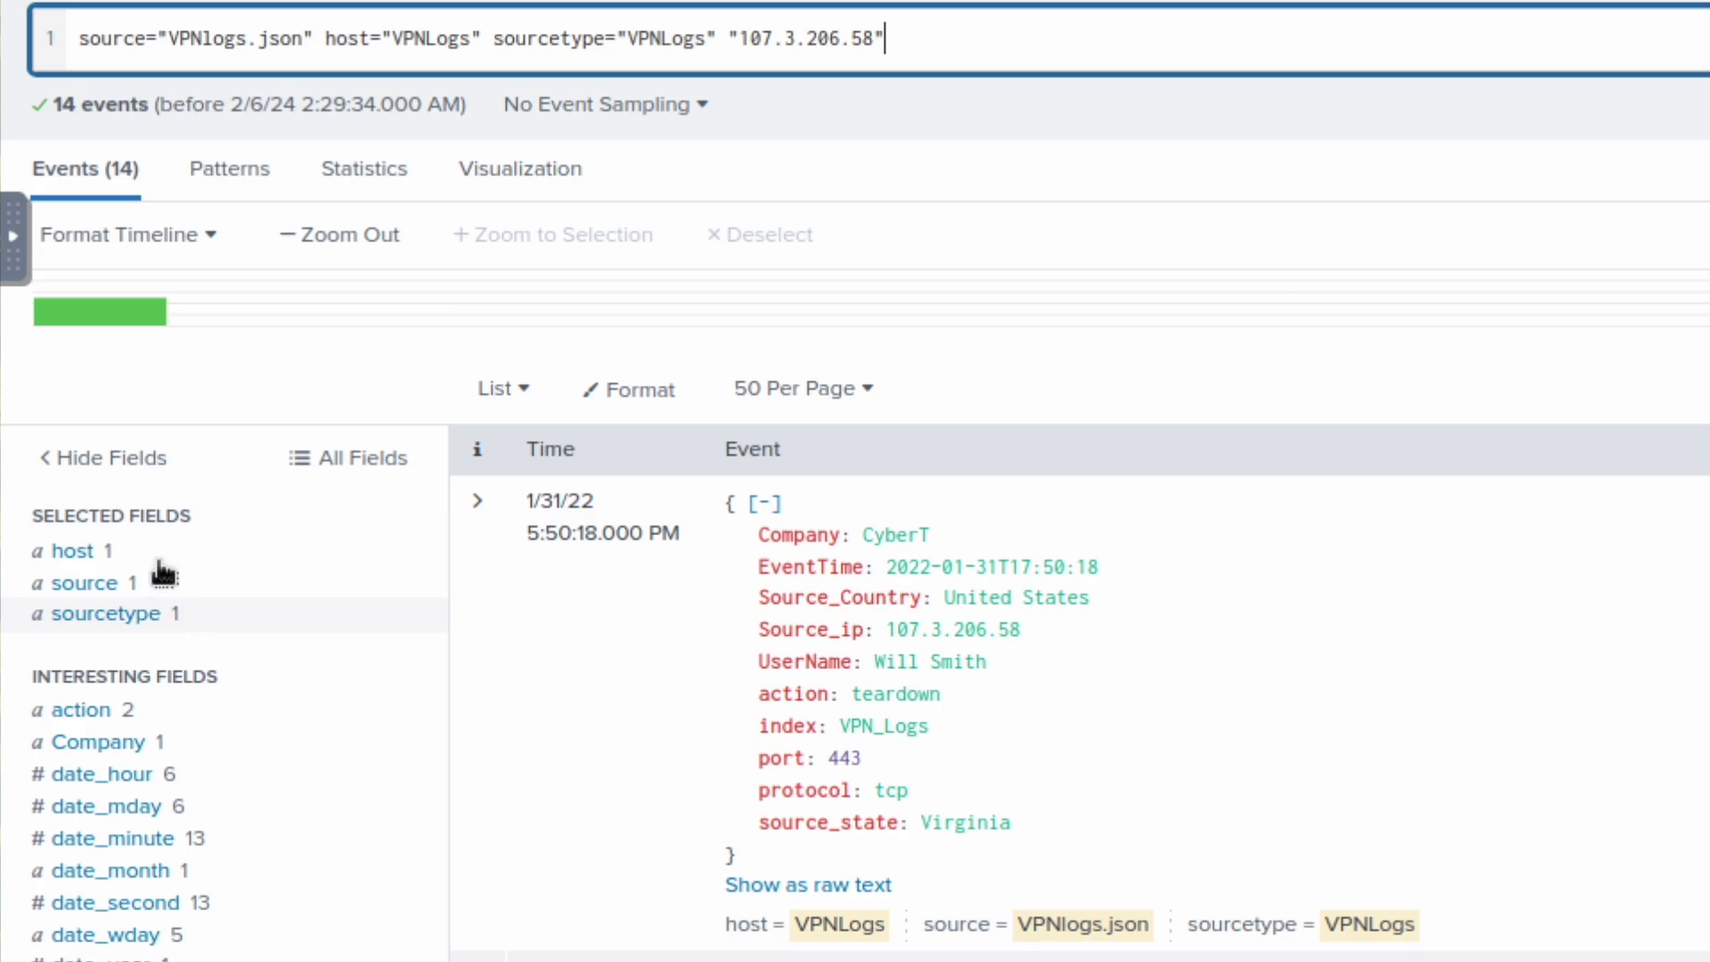
# Step: Look through the fields and events returned for the IP, and view the available time range presets
pyautogui.scroll(-4, 172, 570)
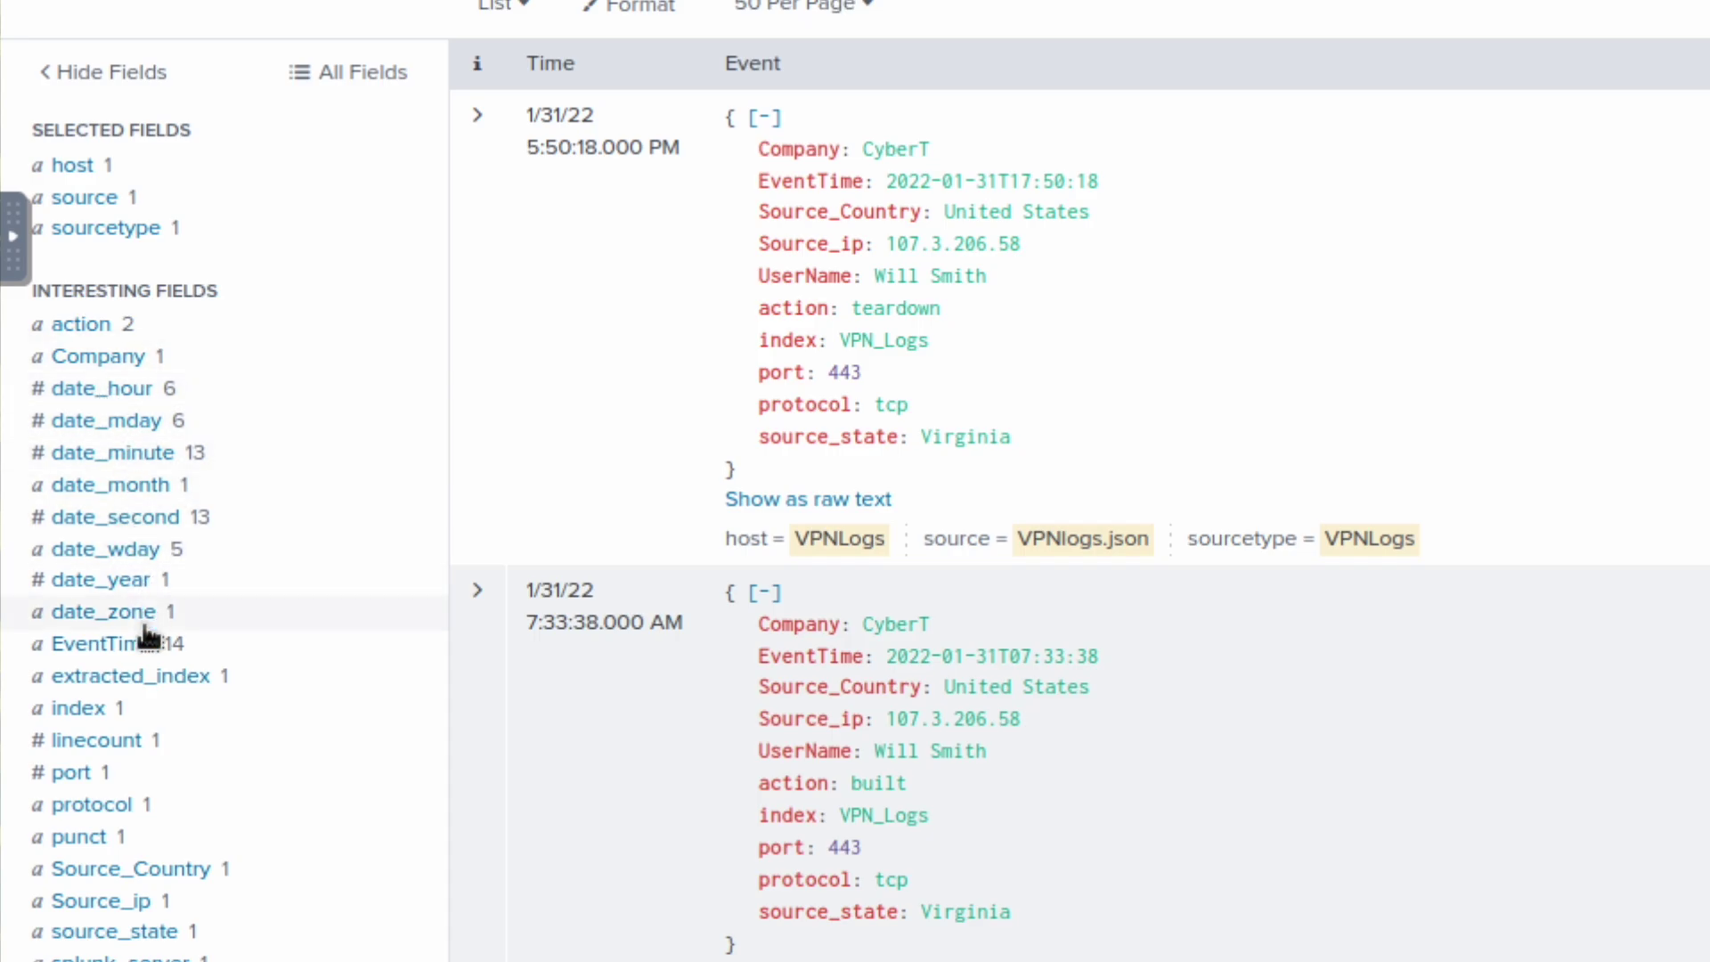
pyautogui.scroll(-1, 172, 639)
pyautogui.scroll(-6, 172, 639)
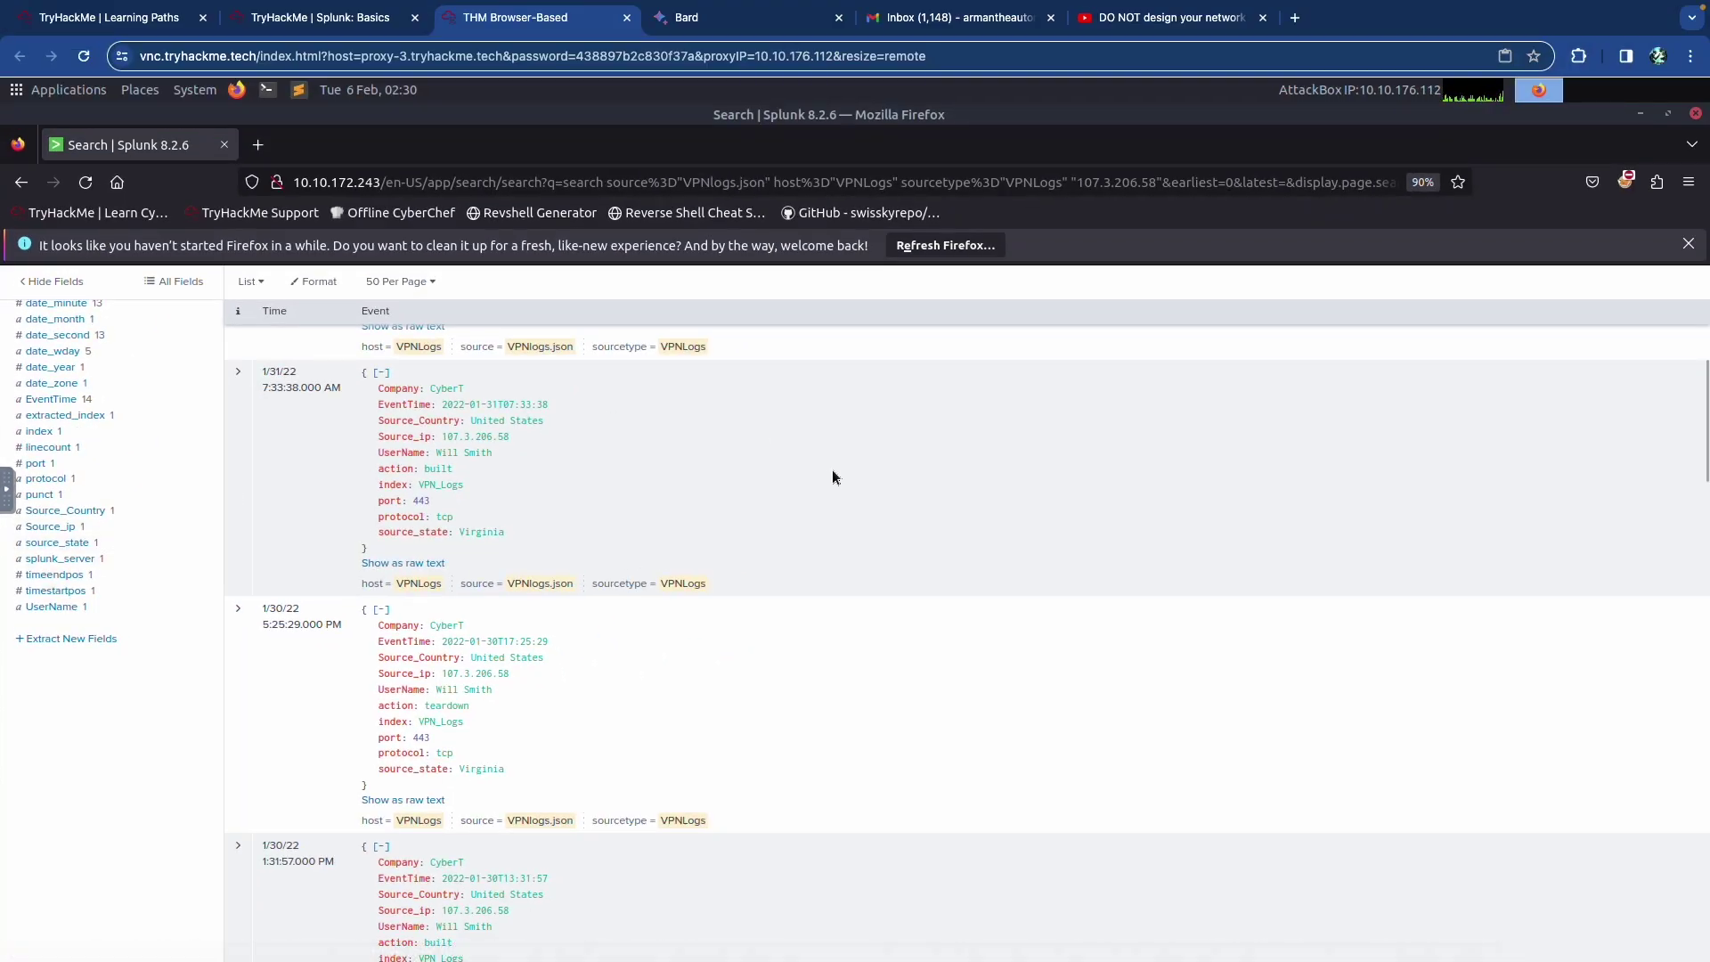
pyautogui.scroll(5, 896, 458)
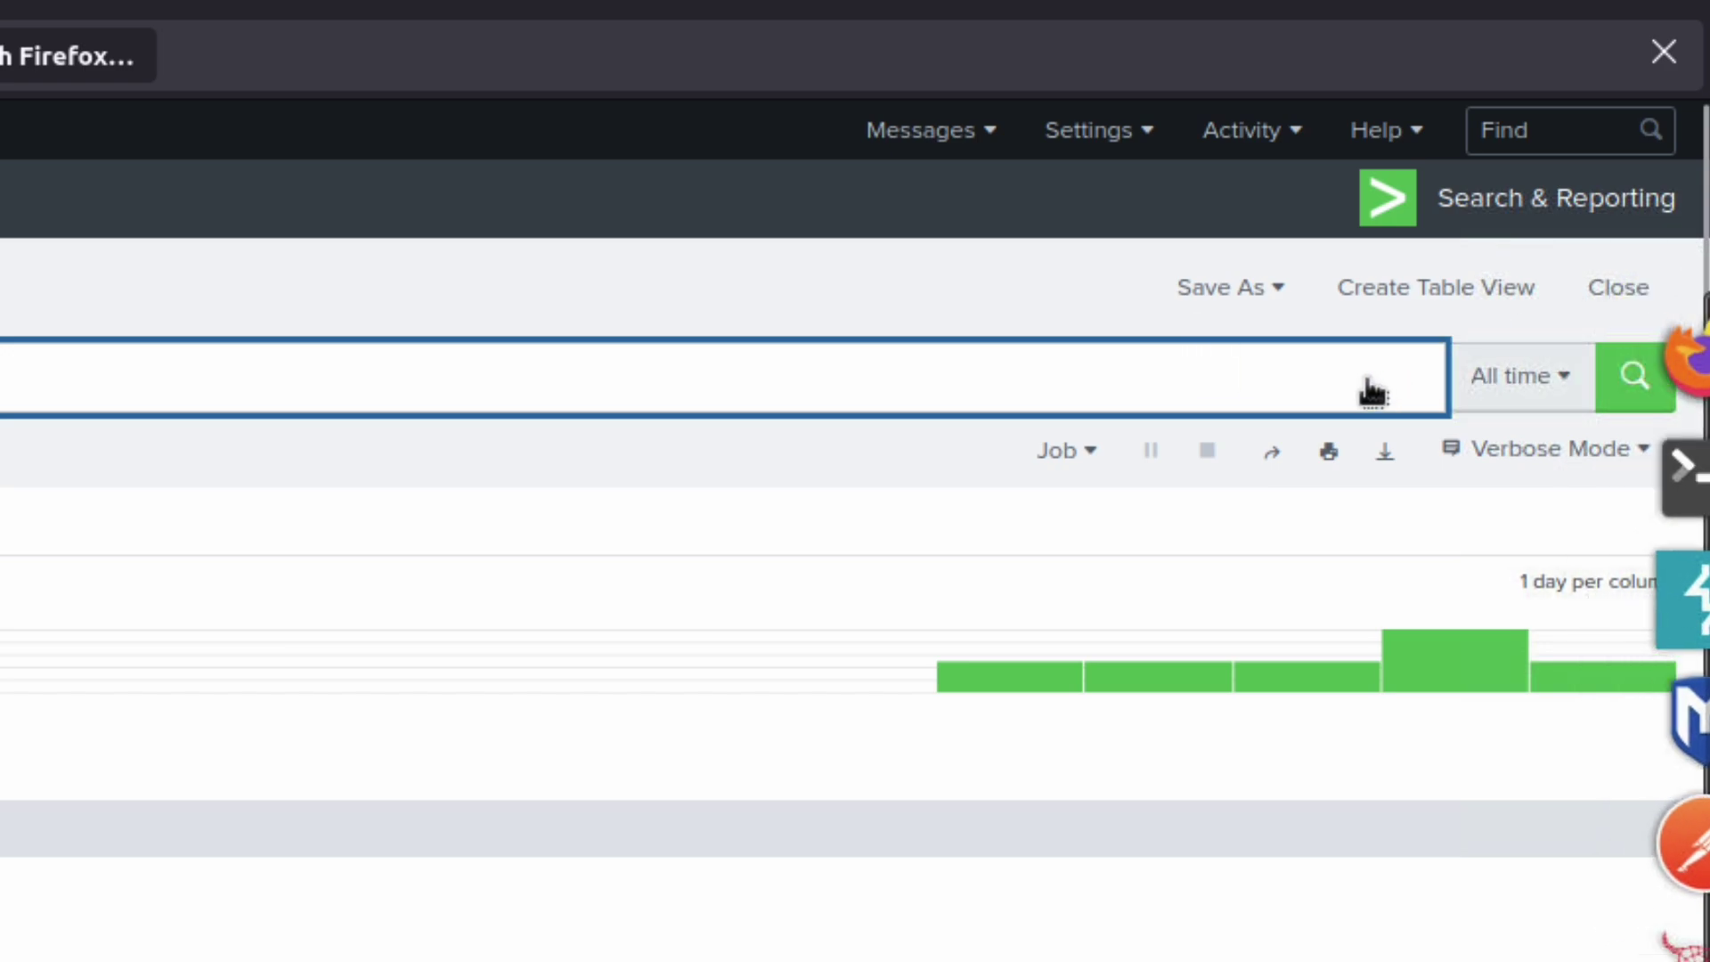
pyautogui.click(1545, 389)
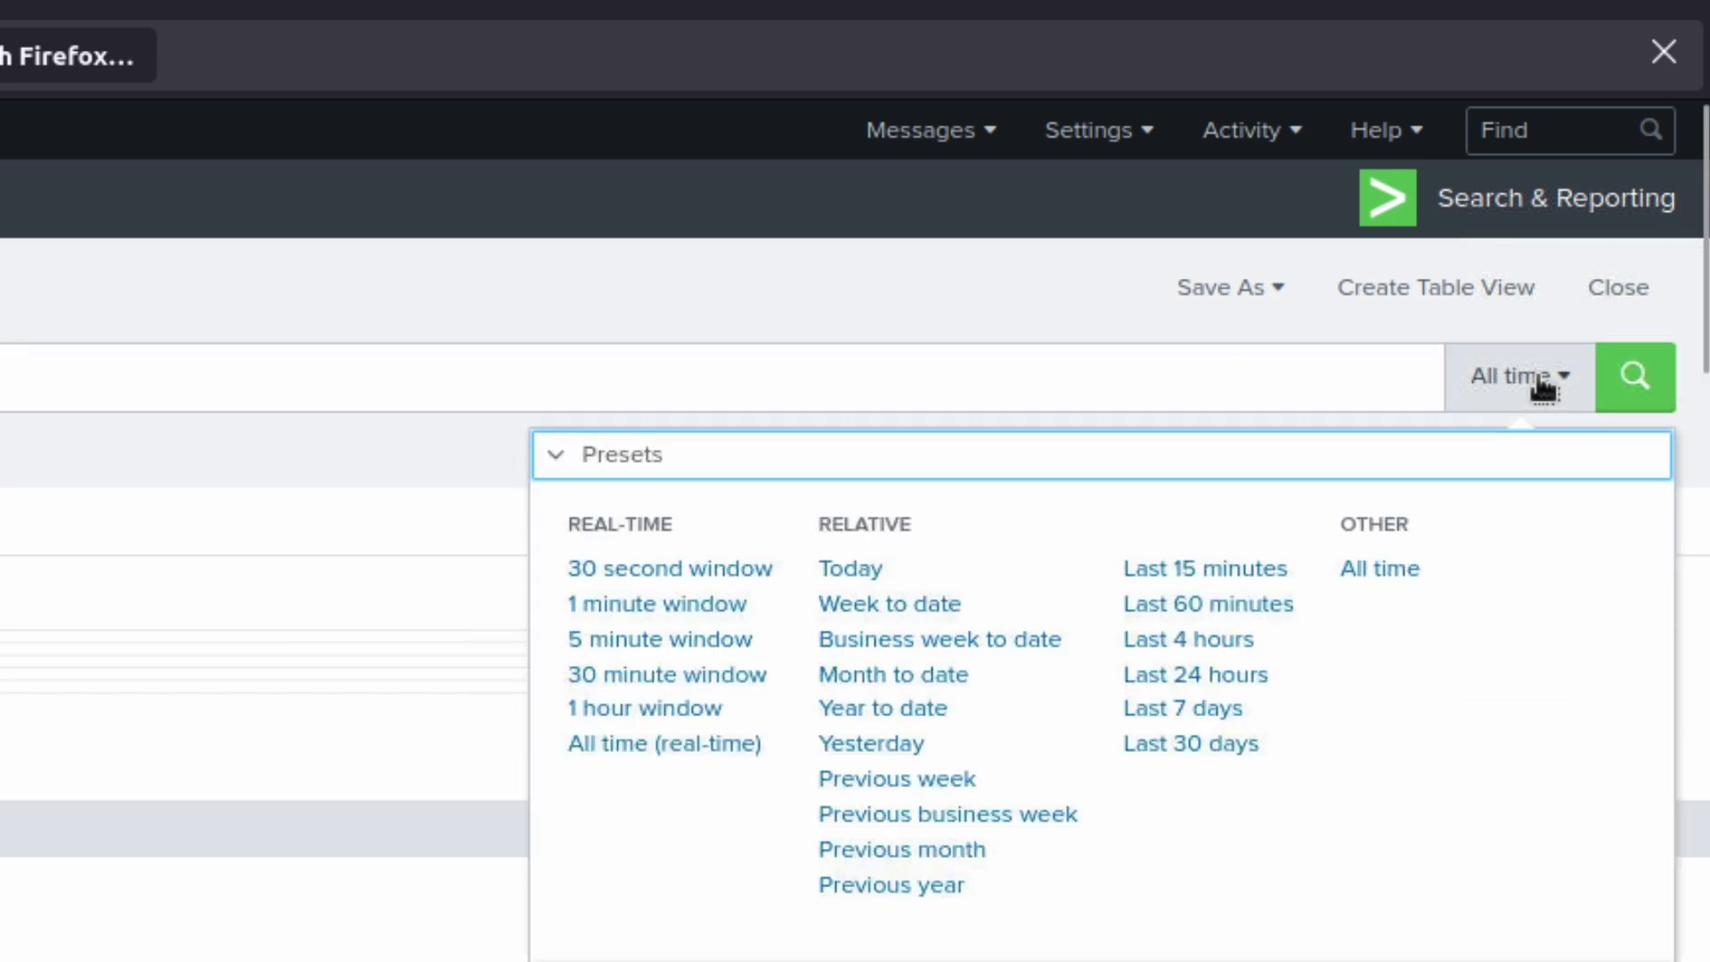
pyautogui.click(476, 459)
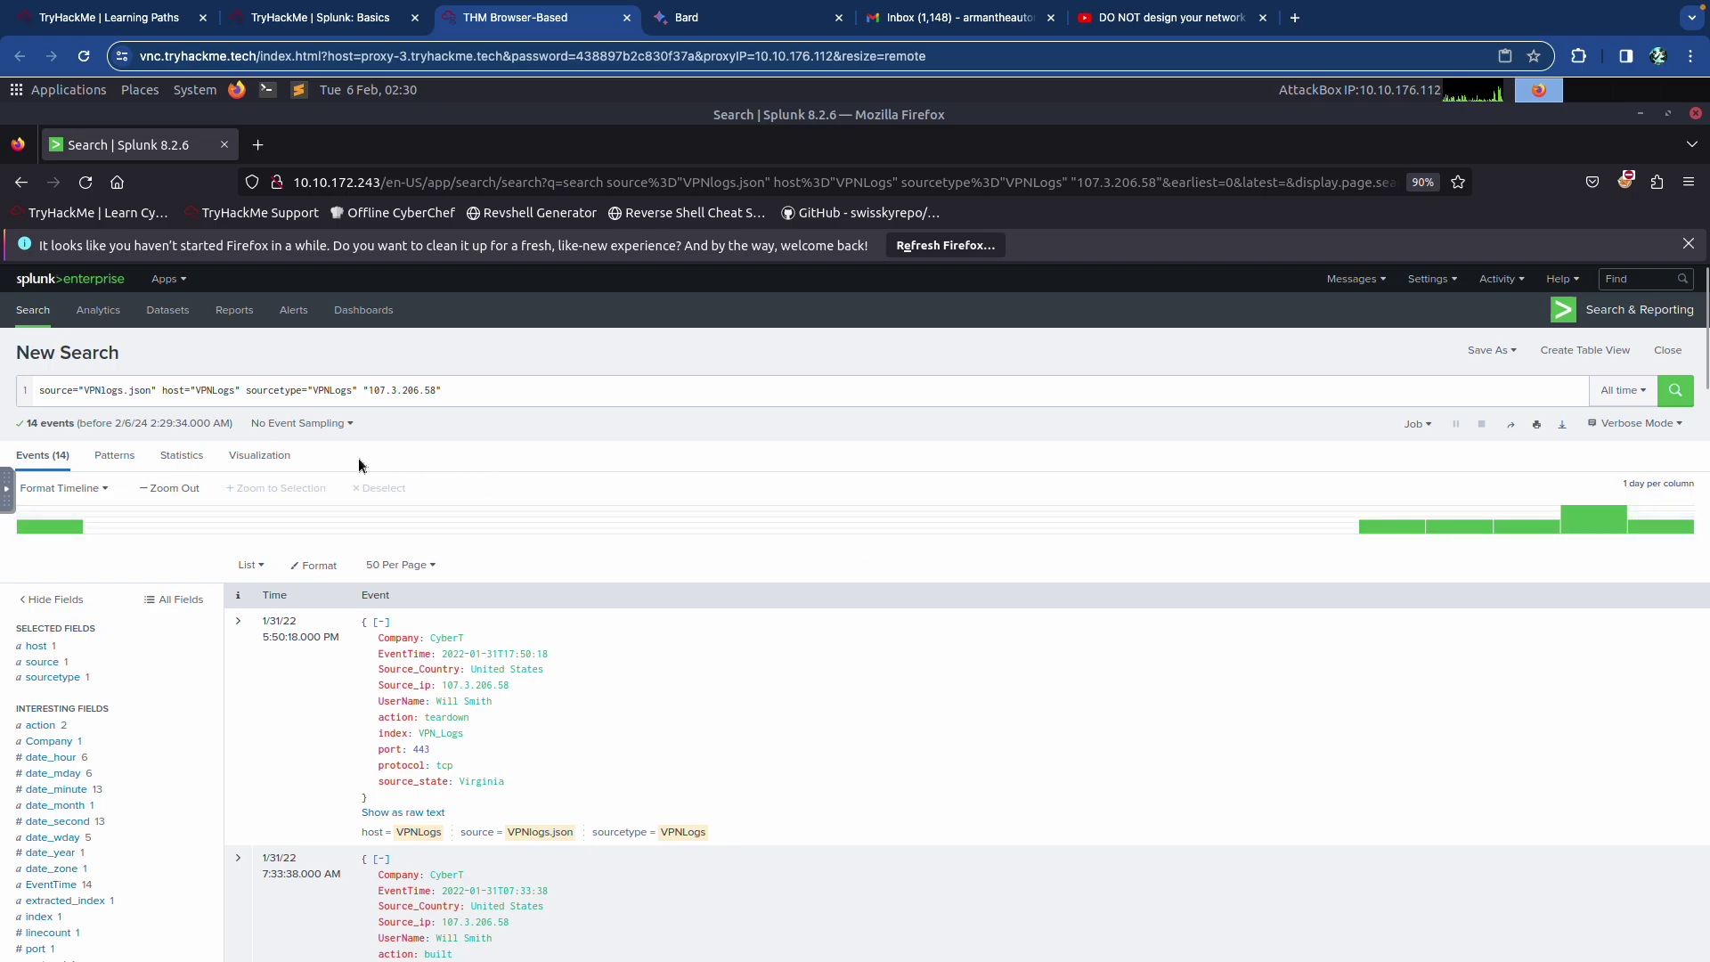
# Step: View the search's patterns, statistics and visualization results, and return to its event list
pyautogui.click(115, 456)
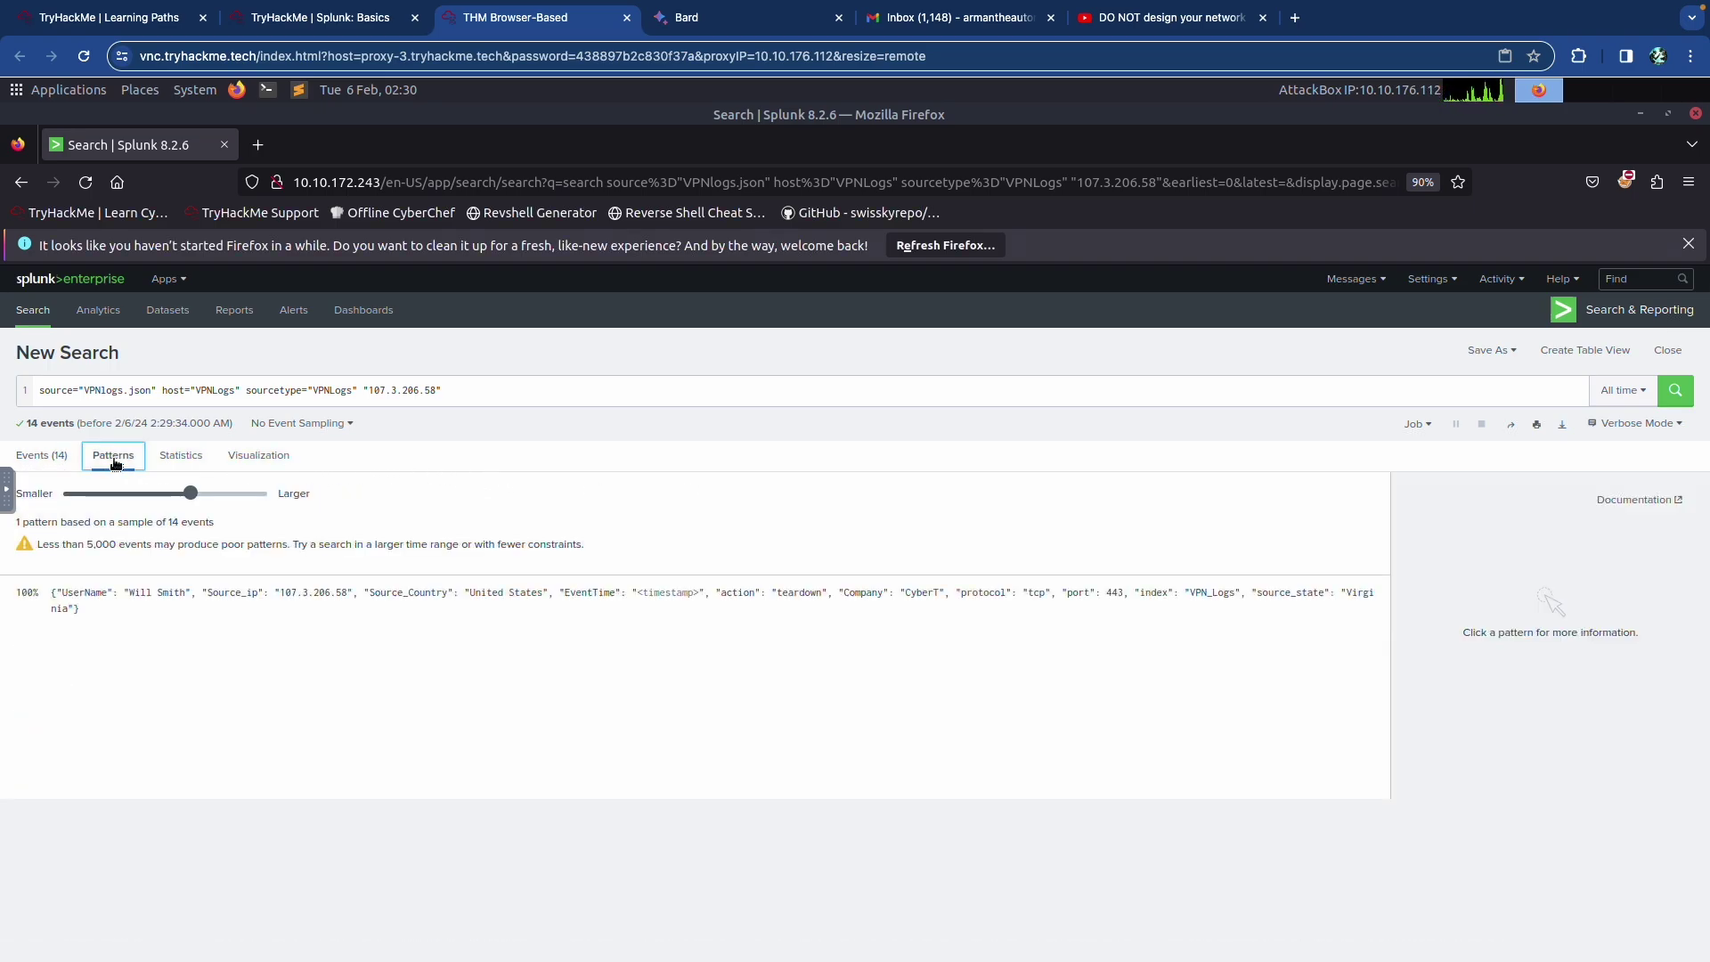
pyautogui.click(178, 458)
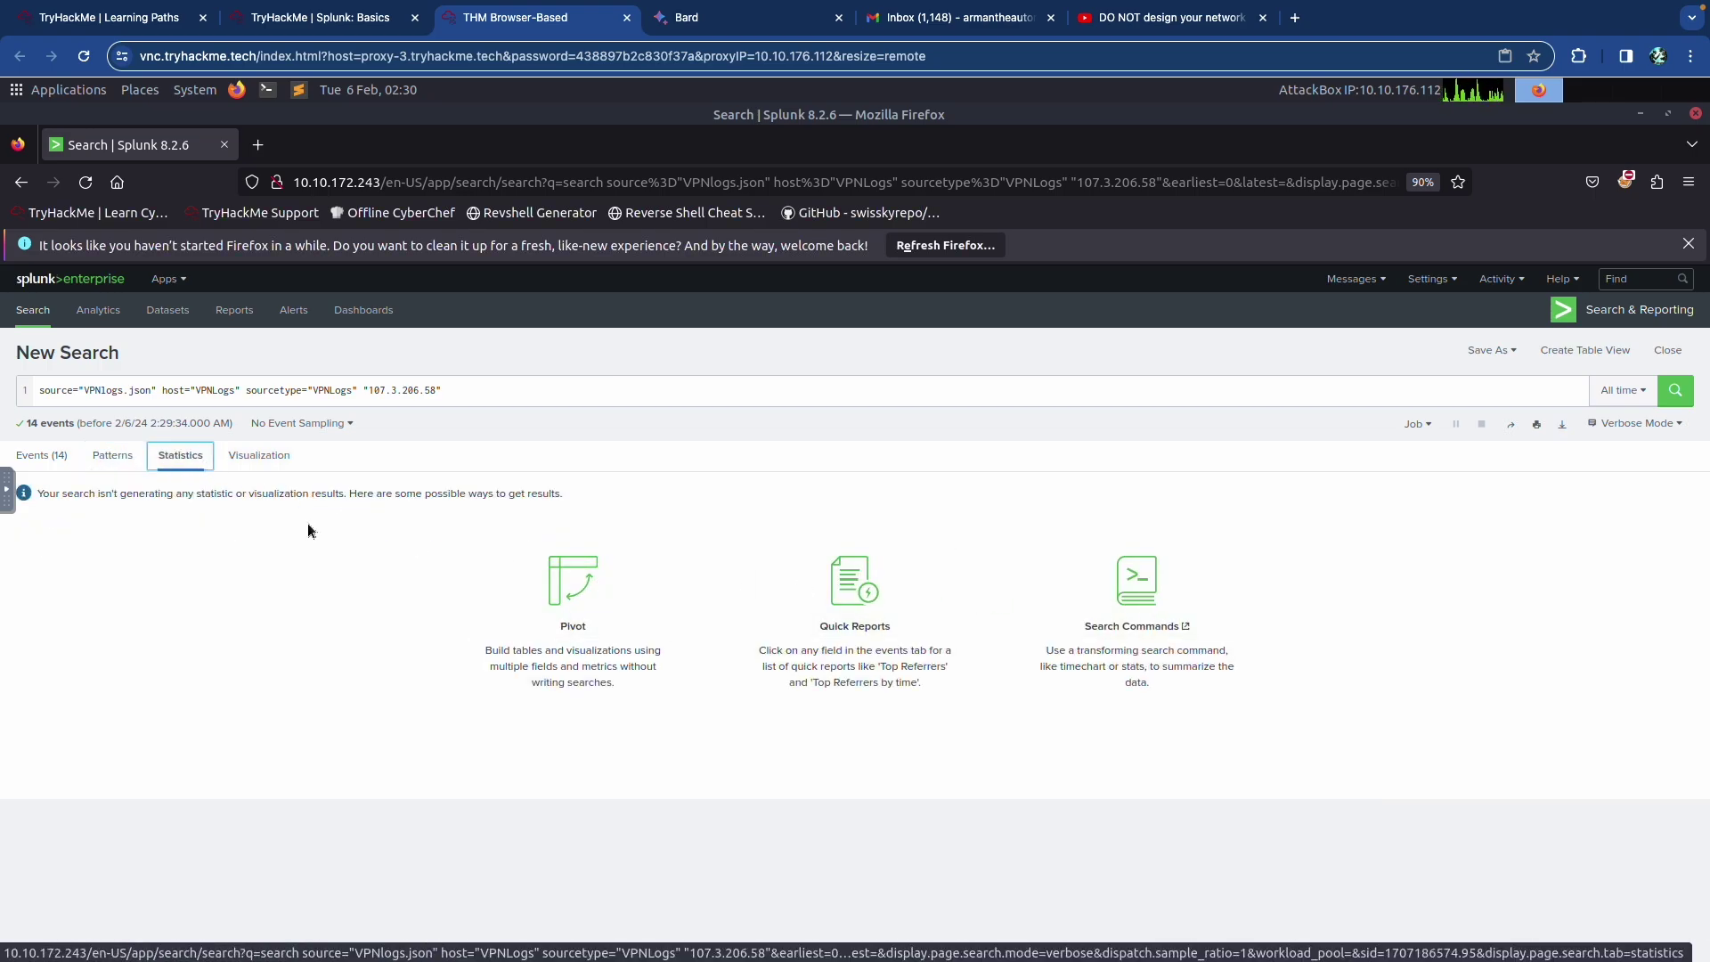
pyautogui.click(258, 456)
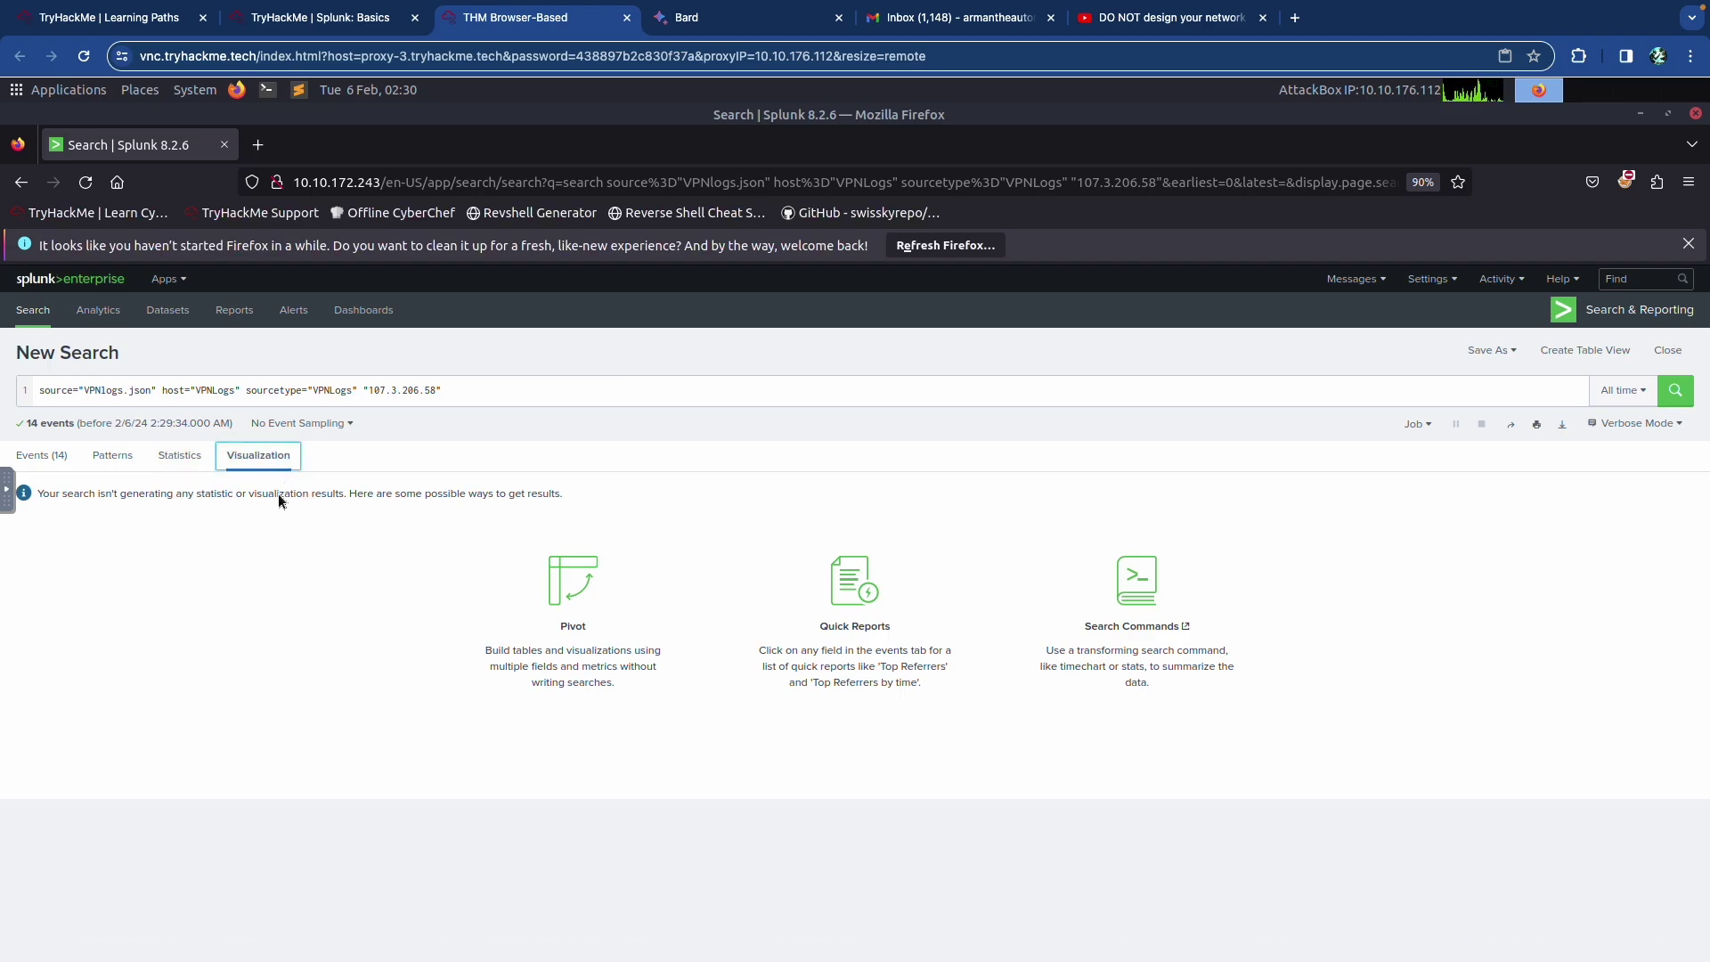
pyautogui.click(51, 457)
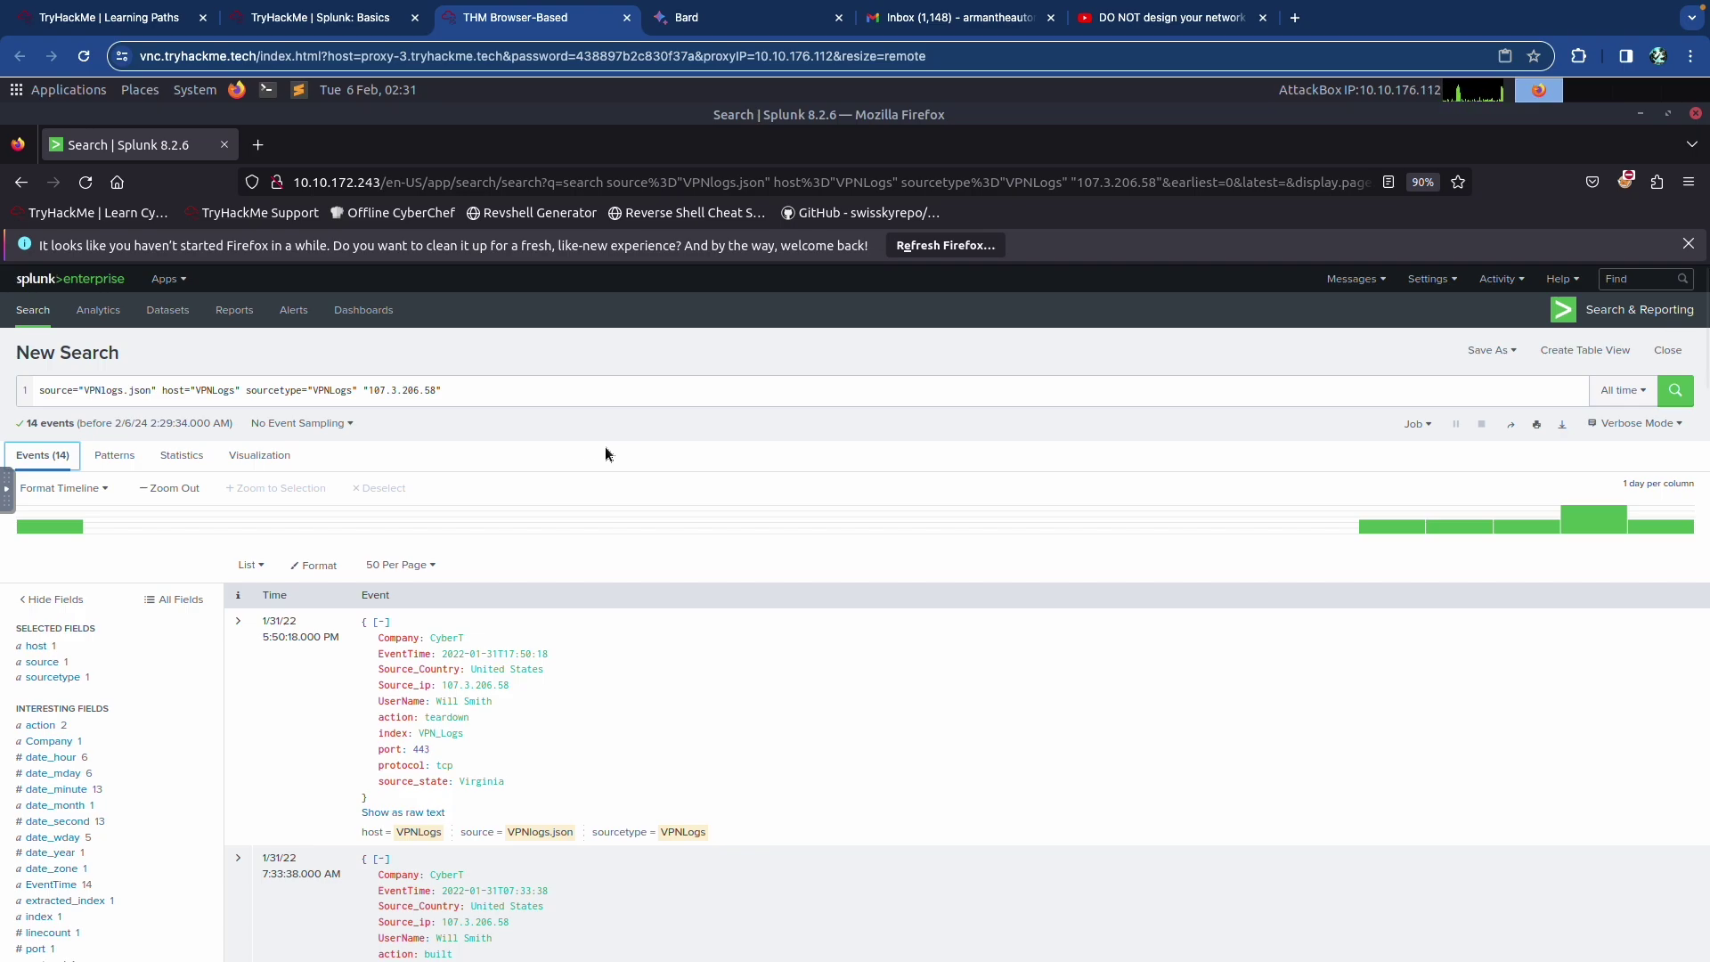
# Step: From Splunk's home page, view the Add Data file upload page and the list of available apps
pyautogui.click(99, 283)
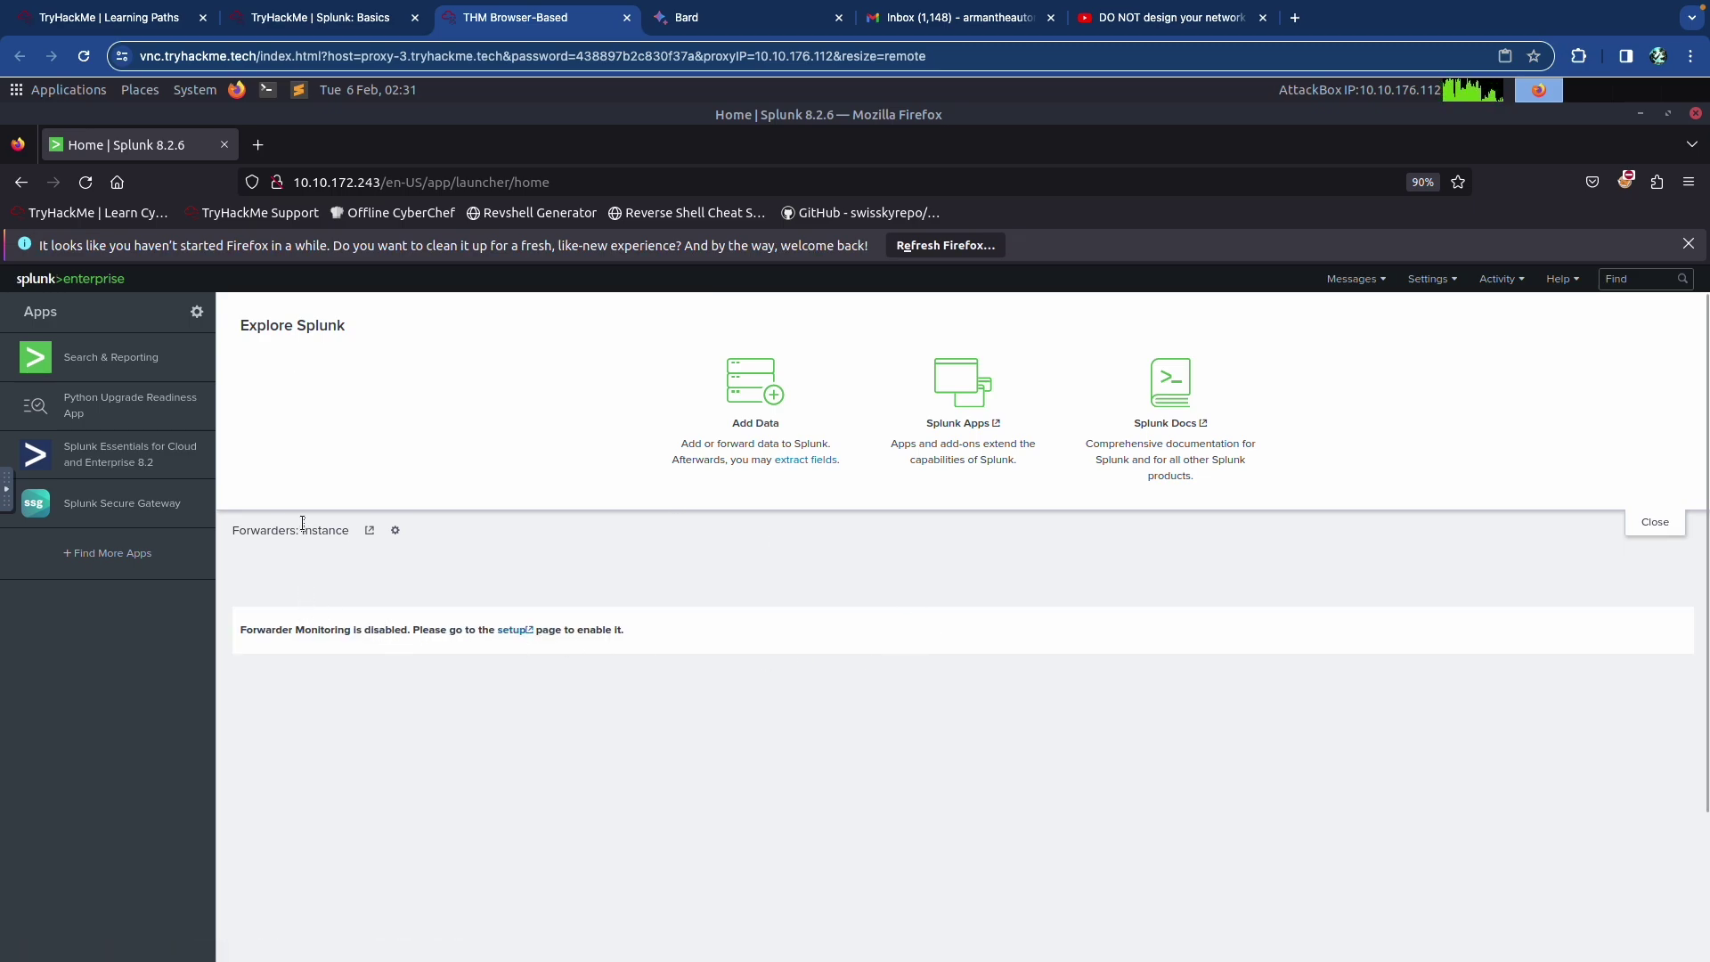
pyautogui.click(747, 393)
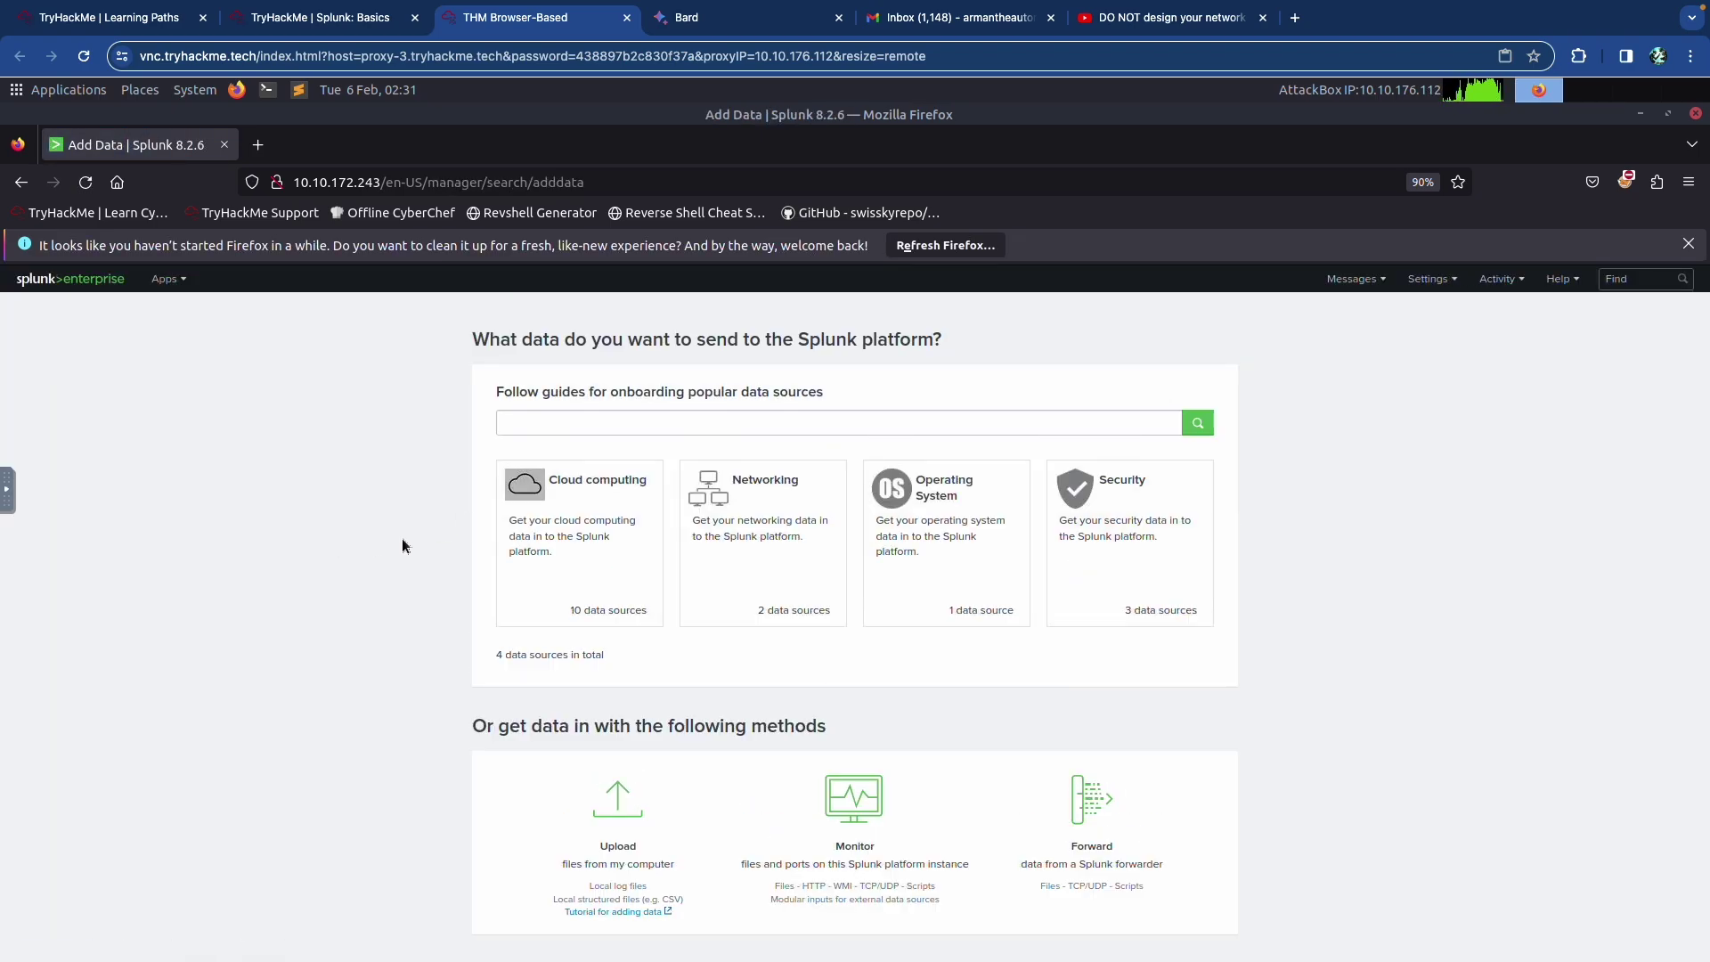
pyautogui.click(619, 805)
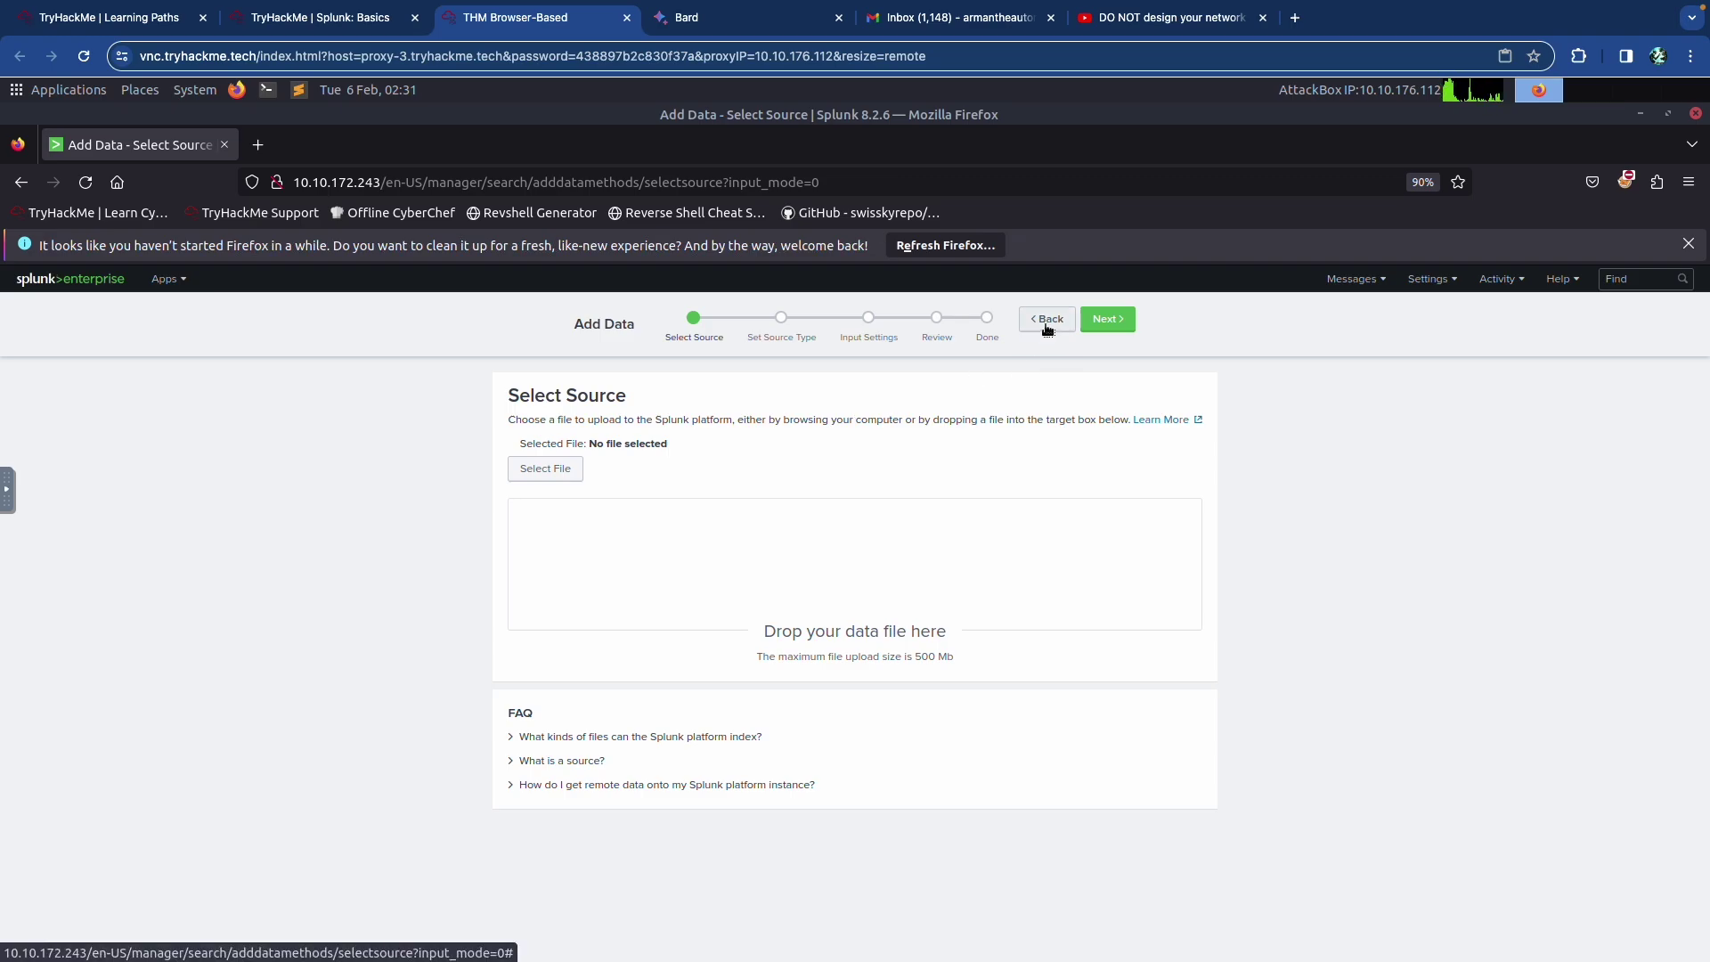
pyautogui.click(180, 282)
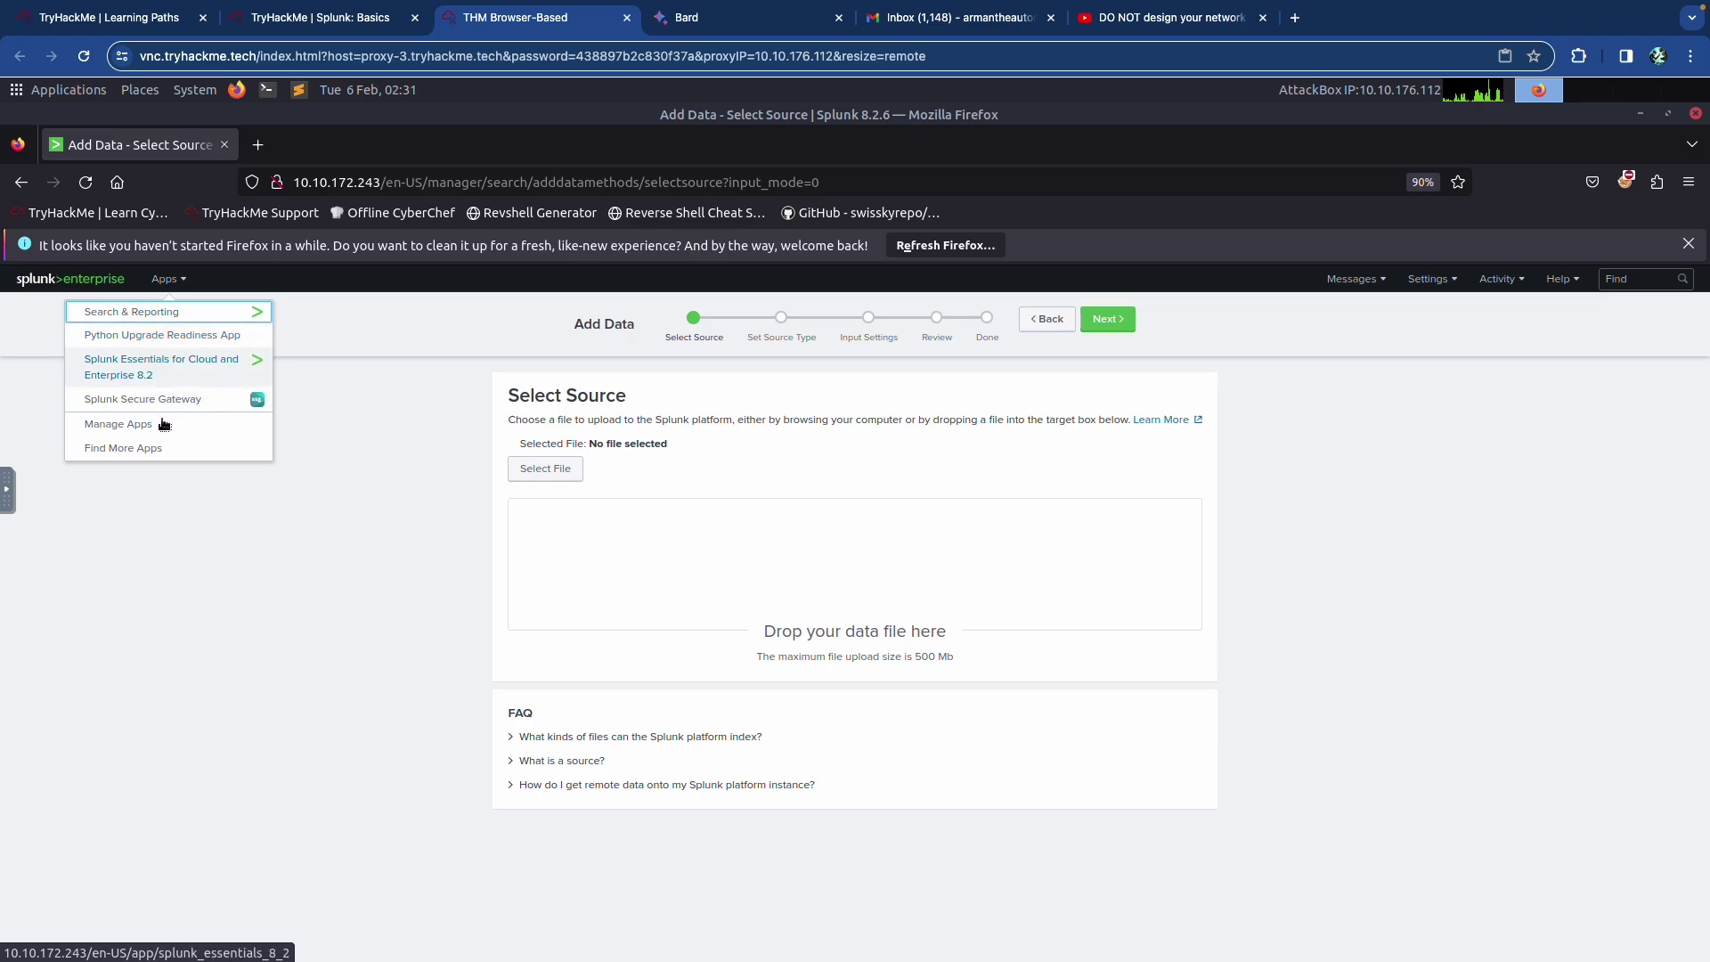
# Step: Open the Search & Reporting app from Splunk's home page and review the past queries in the search history
pyautogui.click(85, 279)
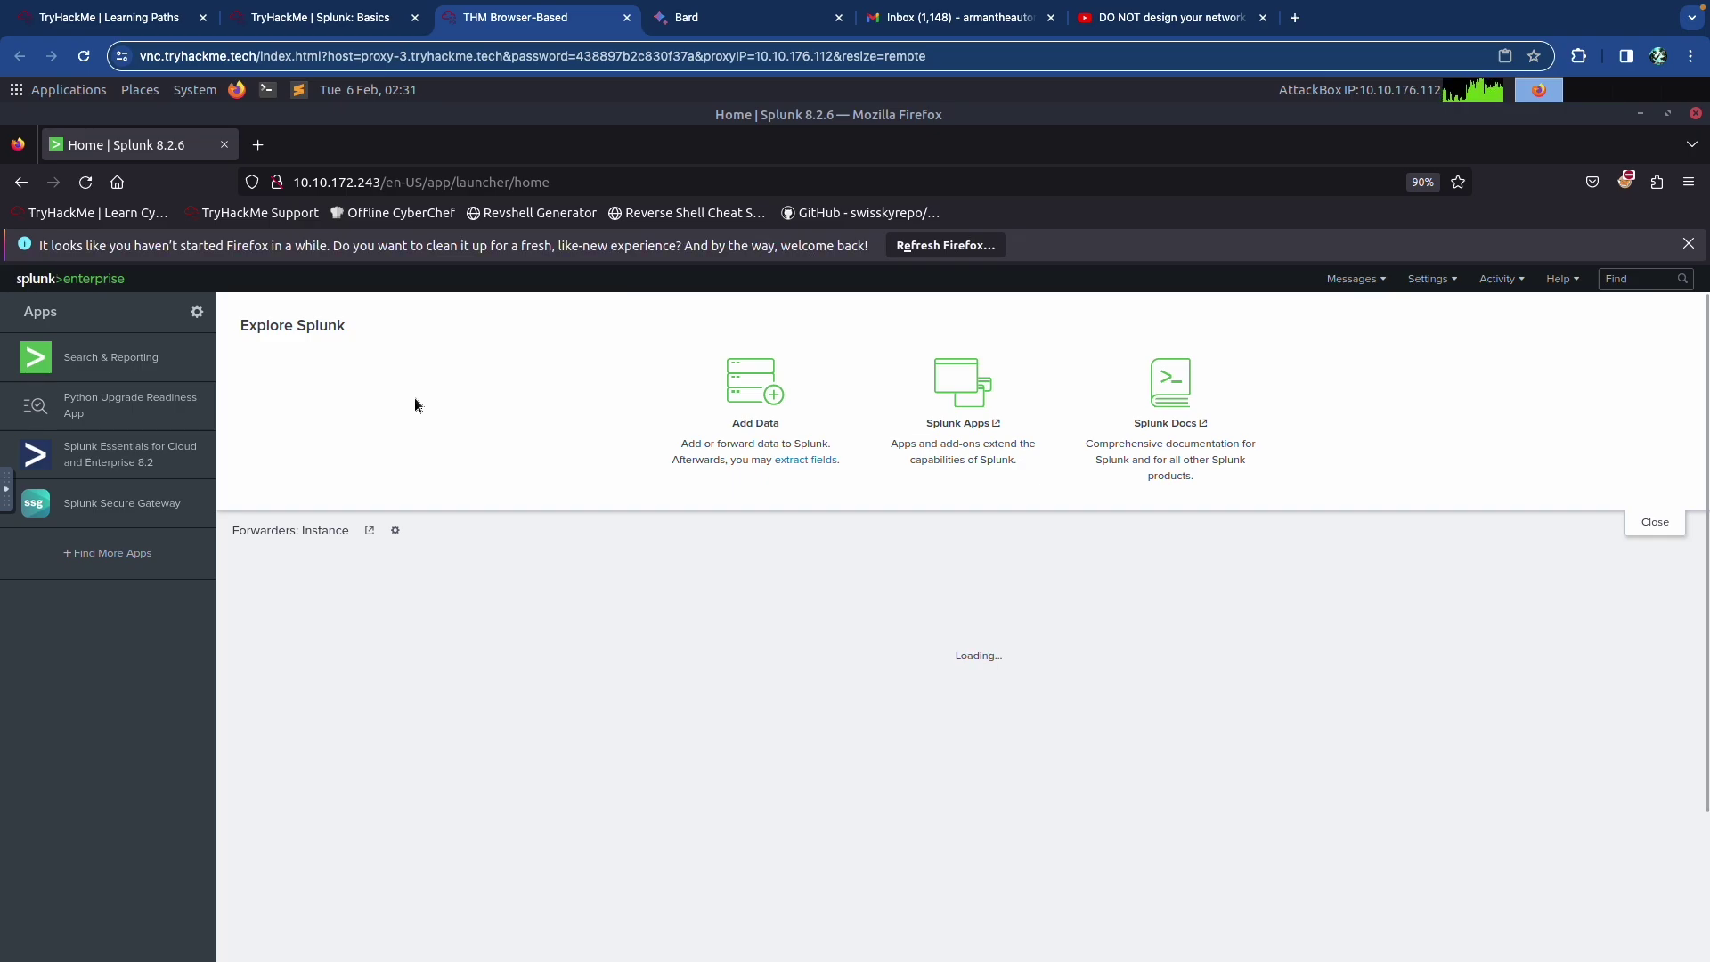
pyautogui.click(102, 362)
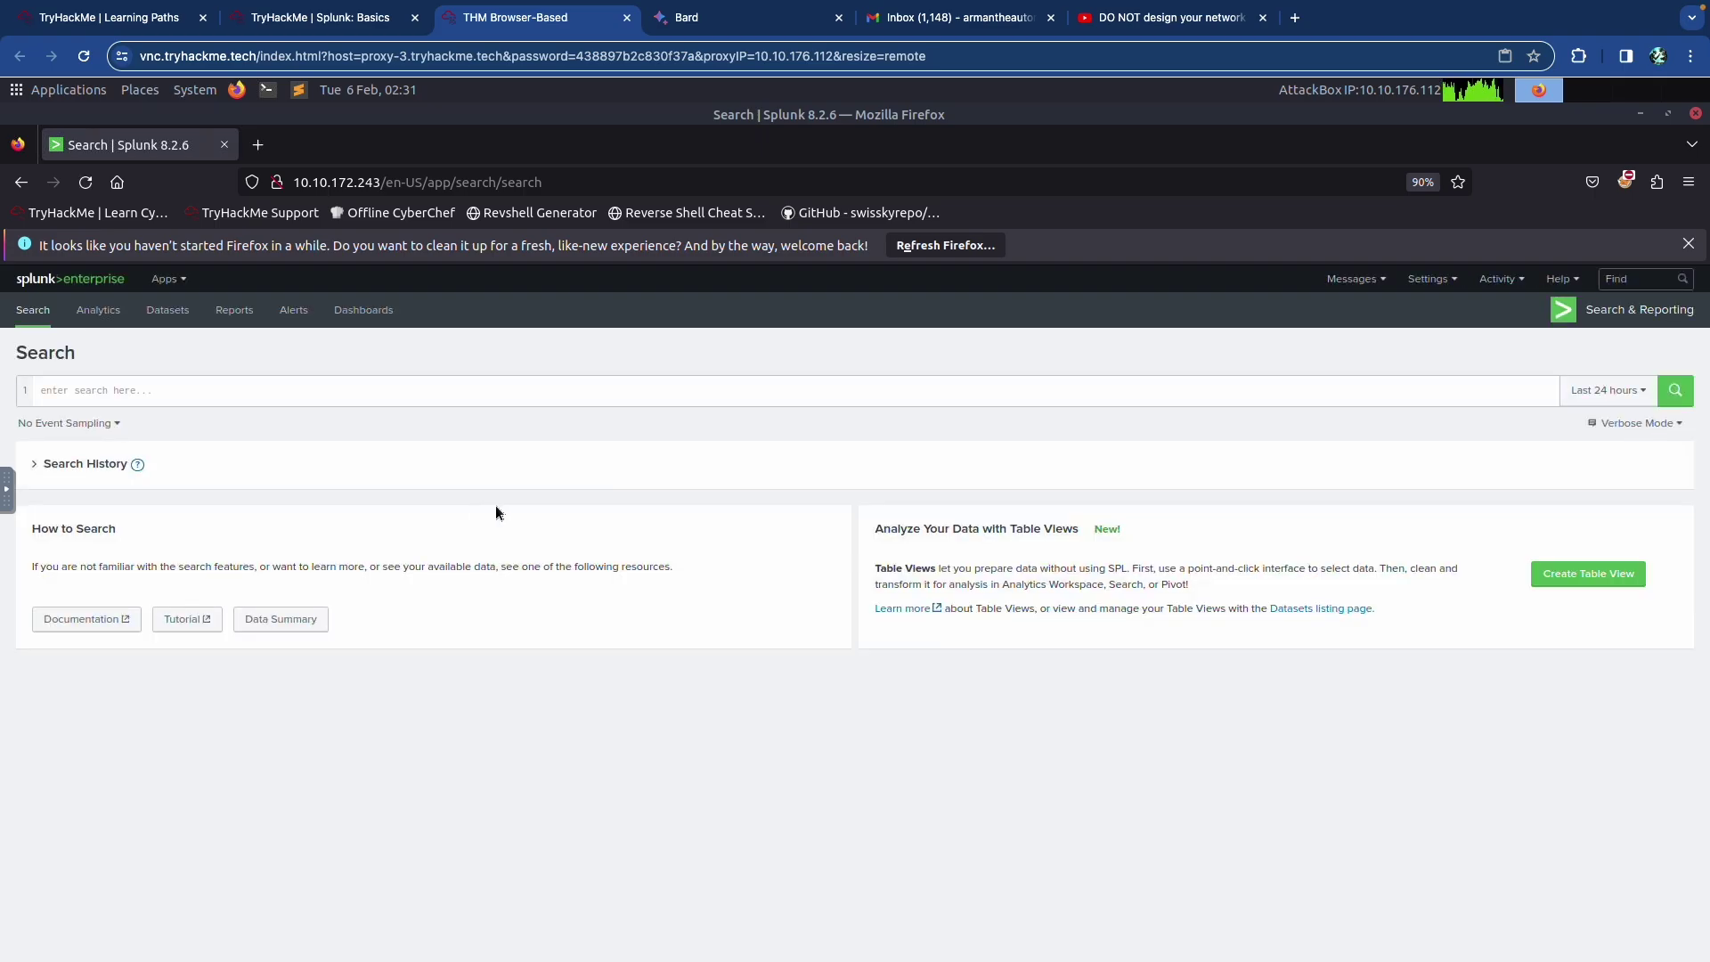
pyautogui.click(84, 465)
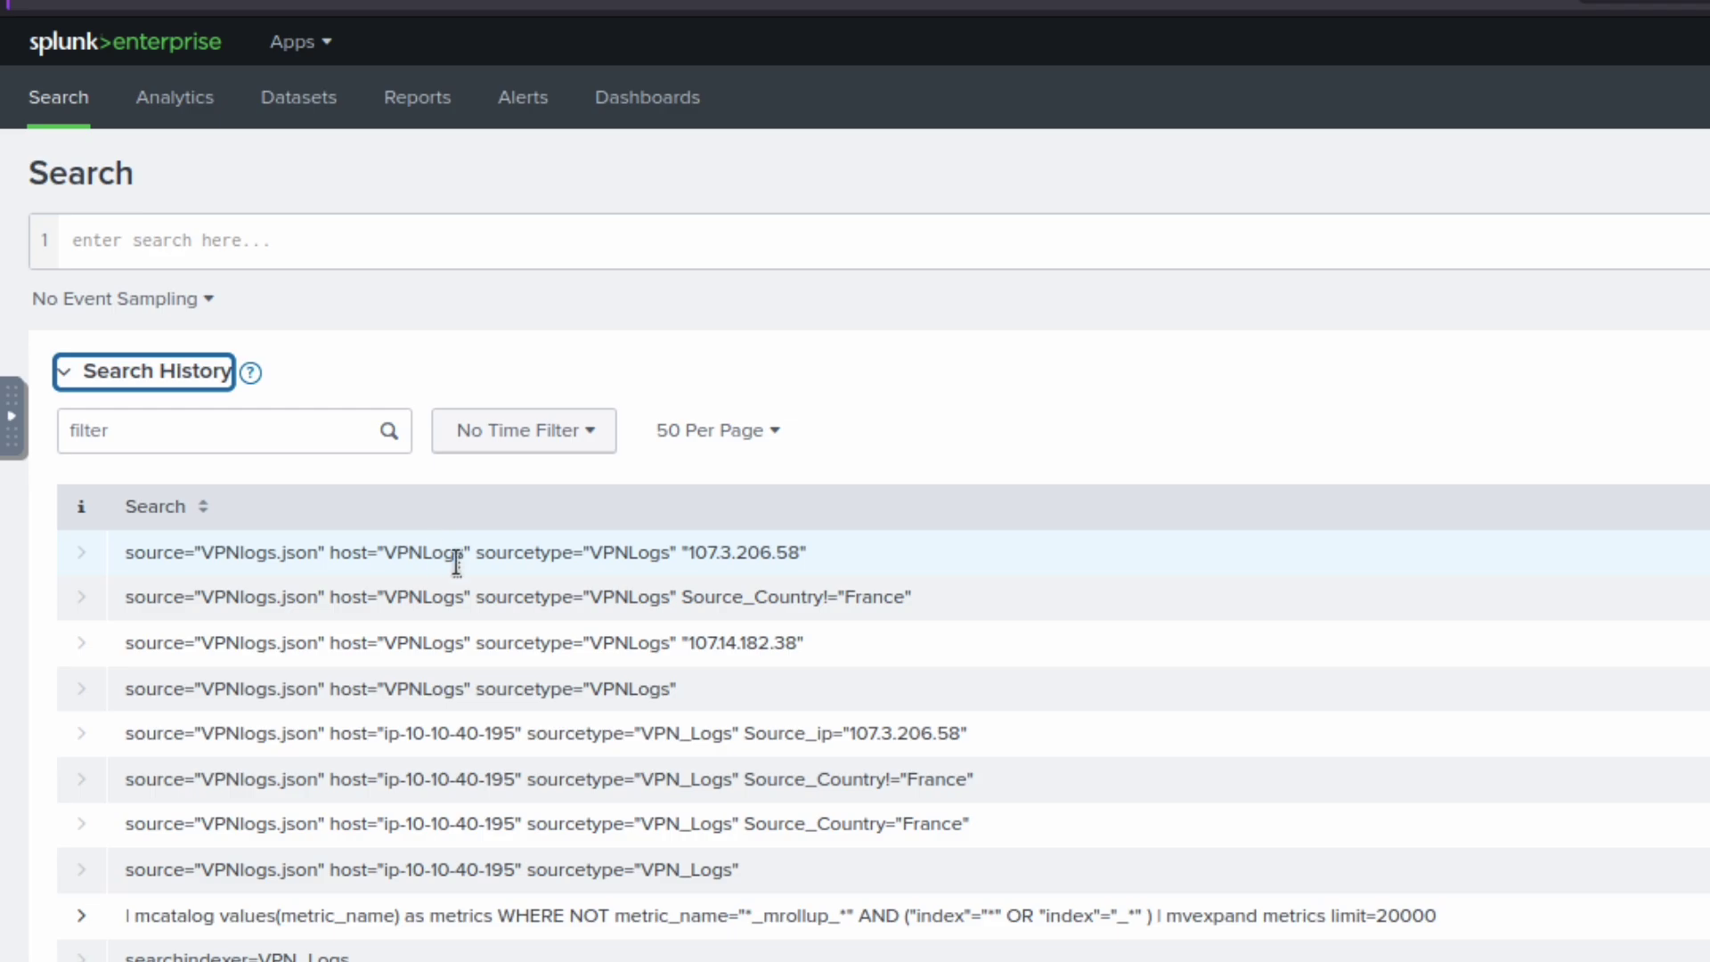
pyautogui.scroll(-2, 458, 564)
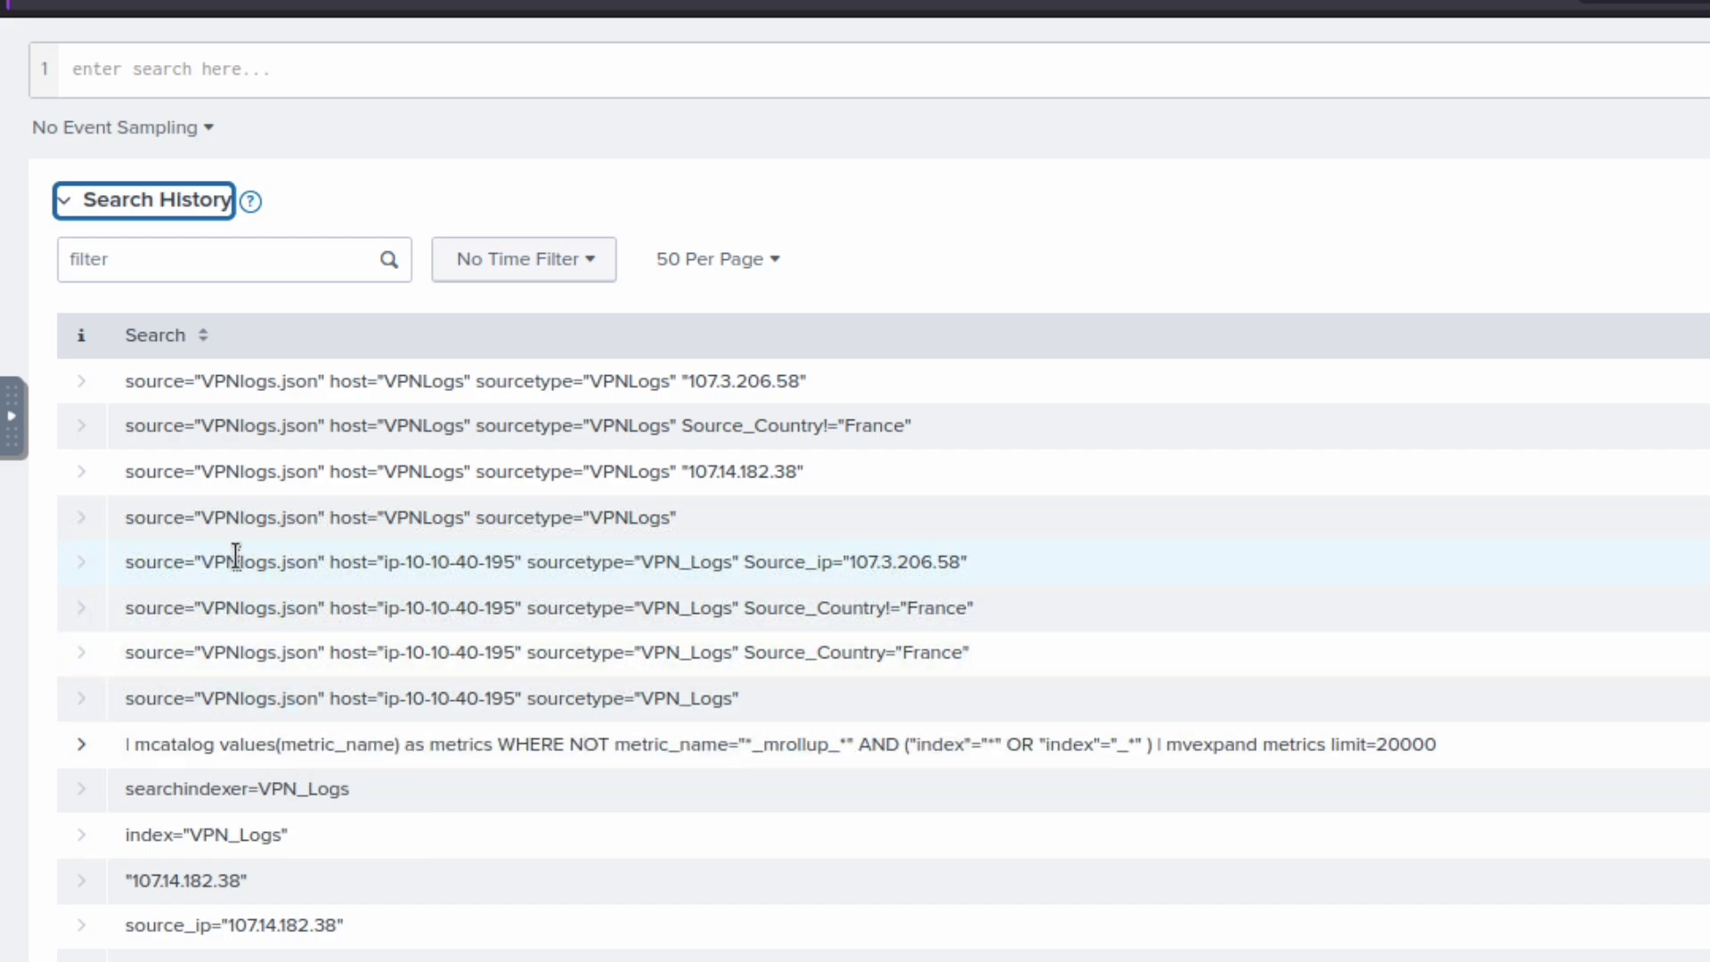
pyautogui.moveTo(384, 562); pyautogui.dragTo(500, 561)
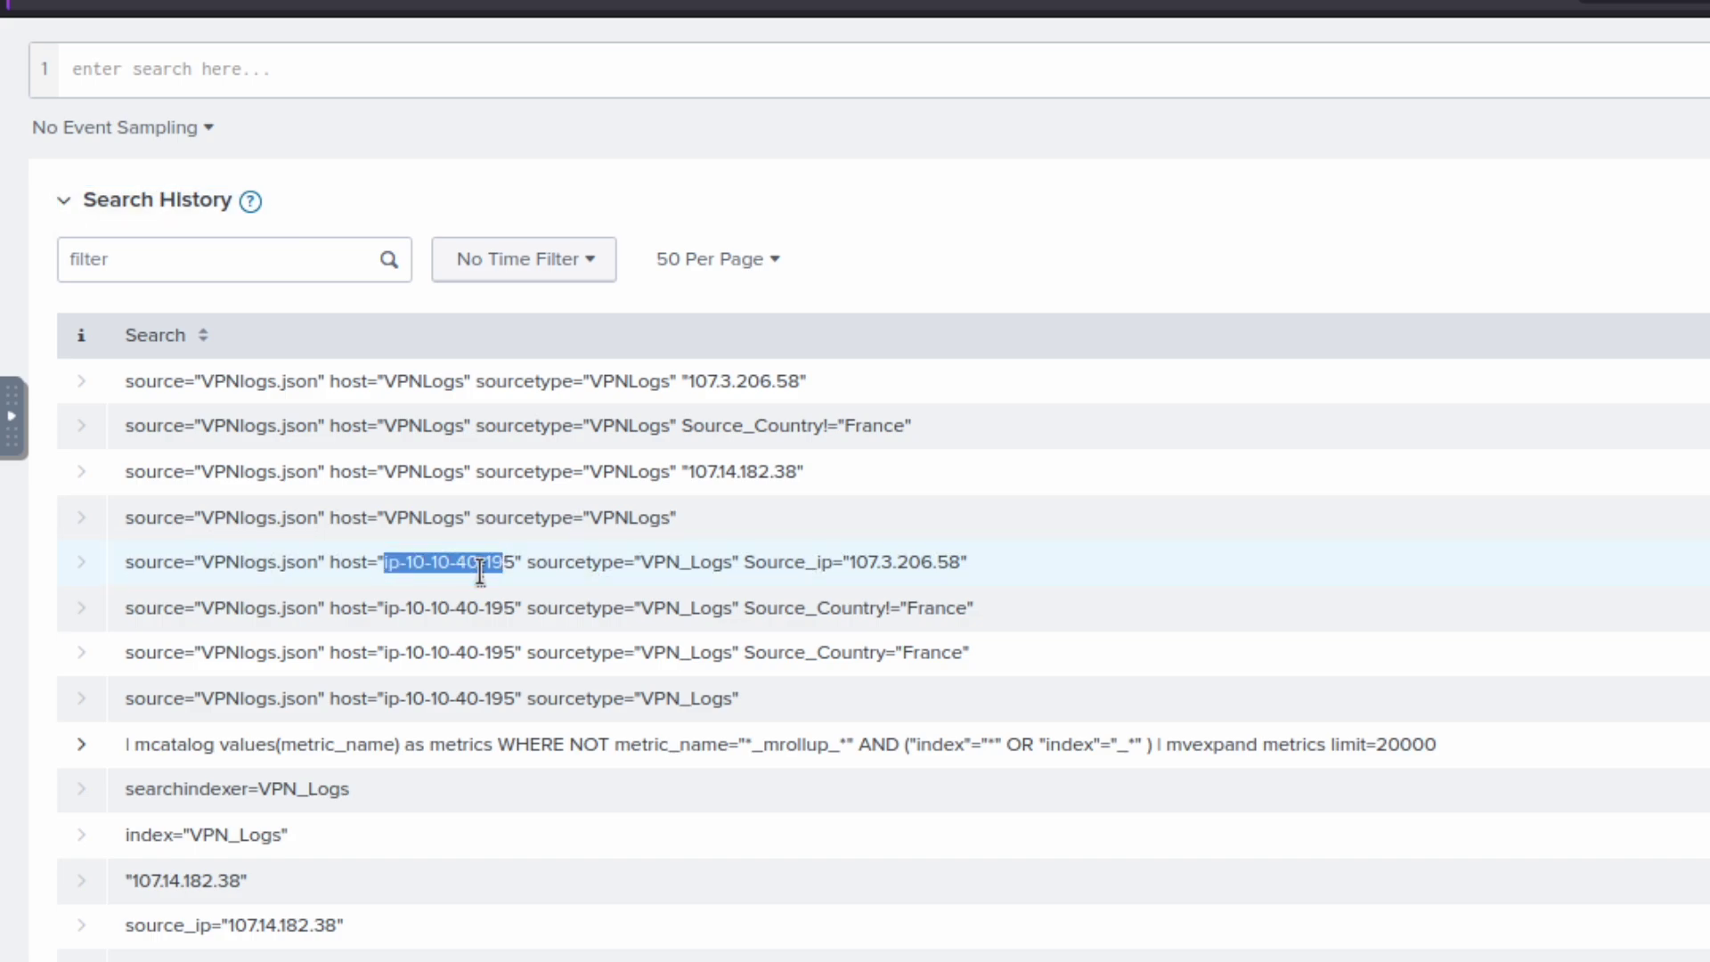
pyautogui.click(493, 568)
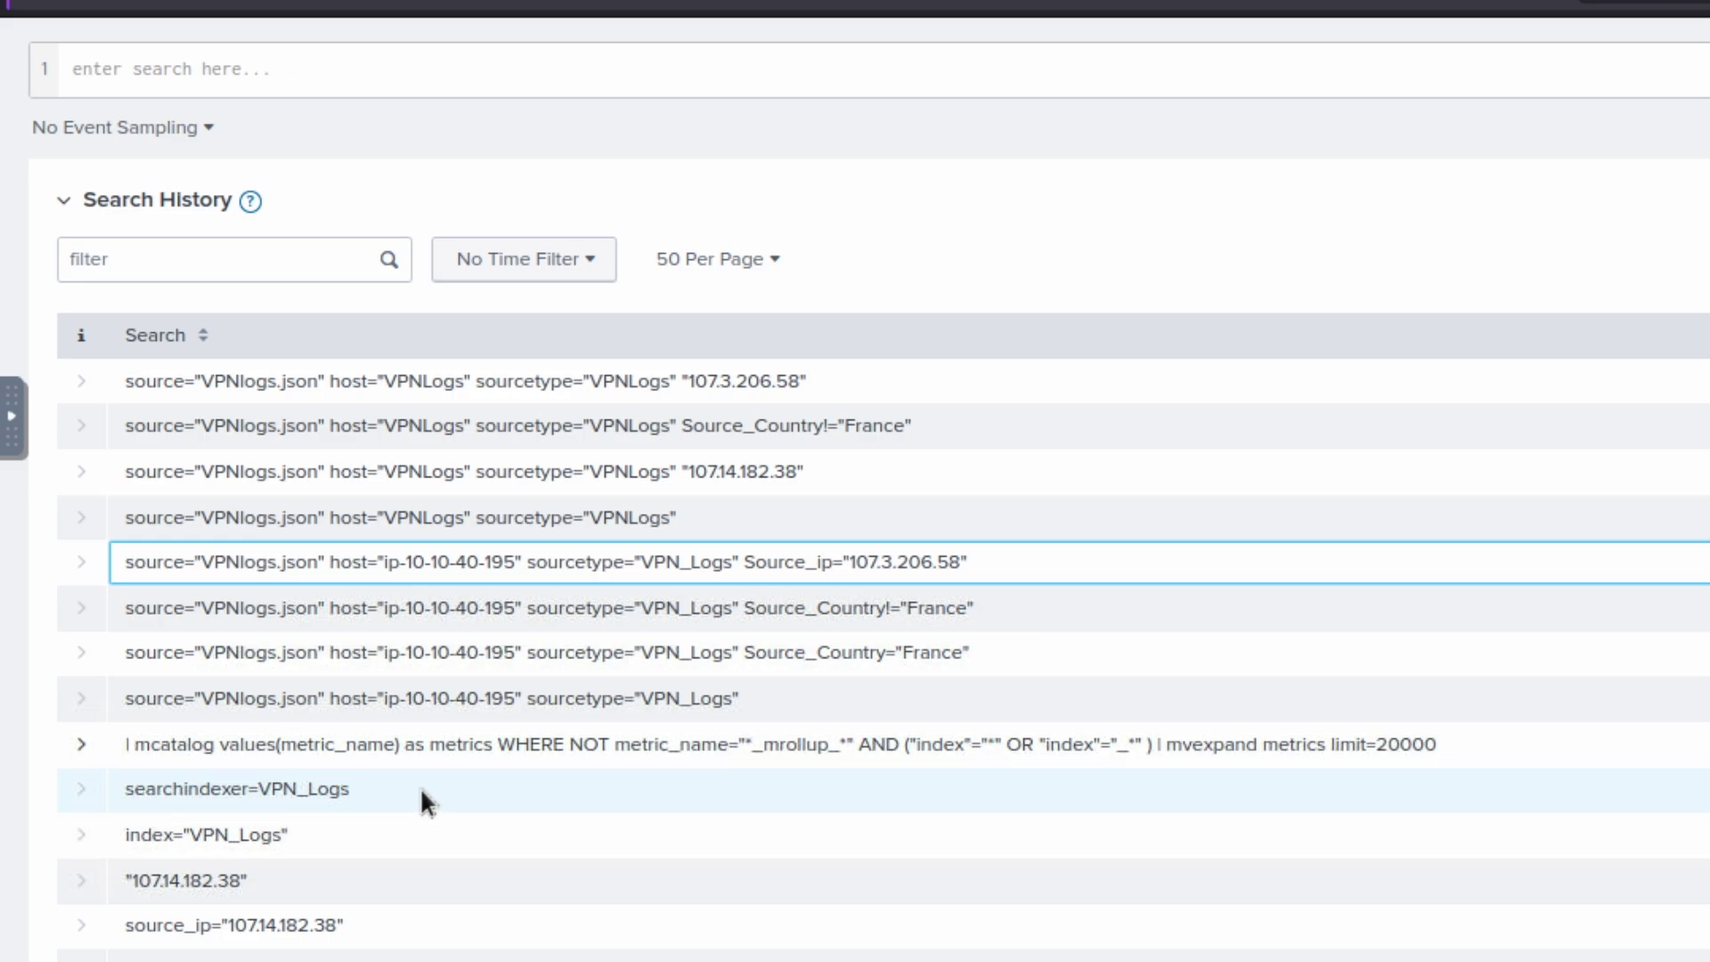
pyautogui.scroll(-5, 419, 787)
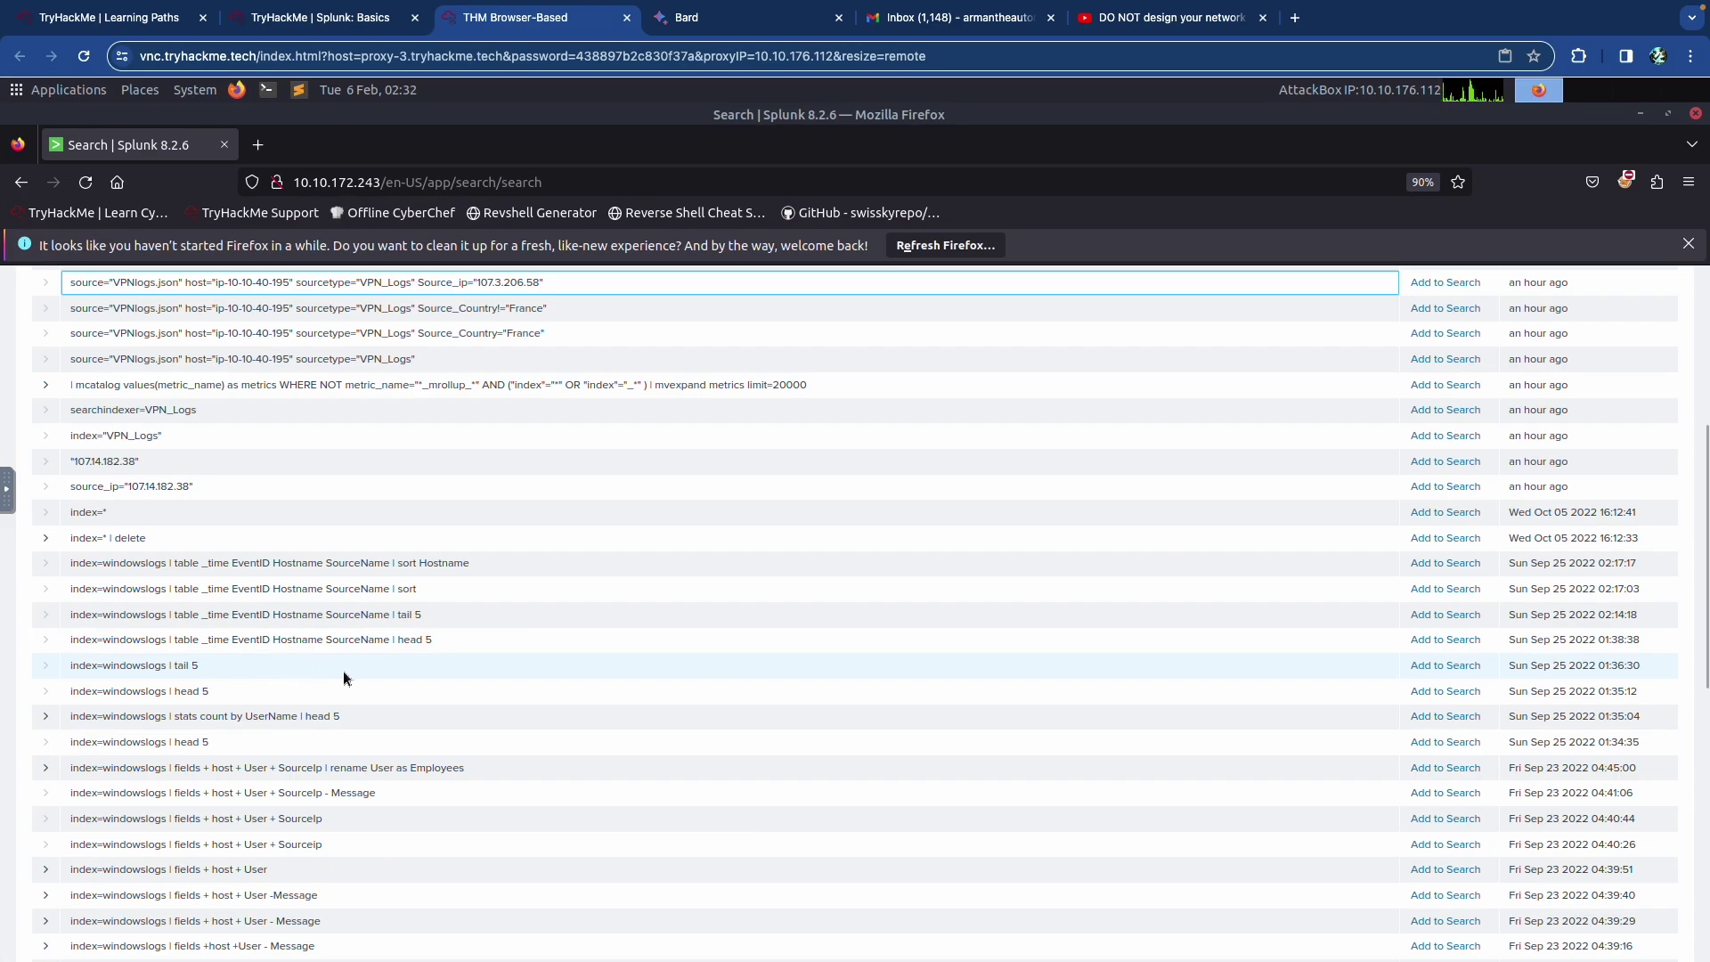
pyautogui.scroll(4, 344, 675)
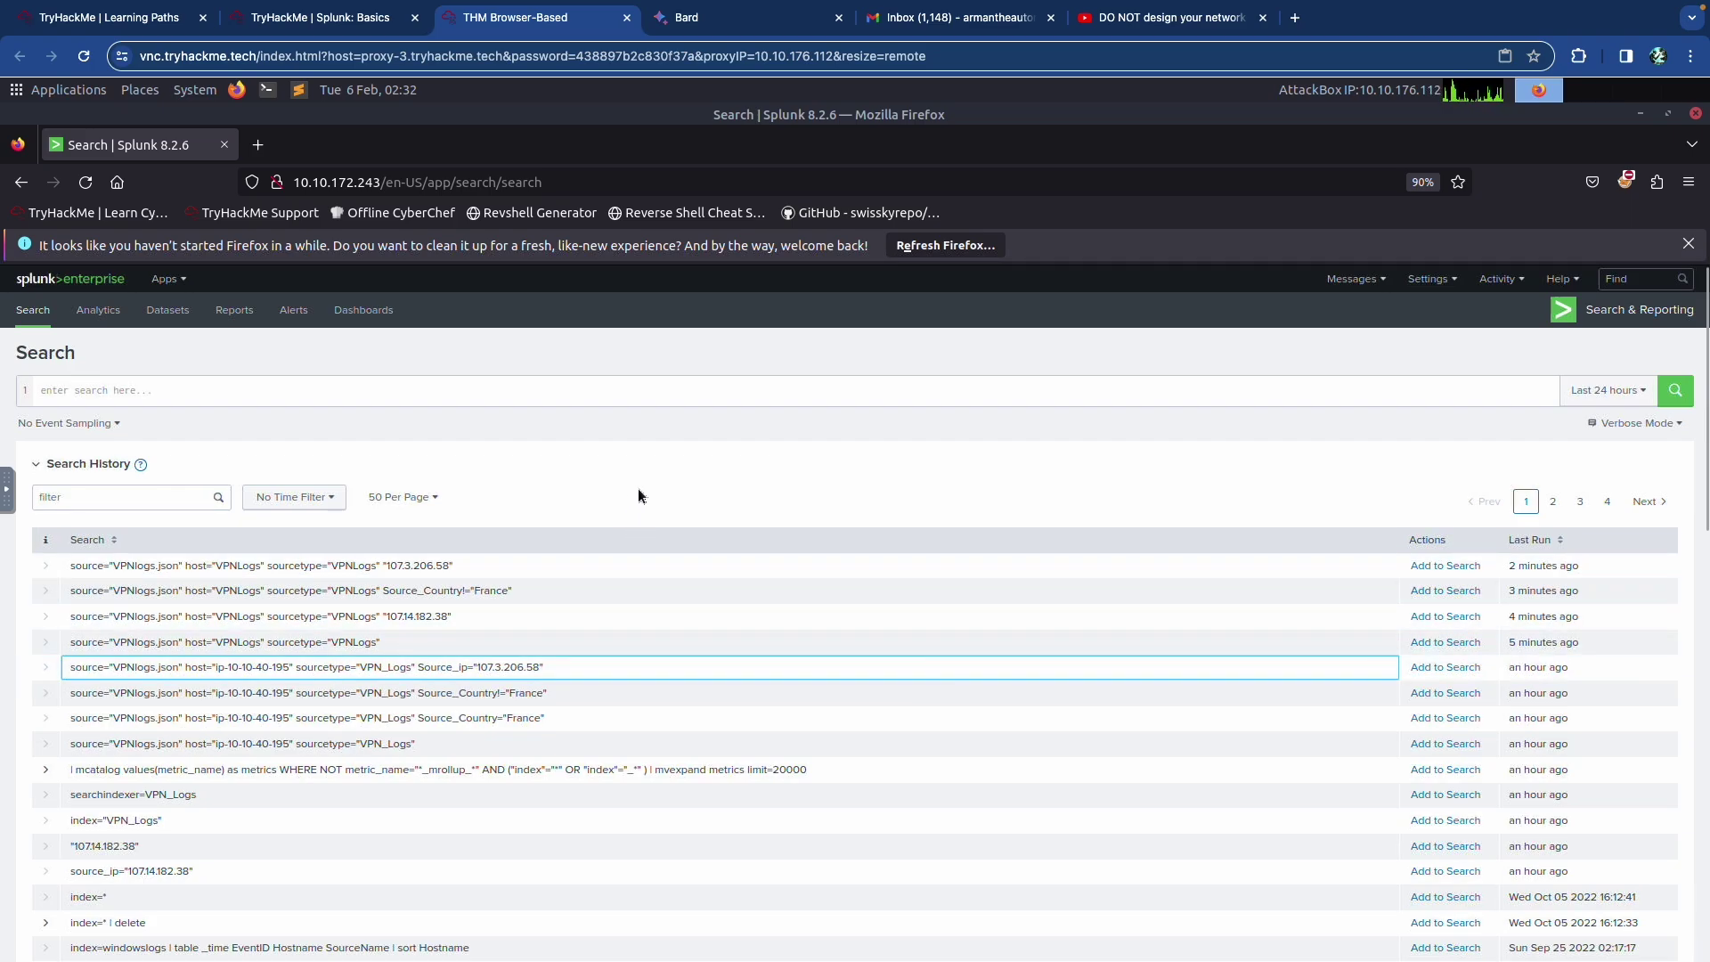
# Step: Return to the TryHackMe Splunk: Basics room and collapse Task 5 Adding Data
pyautogui.hotkey('ctrl', 'shift', 'Tab')
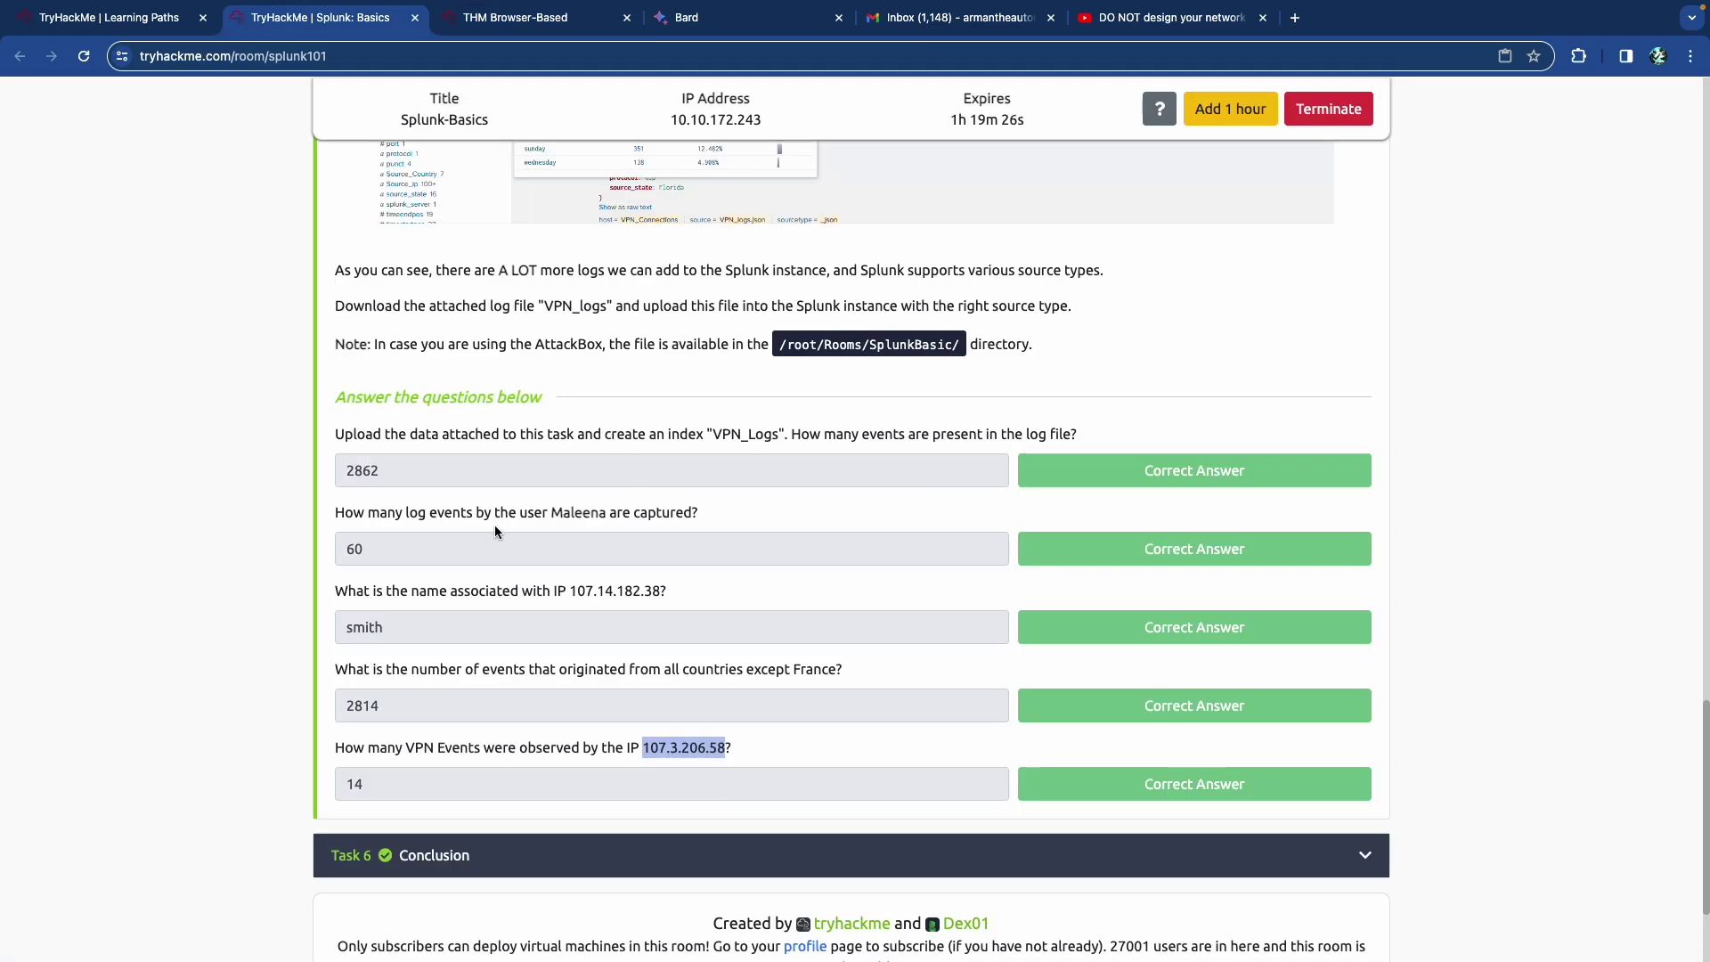
pyautogui.scroll(10, 542, 526)
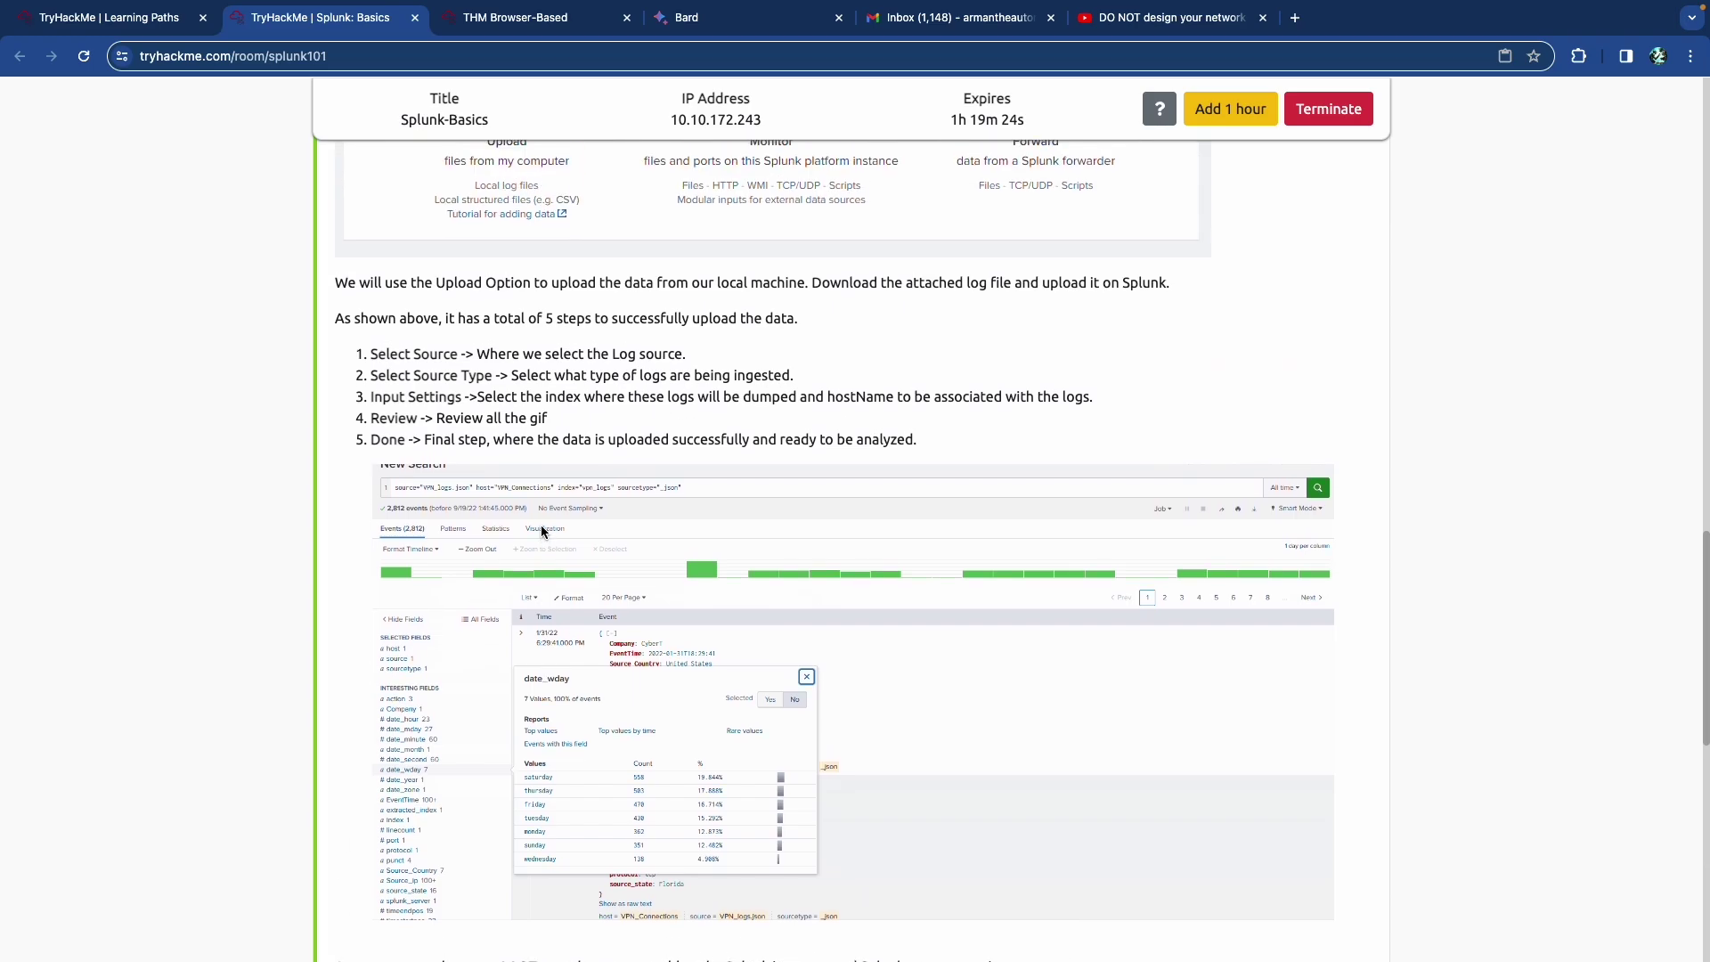
pyautogui.scroll(15, 542, 531)
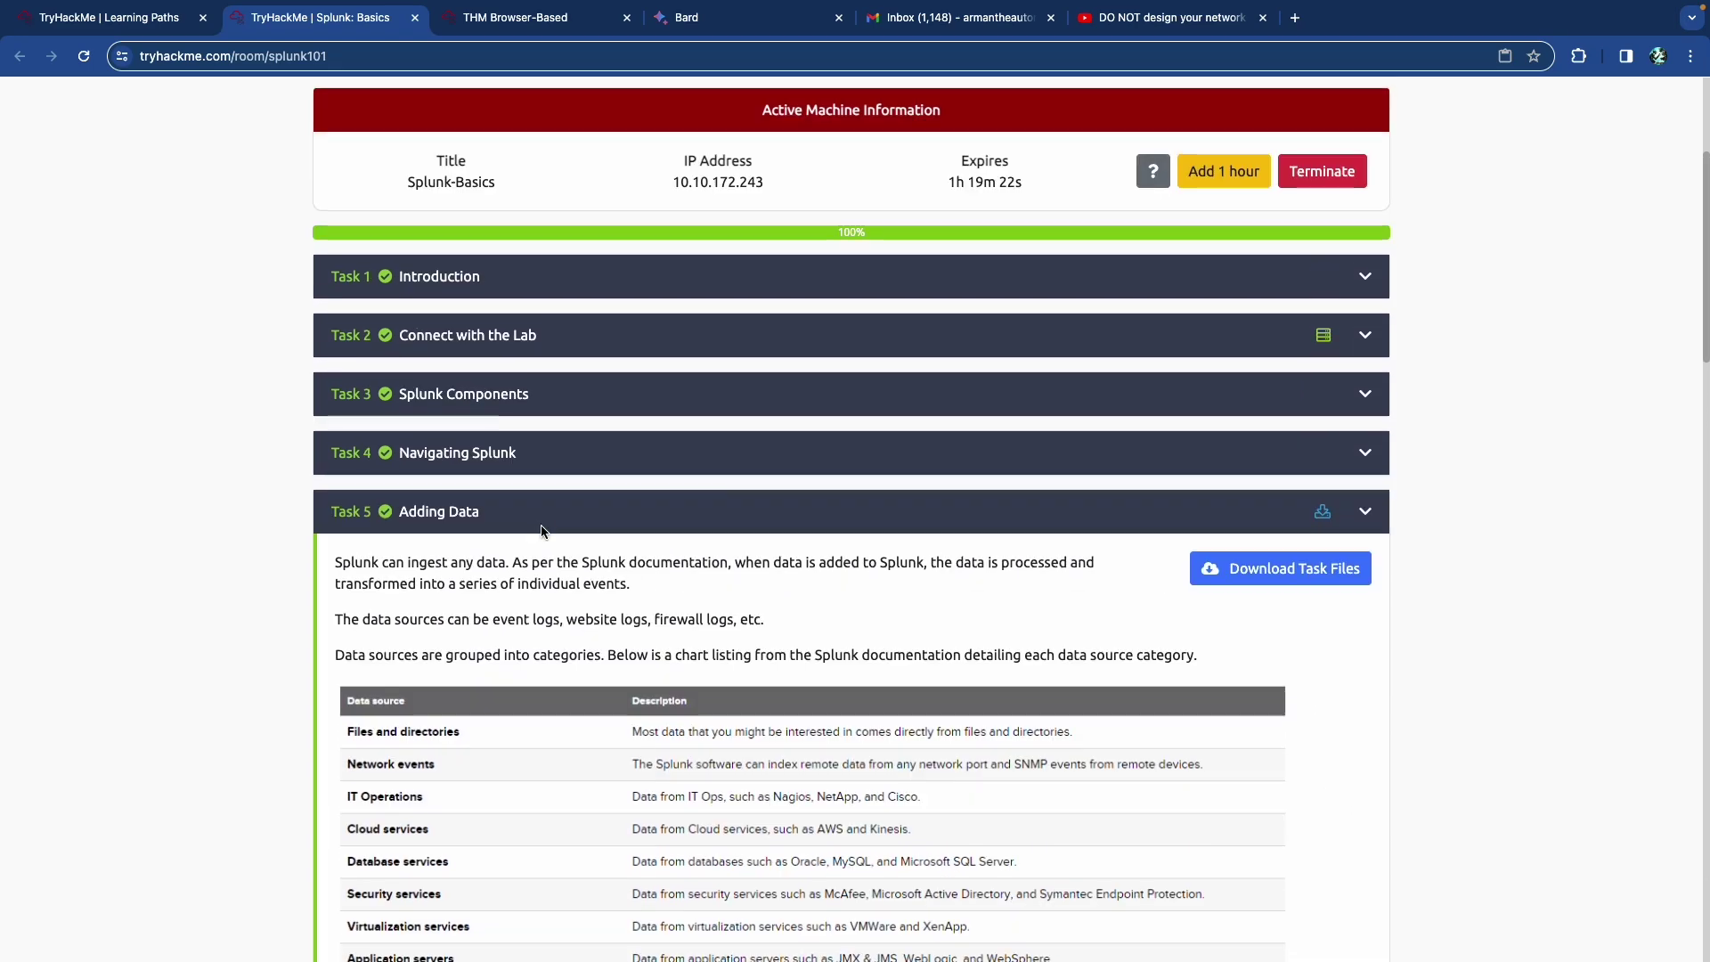
pyautogui.click(554, 533)
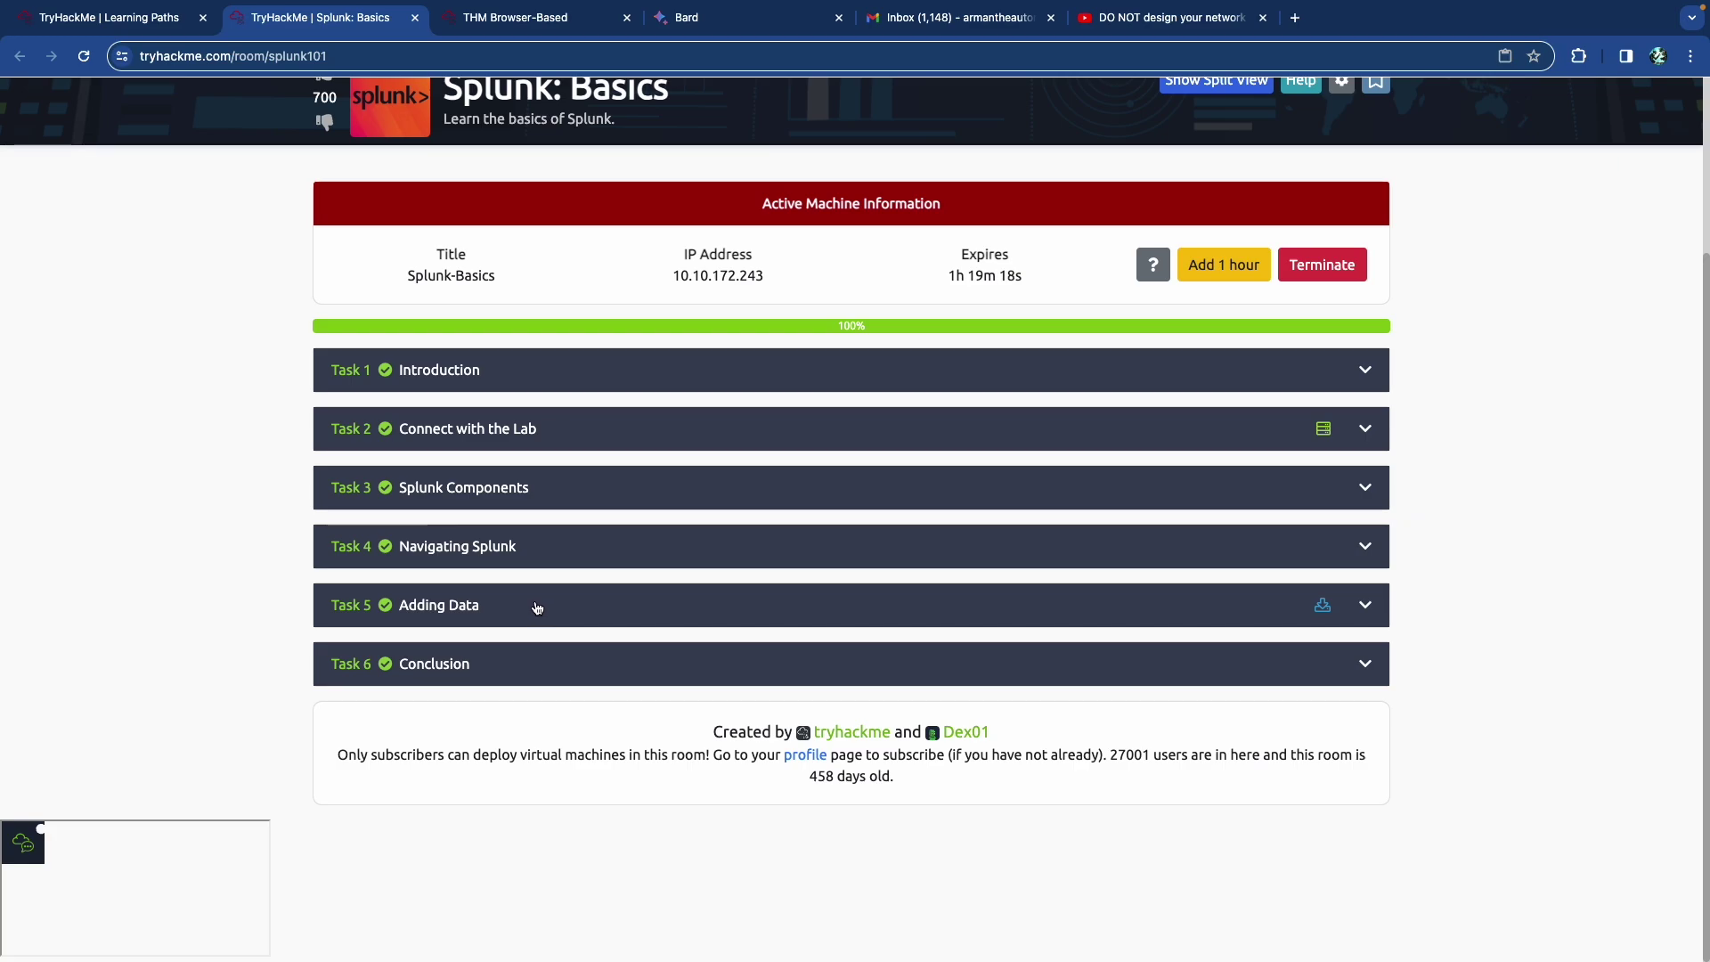
# Step: Expand Task 6 Conclusion, review its recommended Splunk walkthrough and challenge rooms, and collapse the task again
pyautogui.click(569, 663)
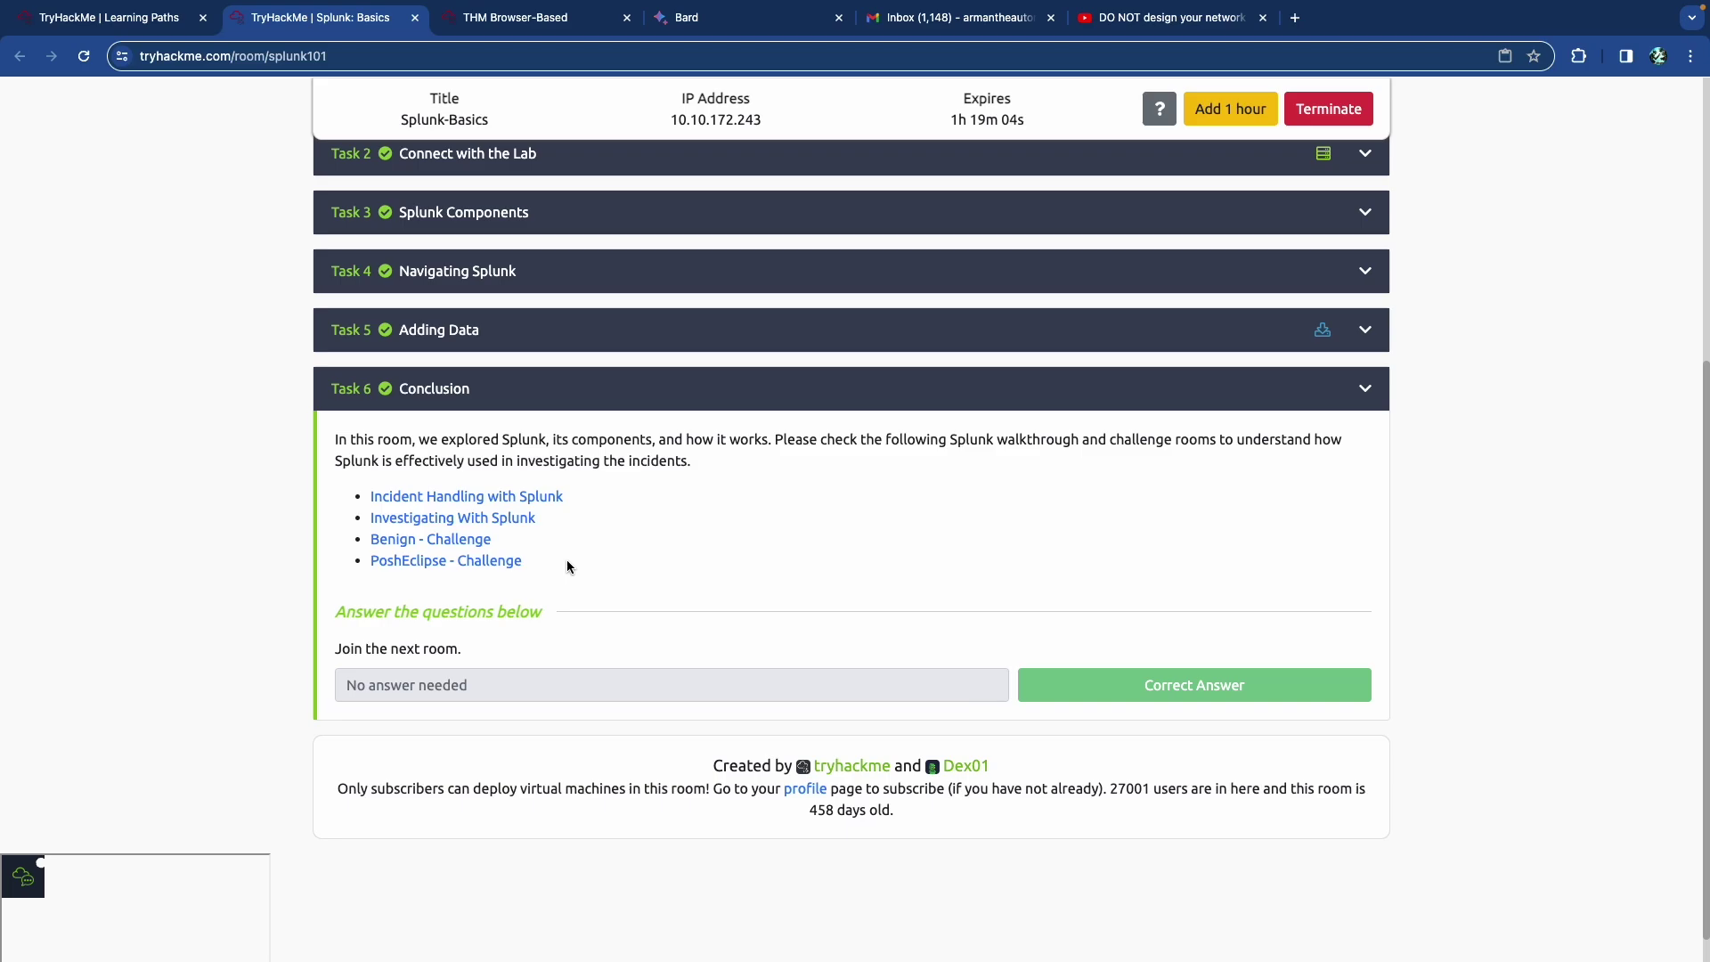
pyautogui.scroll(5, 569, 556)
pyautogui.hscroll(-2, 569, 555)
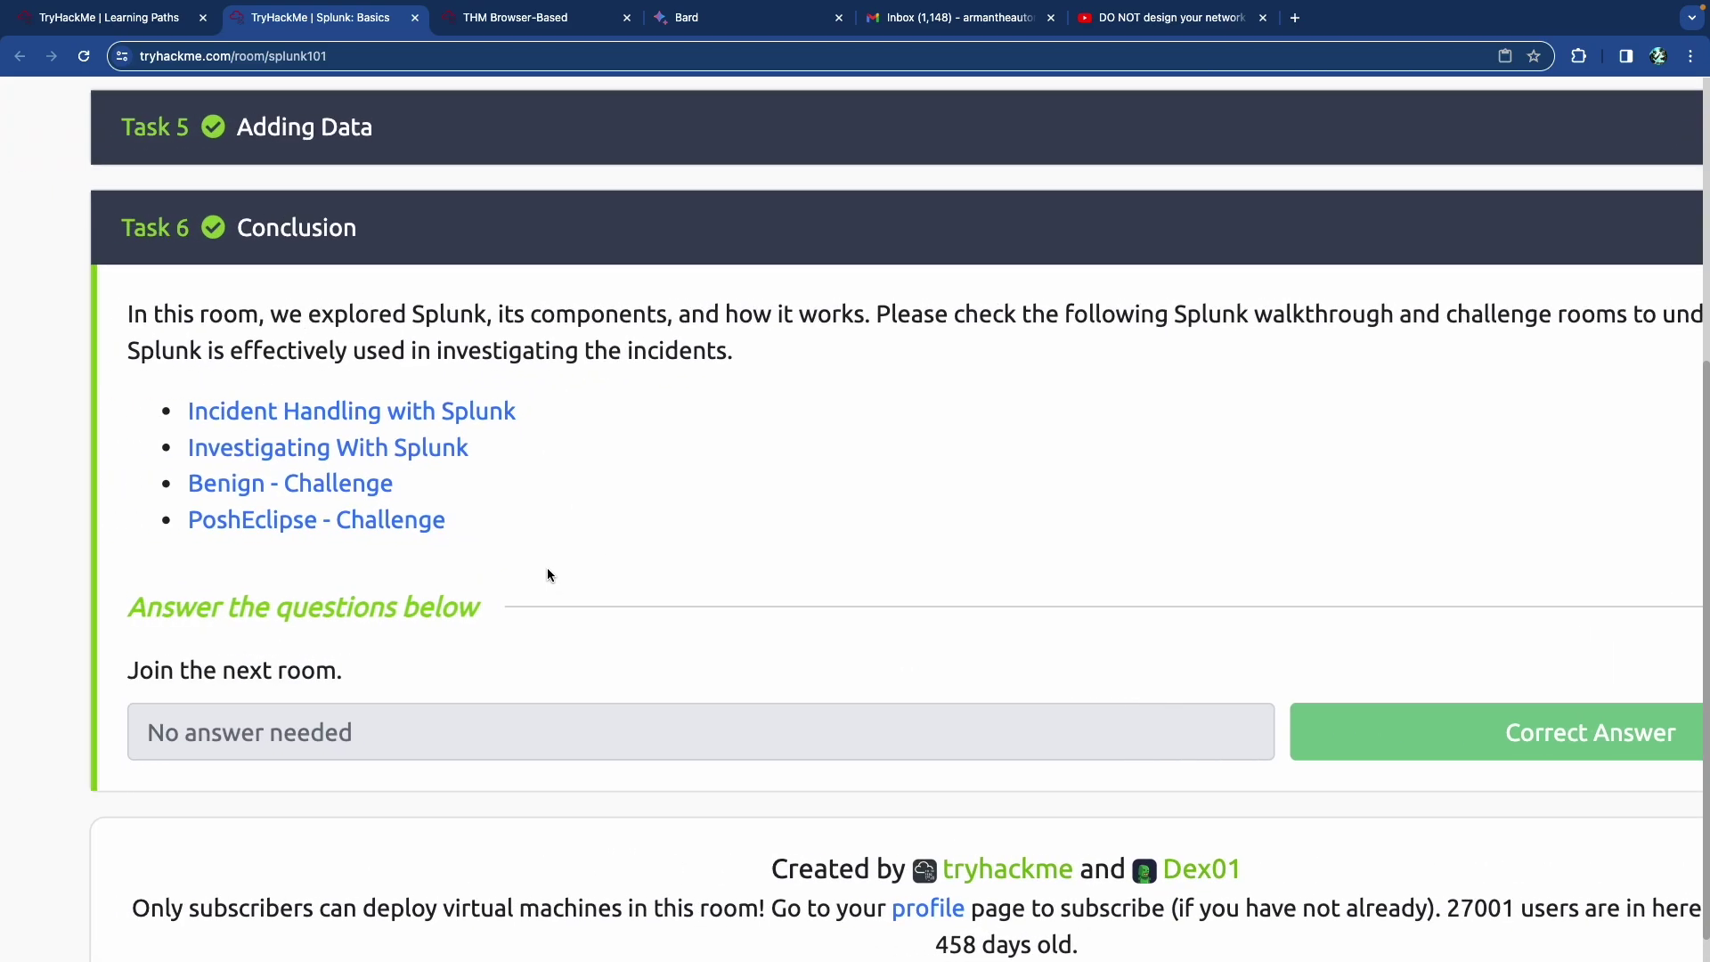
pyautogui.scroll(2, 553, 567)
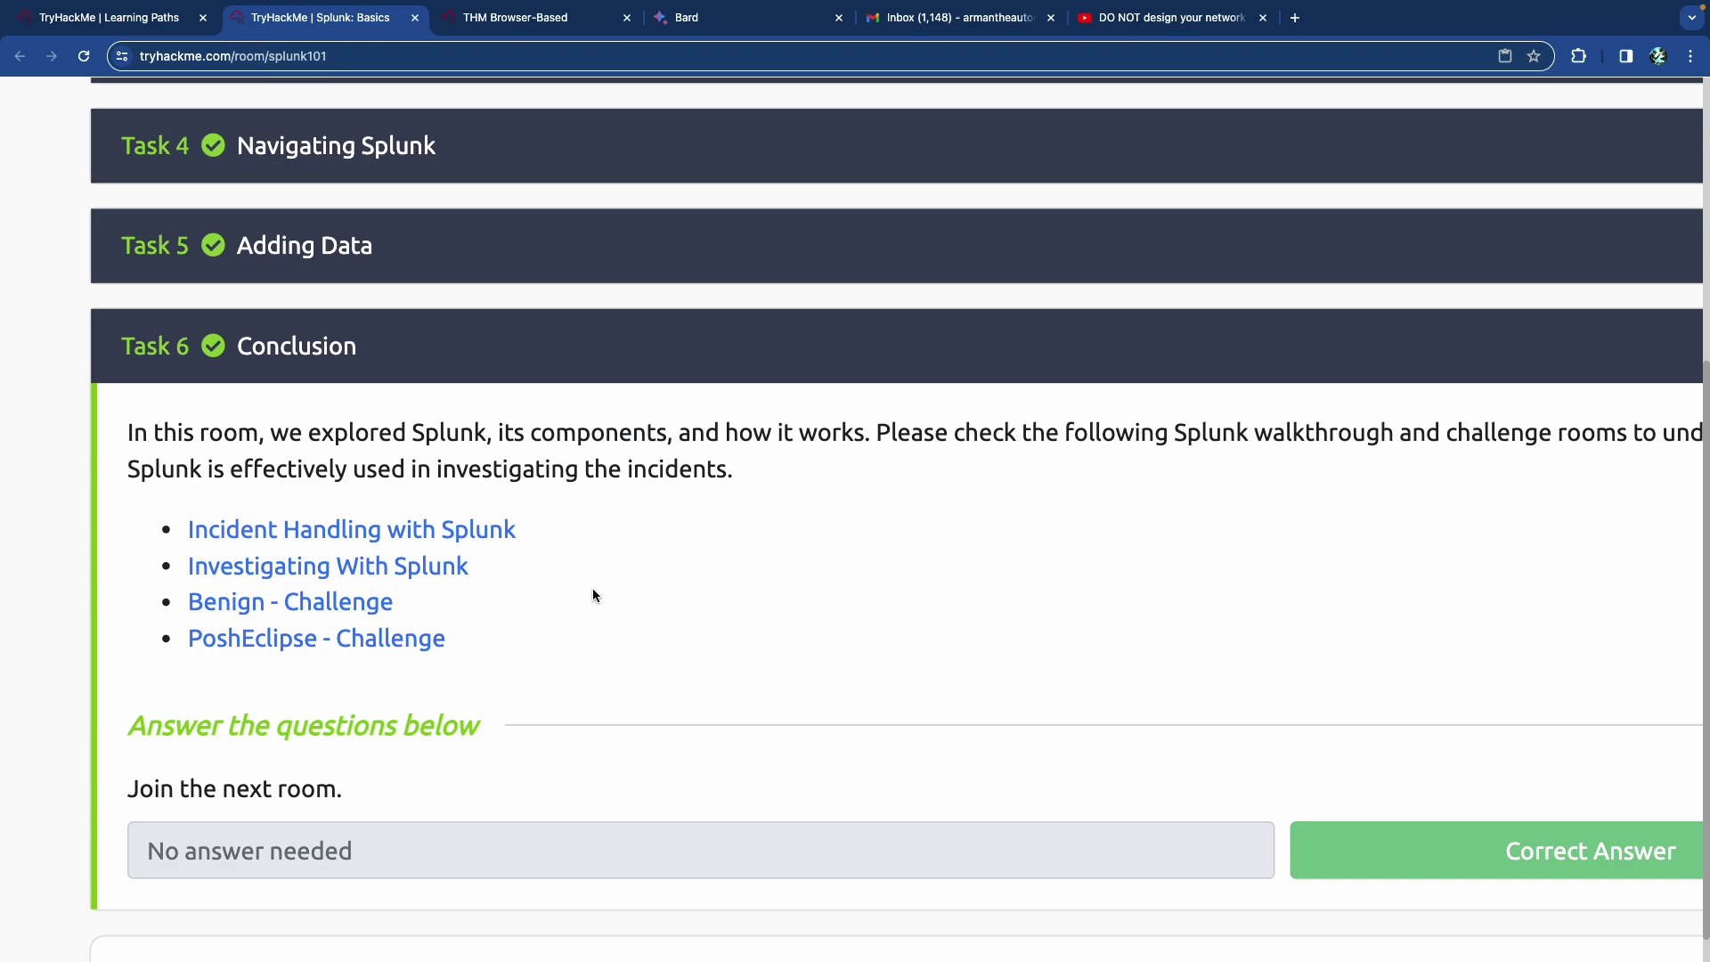
pyautogui.scroll(-5, 617, 586)
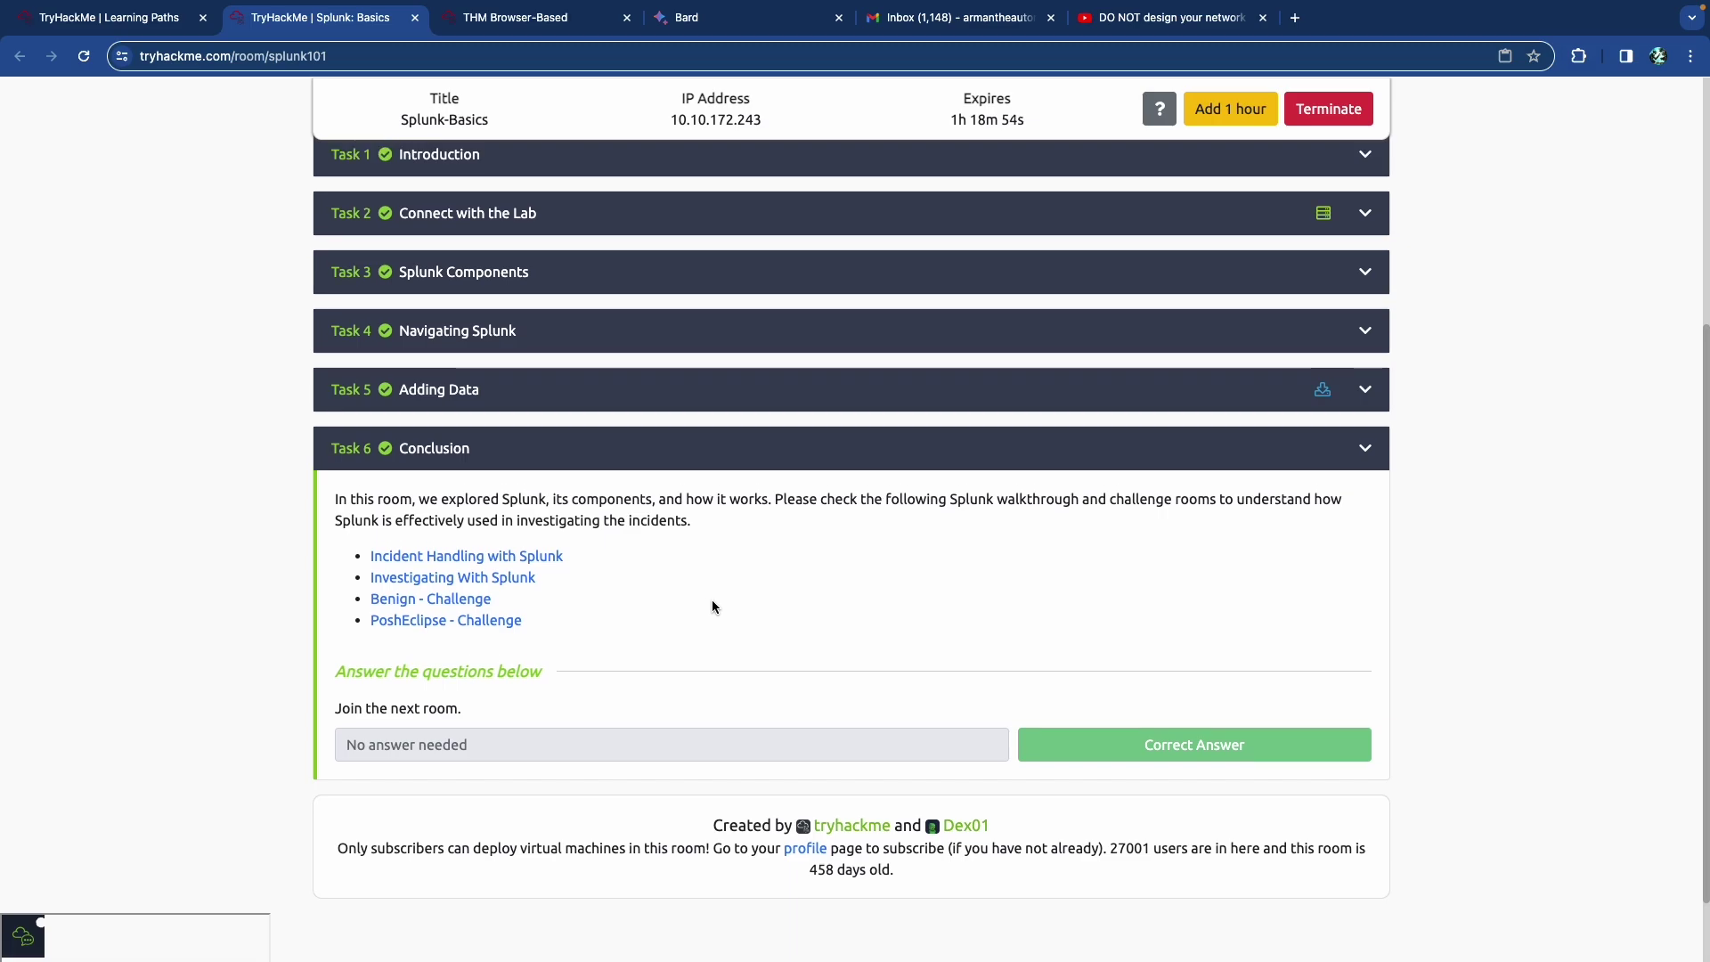
pyautogui.scroll(1, 721, 445)
pyautogui.click(751, 481)
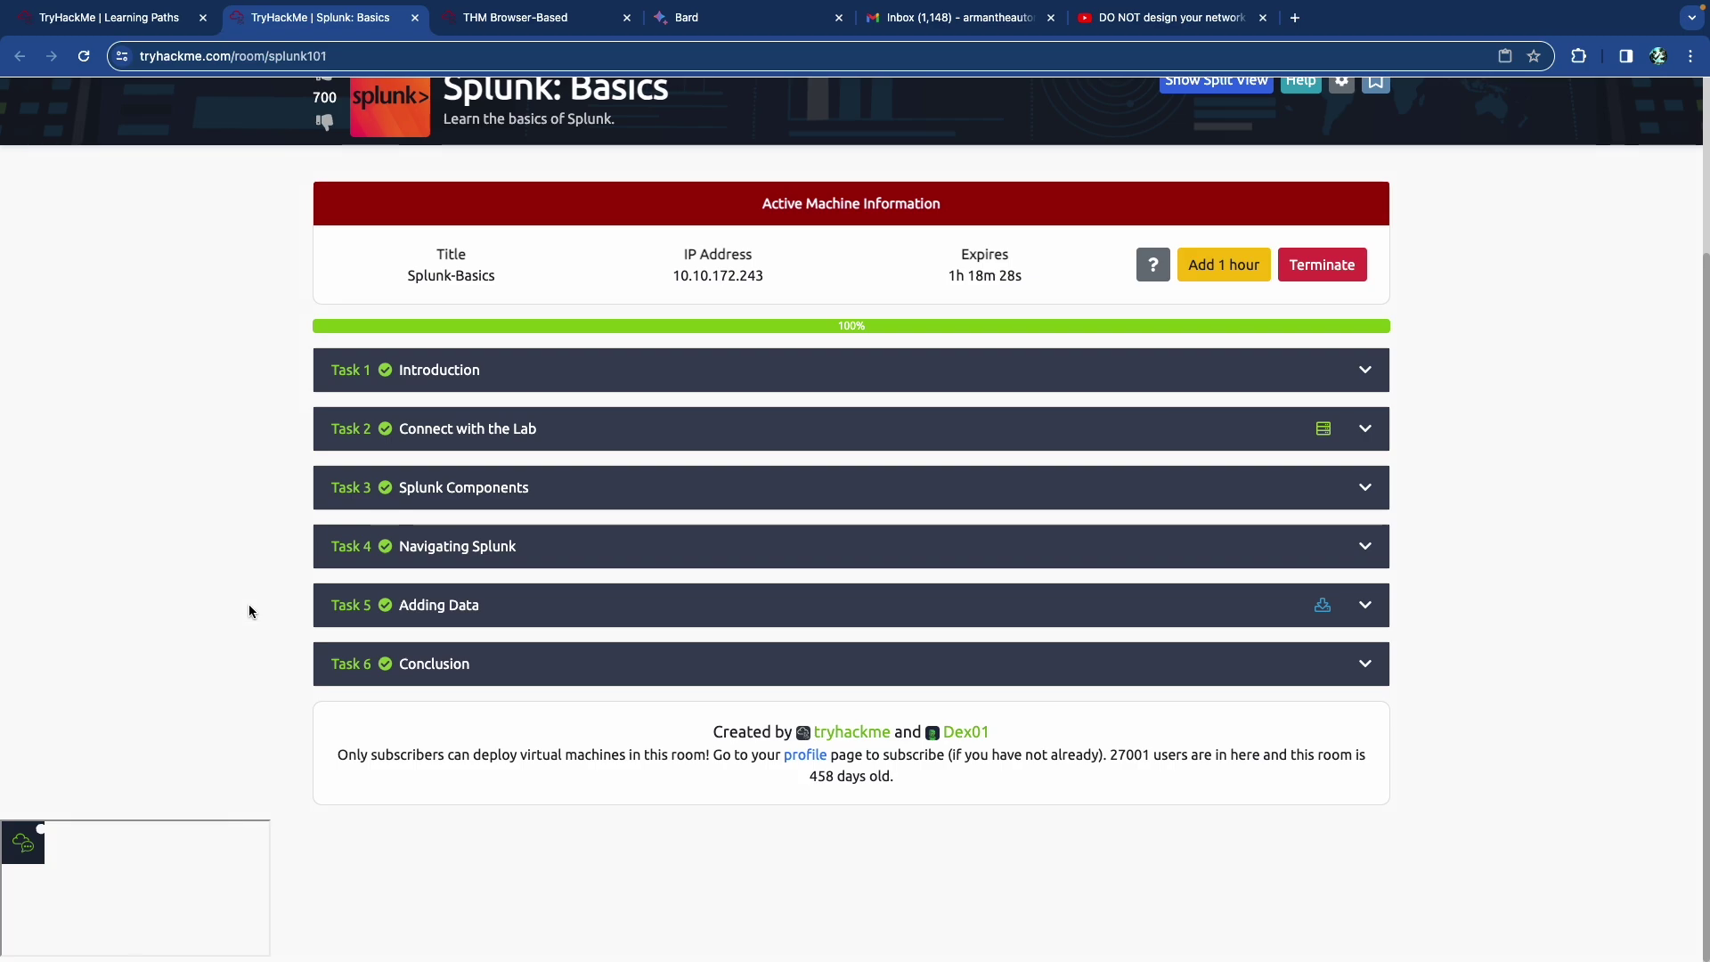
pyautogui.scroll(3, 287, 575)
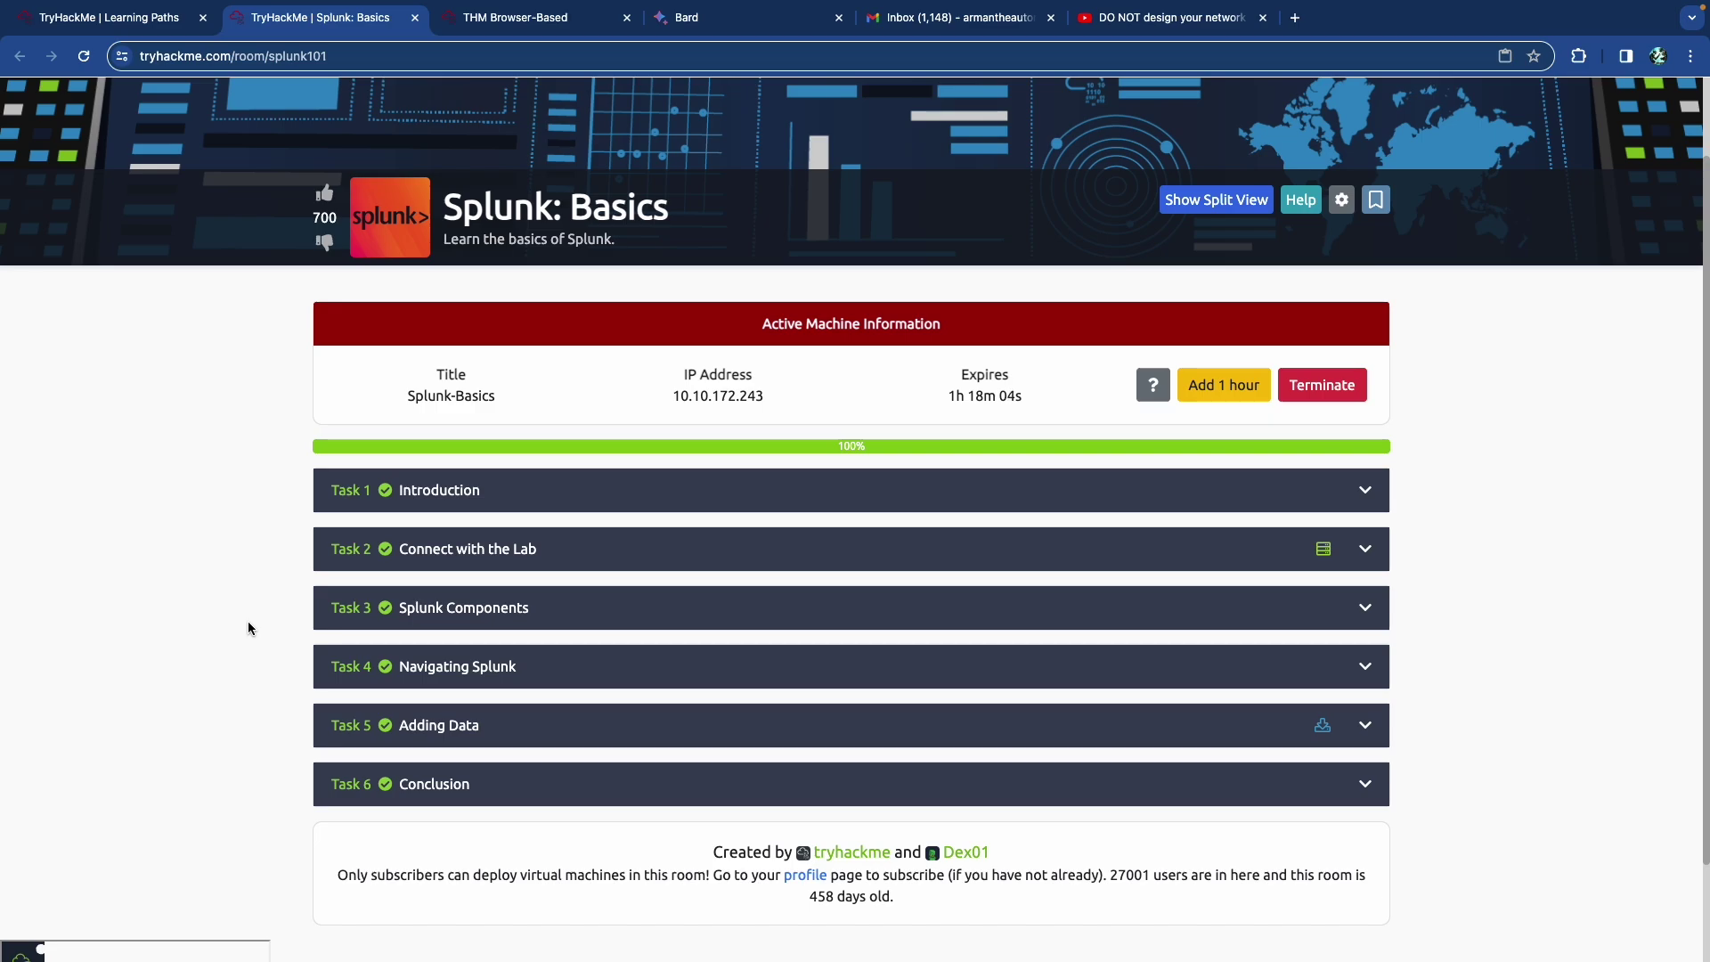
pyautogui.scroll(1, 238, 631)
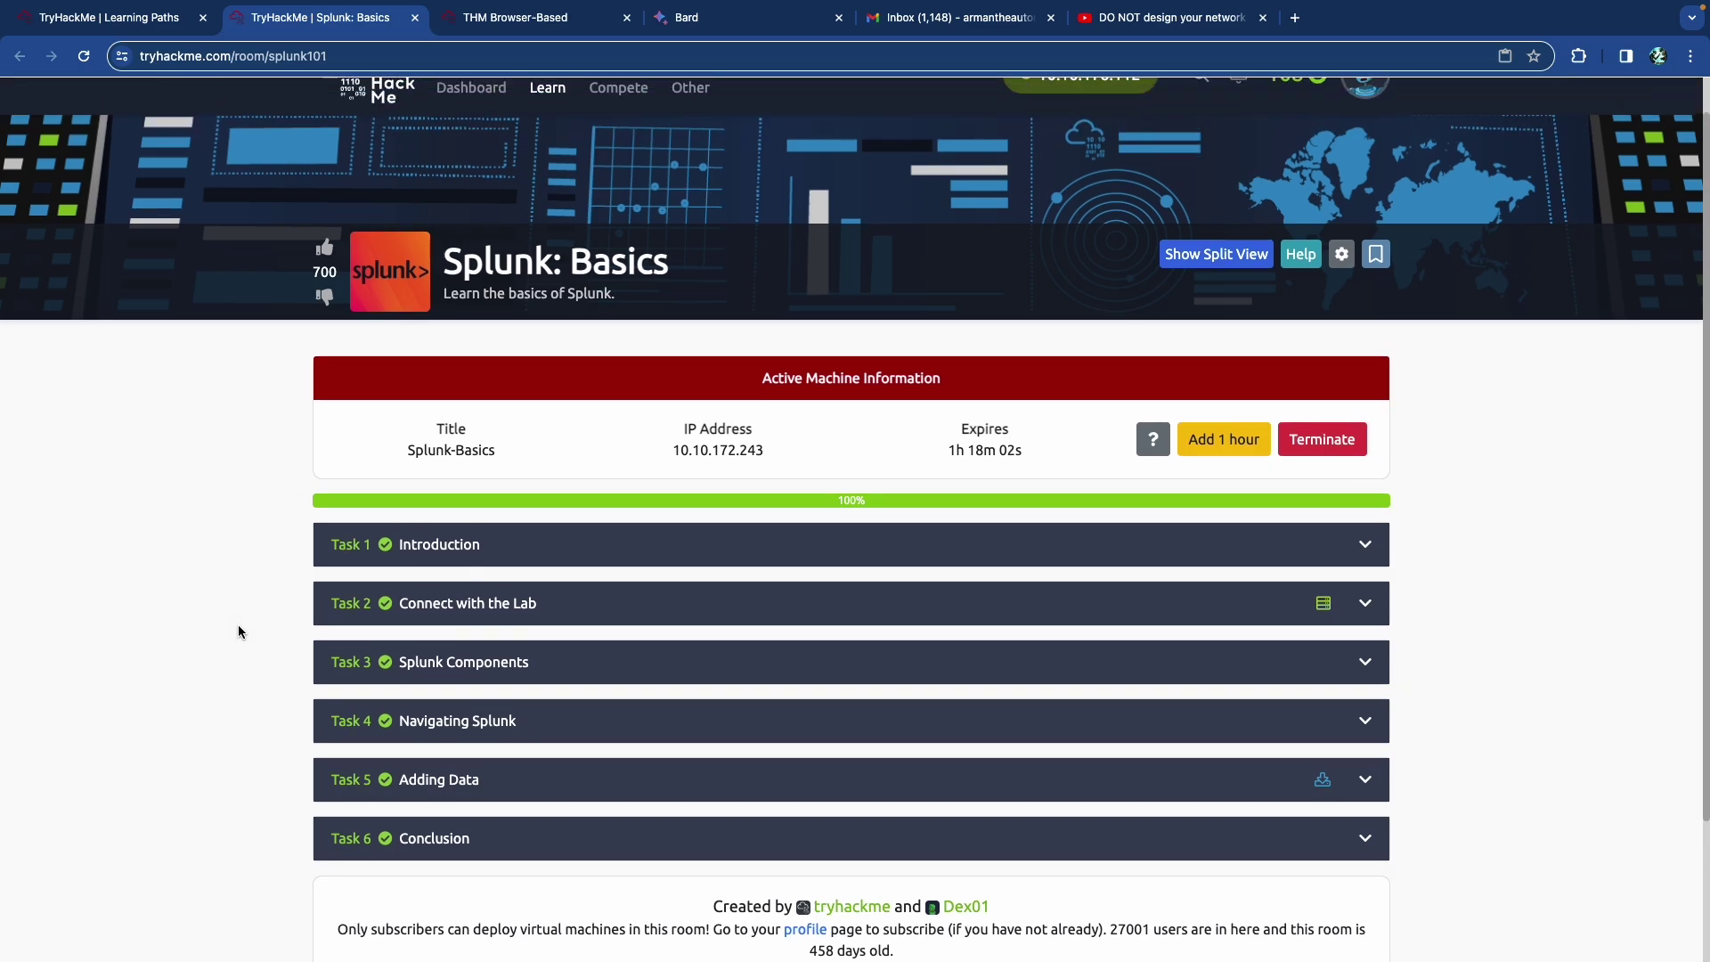
pyautogui.scroll(1, 238, 632)
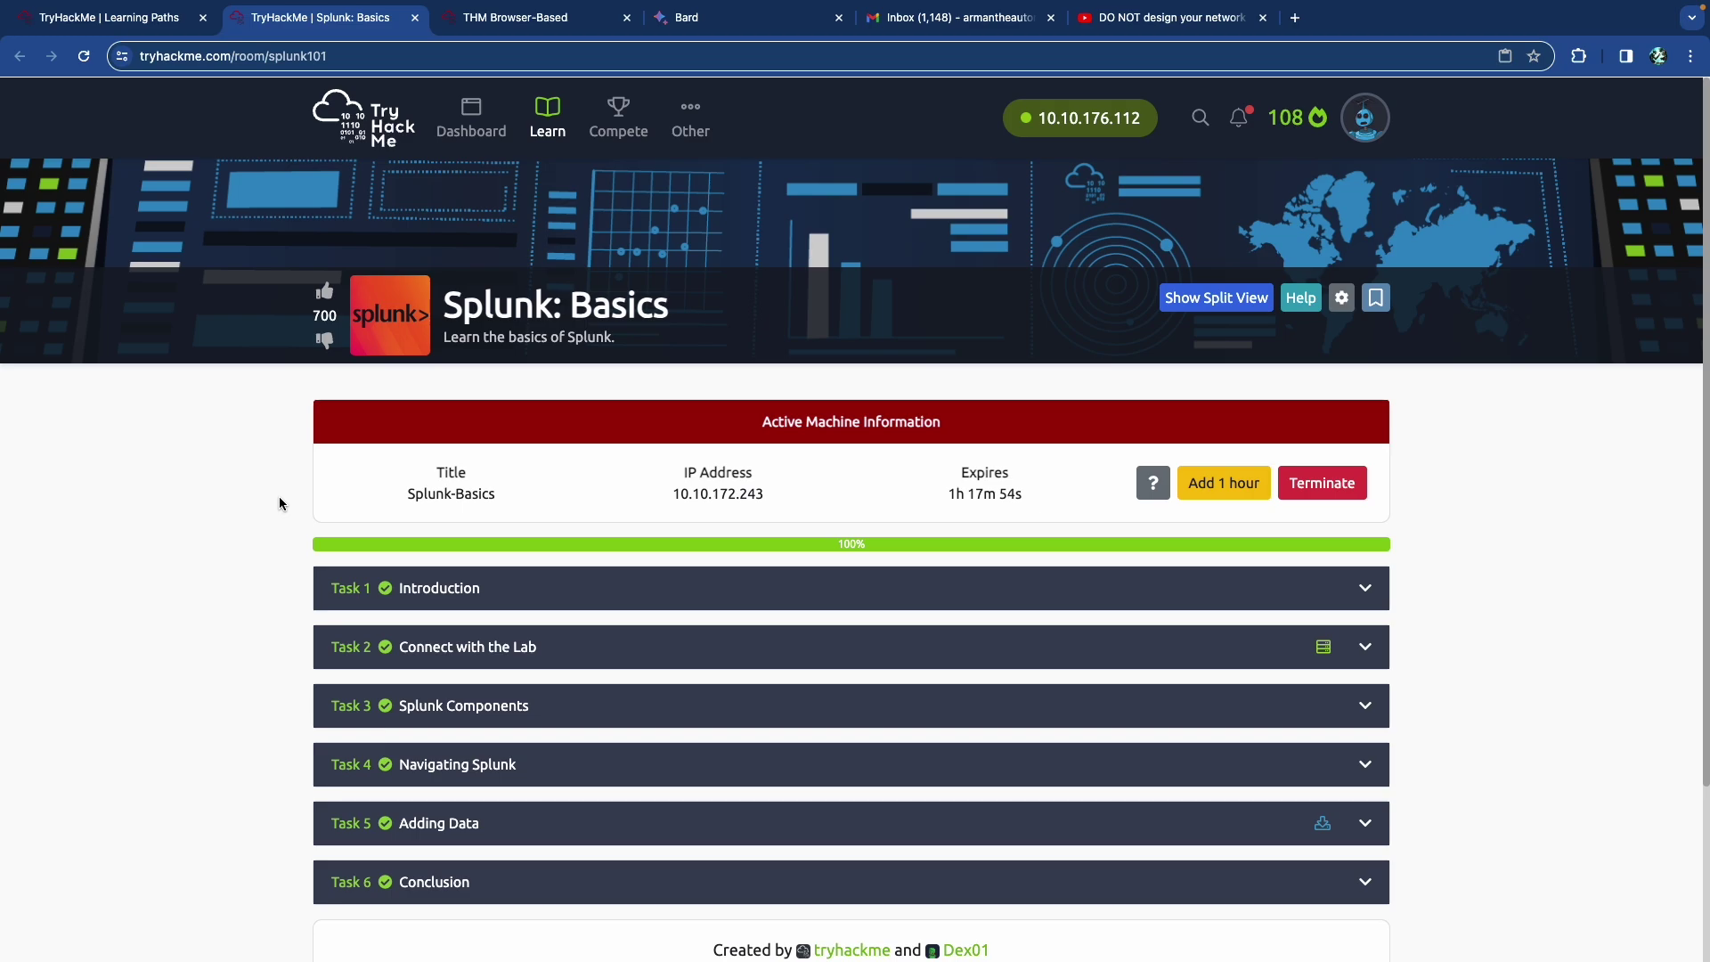
pyautogui.scroll(-2, 276, 508)
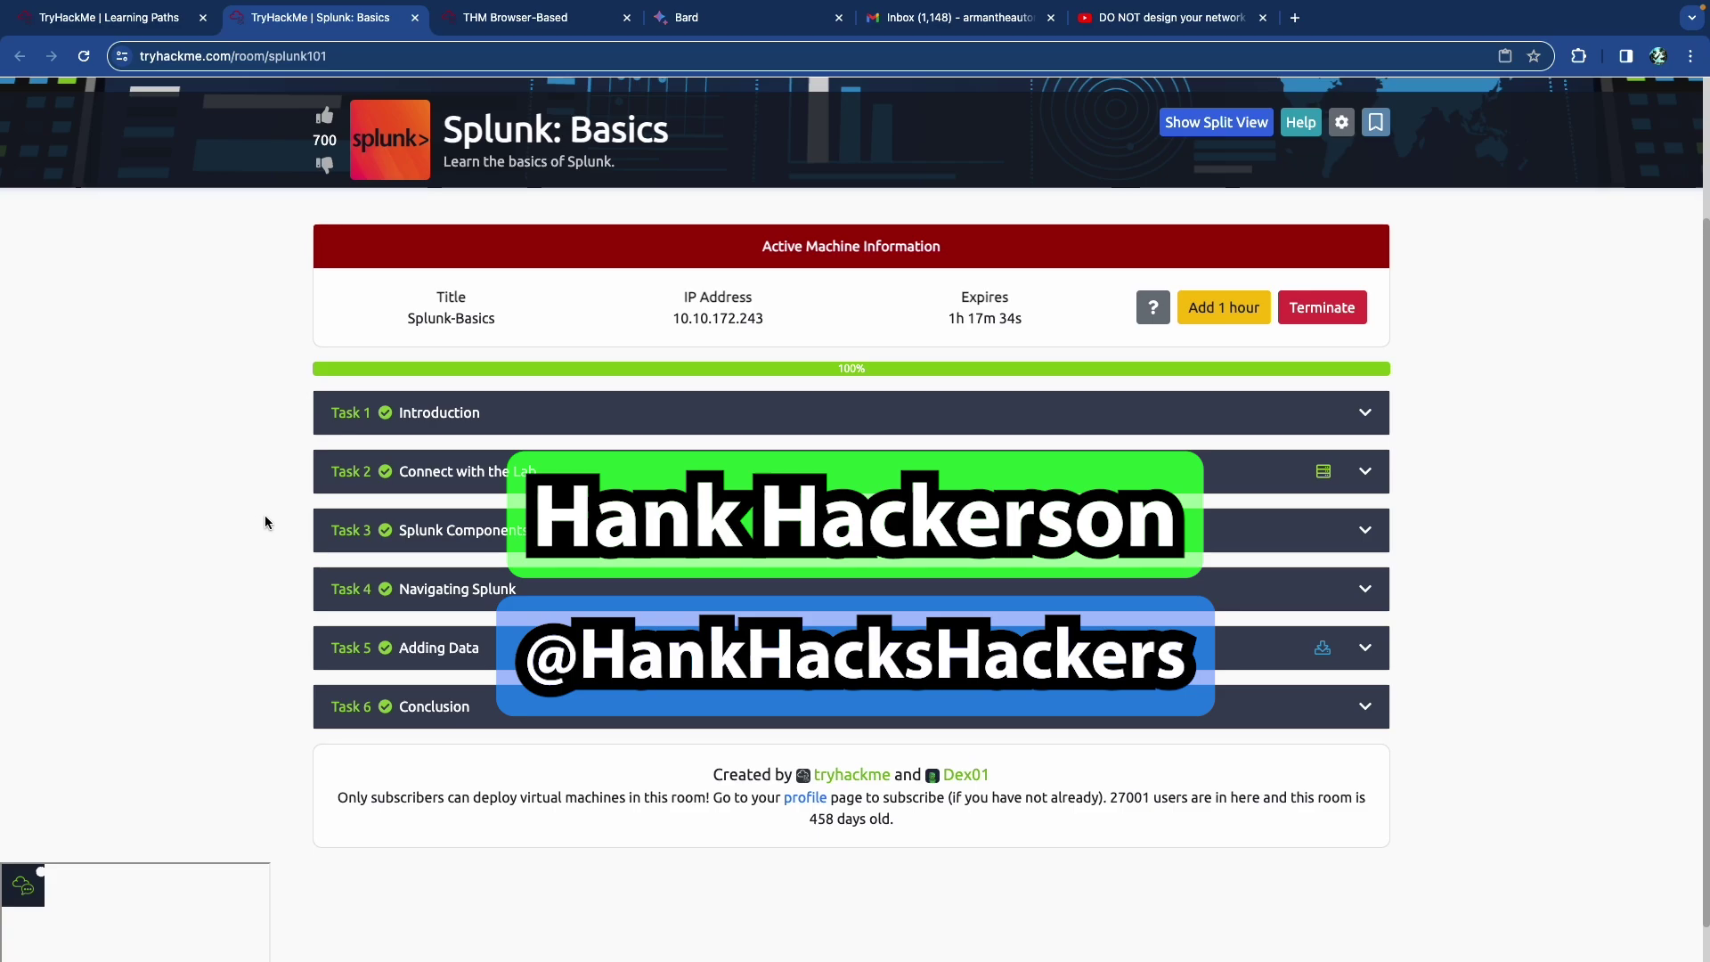
pyautogui.scroll(2, 253, 533)
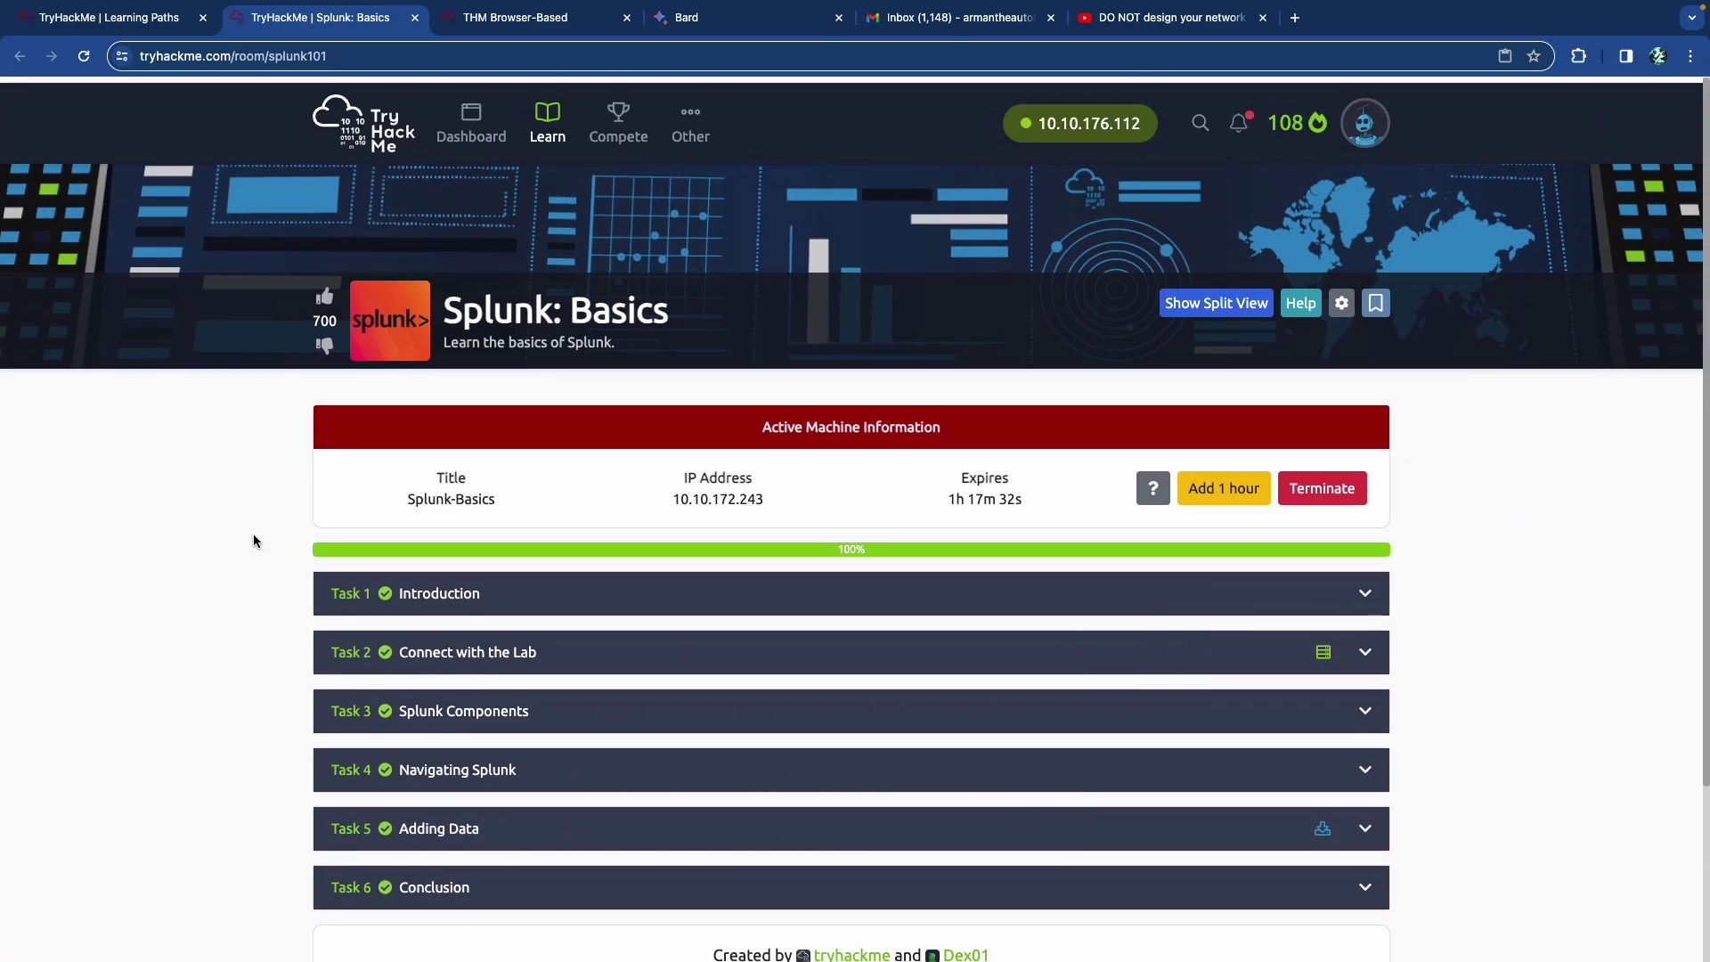